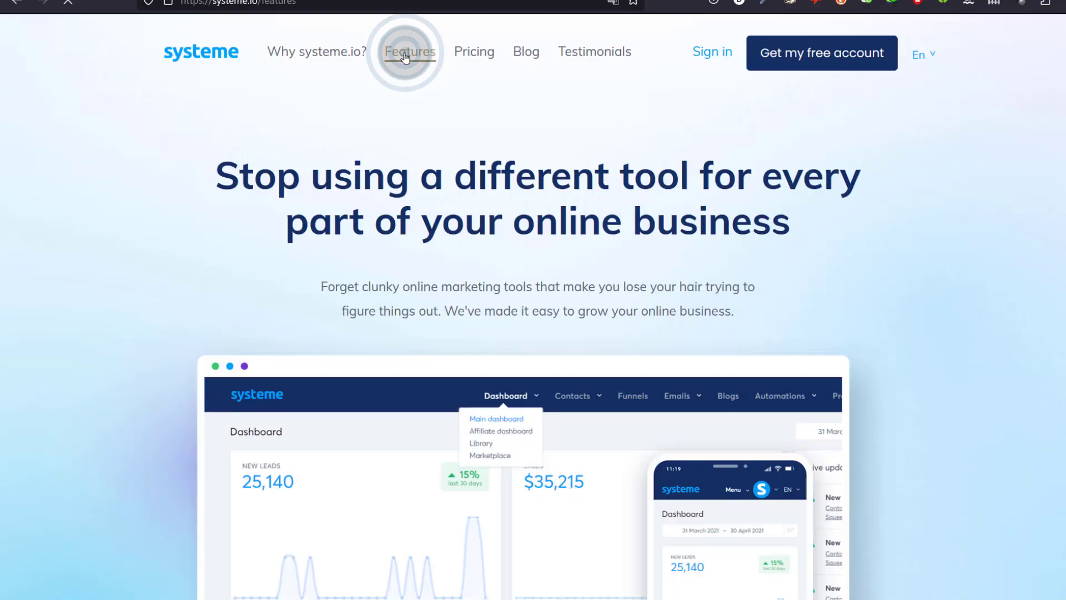
- Scroll through the Systeme.io Features page to review what the platform offers
{"action": "scroll", "coordinate": [184, 234], "scroll_direction": "down", "scroll_amount": 8}
{"action": "scroll", "coordinate": [182, 232], "scroll_direction": "down", "scroll_amount": 4}
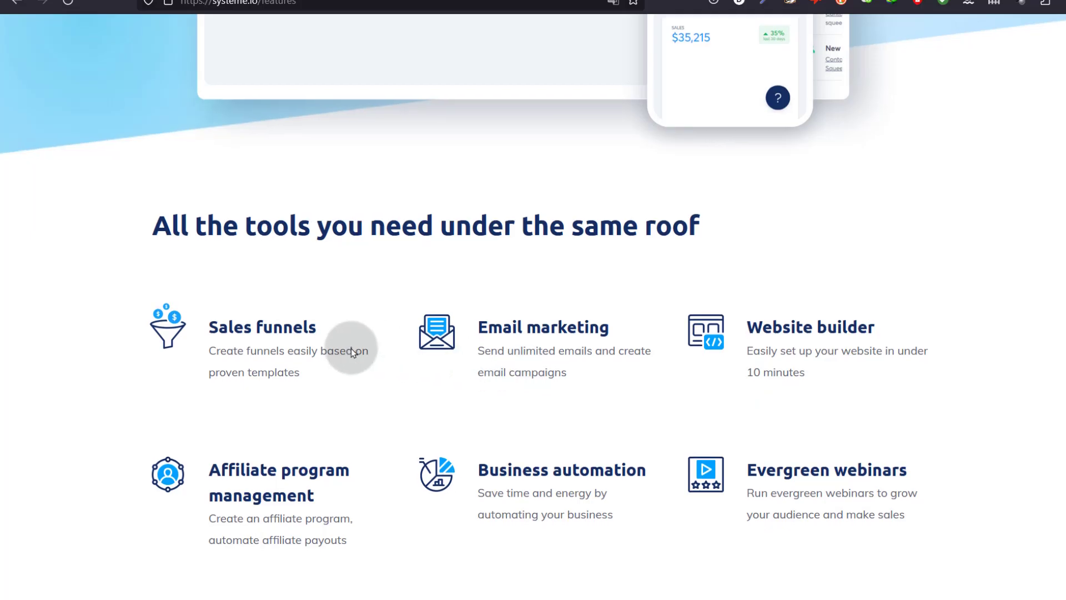
{"action": "scroll", "coordinate": [339, 341], "scroll_direction": "down", "scroll_amount": 4}
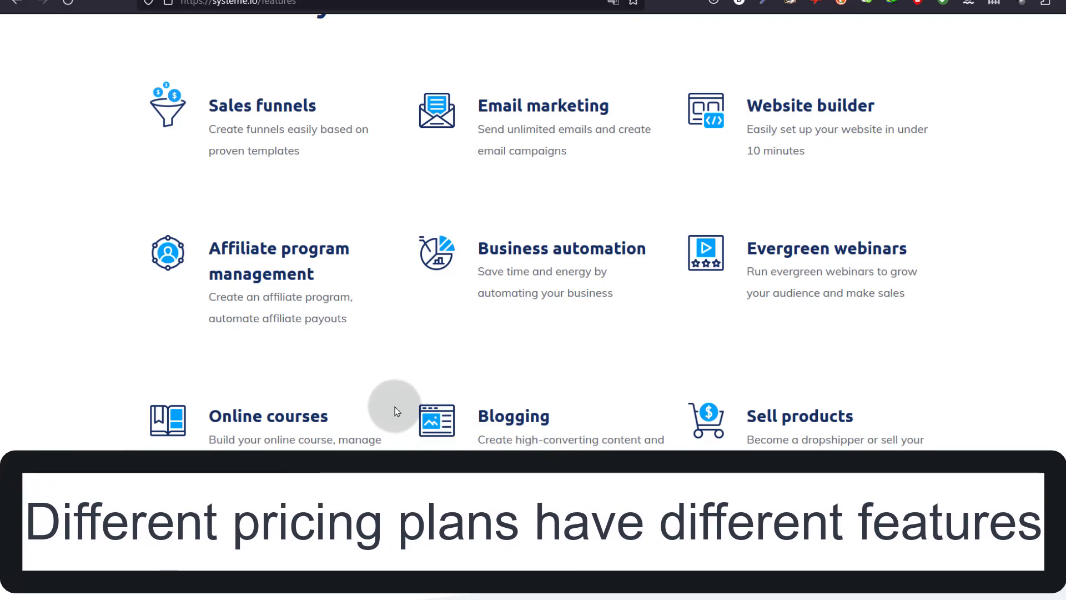
{"action": "scroll", "coordinate": [500, 388], "scroll_direction": "up", "scroll_amount": 10}
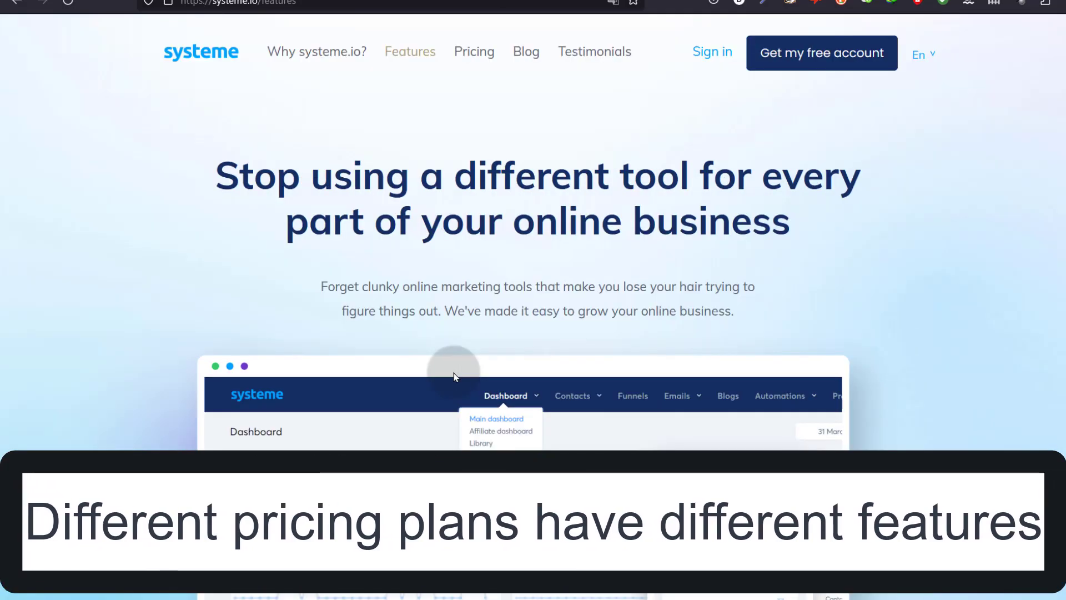
- Open Pricing and review the Free, Startup ($27), Webinar ($47) and Unlimited ($97) plans
{"action": "left_click", "coordinate": [470, 57]}
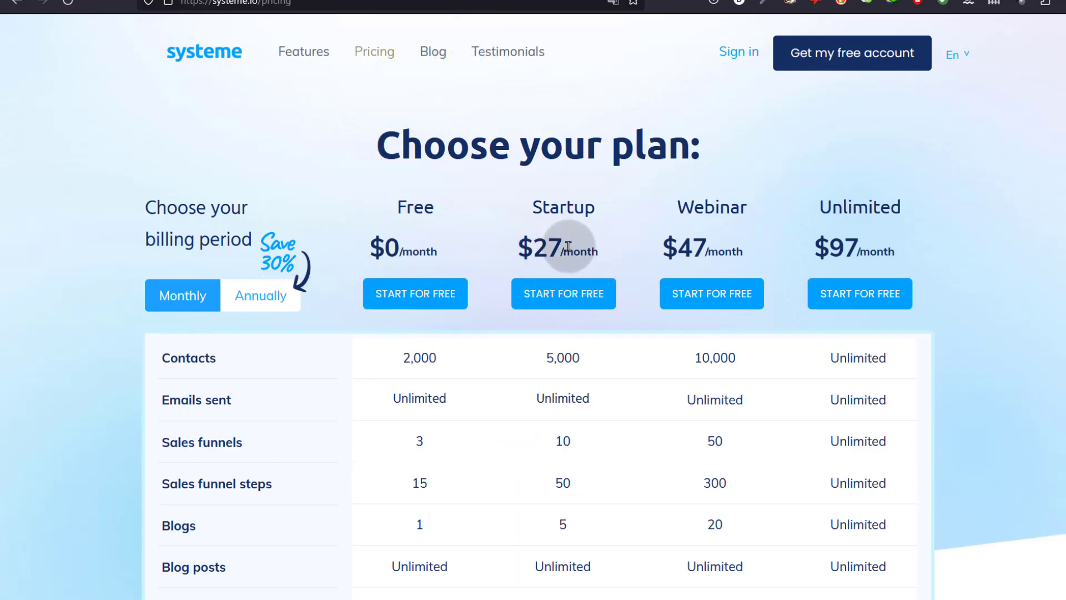
{"action": "scroll", "coordinate": [383, 333], "scroll_direction": "down", "scroll_amount": 4}
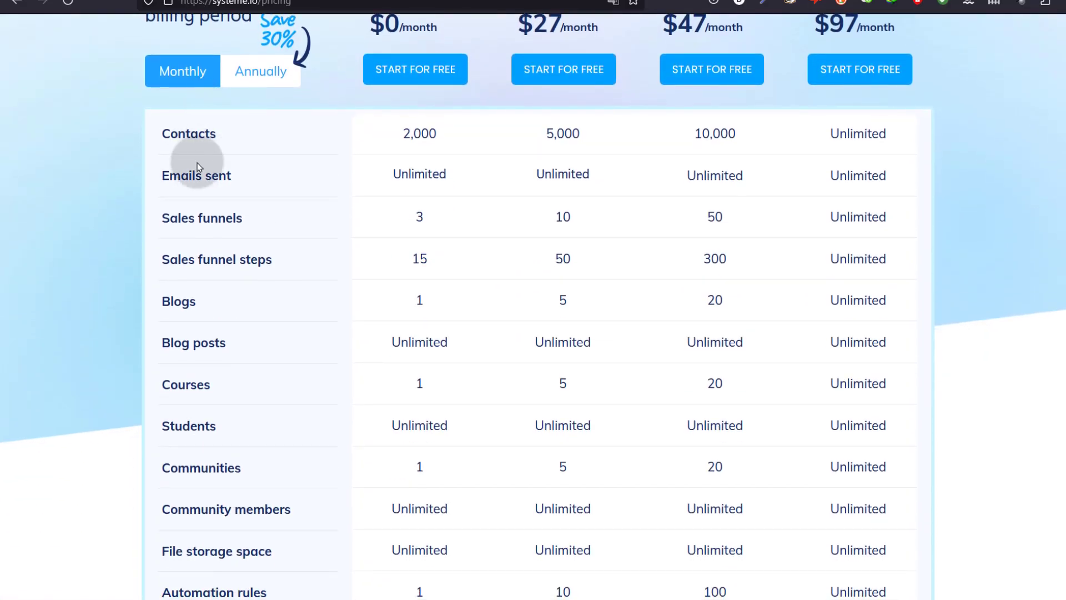
{"action": "scroll", "coordinate": [205, 372], "scroll_direction": "down", "scroll_amount": 2}
{"action": "scroll", "coordinate": [203, 387], "scroll_direction": "down", "scroll_amount": 18}
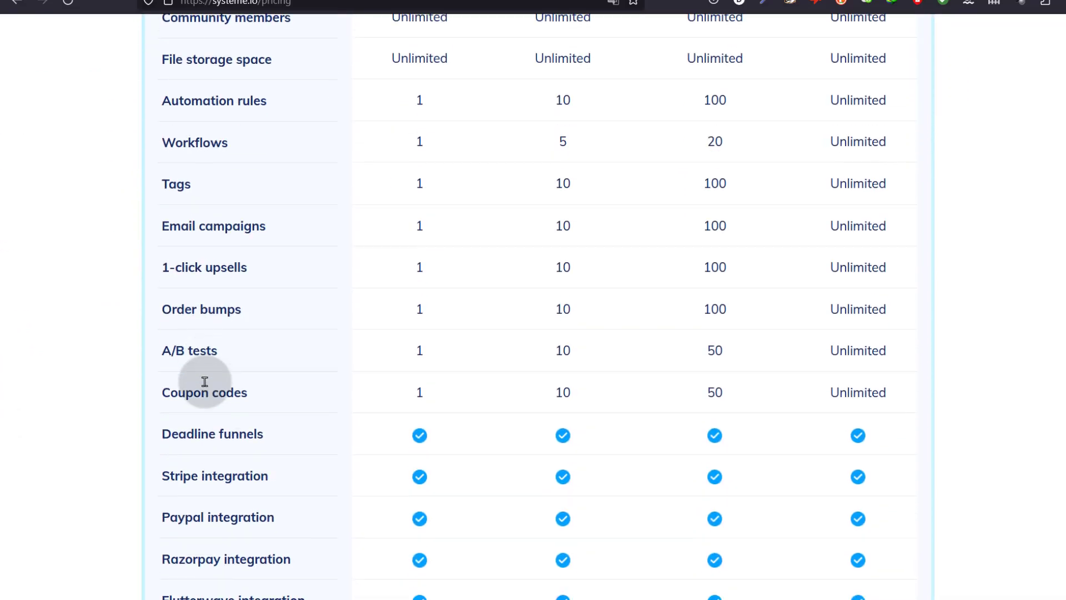
{"action": "scroll", "coordinate": [205, 383], "scroll_direction": "down", "scroll_amount": 4}
{"action": "scroll", "coordinate": [205, 385], "scroll_direction": "up", "scroll_amount": 20}
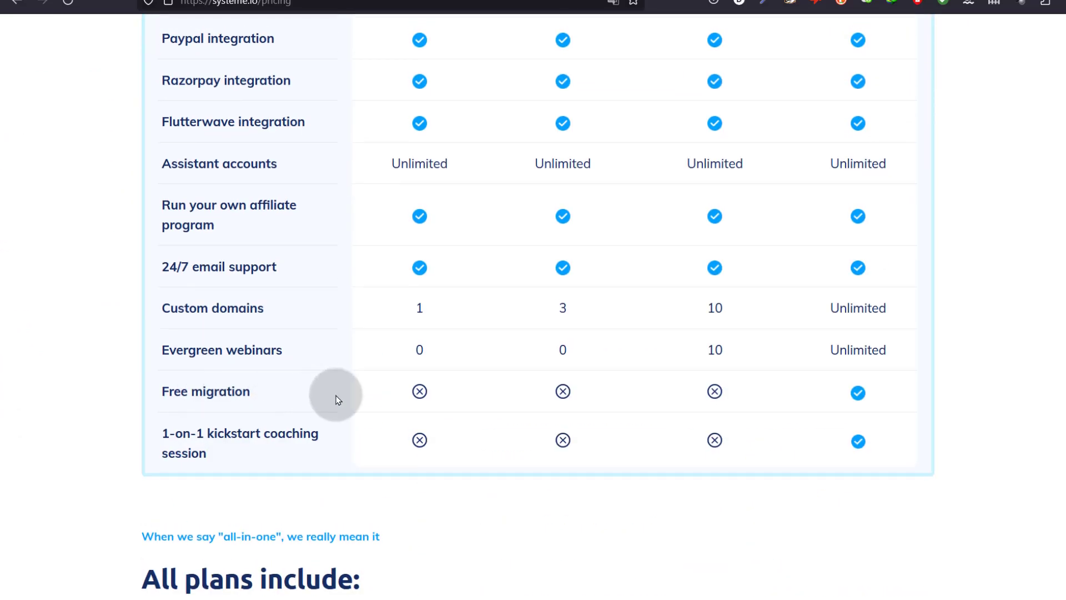
{"action": "scroll", "coordinate": [434, 398], "scroll_direction": "up", "scroll_amount": 5}
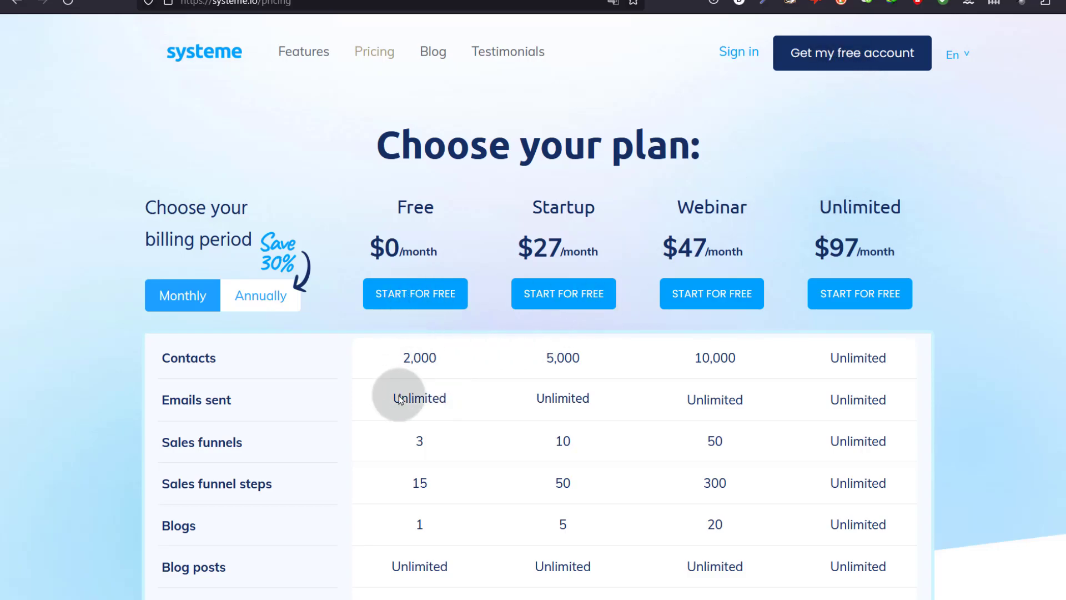
- Start a Free plan signup and submit it with the account email address
{"action": "left_click", "coordinate": [409, 298]}
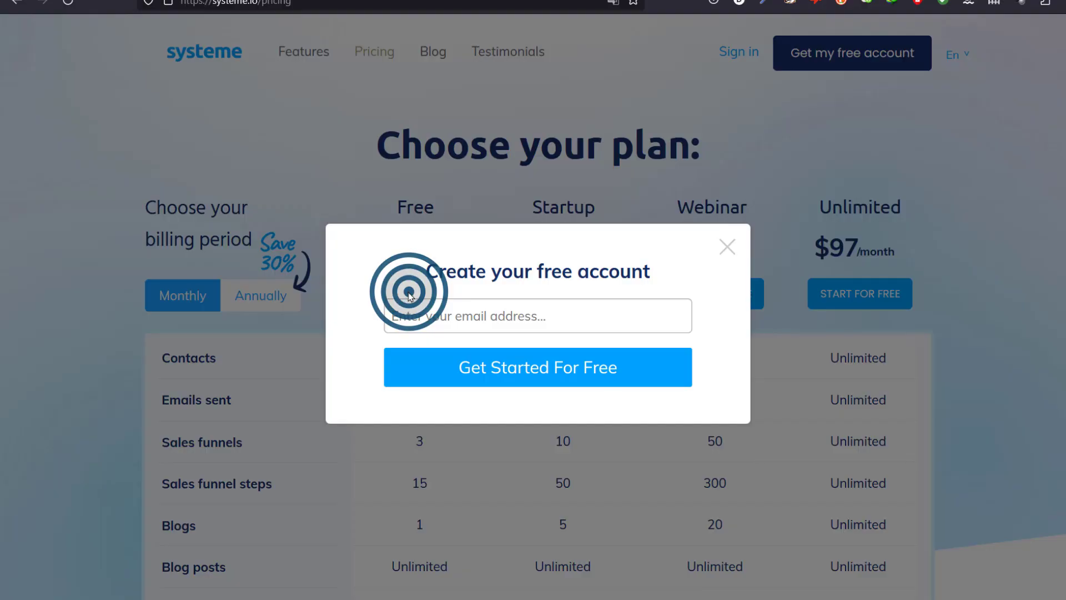
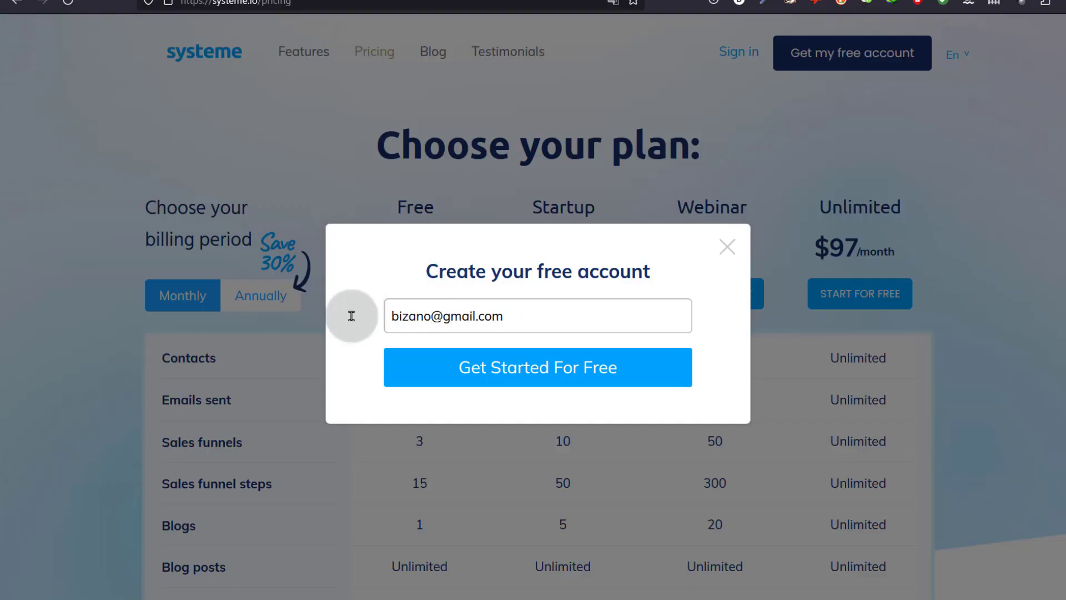
{"action": "left_click", "coordinate": [426, 312]}
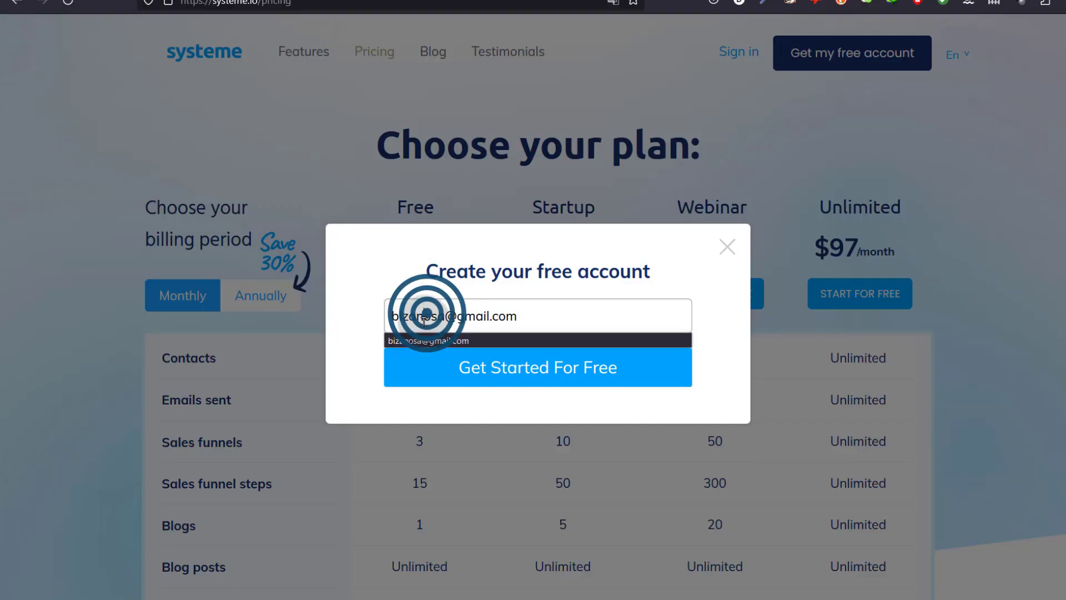
{"action": "left_click", "coordinate": [350, 322]}
{"action": "left_click", "coordinate": [516, 365]}
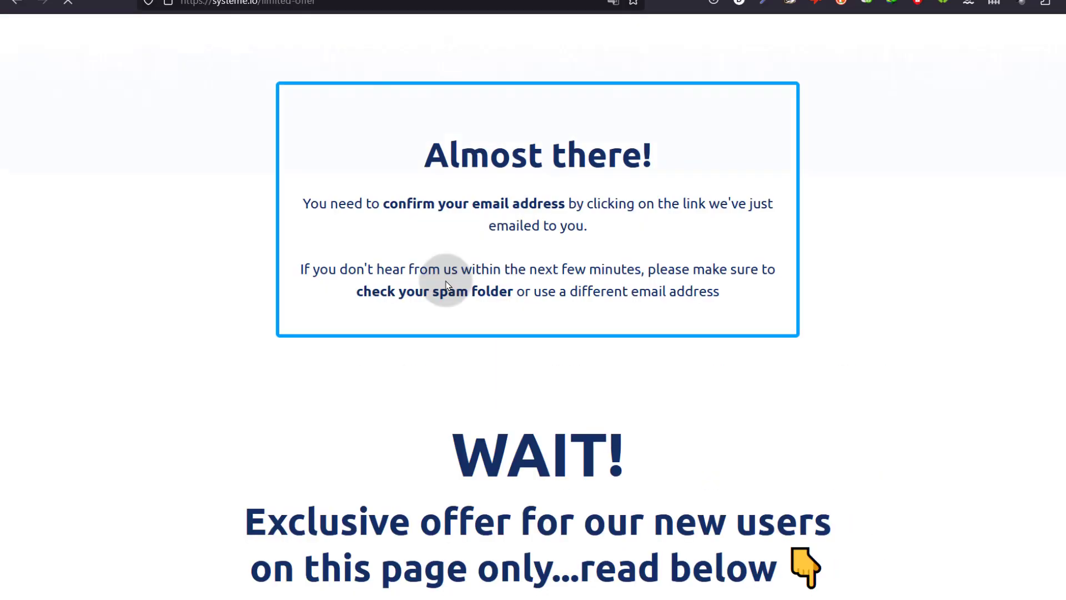
- Open the account confirmation link from the Systeme.io email in Gmail
{"action": "scroll", "coordinate": [497, 488], "scroll_direction": "down", "scroll_amount": 5}
{"action": "scroll", "coordinate": [494, 255], "scroll_direction": "up", "scroll_amount": 5}
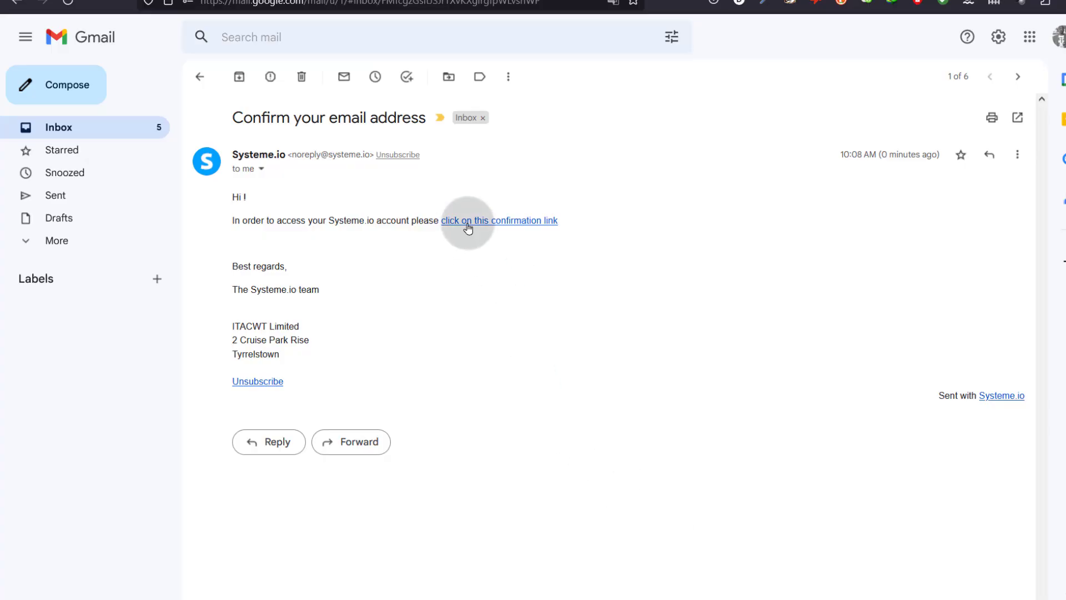
{"action": "left_click", "coordinate": [468, 222]}
- Enter the new account password, pass the bus-image reCAPTCHA, and save to confirm the account
{"action": "left_click", "coordinate": [441, 256]}
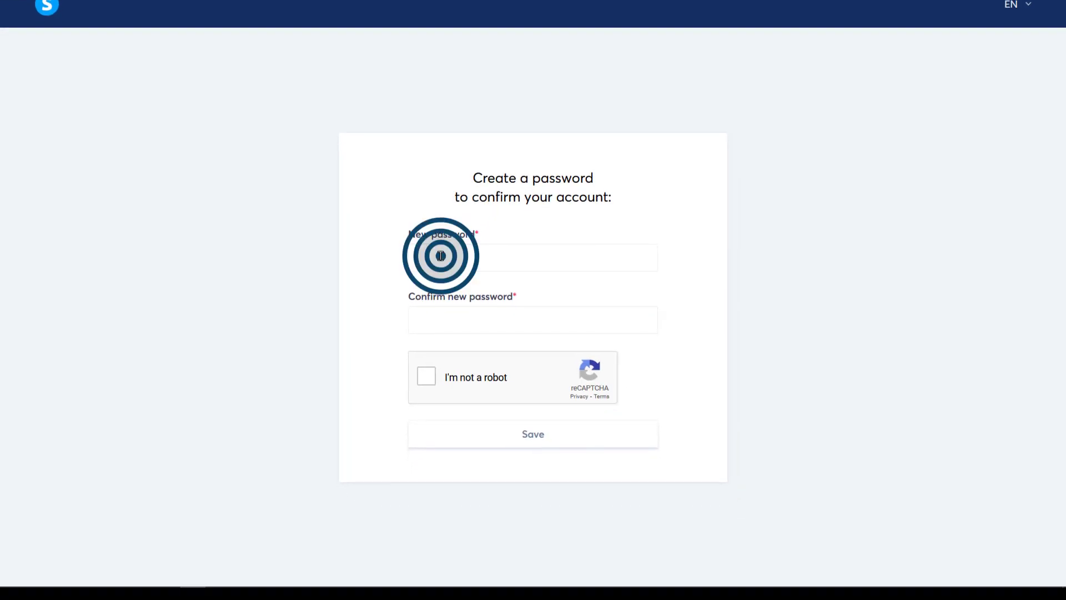
{"action": "left_click", "coordinate": [425, 378]}
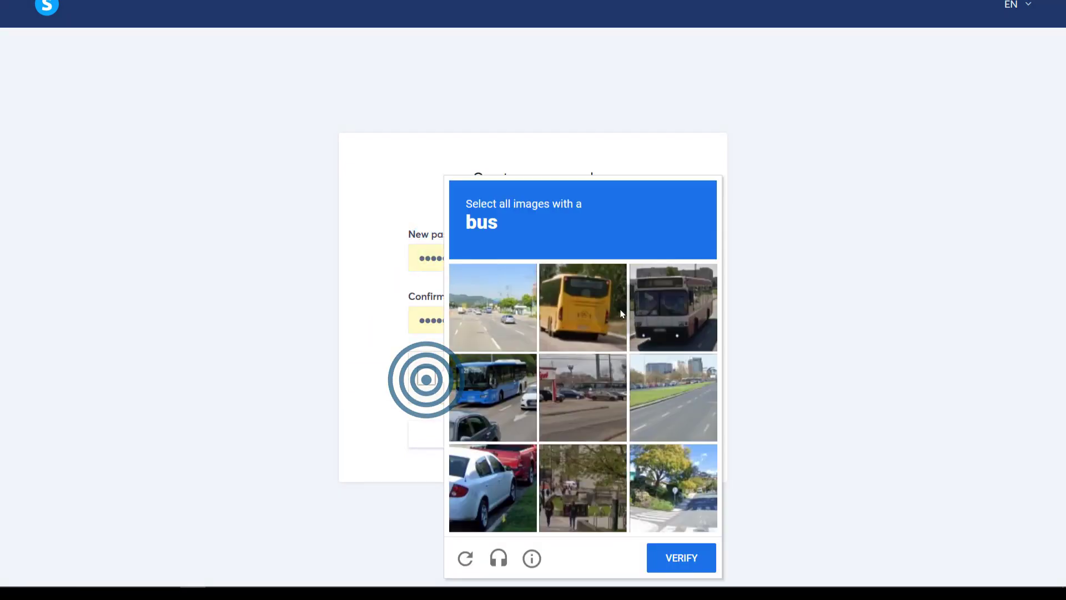
{"action": "left_click", "coordinate": [493, 394]}
{"action": "left_click", "coordinate": [676, 283]}
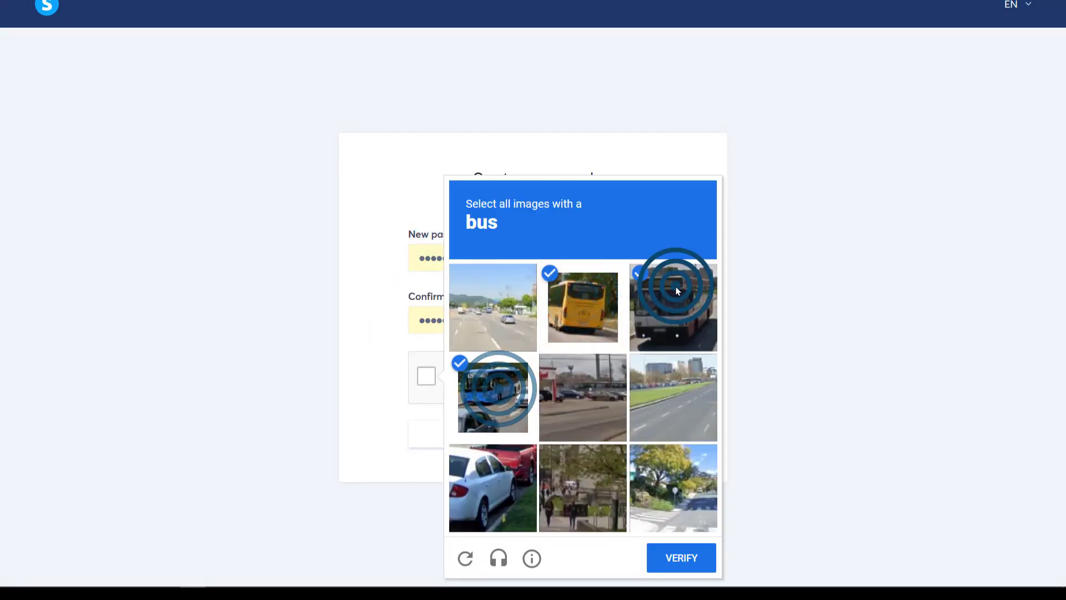
{"action": "left_click", "coordinate": [698, 565]}
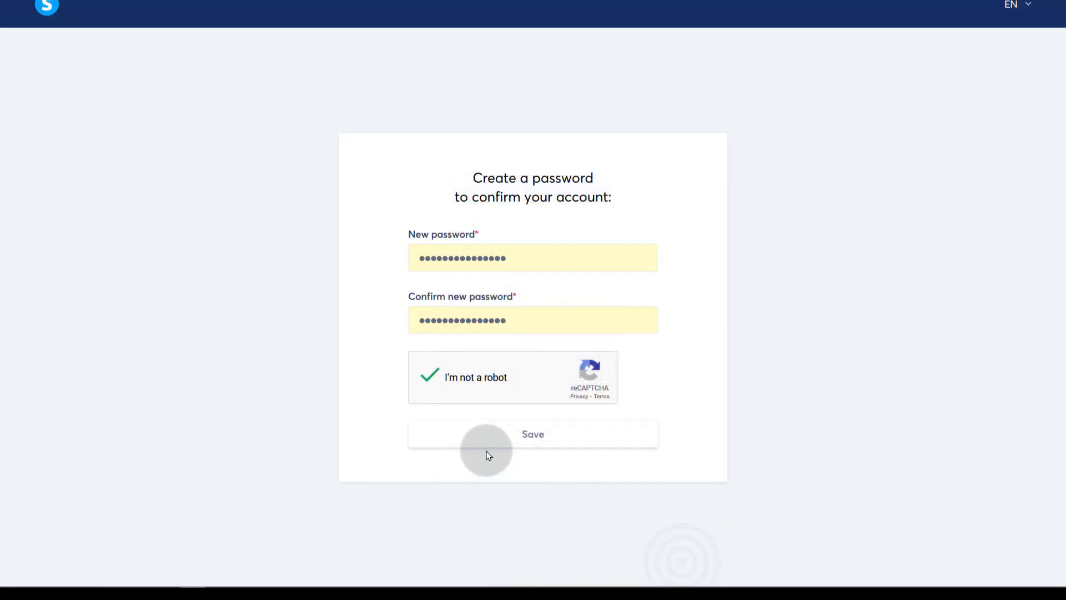
{"action": "left_click", "coordinate": [532, 439]}
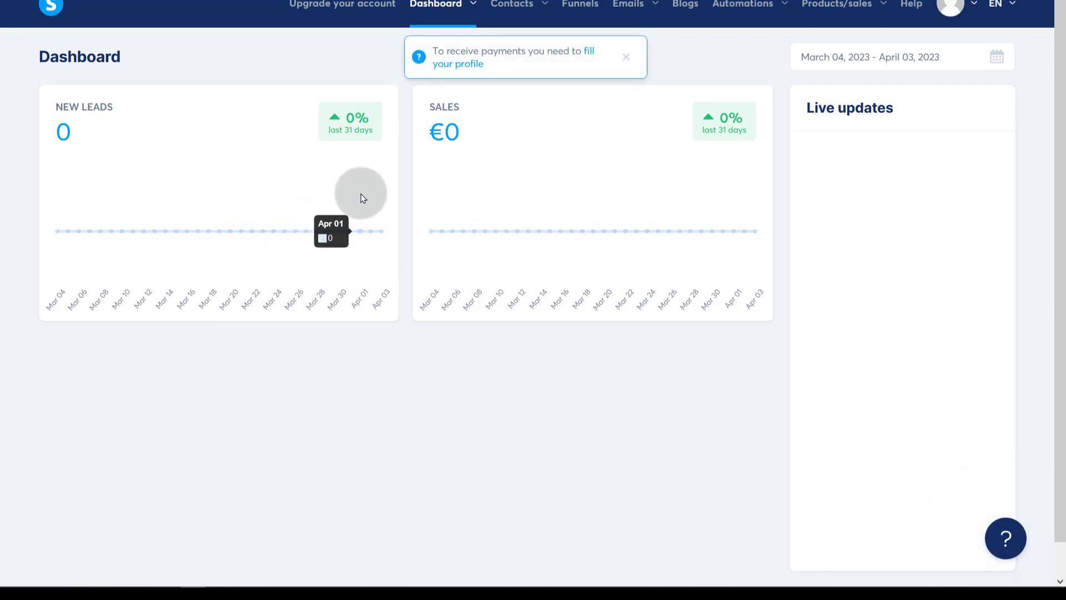
- Go to Contacts > Contacts and open the Import contacts page
{"action": "left_click", "coordinate": [525, 10]}
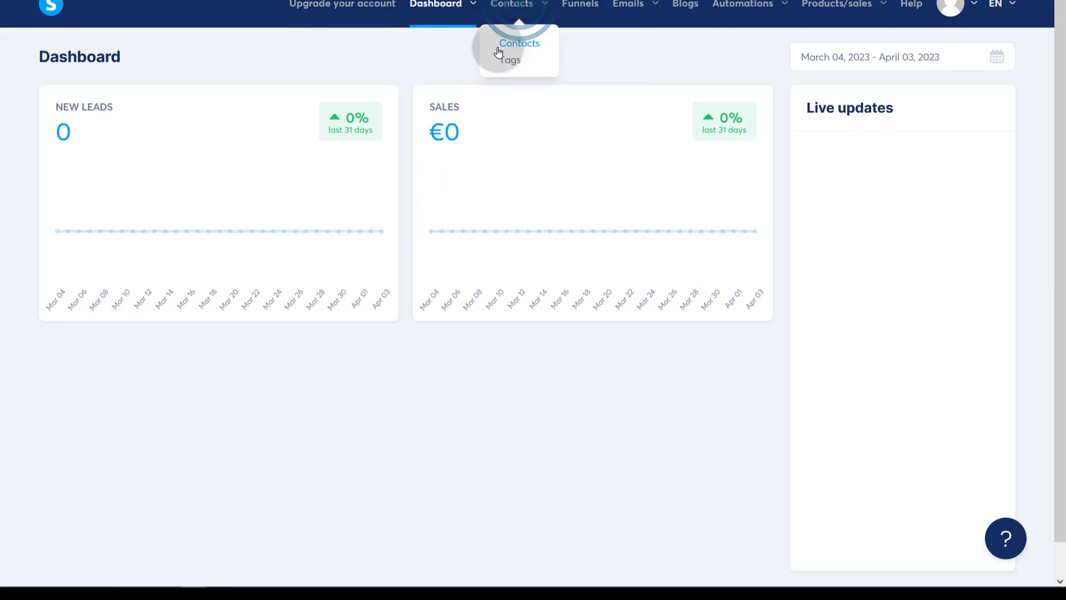
{"action": "left_click", "coordinate": [517, 44]}
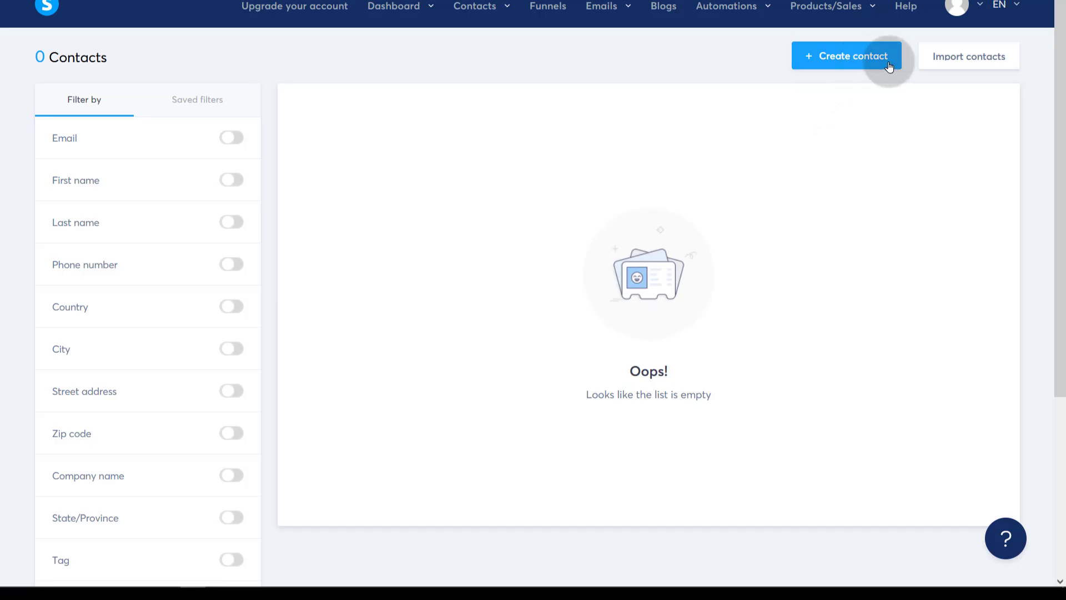
{"action": "left_click", "coordinate": [962, 61]}
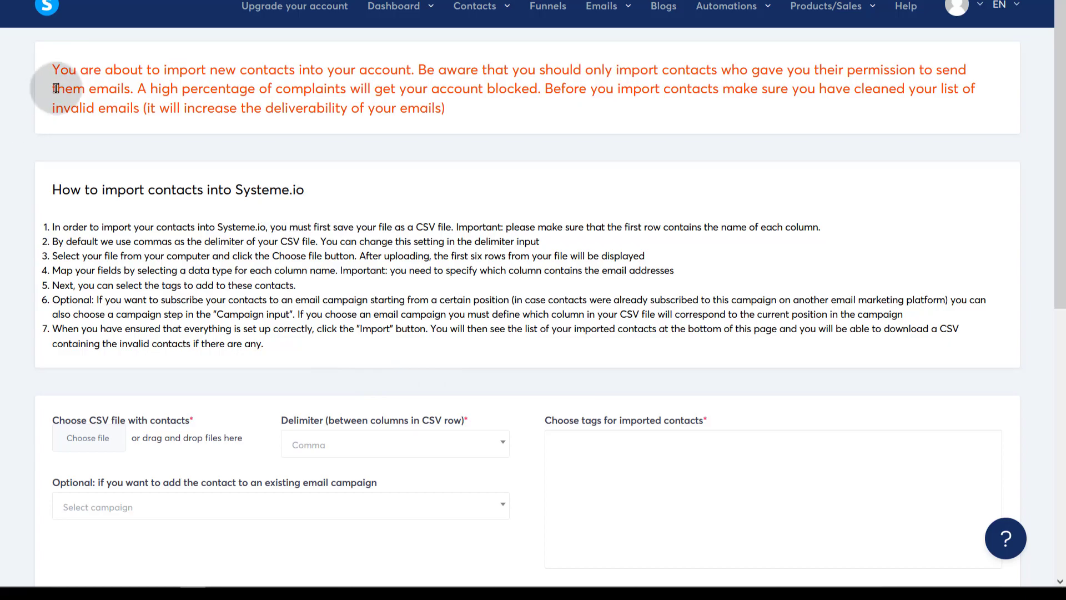
- Read the import permission warning and check the CSV delimiter options, keeping Comma
{"action": "left_click_drag", "start_coordinate": [51, 65], "coordinate": [135, 96]}
{"action": "left_click", "coordinate": [148, 114]}
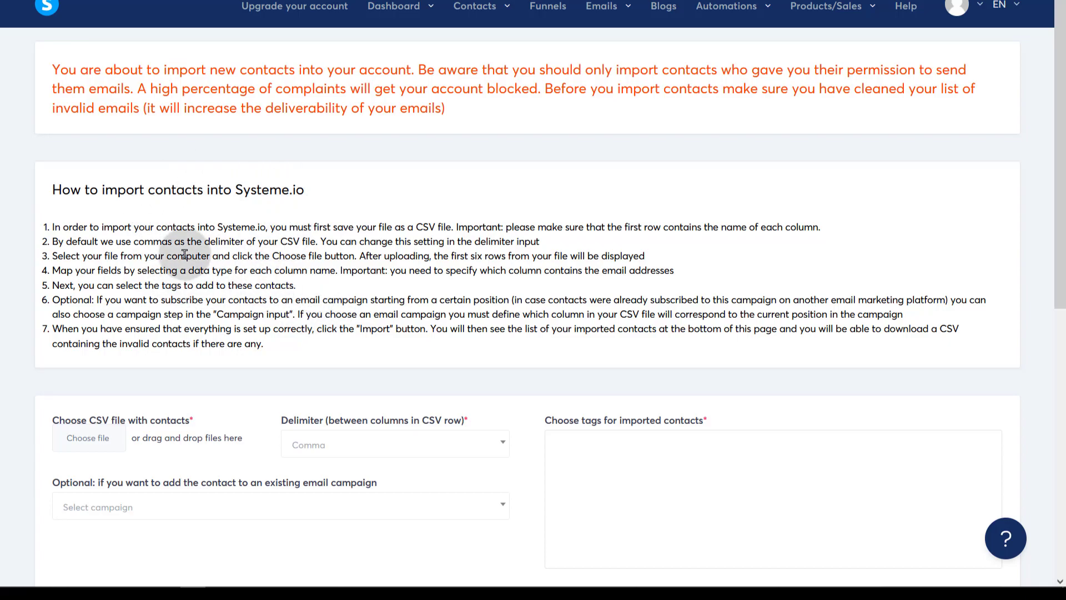
{"action": "scroll", "coordinate": [177, 160], "scroll_direction": "down", "scroll_amount": 5}
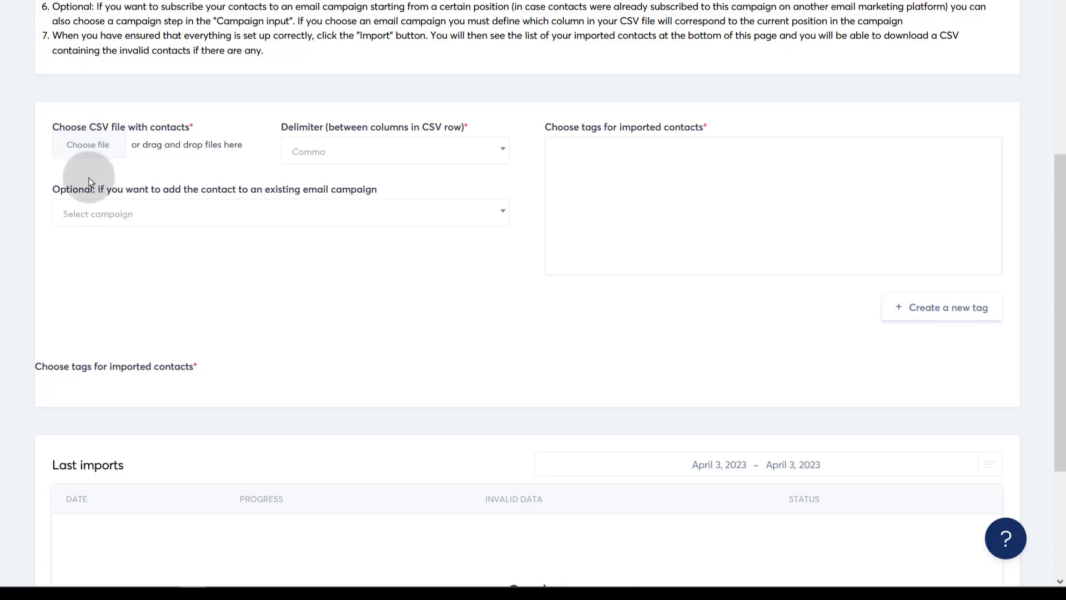
{"action": "left_click", "coordinate": [367, 154]}
{"action": "left_click", "coordinate": [328, 154]}
{"action": "left_click", "coordinate": [328, 154]}
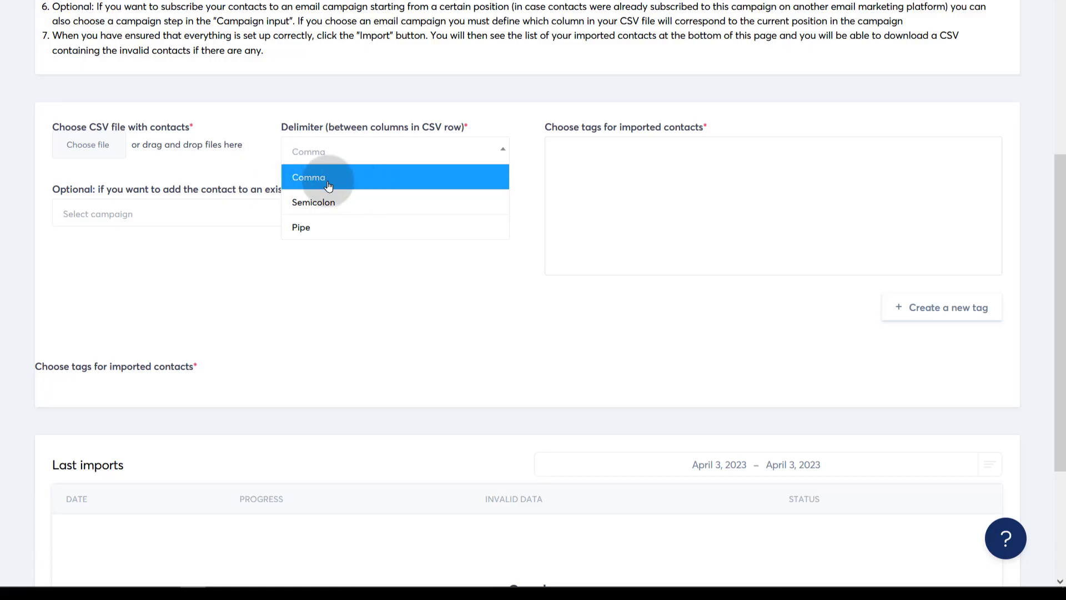
{"action": "left_click", "coordinate": [242, 160]}
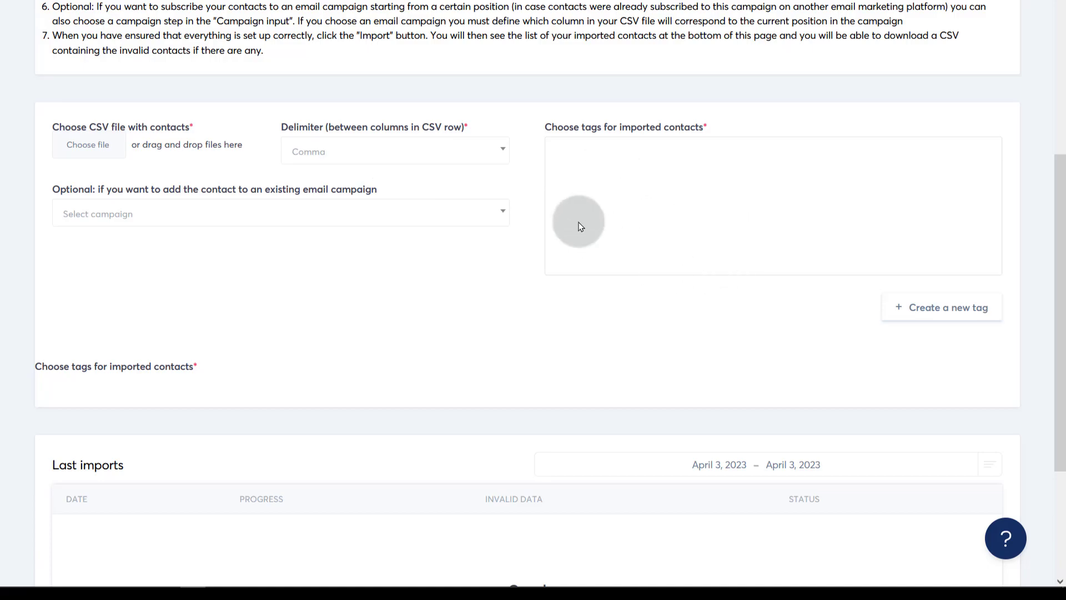
{"action": "left_click", "coordinate": [558, 160]}
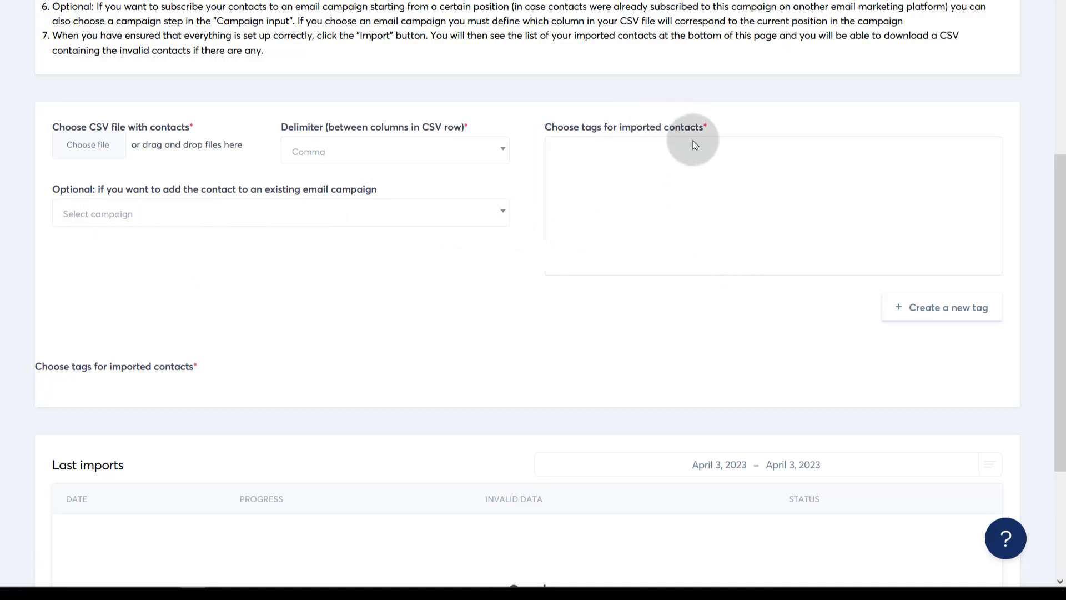
- Scroll the import form and look over the email campaign choices without changing them
{"action": "scroll", "coordinate": [333, 309], "scroll_direction": "down", "scroll_amount": 3}
{"action": "scroll", "coordinate": [332, 306], "scroll_direction": "up", "scroll_amount": 5}
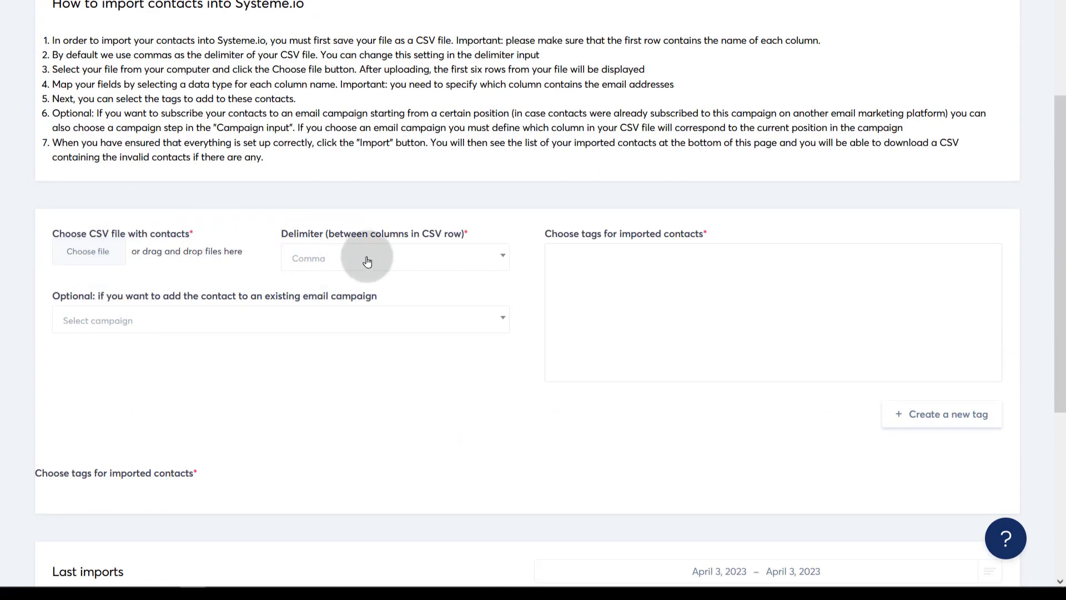
{"action": "scroll", "coordinate": [167, 345], "scroll_direction": "down", "scroll_amount": 2}
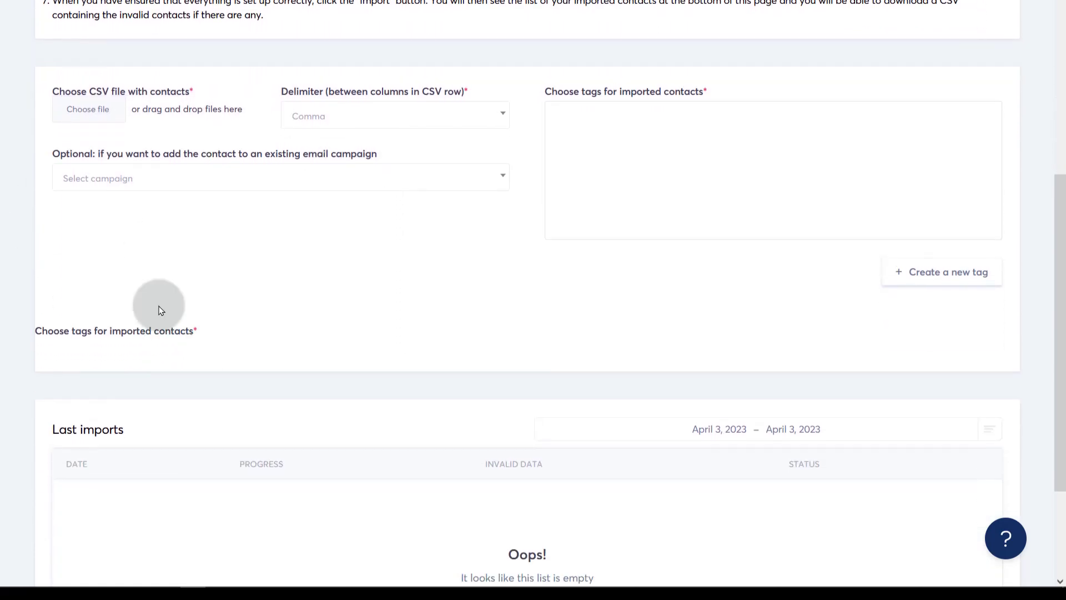
{"action": "left_click", "coordinate": [221, 176]}
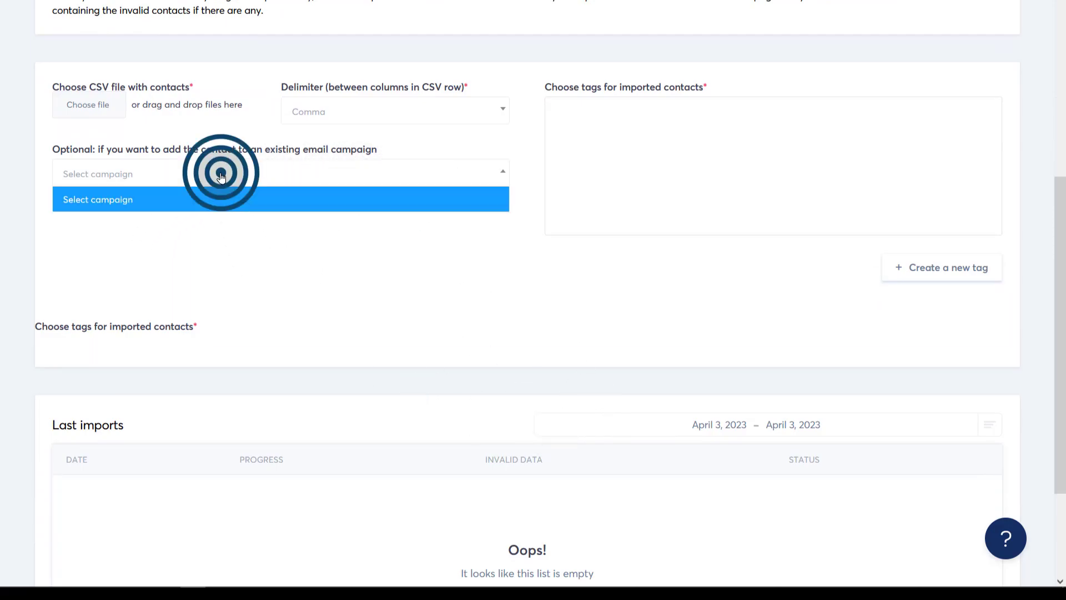
{"action": "left_click", "coordinate": [221, 175]}
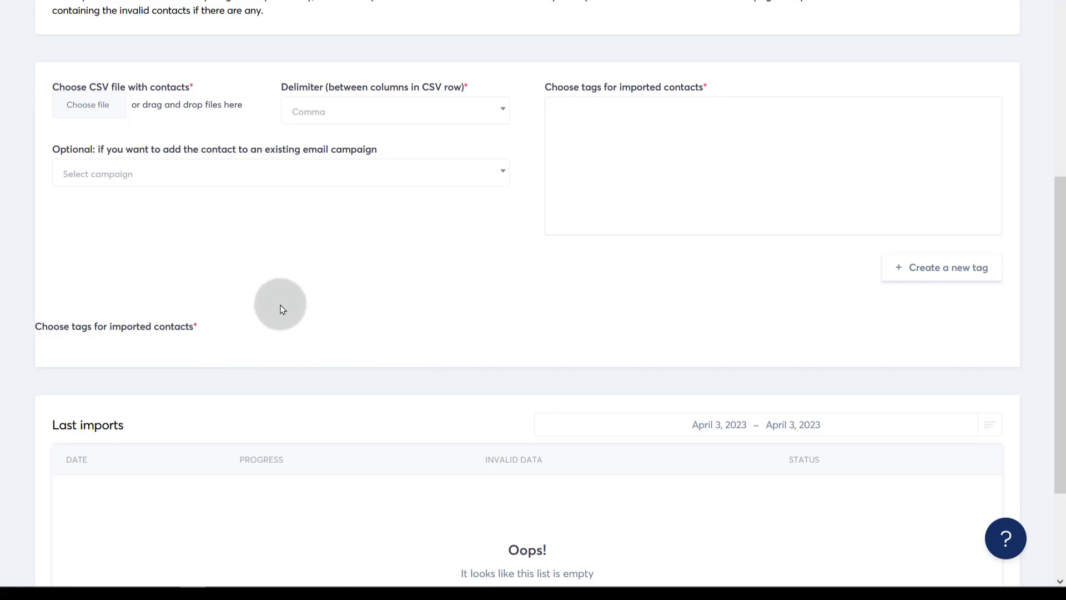
{"action": "scroll", "coordinate": [272, 300], "scroll_direction": "down", "scroll_amount": 3}
{"action": "scroll", "coordinate": [333, 471], "scroll_direction": "up", "scroll_amount": 6}
- Paste two contact rows under Email, Name headers into Notepad and save as sample.csv
{"action": "left_click", "coordinate": [423, 577]}
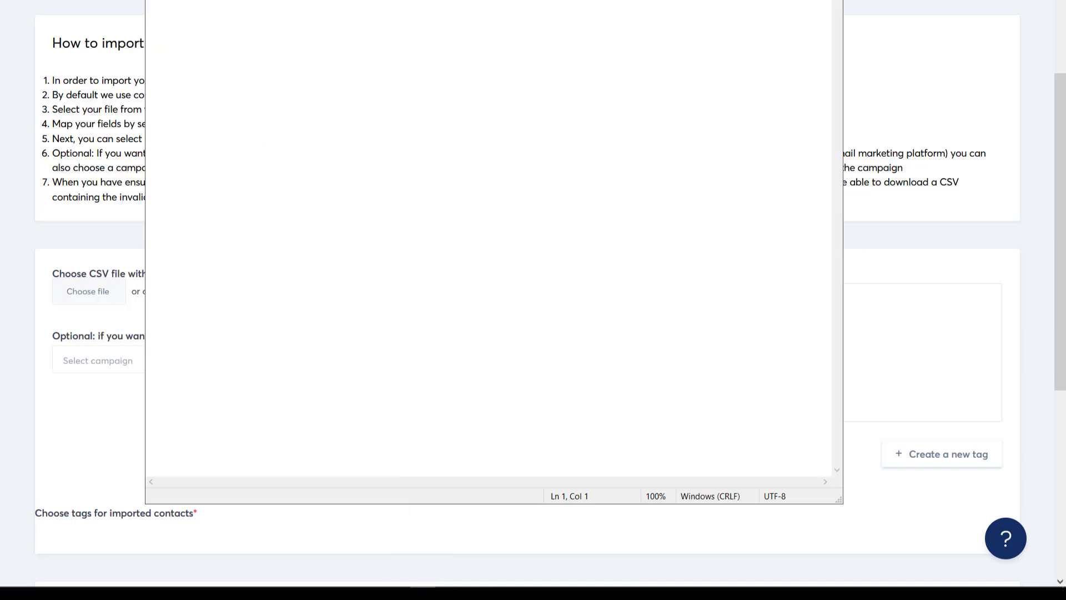
{"action": "left_click_drag", "start_coordinate": [269, 25], "coordinate": [290, 24]}
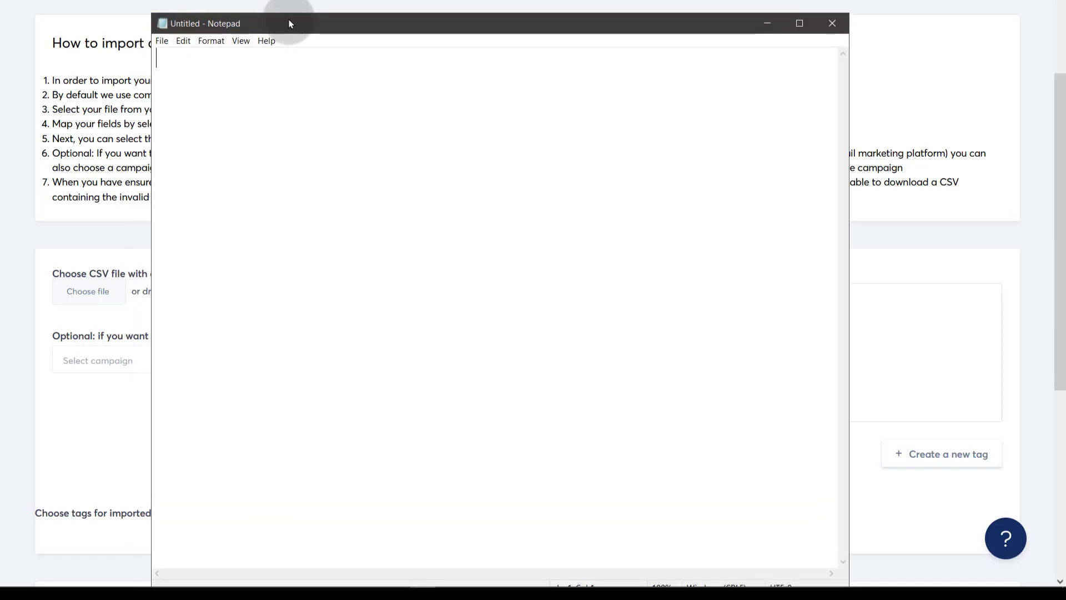
{"action": "key", "text": "ctrl+v"}
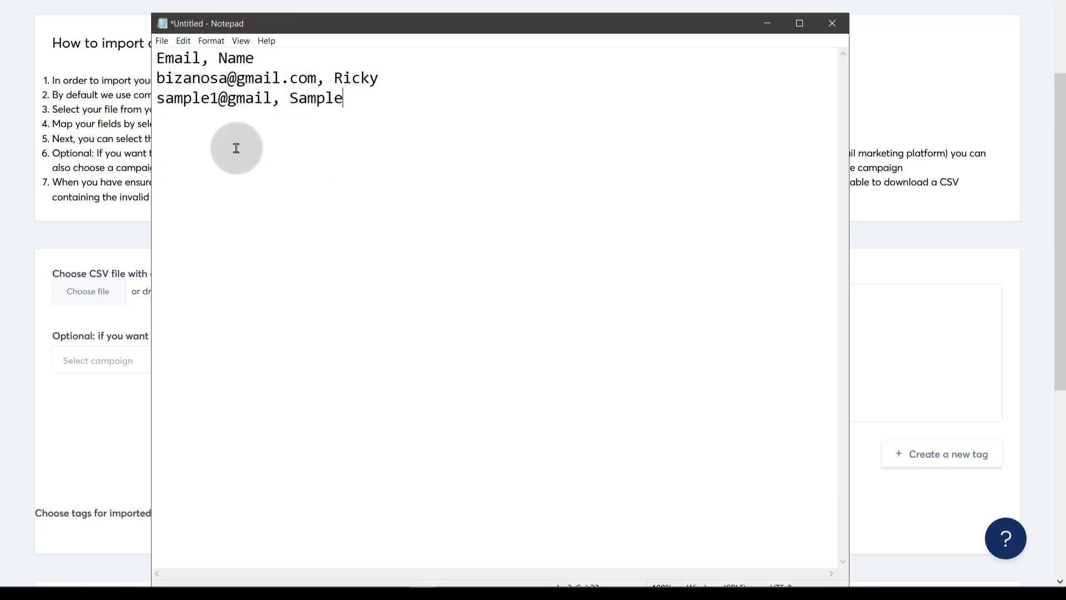
{"action": "key", "text": "ctrl+s"}
{"action": "type", "text": "sample.csv"}
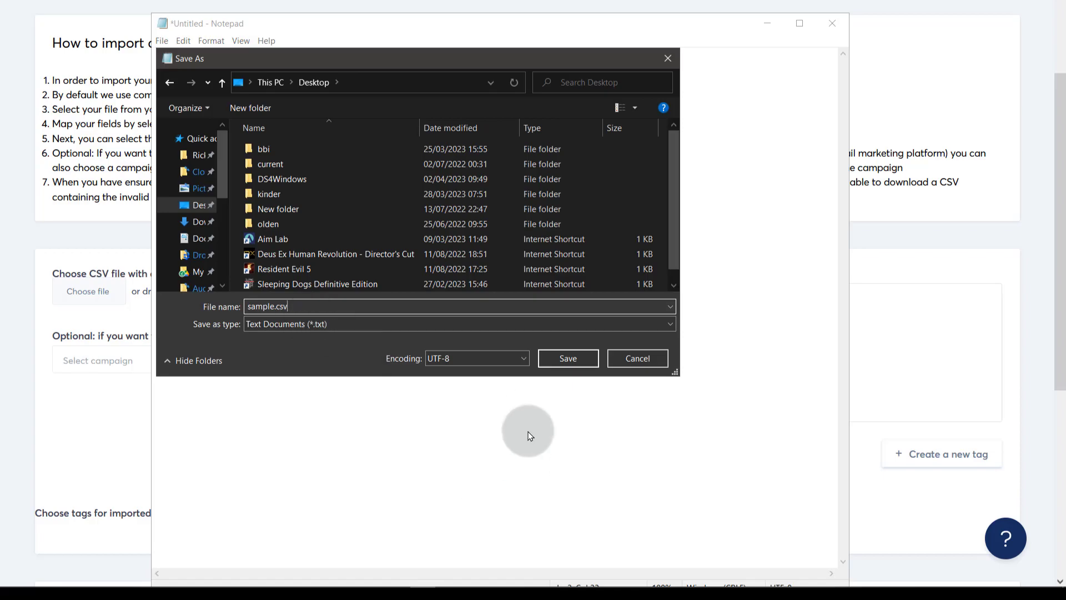
{"action": "left_click", "coordinate": [567, 358]}
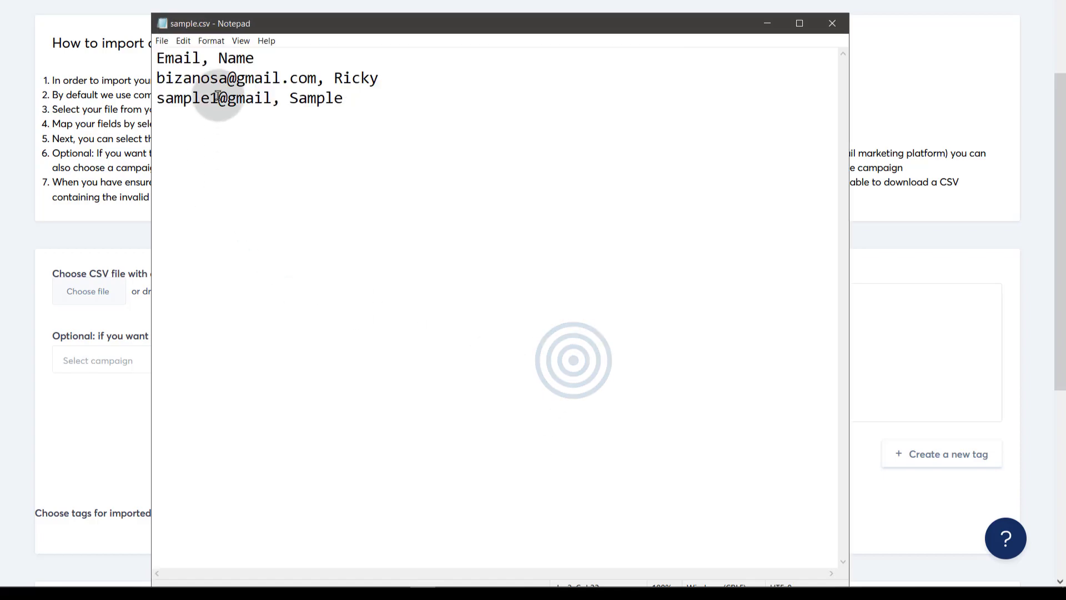
{"action": "left_click", "coordinate": [5, 220]}
{"action": "left_click", "coordinate": [85, 292]}
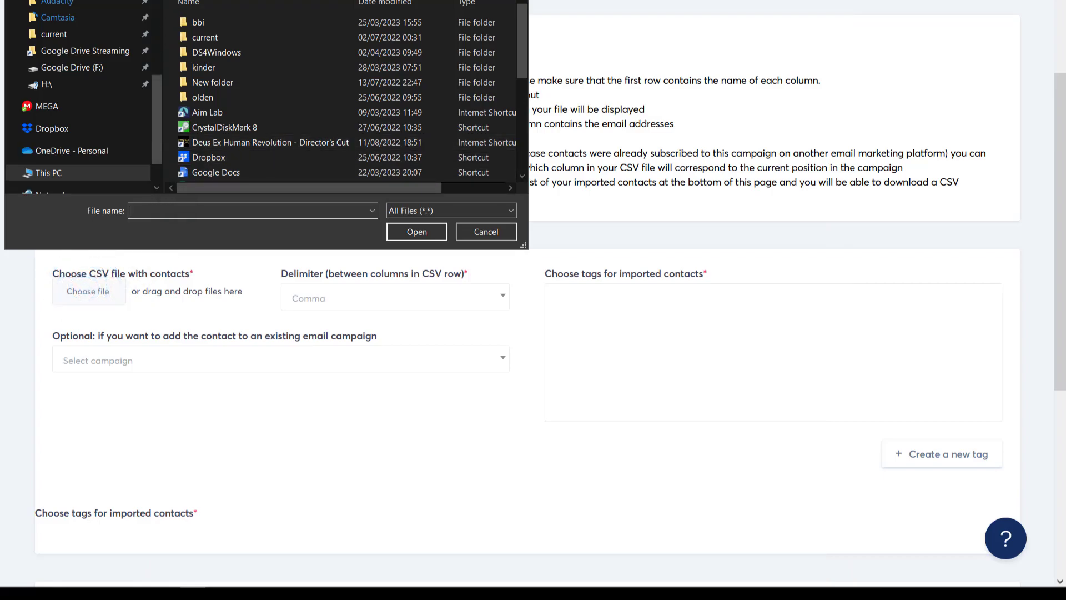
- Upload sample.csv, import its contacts, and view the contacts list under Contacts > Contacts
{"action": "left_click", "coordinate": [213, 144]}
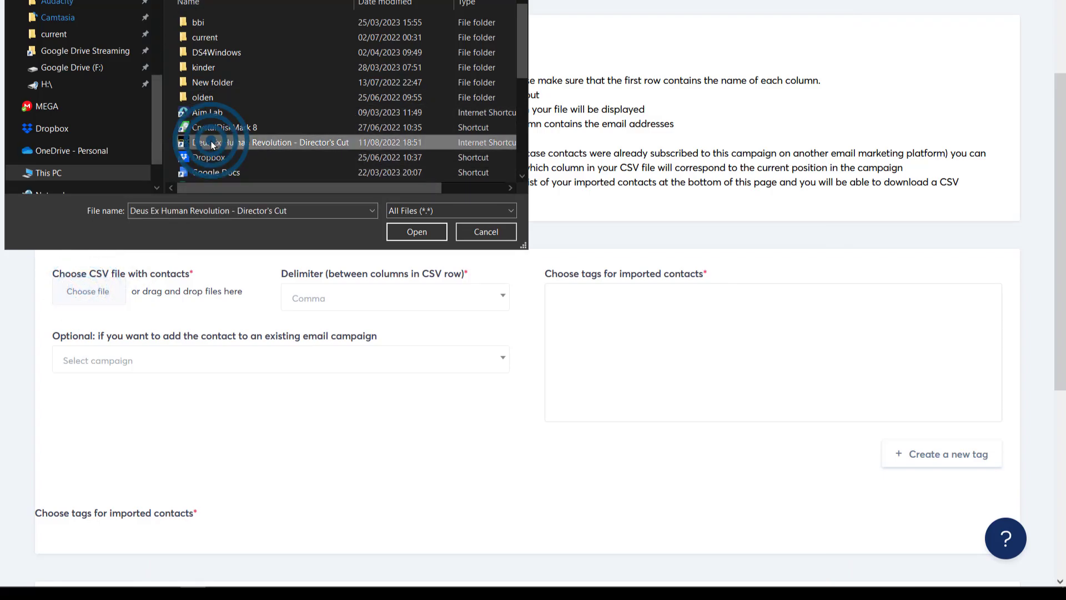
{"action": "key", "text": "s"}
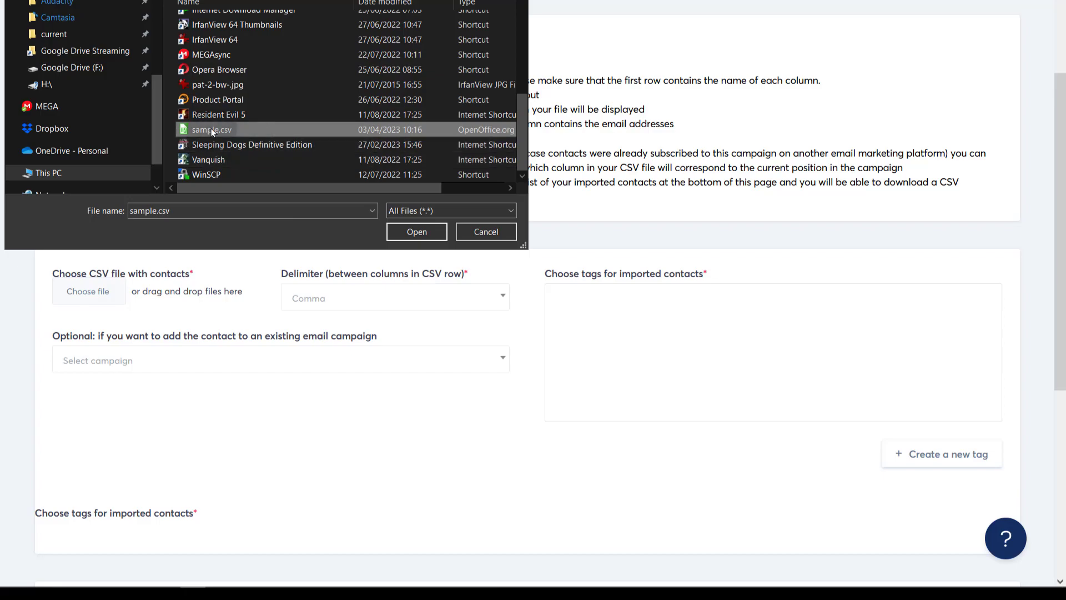
{"action": "double_click", "coordinate": [211, 128]}
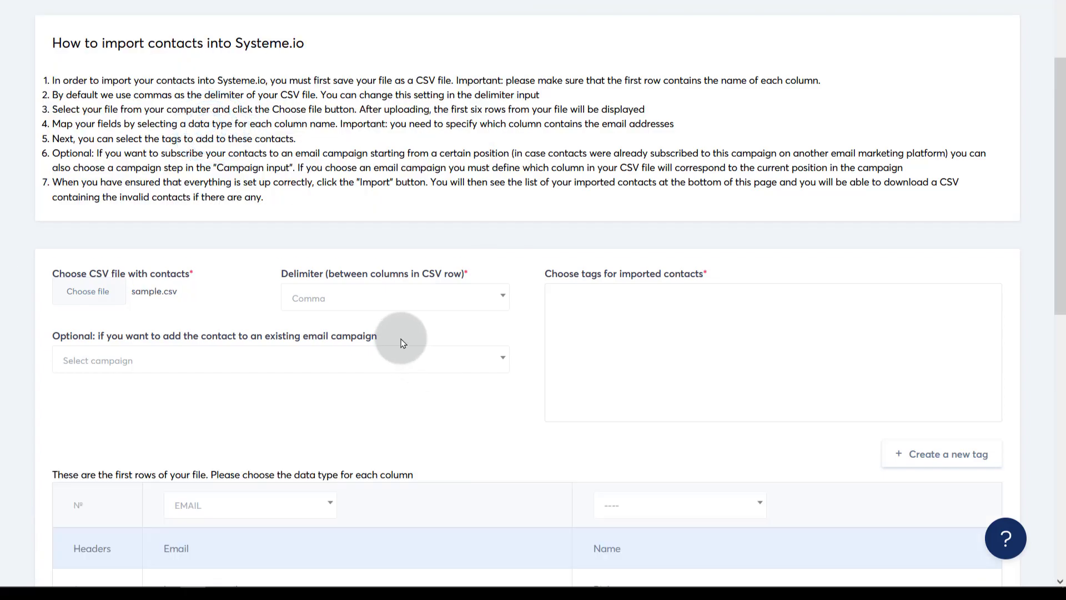
{"action": "scroll", "coordinate": [307, 353], "scroll_direction": "down", "scroll_amount": 7}
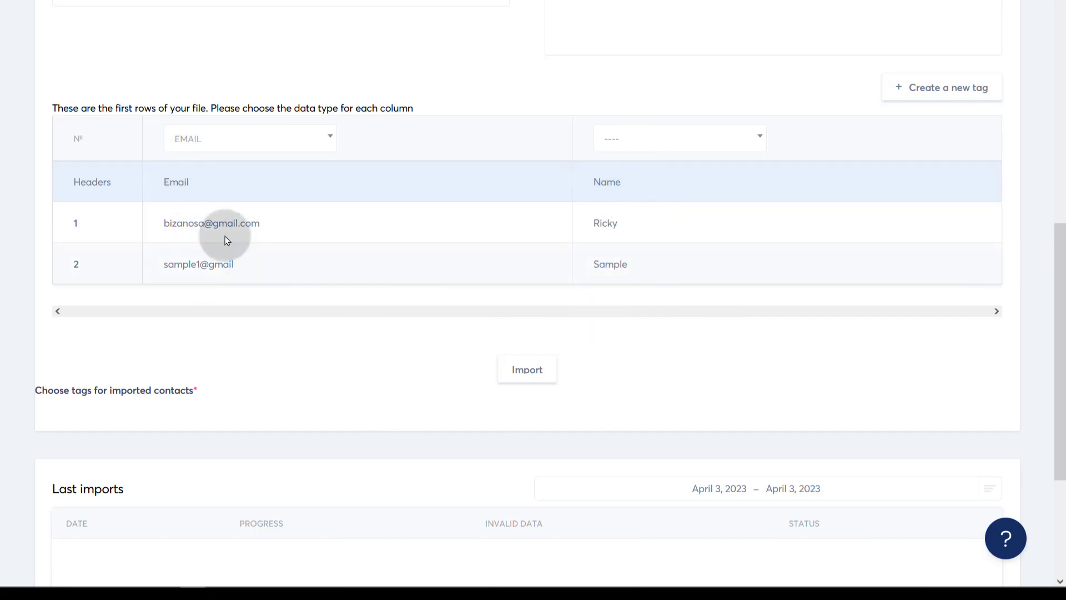
{"action": "left_click", "coordinate": [532, 372]}
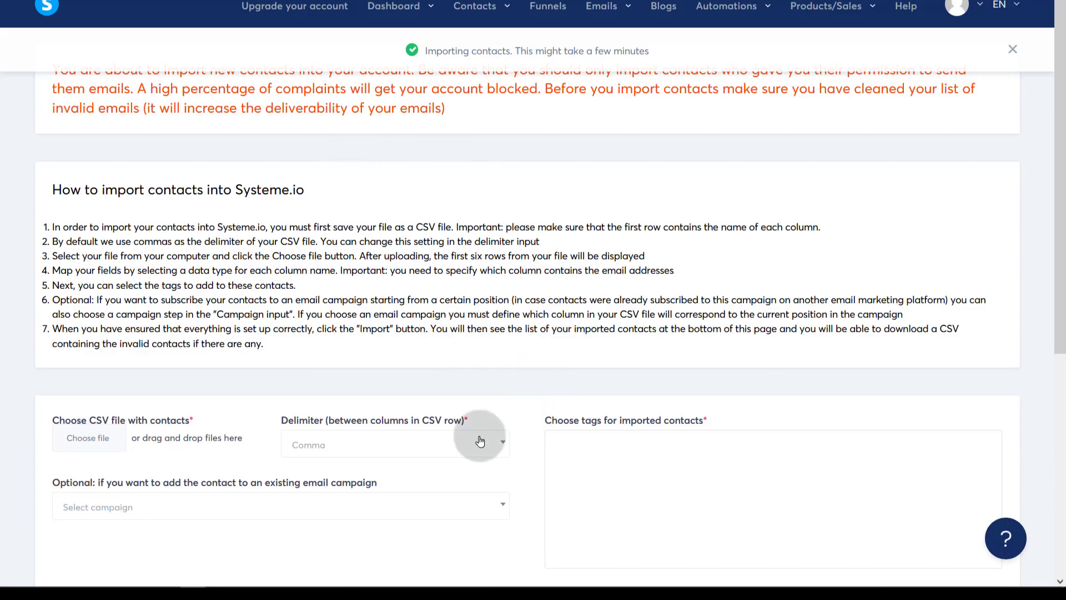
{"action": "left_click", "coordinate": [476, 11]}
{"action": "left_click", "coordinate": [464, 41]}
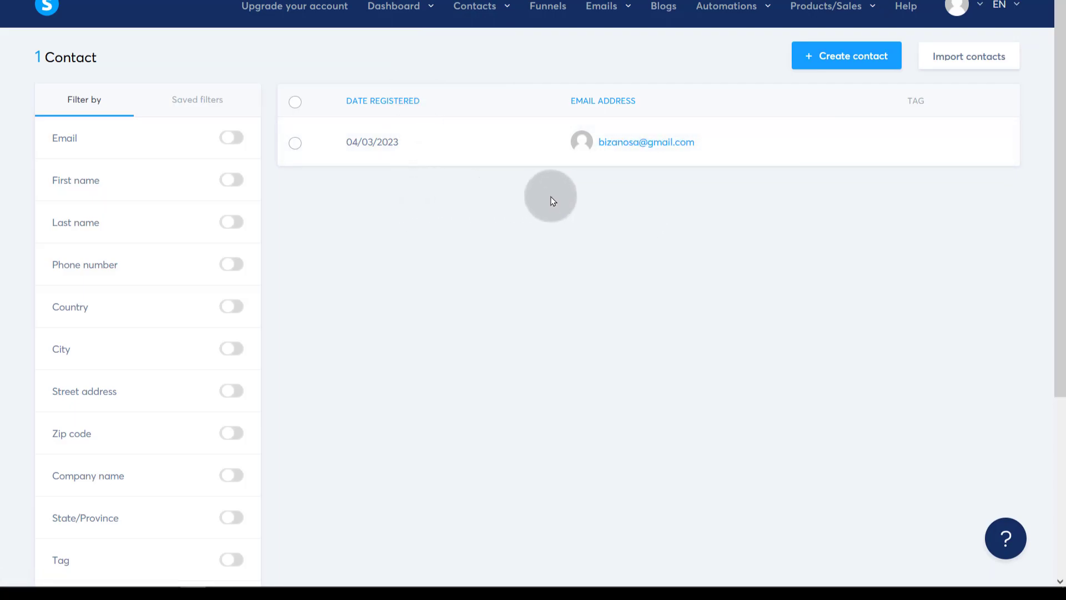
{"action": "mouse_move", "coordinate": [666, 147]}
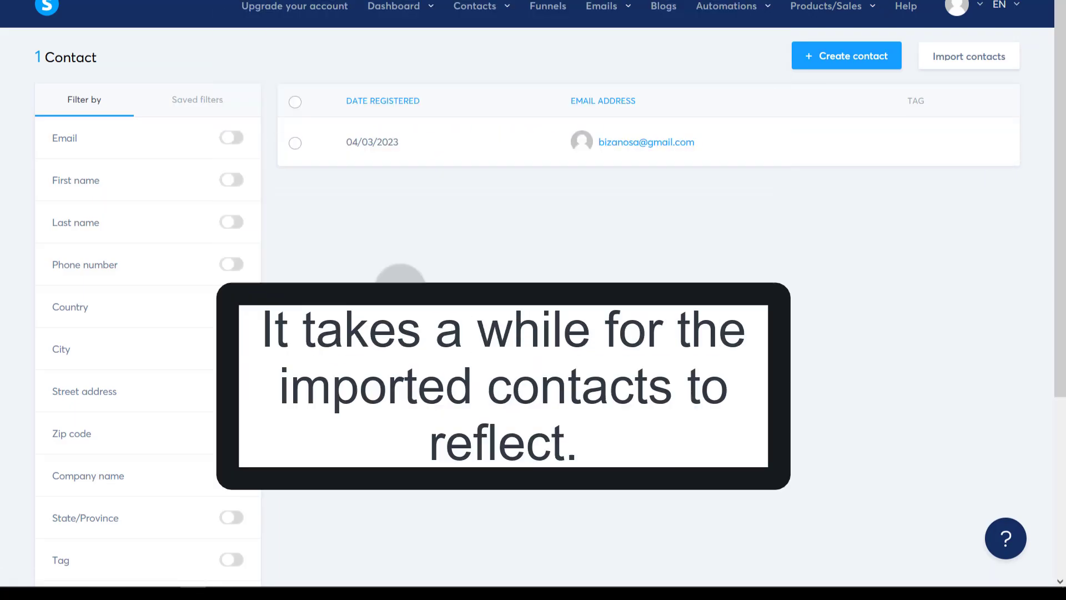
{"action": "scroll", "coordinate": [463, 300], "scroll_direction": "down", "scroll_amount": 5}
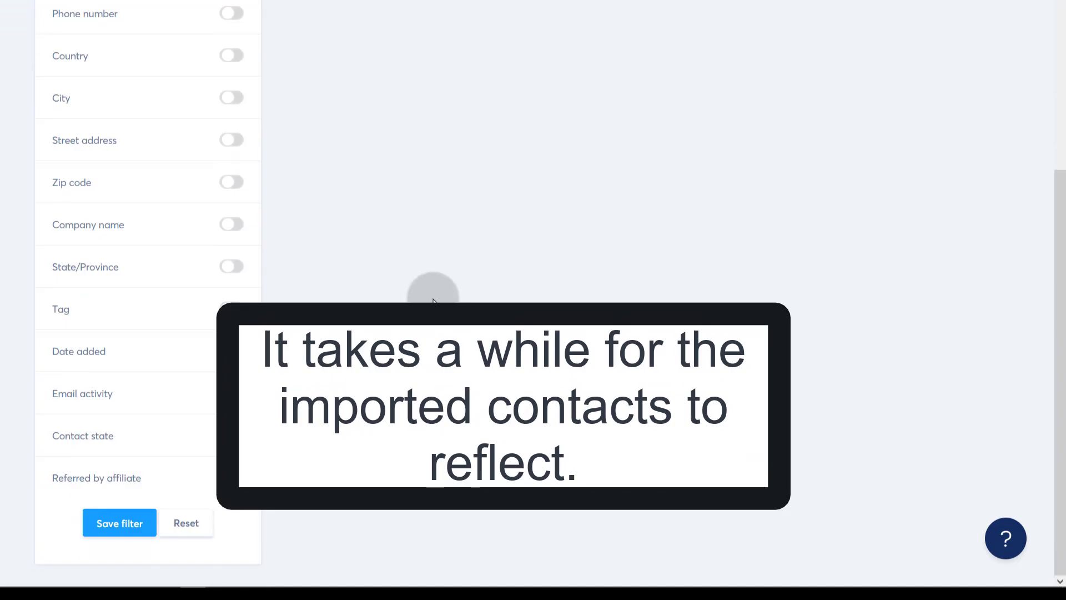
{"action": "scroll", "coordinate": [433, 300], "scroll_direction": "up", "scroll_amount": 5}
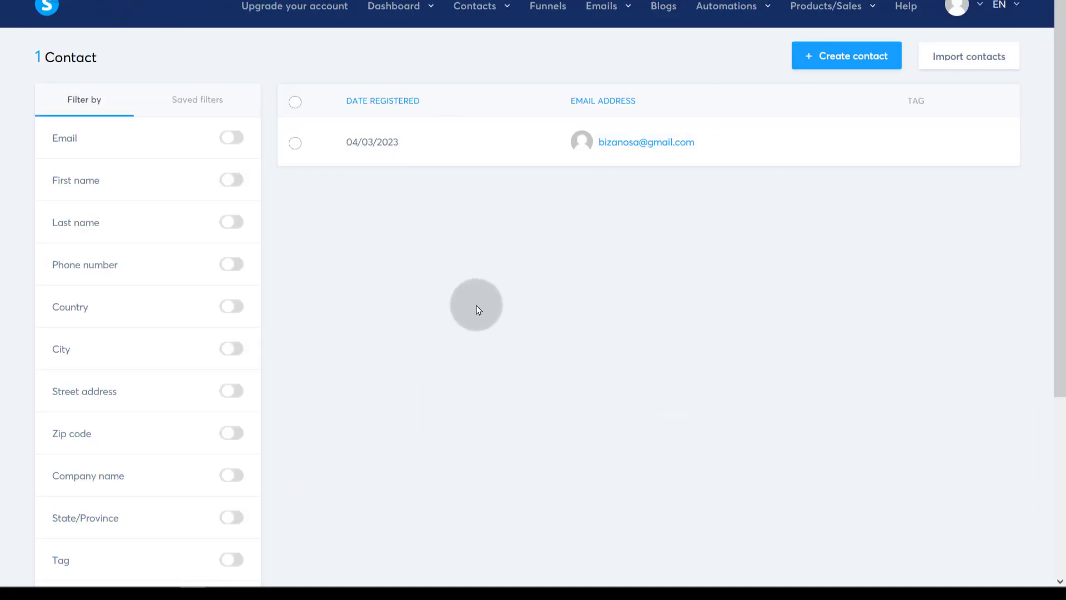
{"action": "left_click", "coordinate": [232, 138]}
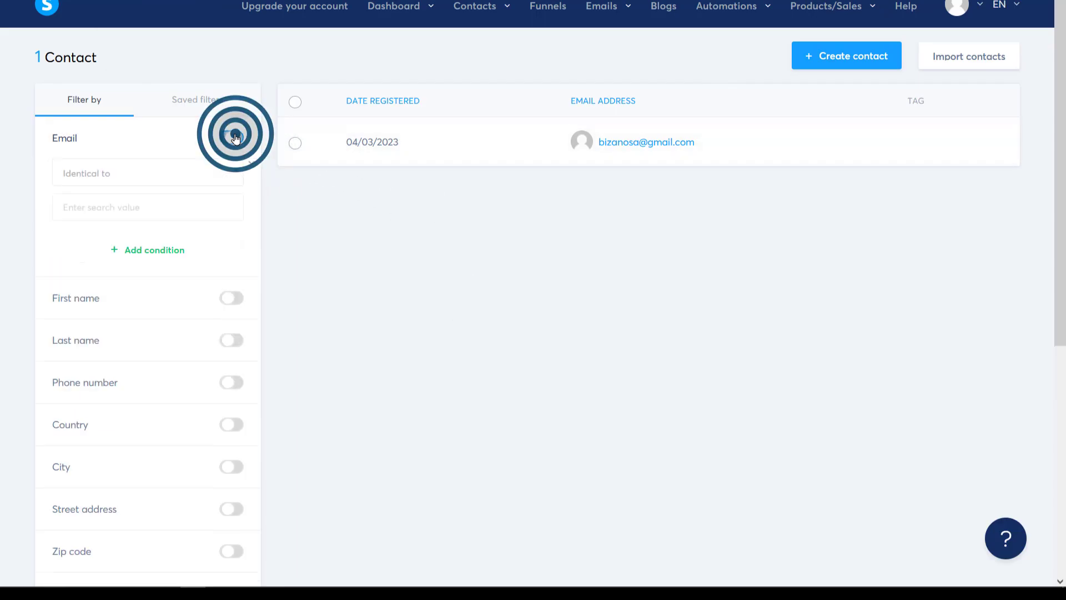
{"action": "left_click", "coordinate": [102, 171]}
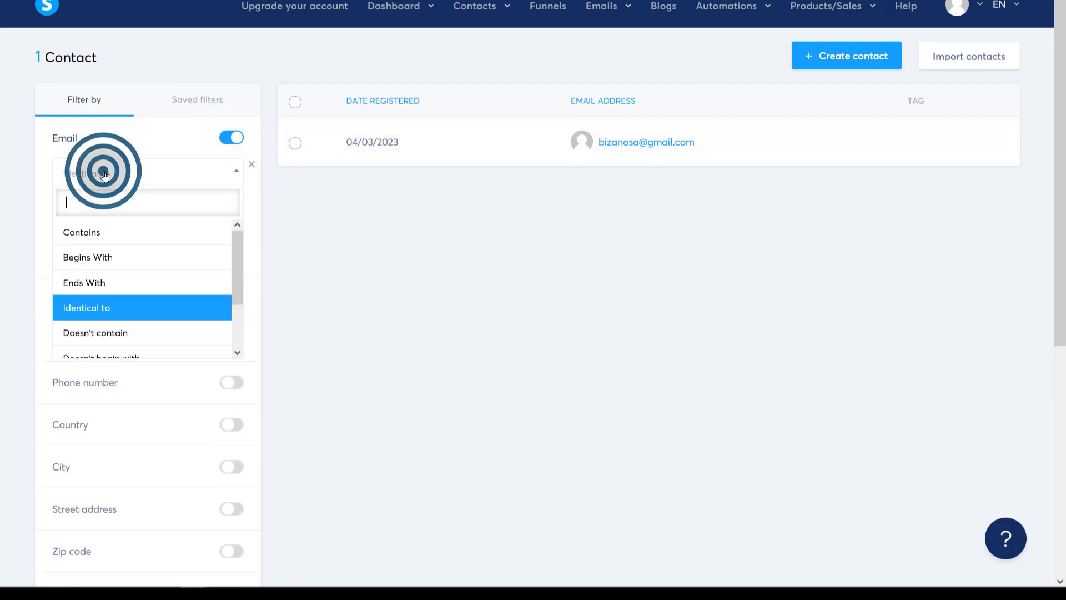
{"action": "left_click", "coordinate": [331, 271]}
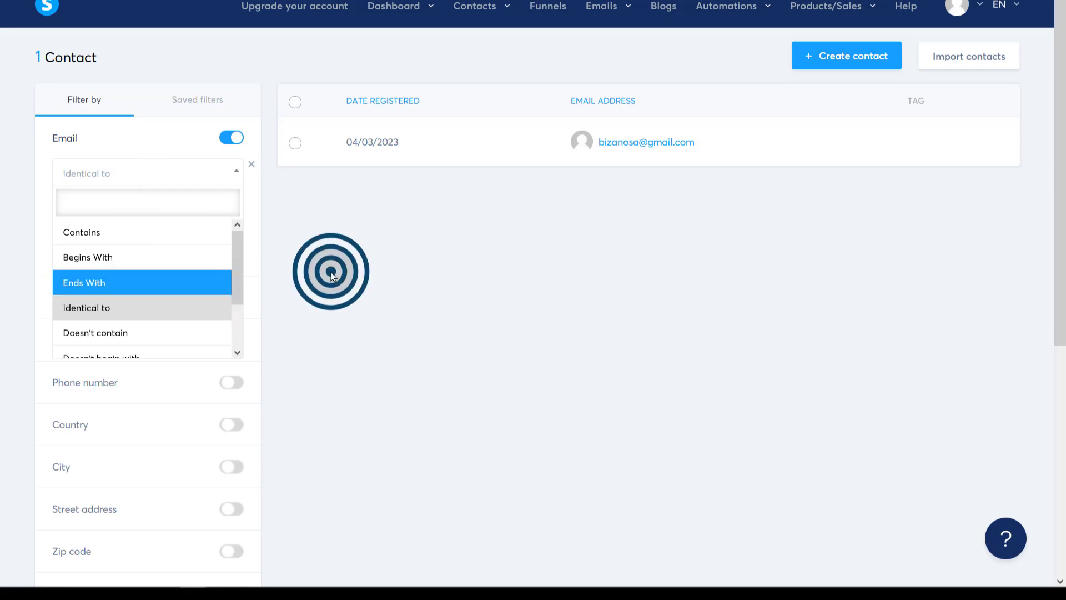
{"action": "left_click", "coordinate": [96, 209]}
{"action": "left_click", "coordinate": [164, 166]}
{"action": "left_click", "coordinate": [165, 165]}
{"action": "left_click", "coordinate": [231, 137]}
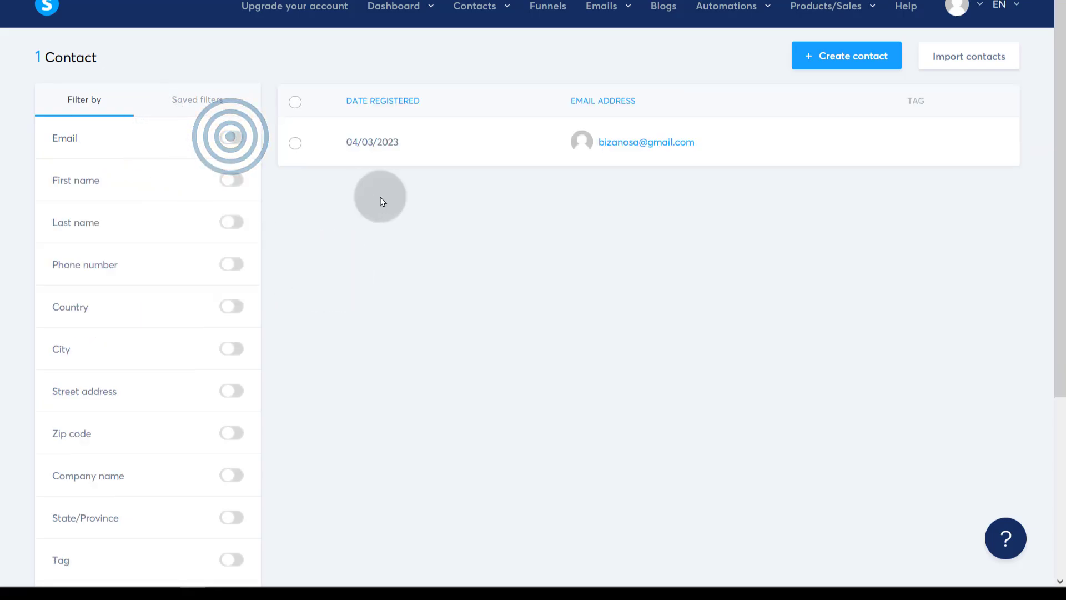
{"action": "left_click", "coordinate": [433, 14]}
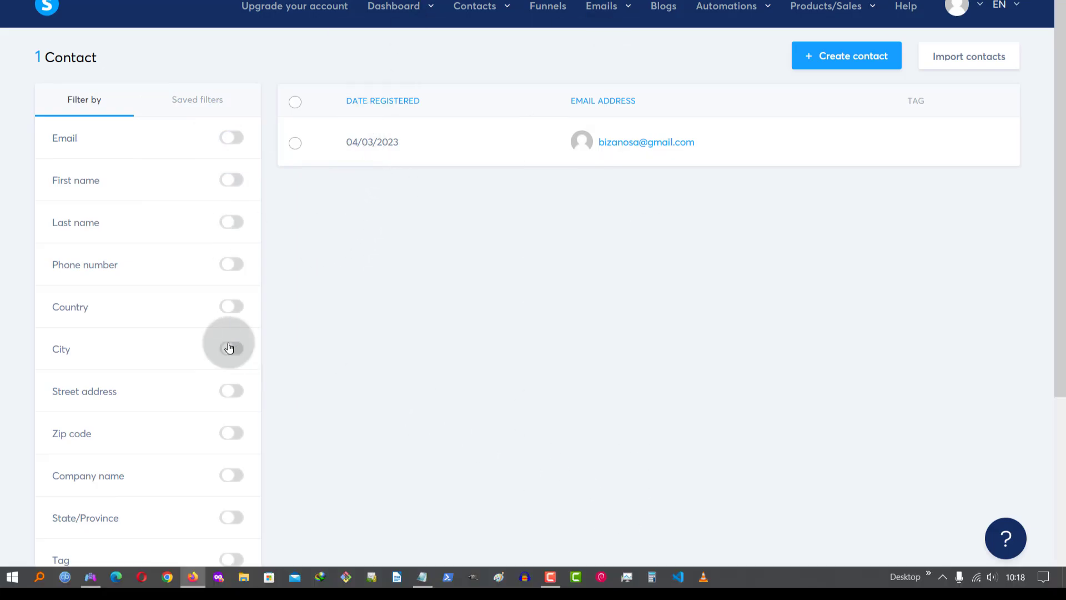
{"action": "scroll", "coordinate": [148, 314], "scroll_direction": "down", "scroll_amount": 2}
{"action": "scroll", "coordinate": [148, 288], "scroll_direction": "up", "scroll_amount": 2}
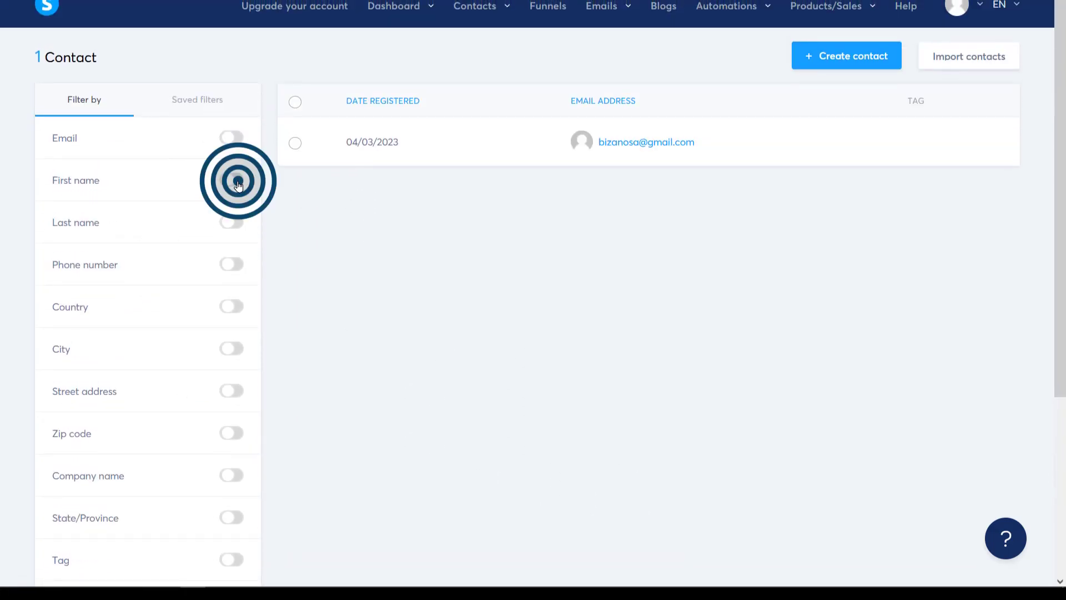
{"action": "left_click", "coordinate": [239, 185]}
{"action": "left_click", "coordinate": [98, 208]}
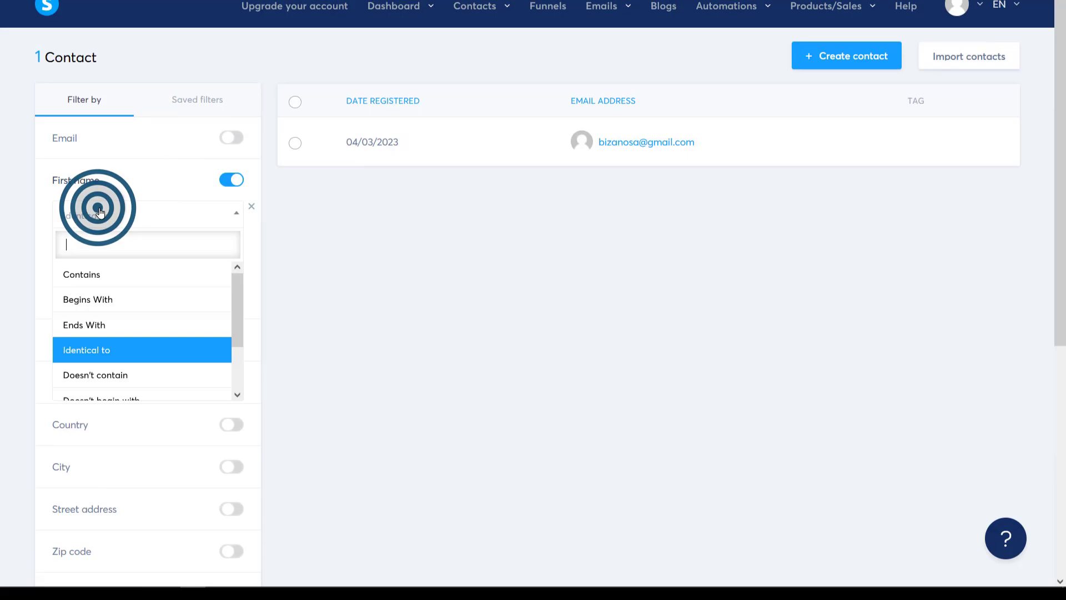
{"action": "left_click", "coordinate": [101, 277]}
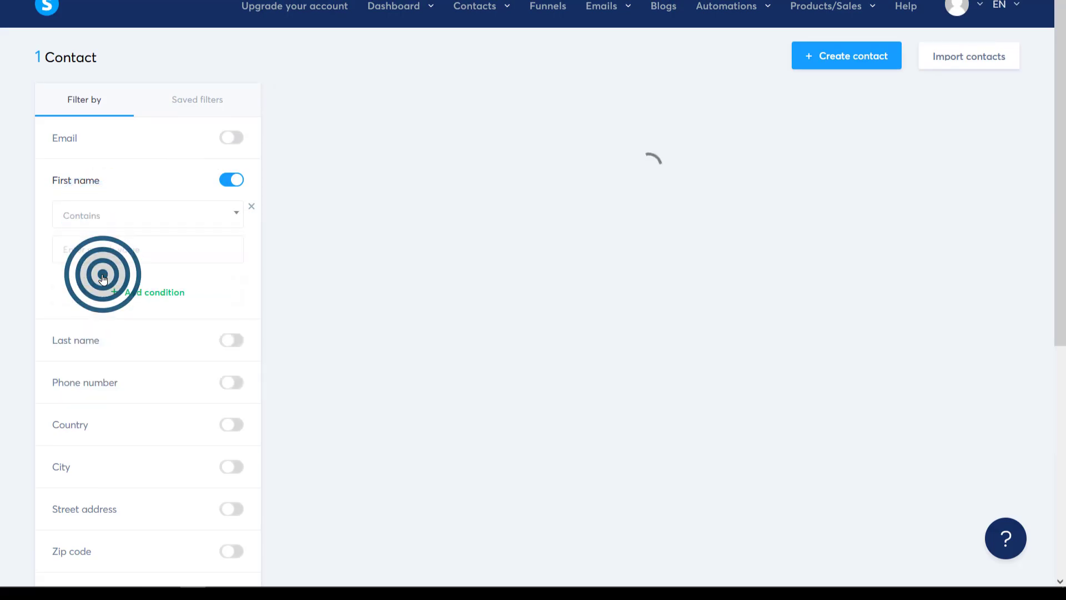
{"action": "left_click", "coordinate": [132, 213]}
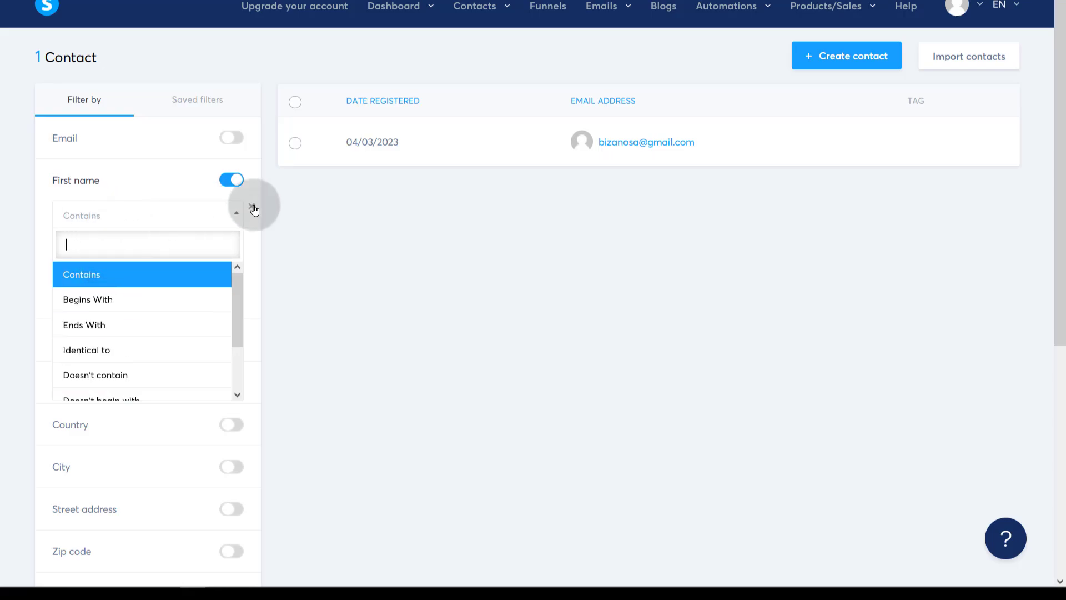
{"action": "left_click", "coordinate": [230, 179]}
{"action": "scroll", "coordinate": [143, 424], "scroll_direction": "down", "scroll_amount": 5}
{"action": "left_click", "coordinate": [96, 525]}
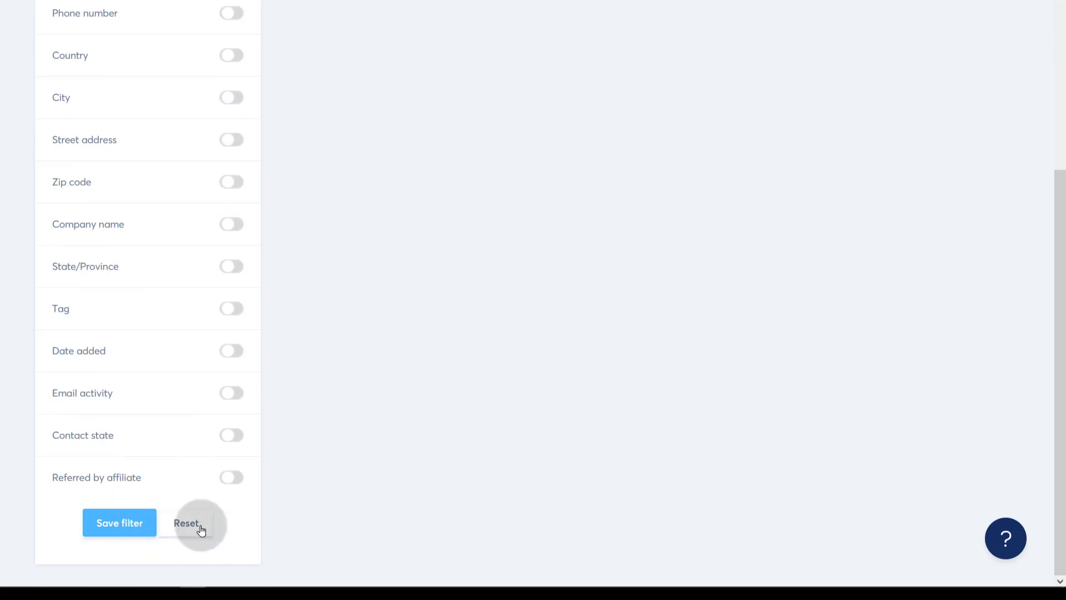
{"action": "scroll", "coordinate": [430, 484], "scroll_direction": "up", "scroll_amount": 5}
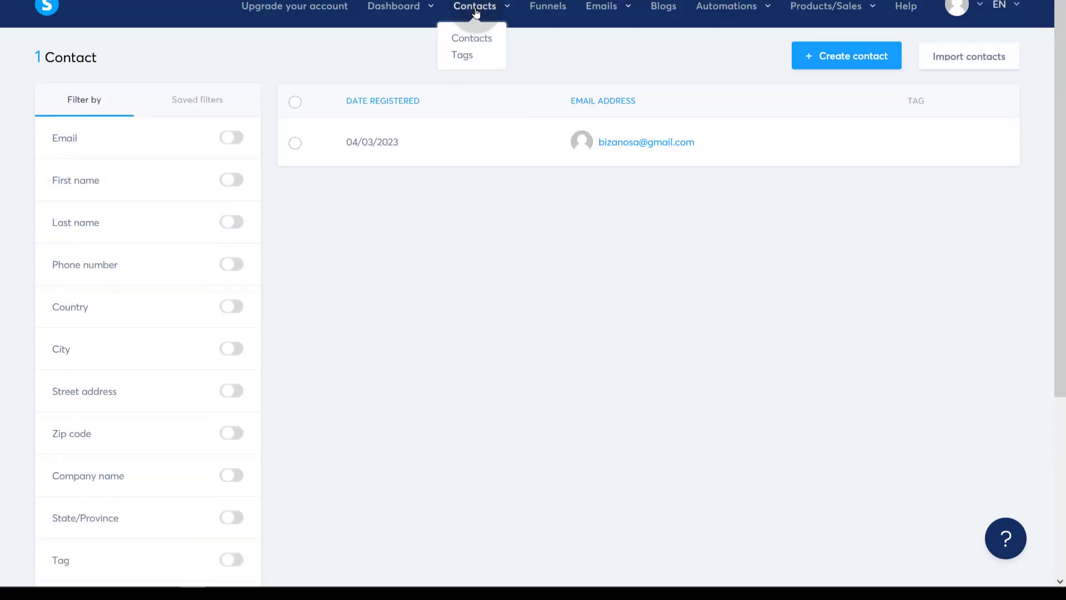
- Dismiss the payments notice and open Emails > Campaigns, which has no campaigns yet
{"action": "mouse_move", "coordinate": [510, 16]}
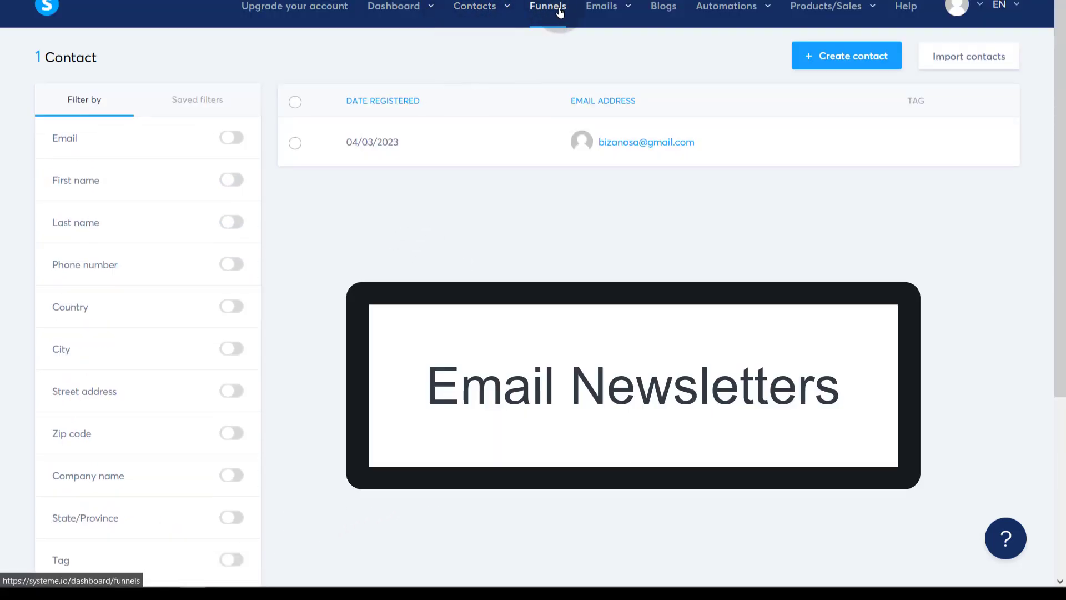
{"action": "mouse_move", "coordinate": [620, 12]}
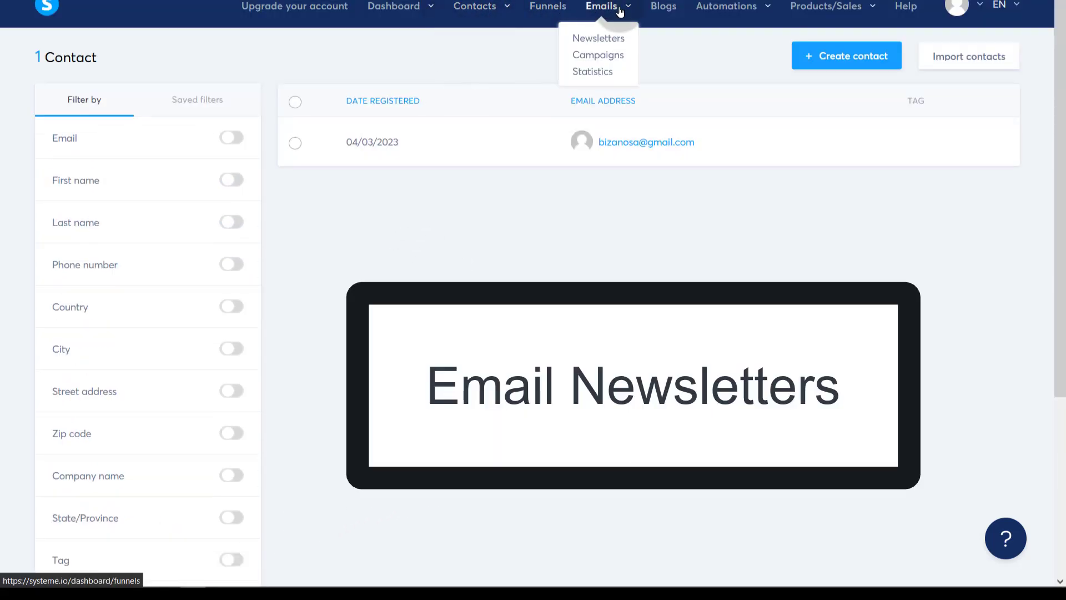
{"action": "left_click", "coordinate": [597, 40]}
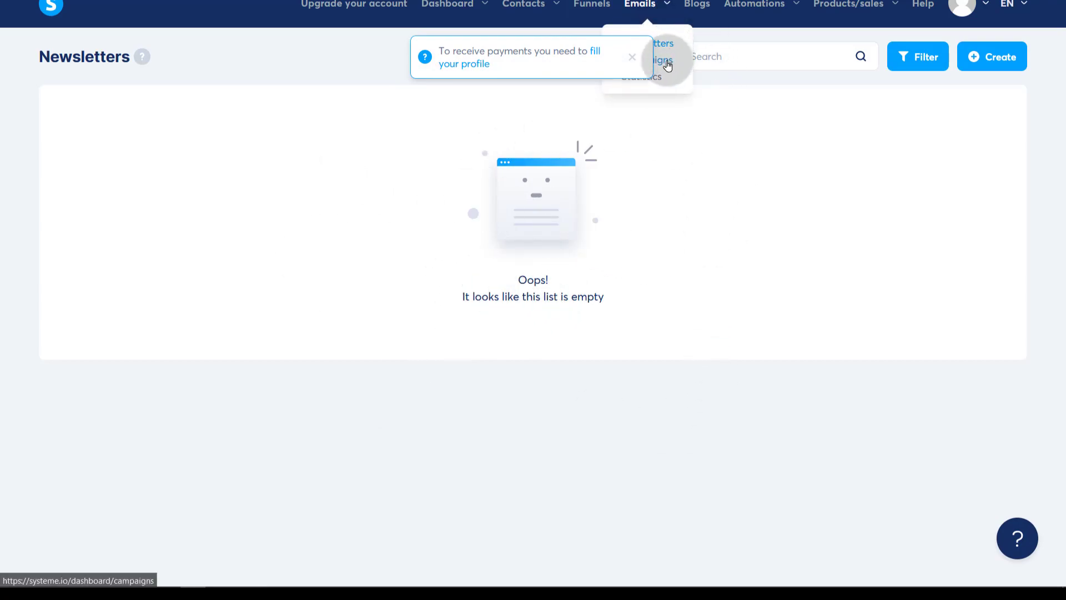
{"action": "left_click", "coordinate": [634, 62]}
{"action": "mouse_move", "coordinate": [644, 40]}
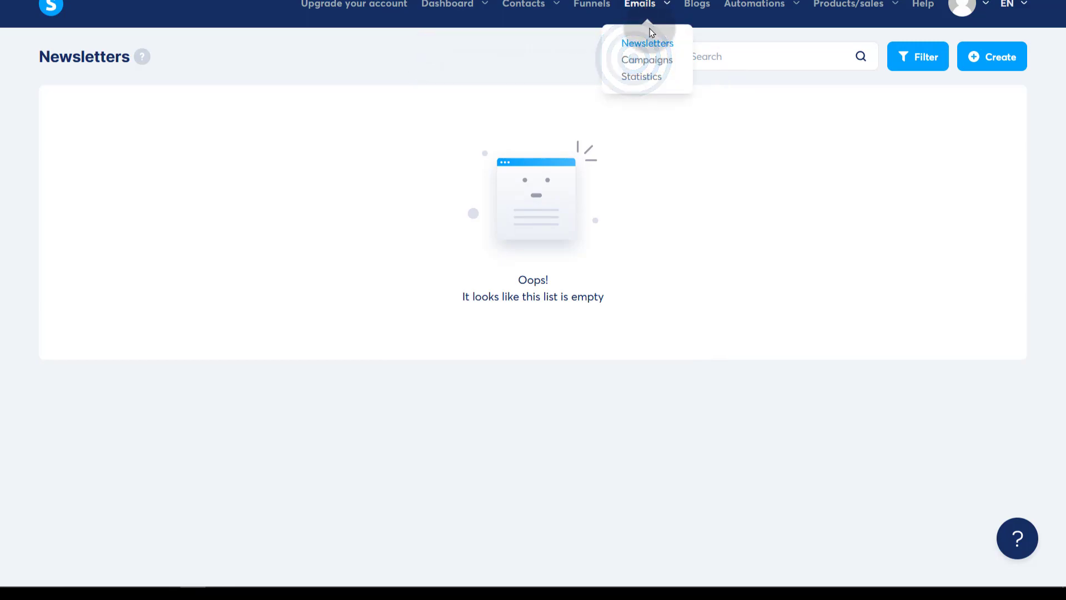
{"action": "left_click", "coordinate": [644, 63]}
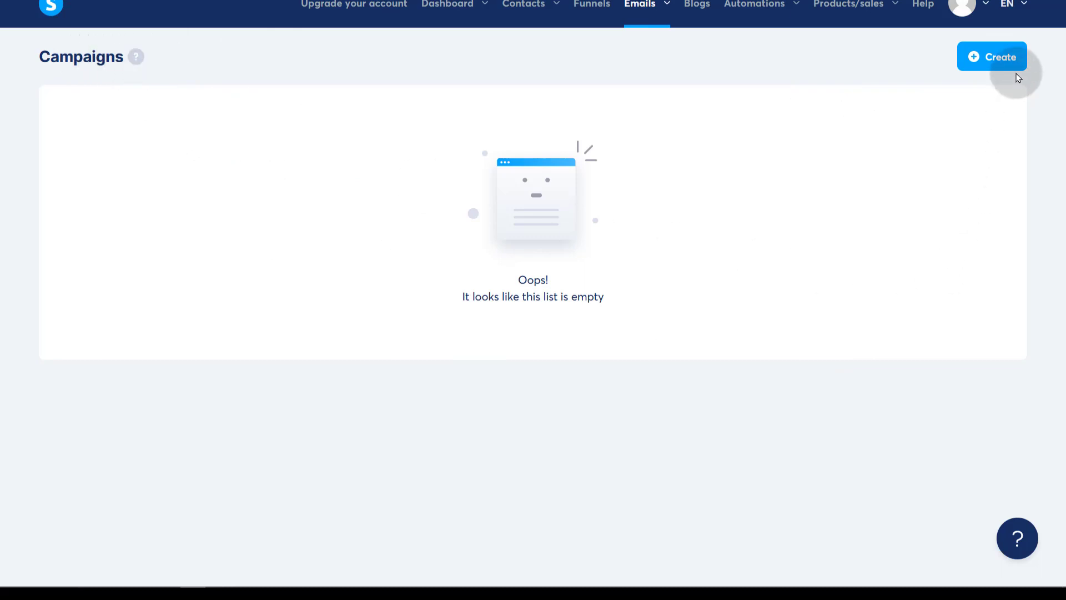
- Create a newsletter with subject Sample and a sender name using the Product Funnel template
{"action": "mouse_move", "coordinate": [646, 6]}
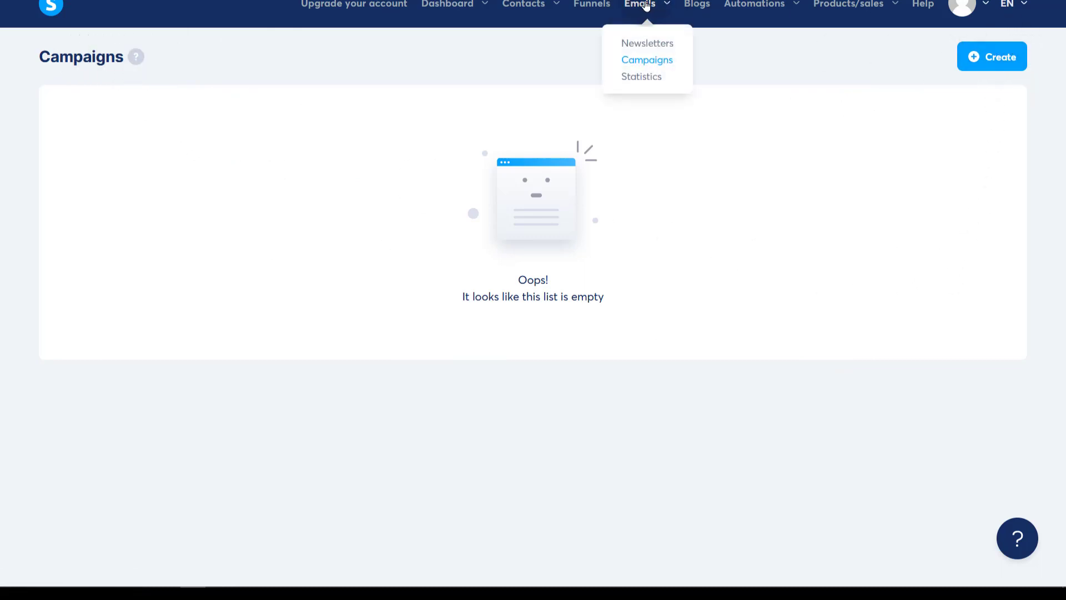
{"action": "left_click", "coordinate": [644, 44]}
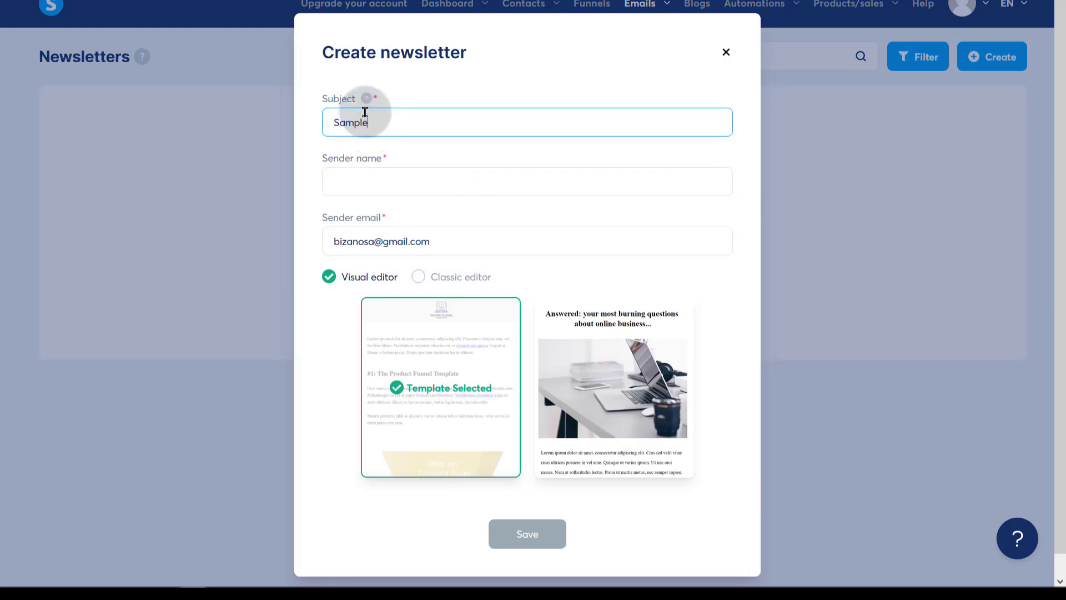
{"action": "left_click", "coordinate": [357, 184]}
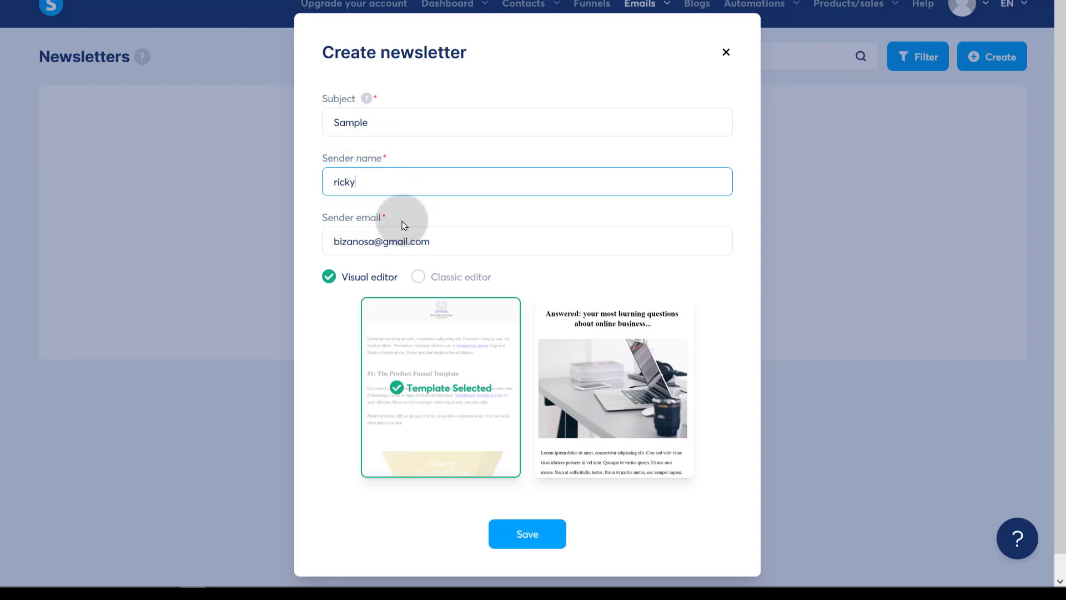
{"action": "scroll", "coordinate": [404, 283], "scroll_direction": "down", "scroll_amount": 1}
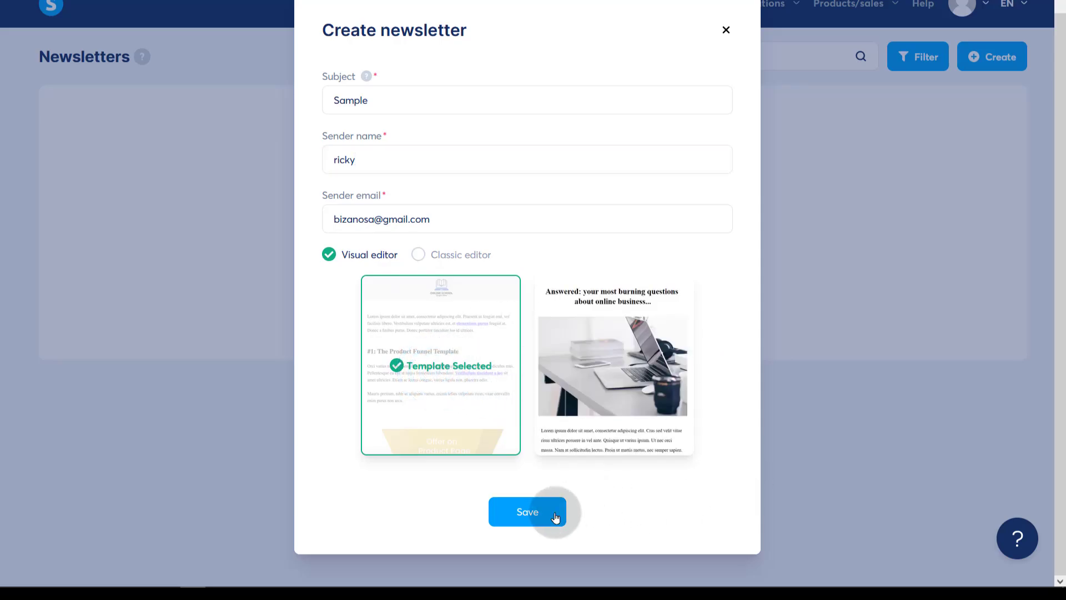
{"action": "left_click", "coordinate": [527, 516]}
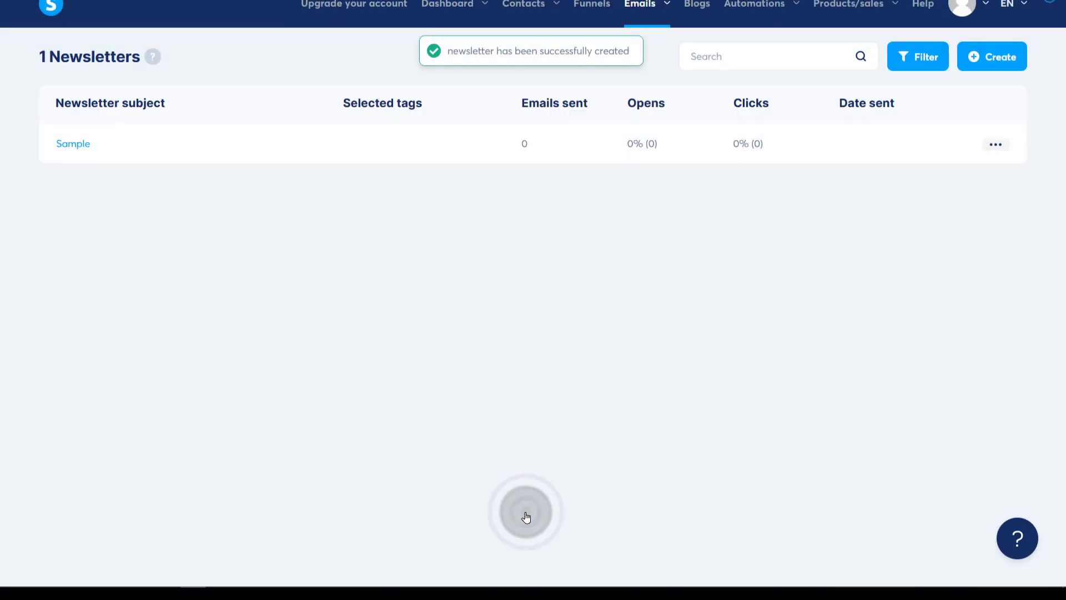
- Open the Sample newsletter and launch its email content in the visual editor
{"action": "left_click", "coordinate": [74, 145]}
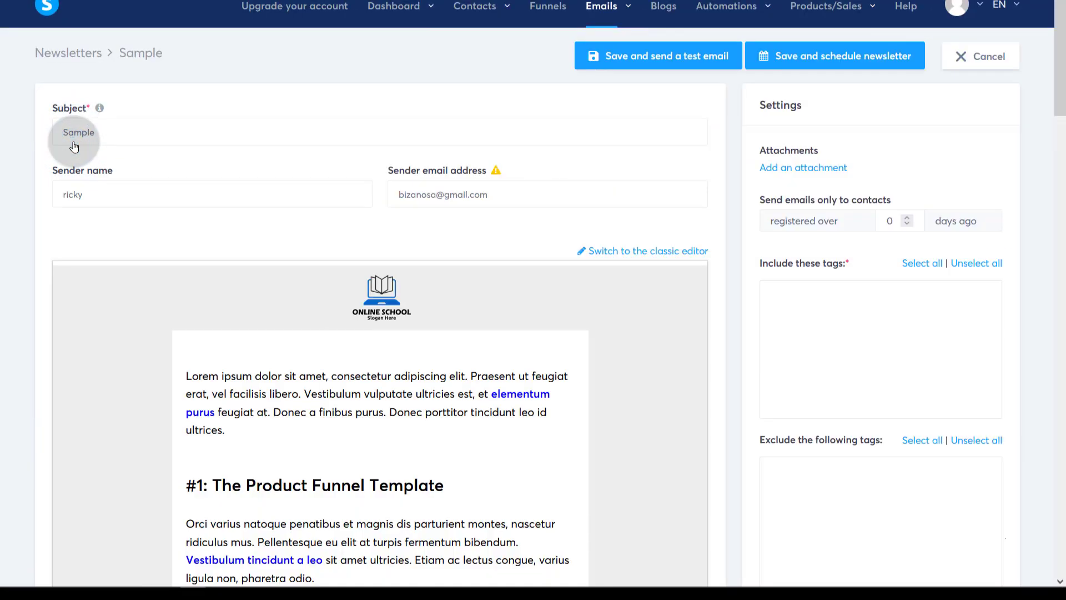
{"action": "scroll", "coordinate": [238, 362], "scroll_direction": "down", "scroll_amount": 10}
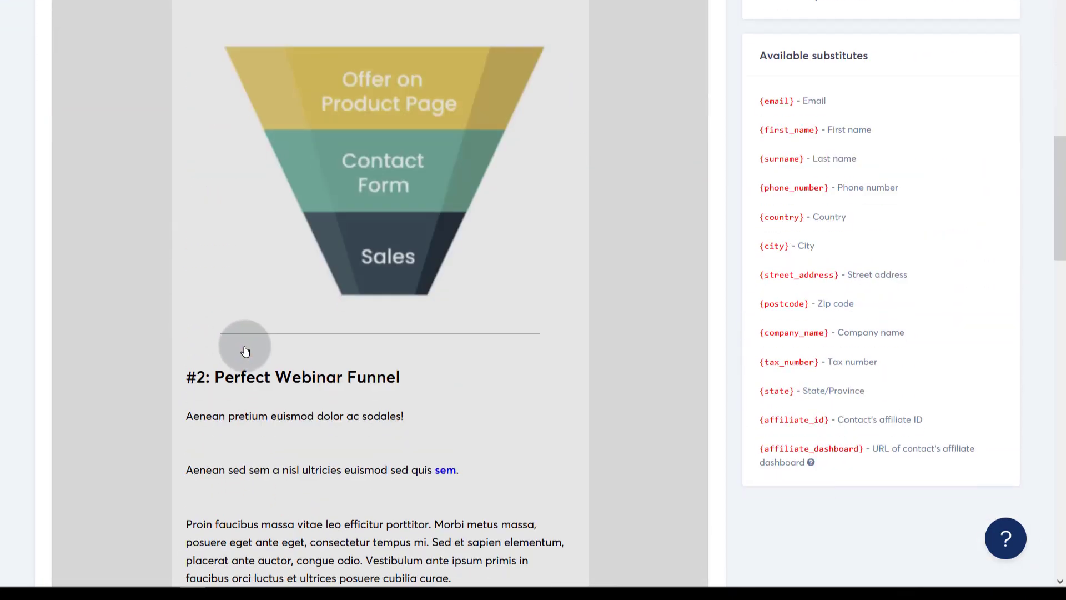
{"action": "scroll", "coordinate": [245, 351], "scroll_direction": "up", "scroll_amount": 10}
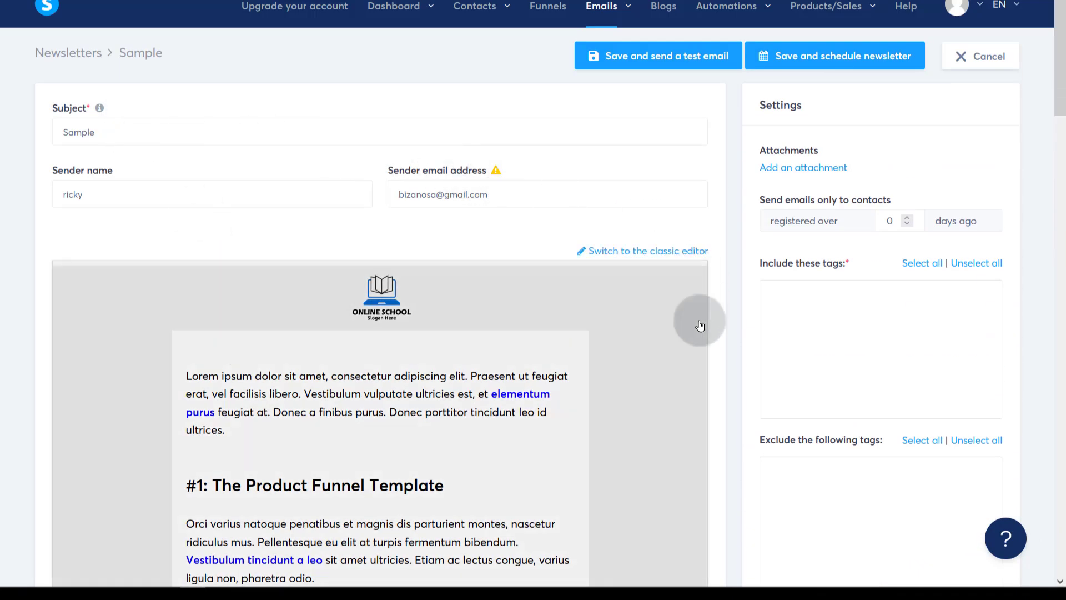
{"action": "scroll", "coordinate": [345, 361], "scroll_direction": "down", "scroll_amount": 3}
{"action": "left_click", "coordinate": [264, 176]}
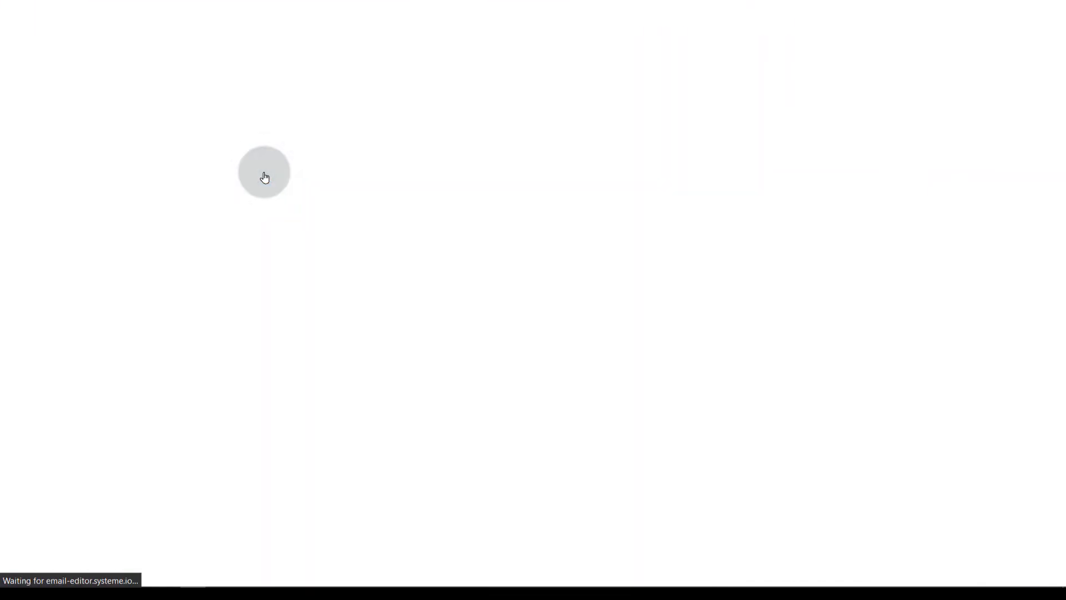
- Exit the email builder, saving the Sample content, and return to Emails > Newsletters
{"action": "scroll", "coordinate": [542, 308], "scroll_direction": "up", "scroll_amount": 3}
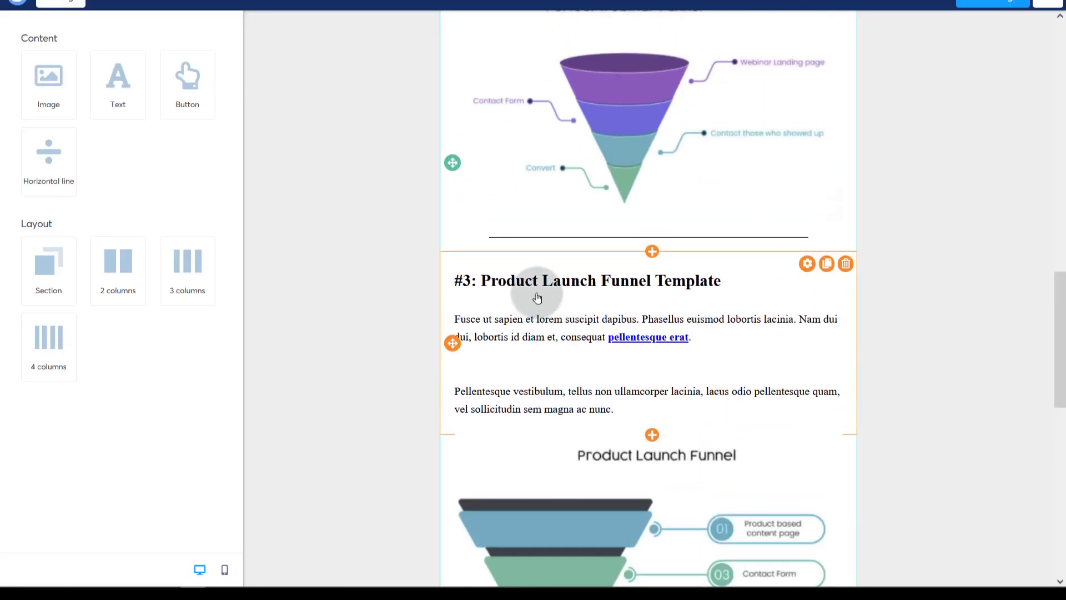
{"action": "left_click", "coordinate": [535, 280]}
{"action": "scroll", "coordinate": [540, 304], "scroll_direction": "up", "scroll_amount": 8}
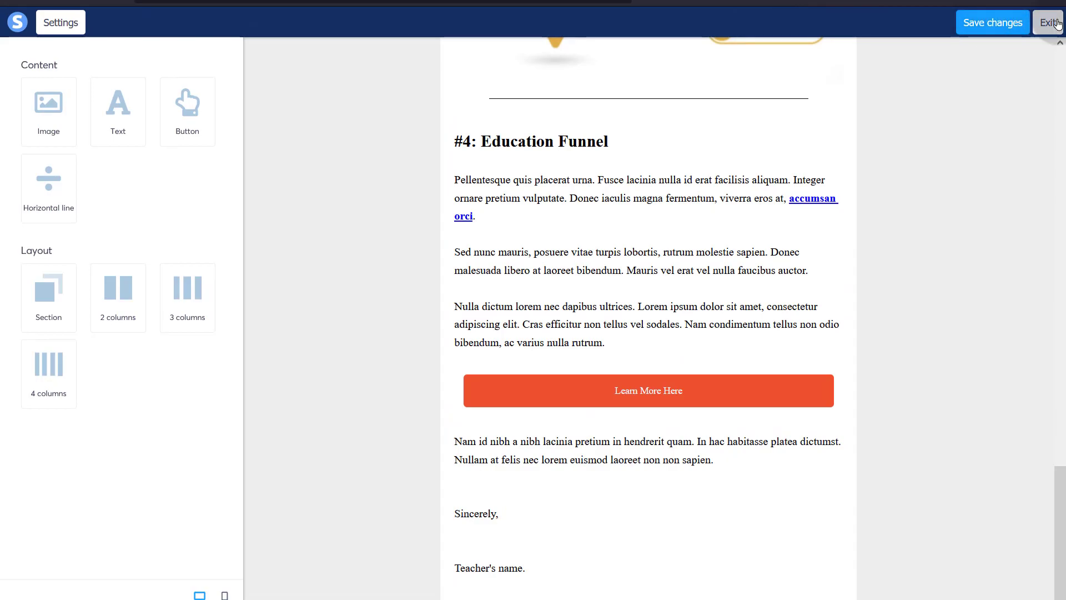
{"action": "left_click", "coordinate": [1058, 24]}
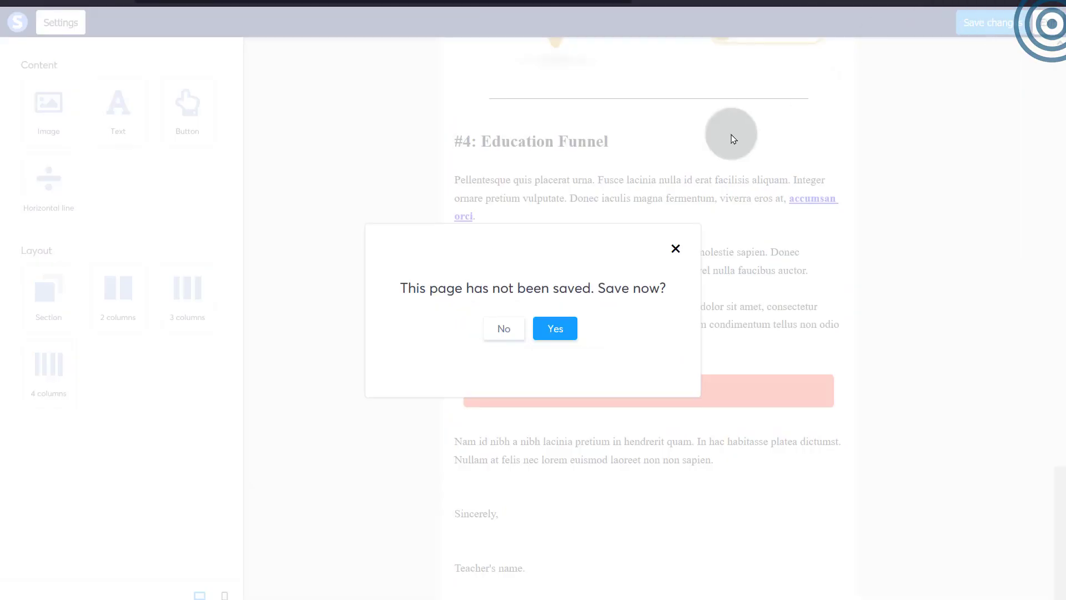
{"action": "left_click", "coordinate": [558, 330]}
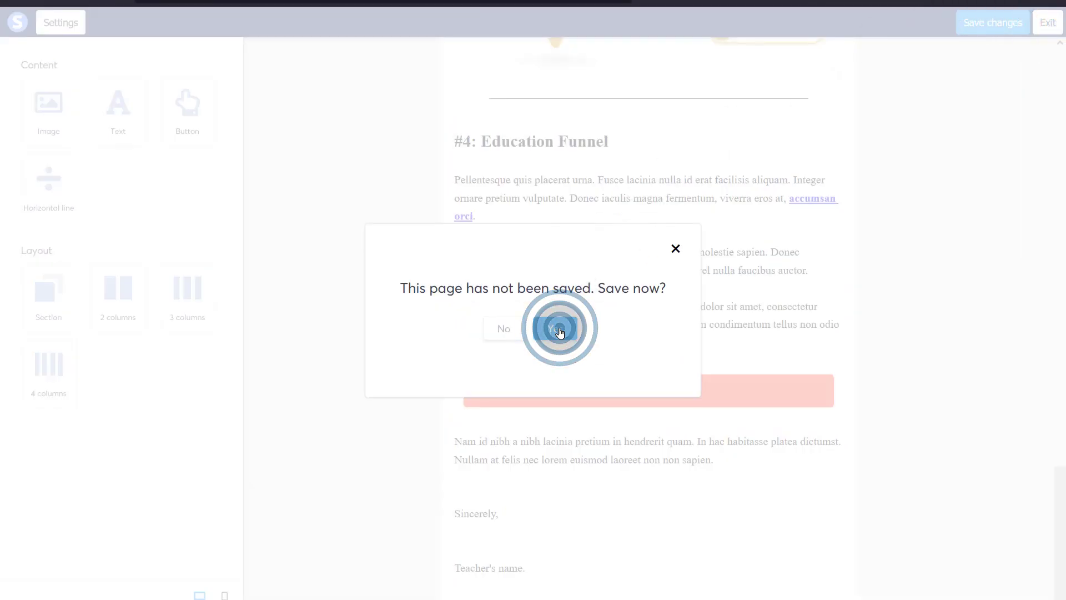
{"action": "left_click", "coordinate": [578, 67]}
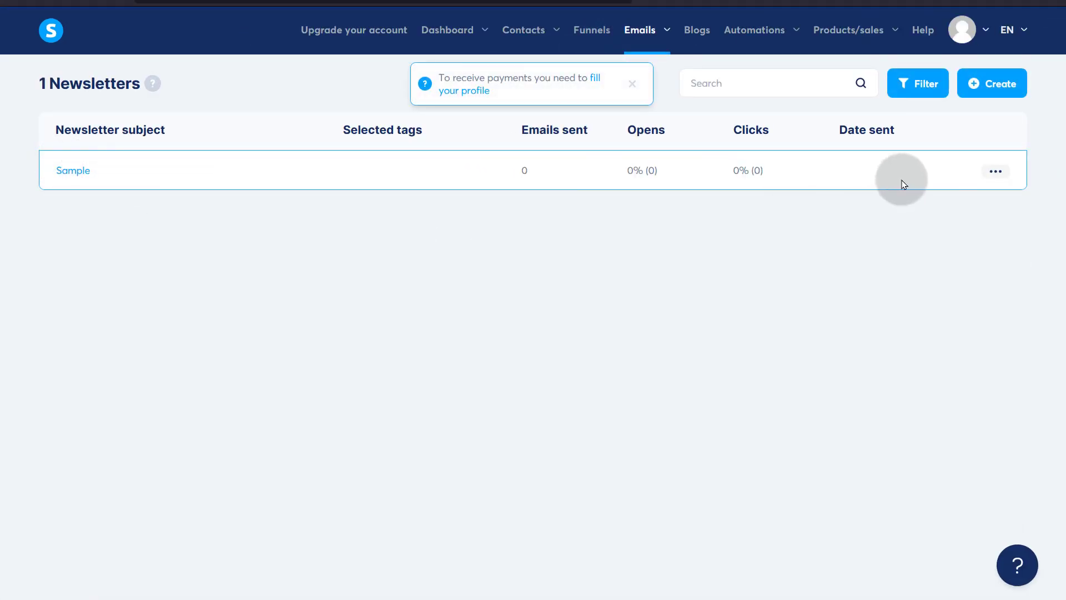
{"action": "left_click", "coordinate": [996, 171]}
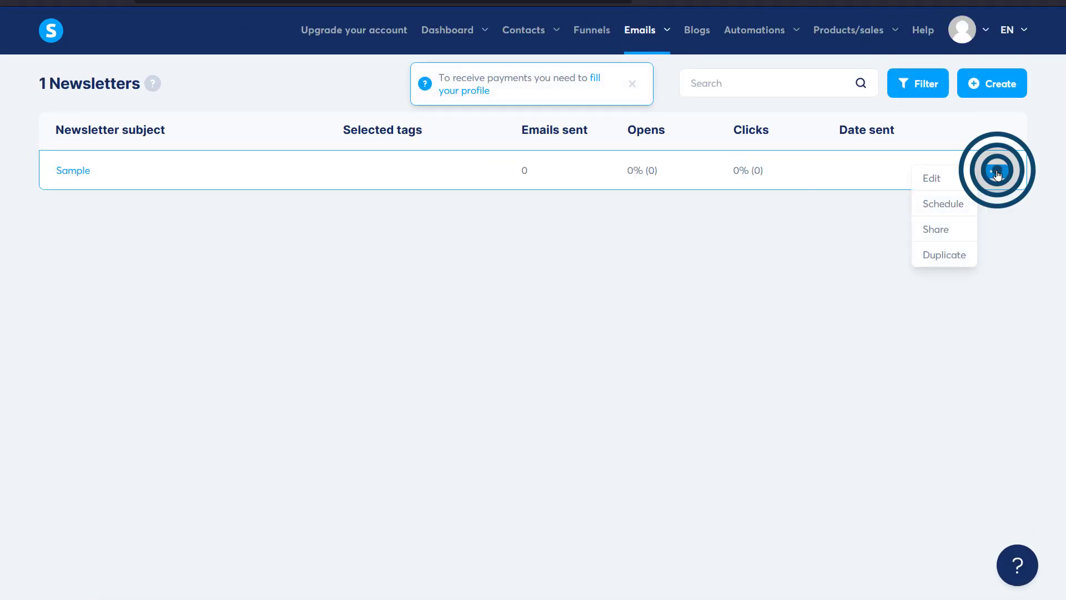
{"action": "left_click", "coordinate": [932, 177]}
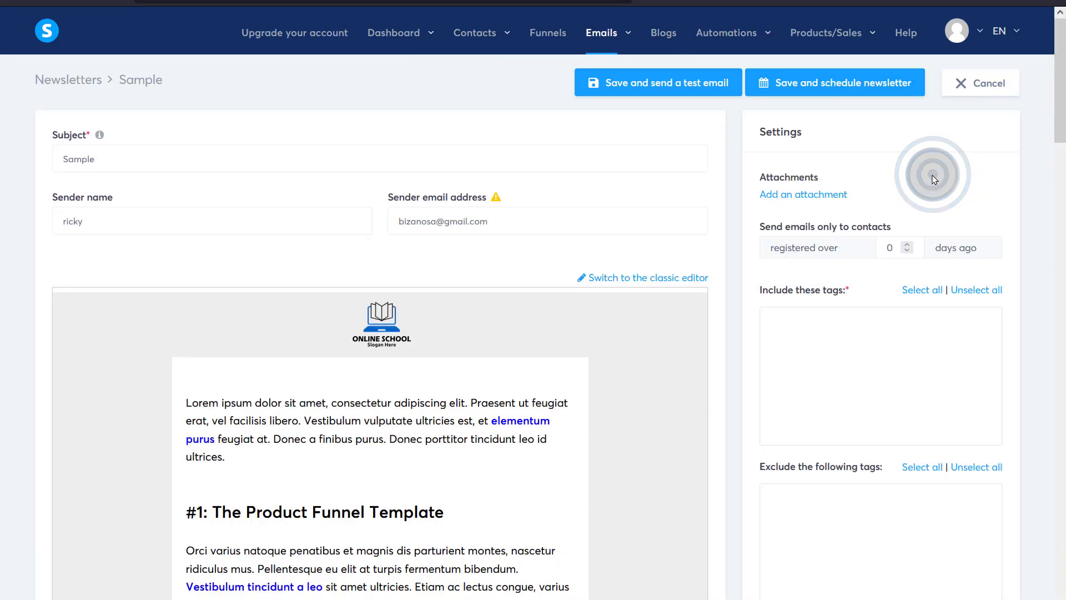
{"action": "scroll", "coordinate": [389, 548], "scroll_direction": "down", "scroll_amount": 8}
{"action": "scroll", "coordinate": [418, 423], "scroll_direction": "up", "scroll_amount": 8}
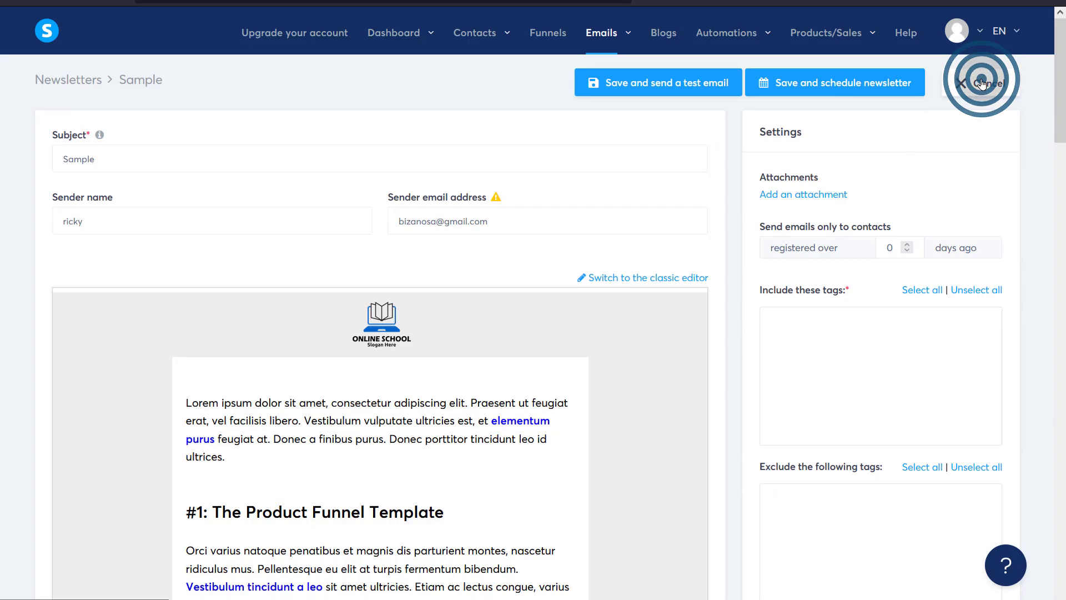
{"action": "left_click", "coordinate": [982, 84]}
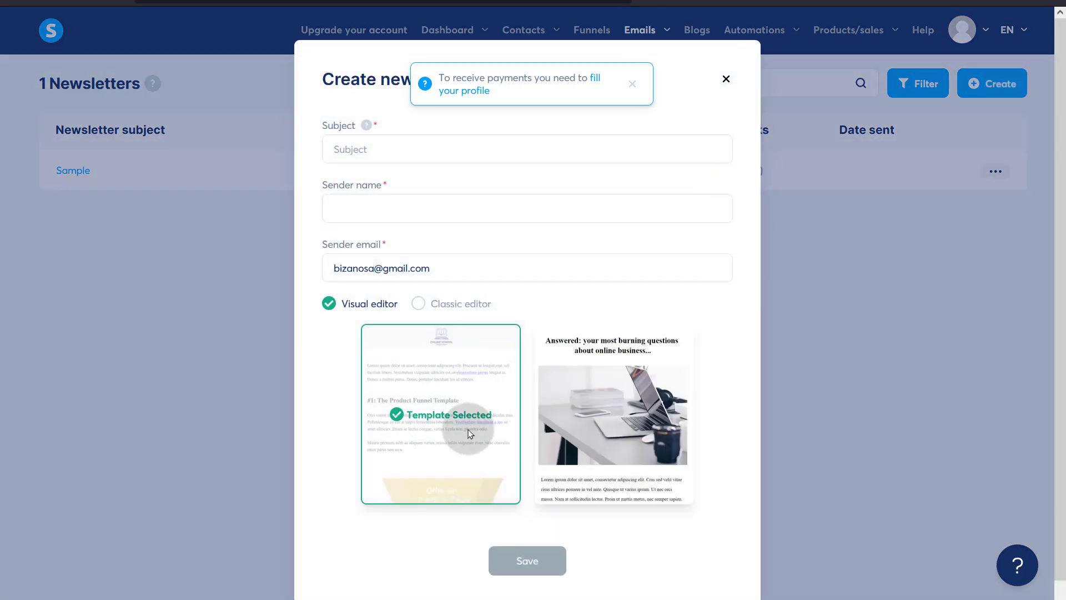
- Create and save a newsletter with subject Sample2 from the 'Answered' template
{"action": "left_click", "coordinate": [634, 382]}
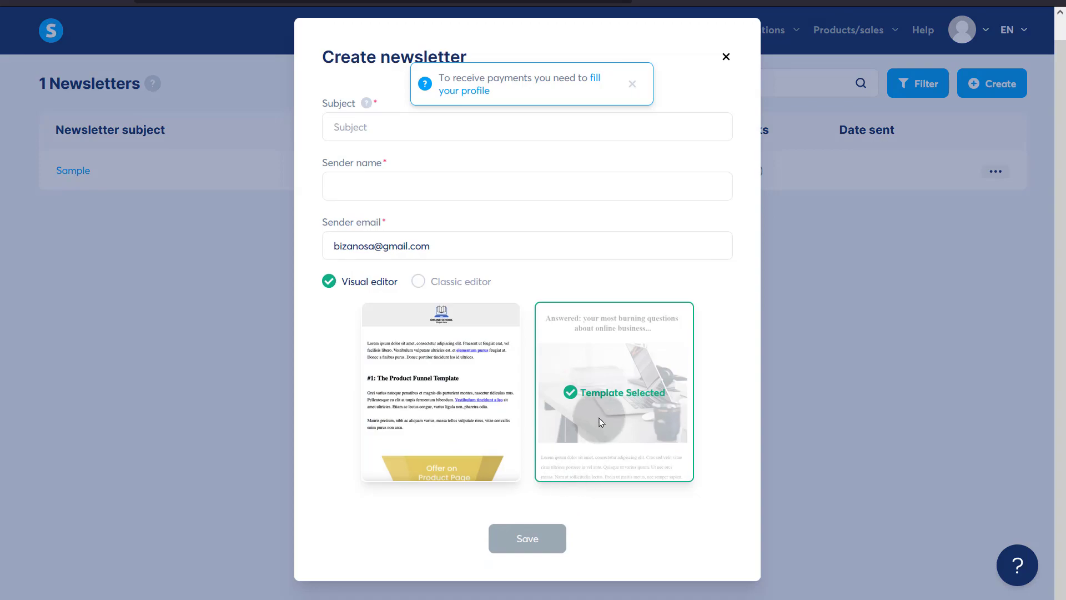
{"action": "left_click", "coordinate": [366, 145]}
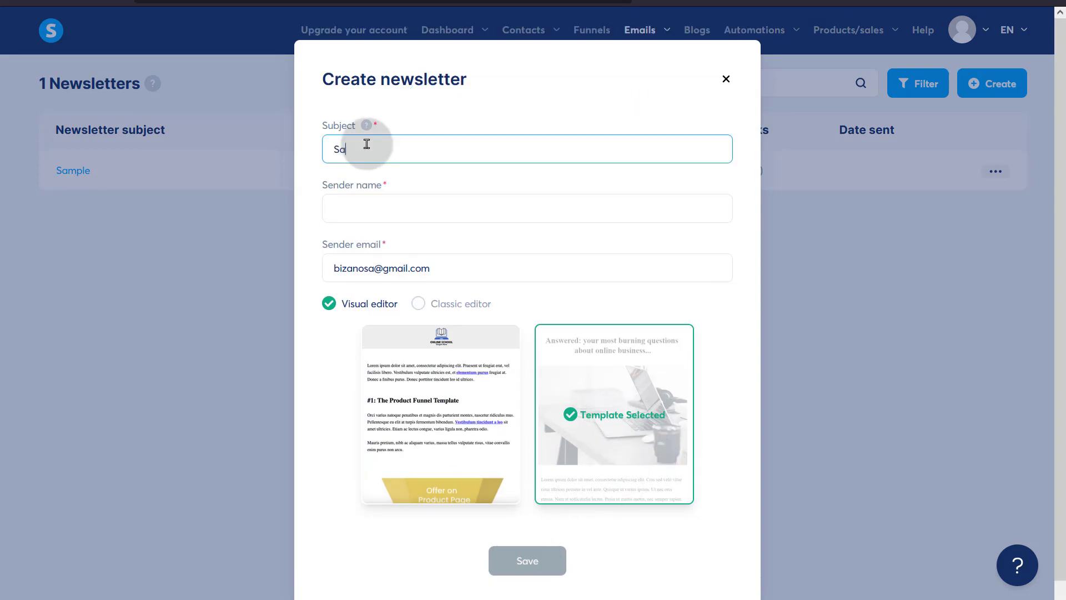
{"action": "type", "text": "Sample2"}
{"action": "left_click", "coordinate": [365, 205]}
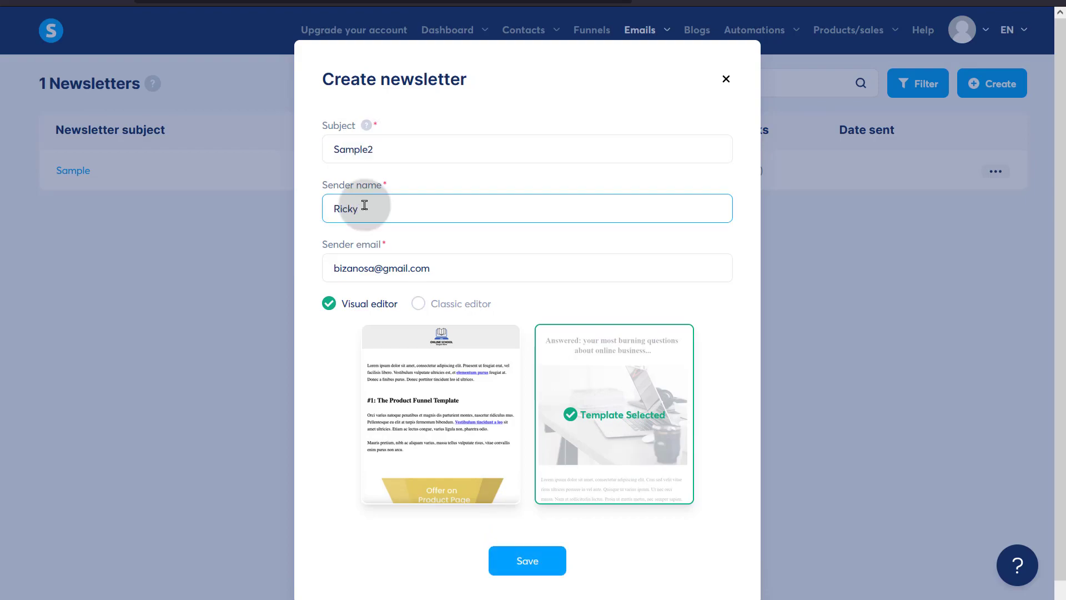
{"action": "left_click", "coordinate": [520, 562]}
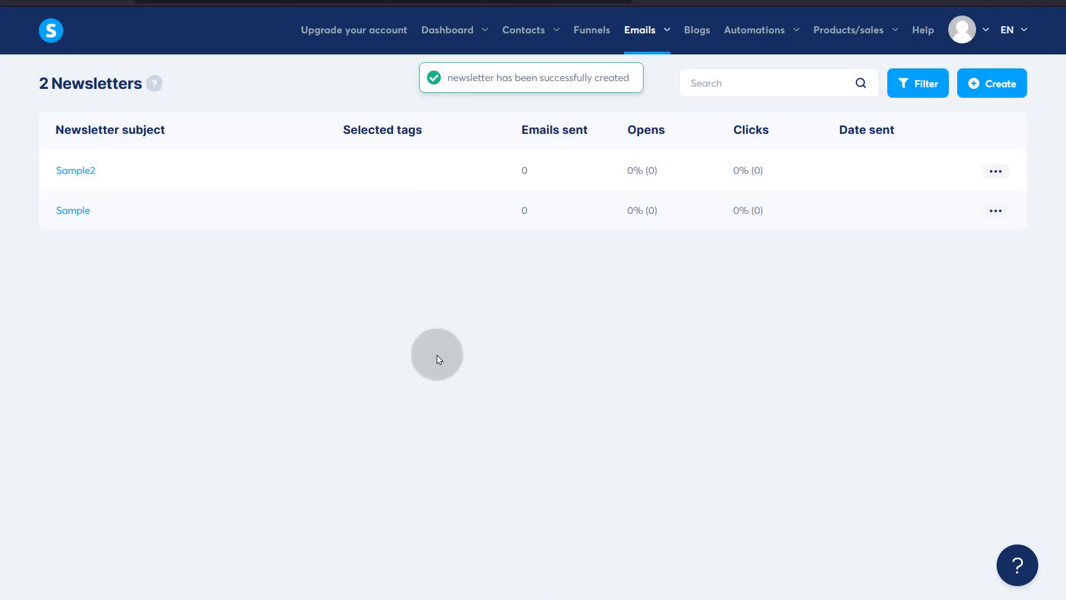
- Open the Sample2 newsletter's edit form and look over its fields
{"action": "left_click", "coordinate": [79, 171]}
{"action": "scroll", "coordinate": [380, 350], "scroll_direction": "down", "scroll_amount": 9}
{"action": "scroll", "coordinate": [380, 350], "scroll_direction": "down", "scroll_amount": 8}
{"action": "scroll", "coordinate": [381, 345], "scroll_direction": "up", "scroll_amount": 15}
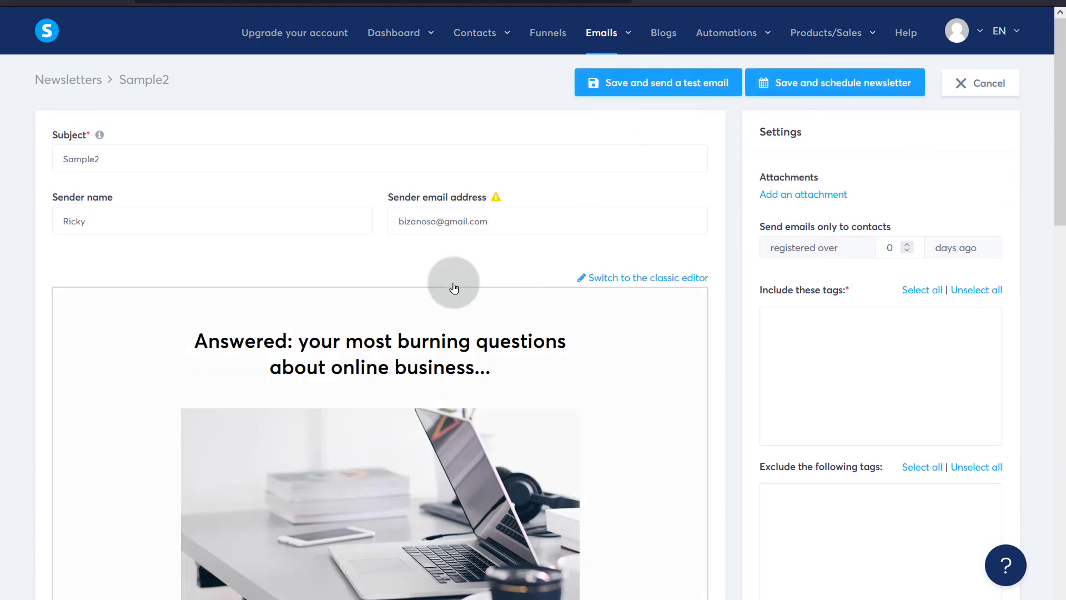
- Open Sample2's email content in the visual email builder
{"action": "scroll", "coordinate": [310, 264], "scroll_direction": "down", "scroll_amount": 9}
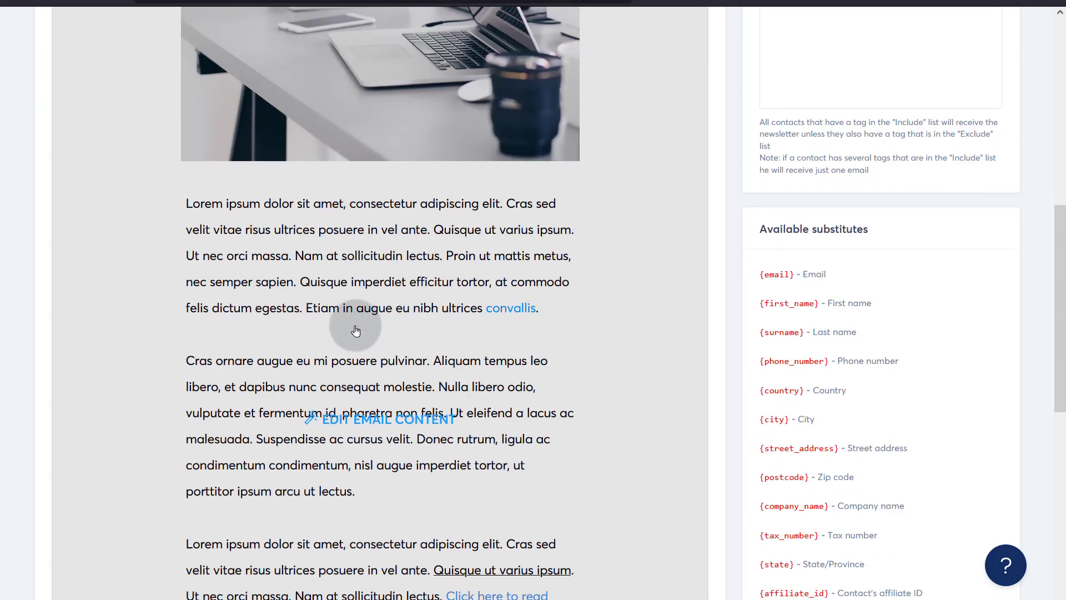
{"action": "scroll", "coordinate": [356, 331], "scroll_direction": "up", "scroll_amount": 7}
{"action": "left_click", "coordinate": [321, 336]}
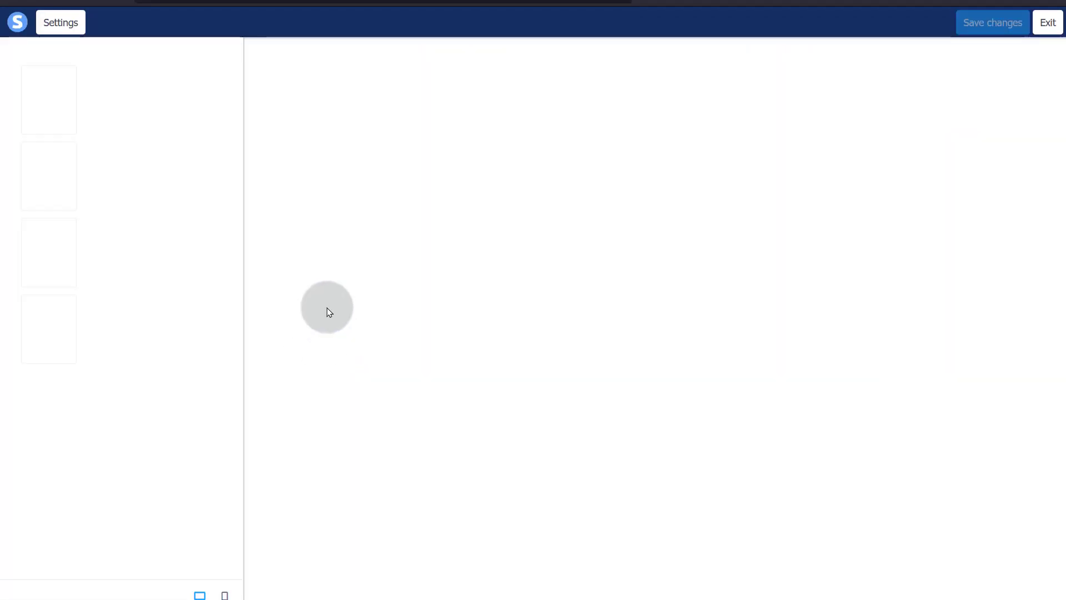
{"action": "scroll", "coordinate": [333, 300], "scroll_direction": "down", "scroll_amount": 10}
{"action": "scroll", "coordinate": [345, 276], "scroll_direction": "up", "scroll_amount": 10}
- Check the file manager for a replacement laptop photo, then select the heading block
{"action": "left_click", "coordinate": [472, 281]}
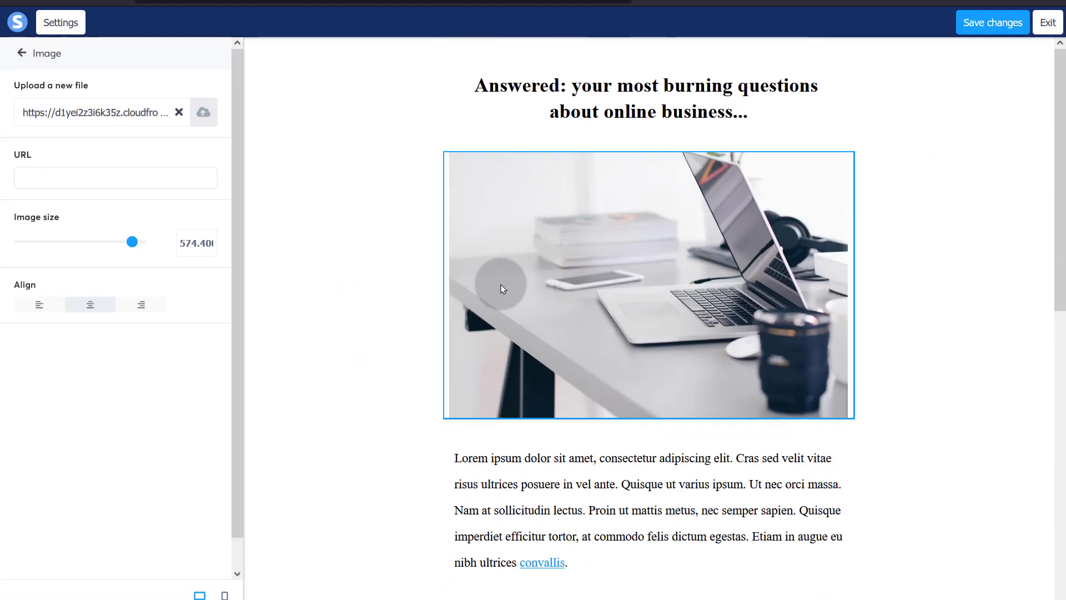
{"action": "left_click", "coordinate": [204, 114]}
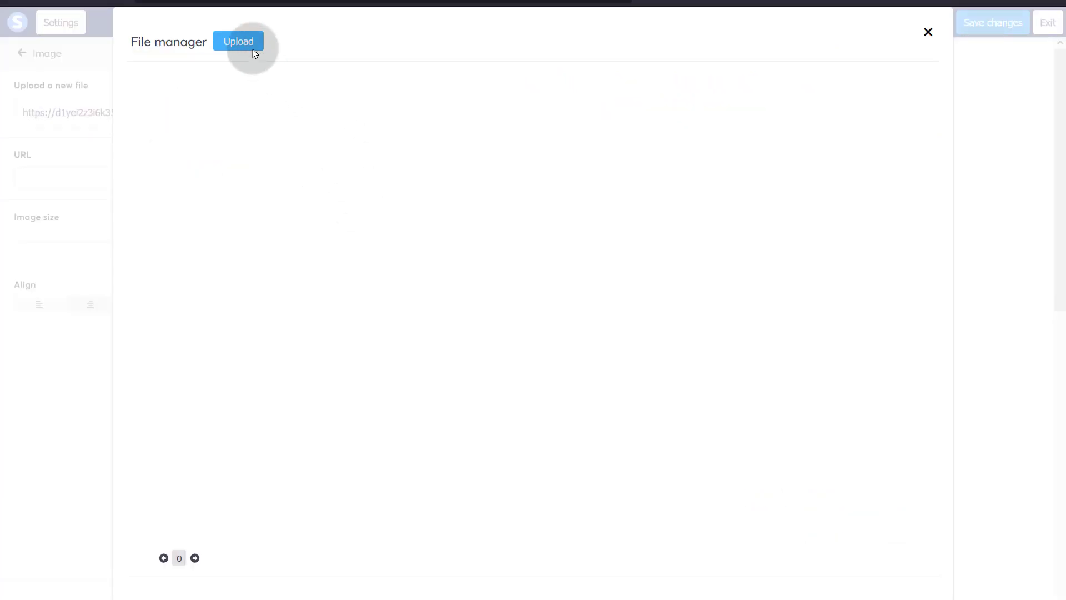
{"action": "left_click", "coordinate": [931, 37]}
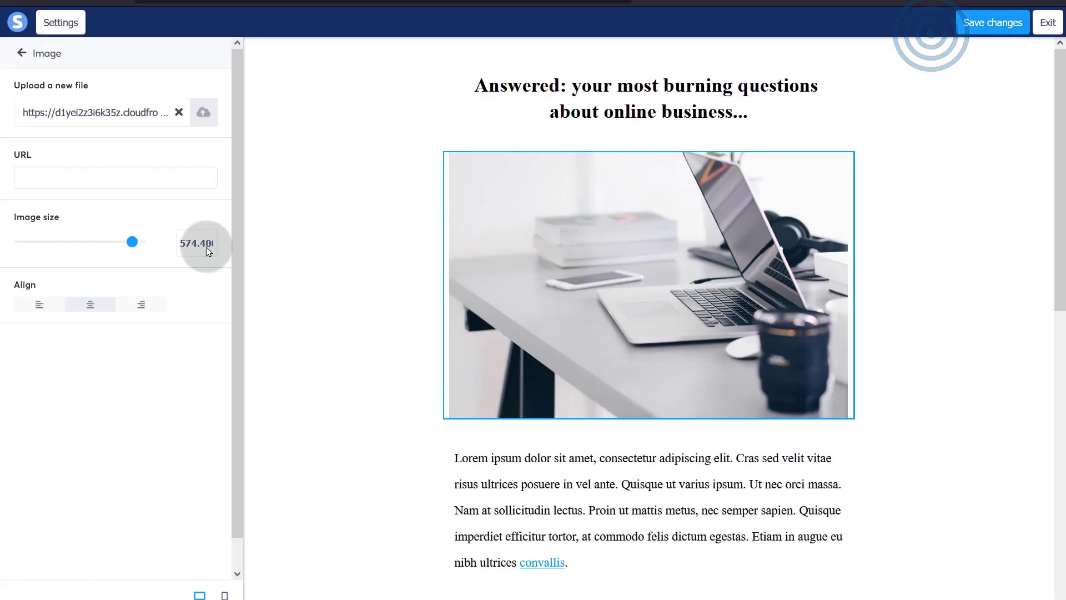
{"action": "left_click", "coordinate": [600, 95]}
- Replace the 'Answered...' heading text with 'Welcome to my list'
{"action": "left_click", "coordinate": [597, 93]}
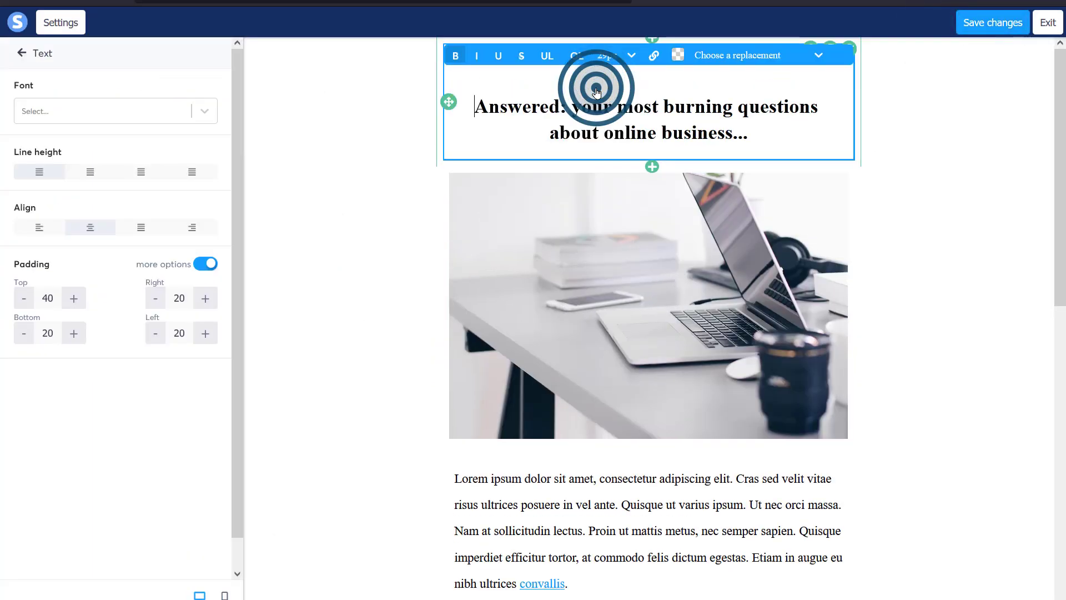
{"action": "left_click", "coordinate": [479, 107]}
{"action": "left_click_drag", "start_coordinate": [520, 107], "coordinate": [751, 143]}
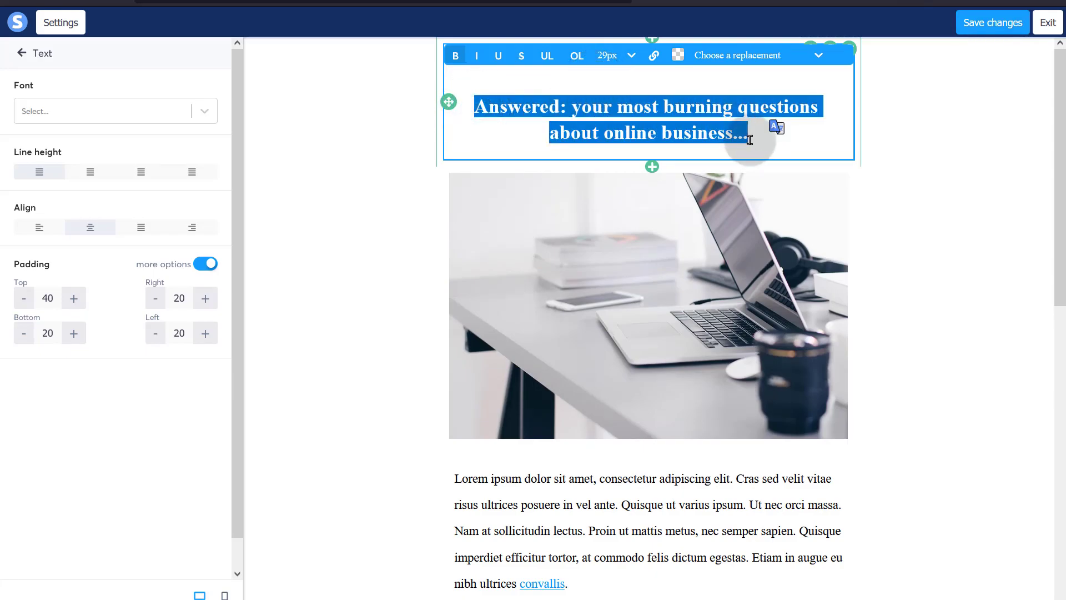
{"action": "type", "text": "Welco"}
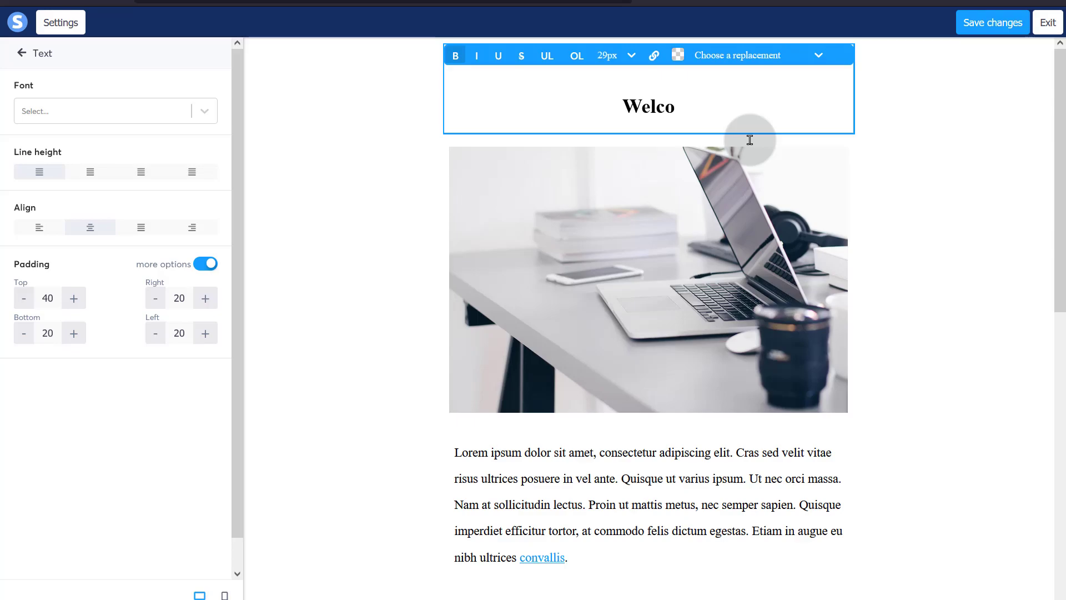
{"action": "type", "text": "me to my list"}
{"action": "left_click", "coordinate": [673, 442]}
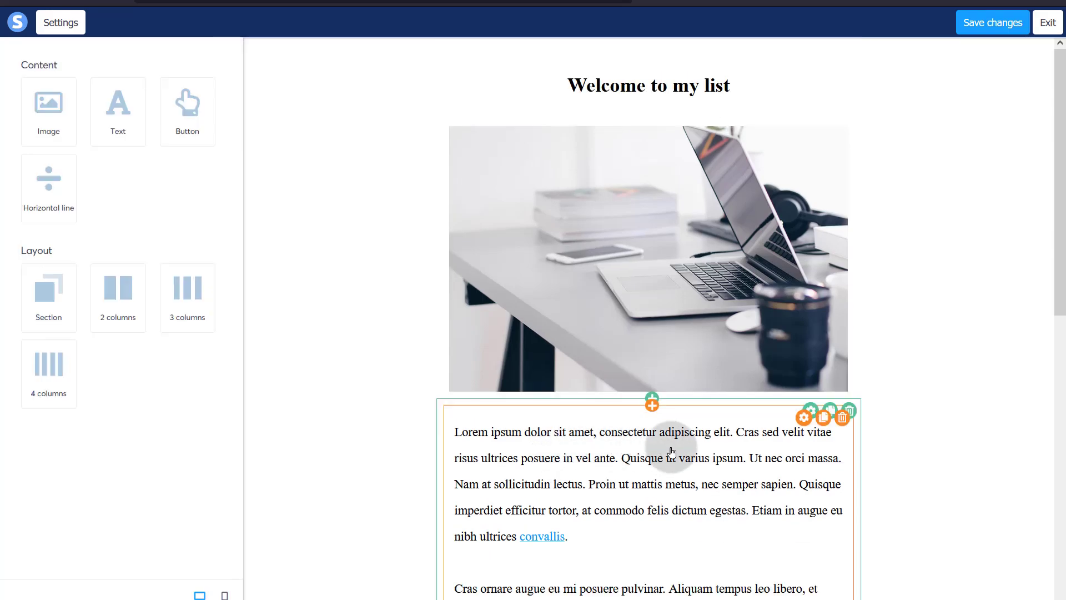
{"action": "scroll", "coordinate": [650, 411], "scroll_direction": "down", "scroll_amount": 2}
{"action": "scroll", "coordinate": [674, 333], "scroll_direction": "down", "scroll_amount": 2}
- Add a button block above the body text and relabel it CTA
{"action": "left_click_drag", "start_coordinate": [177, 106], "coordinate": [634, 214]}
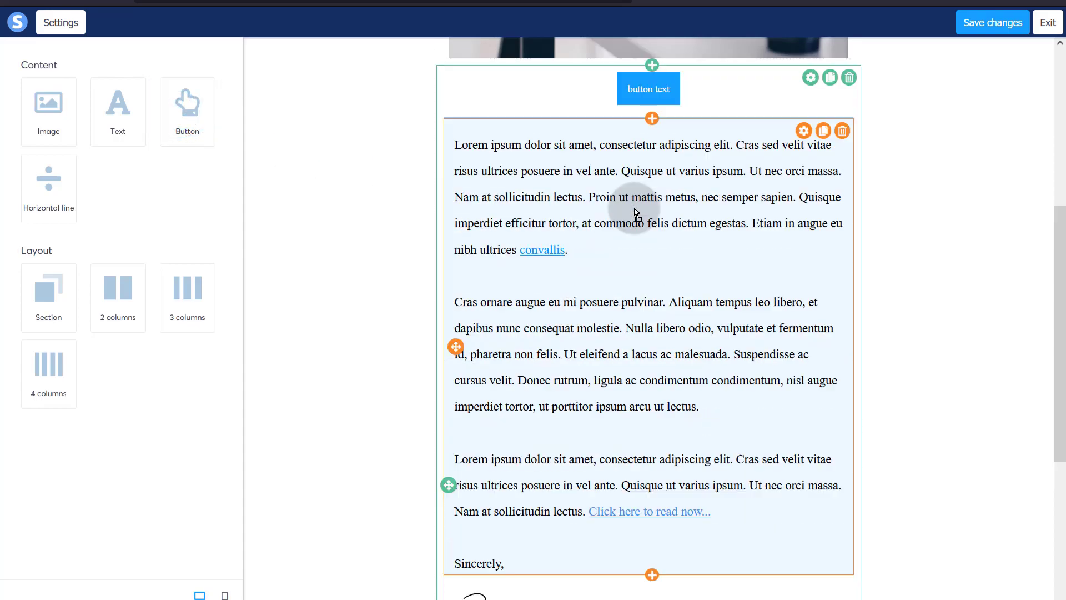
{"action": "scroll", "coordinate": [623, 242], "scroll_direction": "up", "scroll_amount": 5}
{"action": "left_click", "coordinate": [644, 354]}
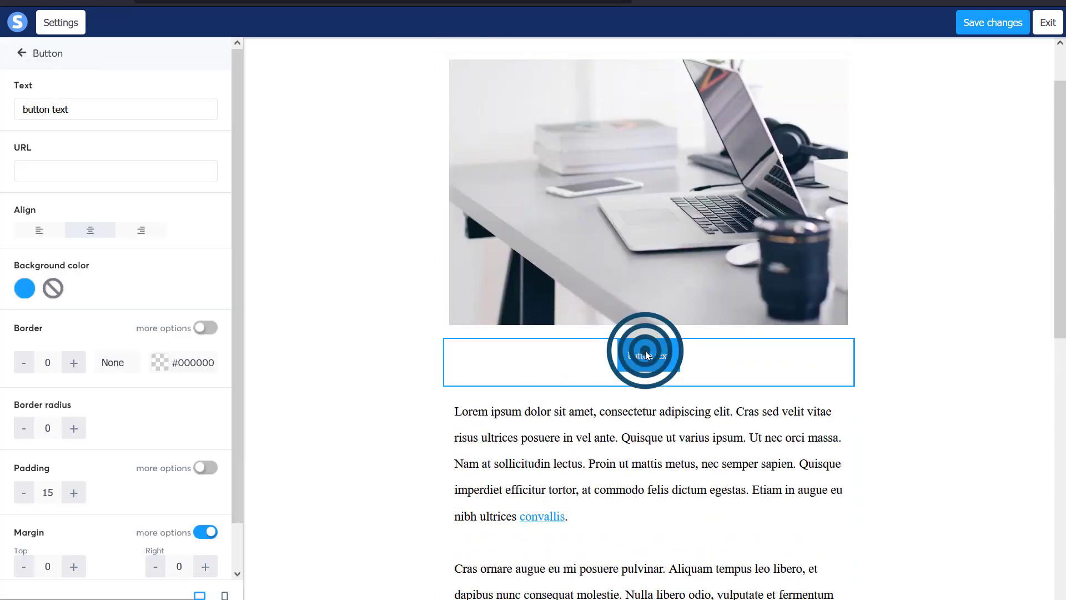
{"action": "left_click", "coordinate": [58, 167]}
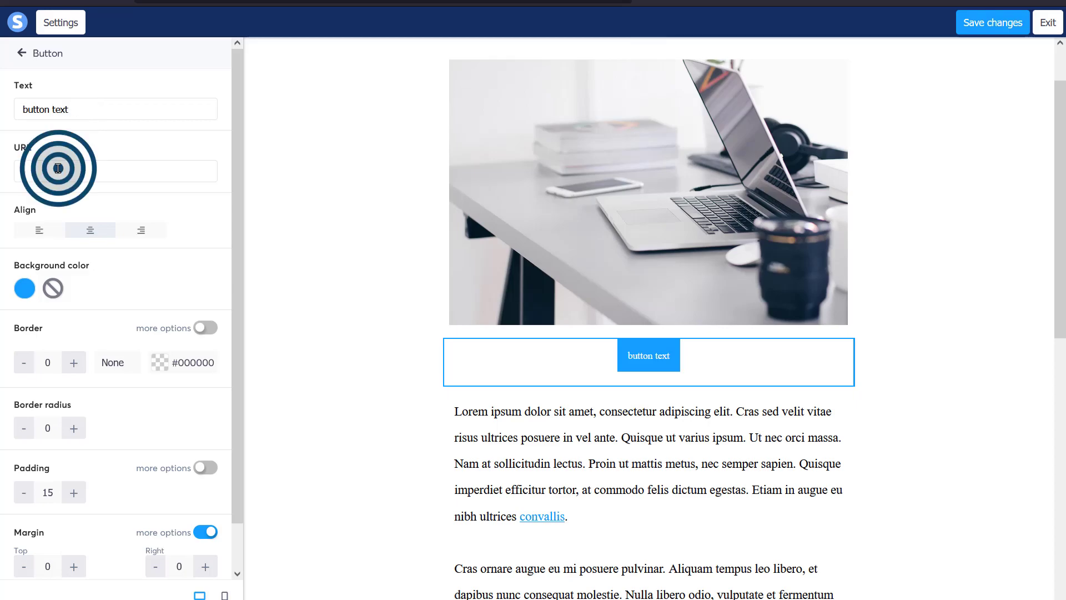
{"action": "left_click", "coordinate": [70, 107]}
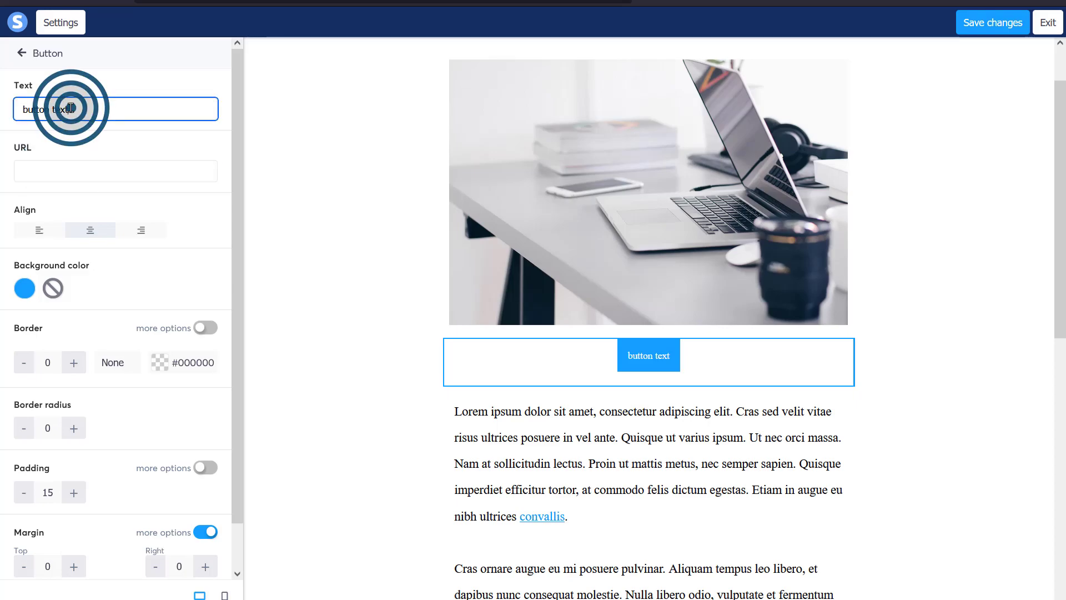
{"action": "triple_click", "coordinate": [71, 108]}
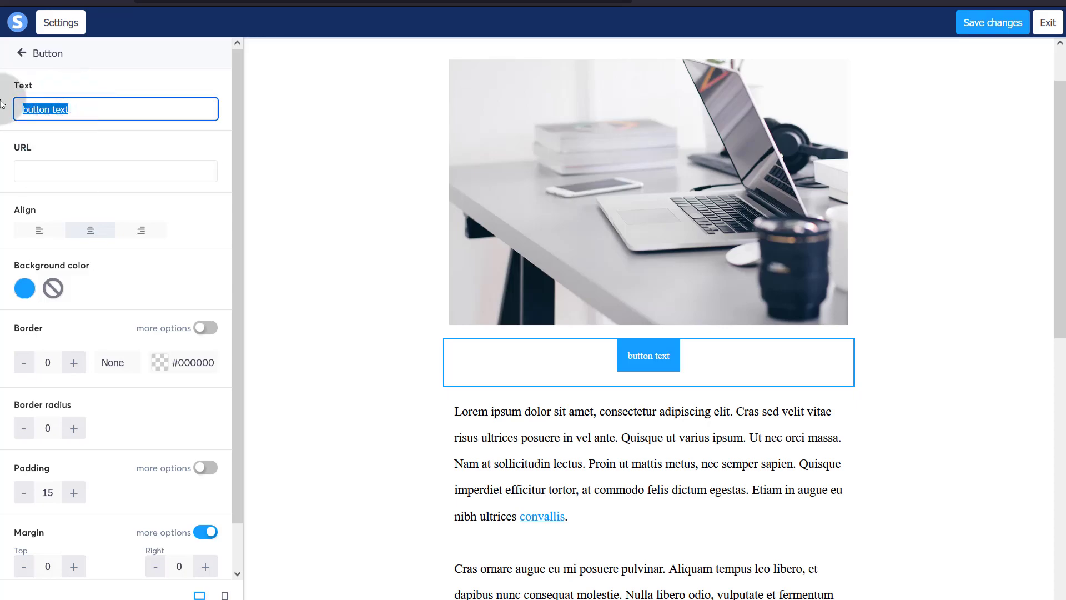
- Link the CTA button to the email editor's copied page address and save the email
{"action": "left_click", "coordinate": [48, 168]}
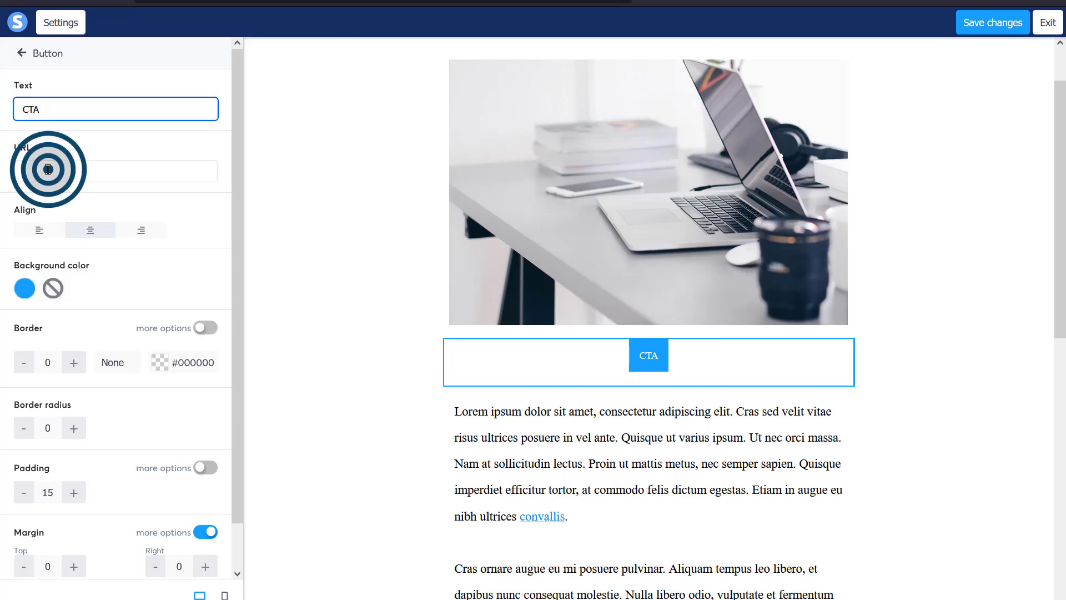
{"action": "left_click", "coordinate": [254, 3]}
{"action": "right_click", "coordinate": [255, 3]}
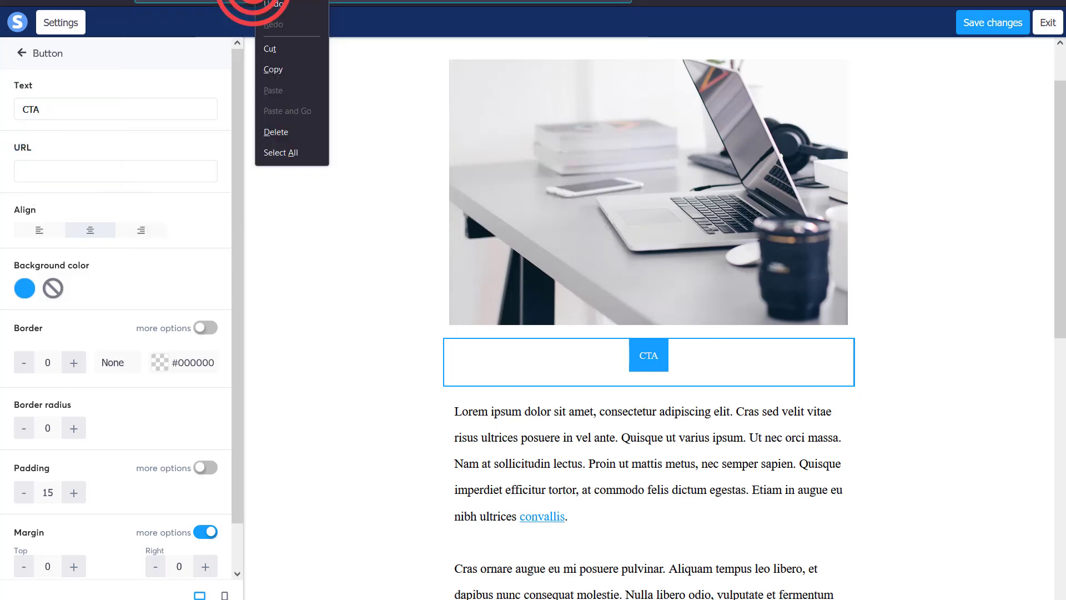
{"action": "left_click", "coordinate": [276, 65]}
{"action": "left_click", "coordinate": [37, 171]}
{"action": "right_click", "coordinate": [37, 171]}
{"action": "left_click", "coordinate": [83, 274]}
{"action": "left_click", "coordinate": [994, 25]}
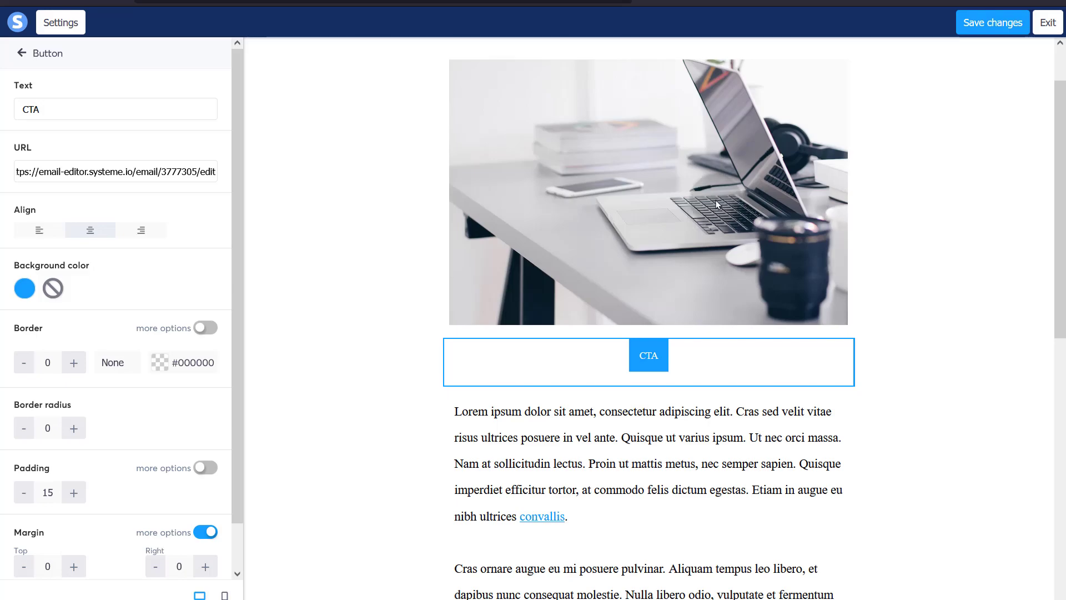
{"action": "left_click", "coordinate": [51, 21]}
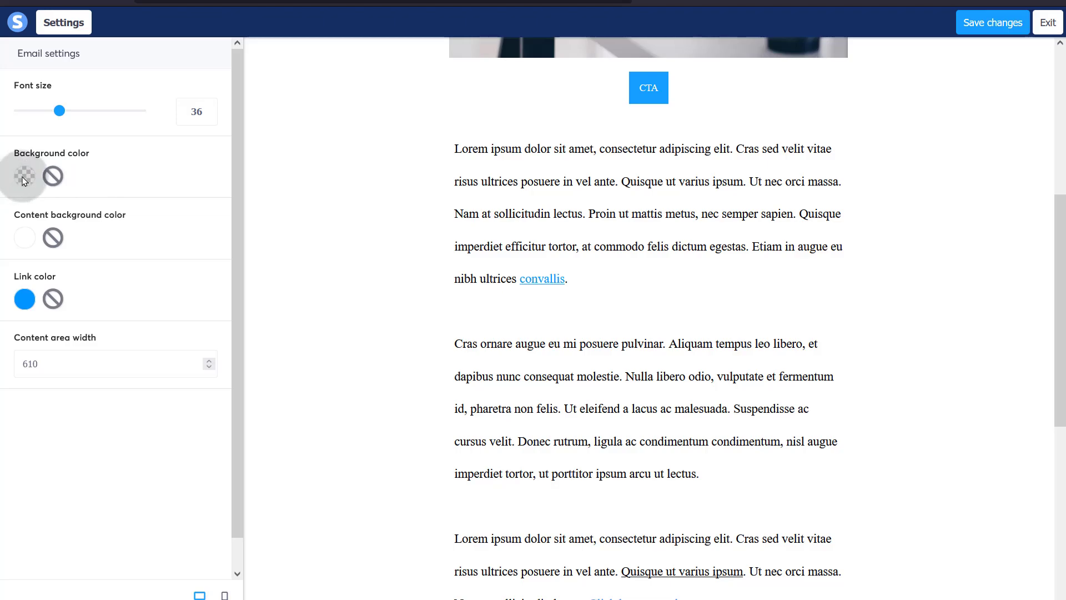
- Set the email background colour to the dark grey preset 4A4A4A
{"action": "left_click", "coordinate": [22, 177]}
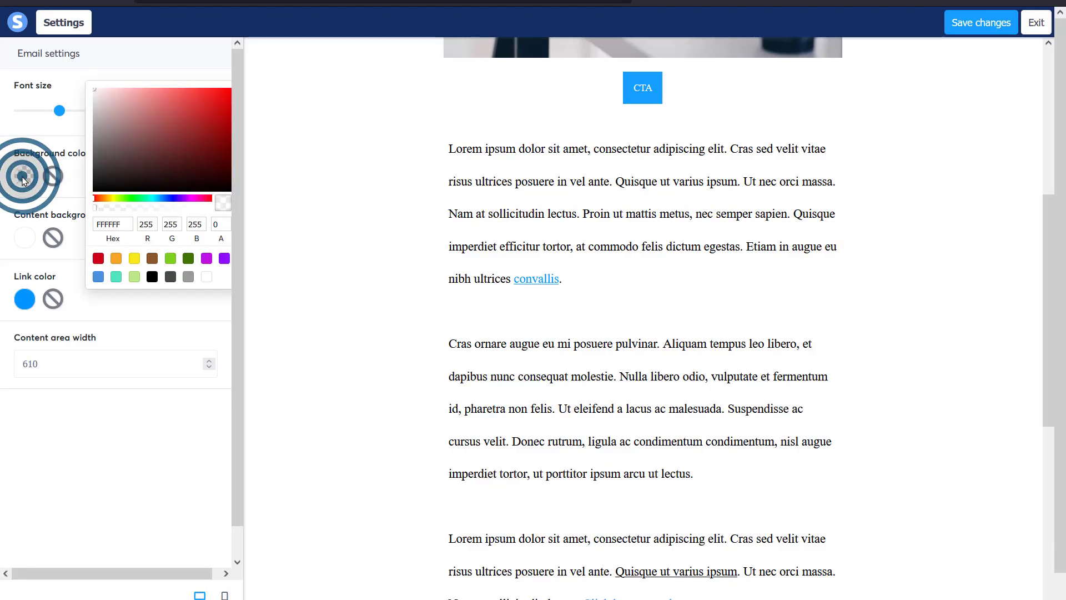
{"action": "left_click", "coordinate": [140, 199]}
{"action": "left_click", "coordinate": [171, 281]}
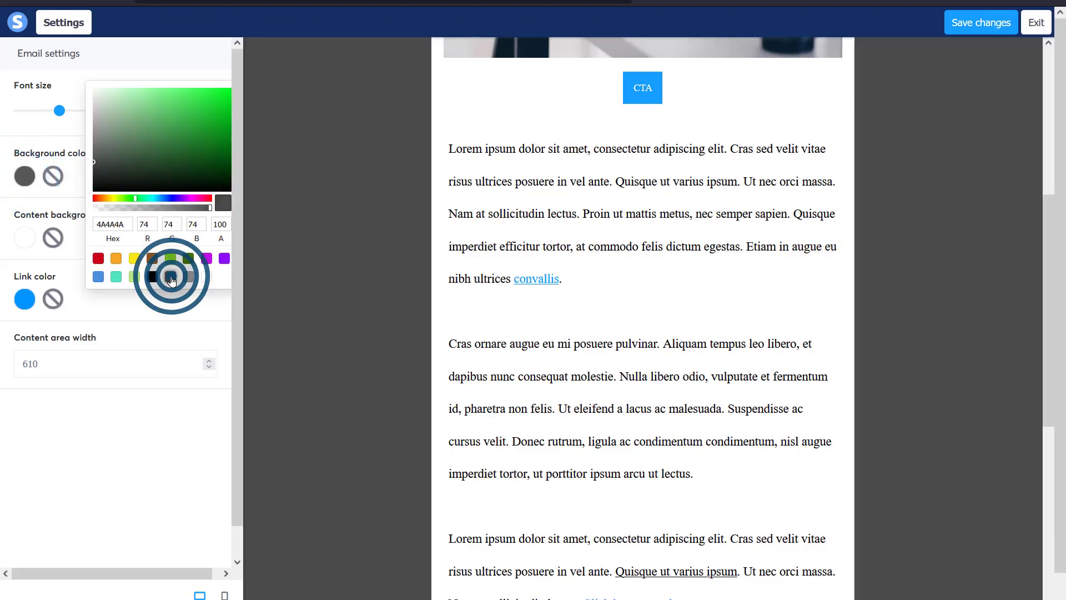
{"action": "left_click", "coordinate": [359, 244]}
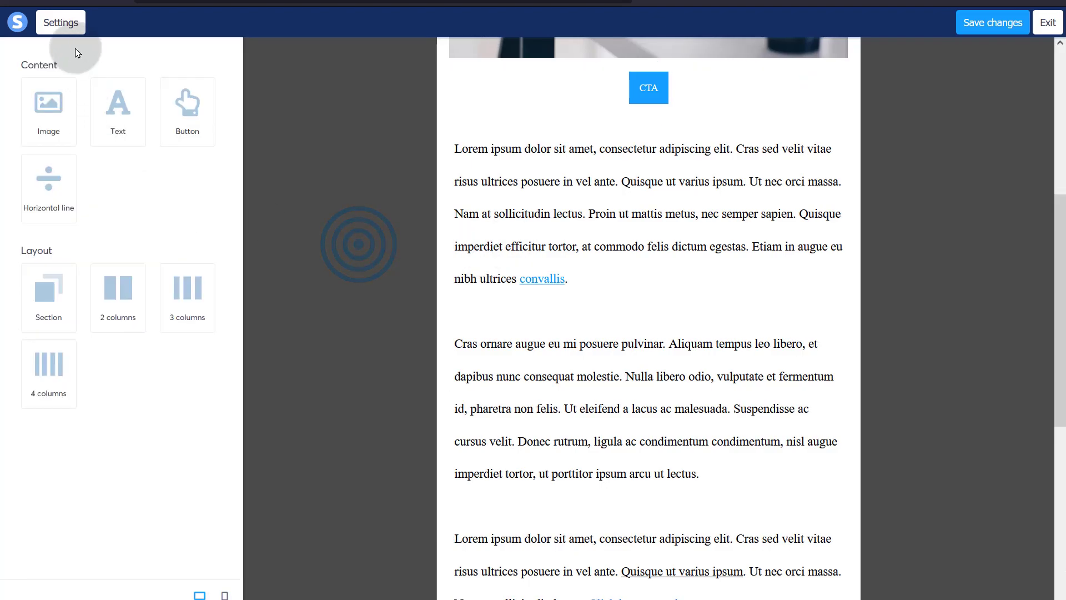
{"action": "left_click", "coordinate": [57, 17]}
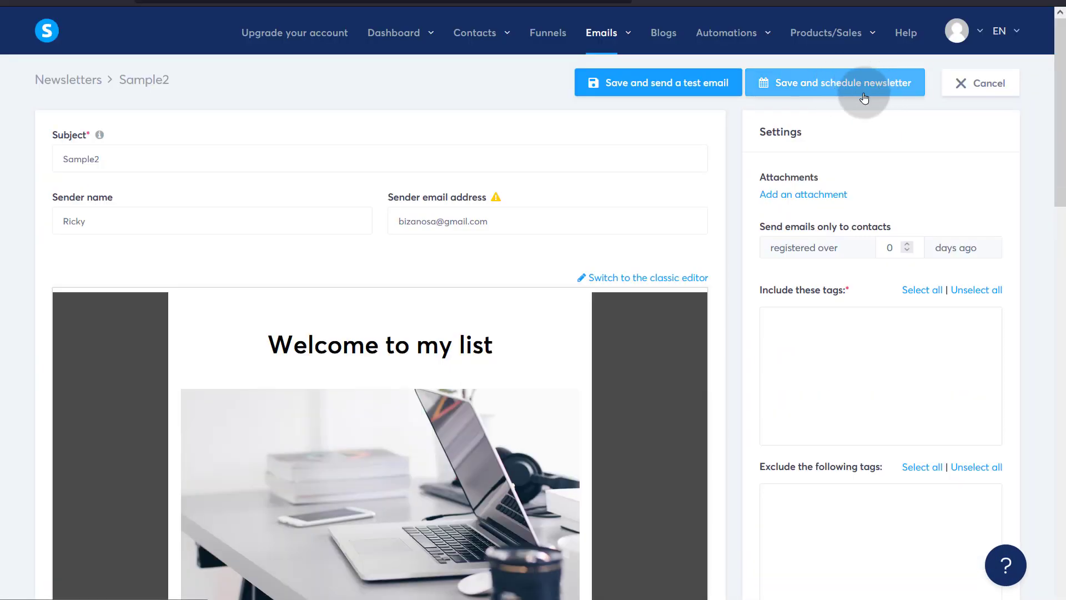
- Send a Sample2 test email, attempt scheduling, and return to the newsletters list
{"action": "left_click", "coordinate": [641, 87]}
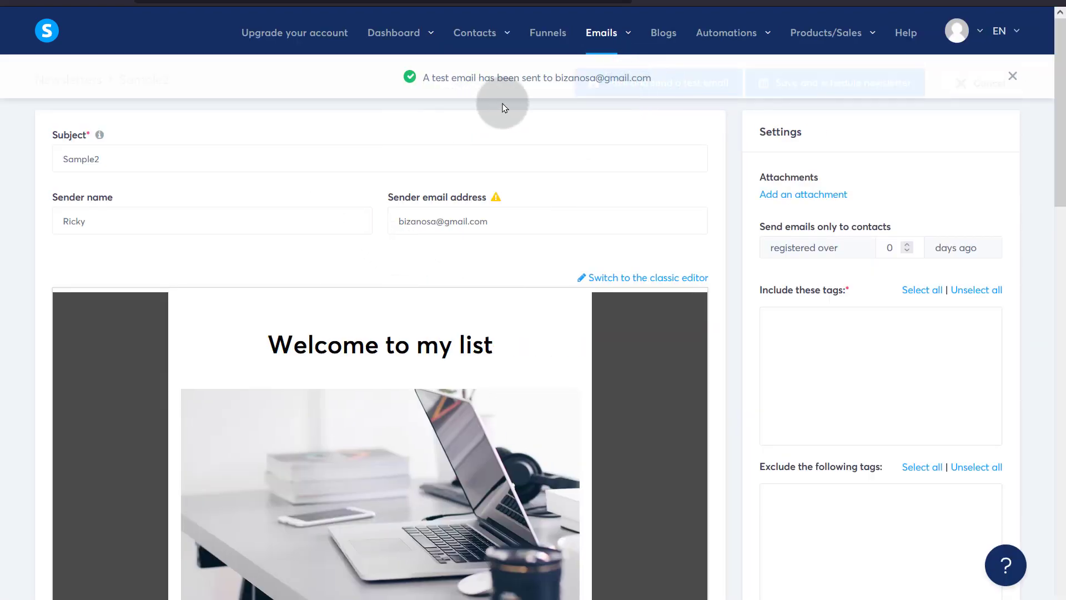
{"action": "left_click", "coordinate": [1013, 75]}
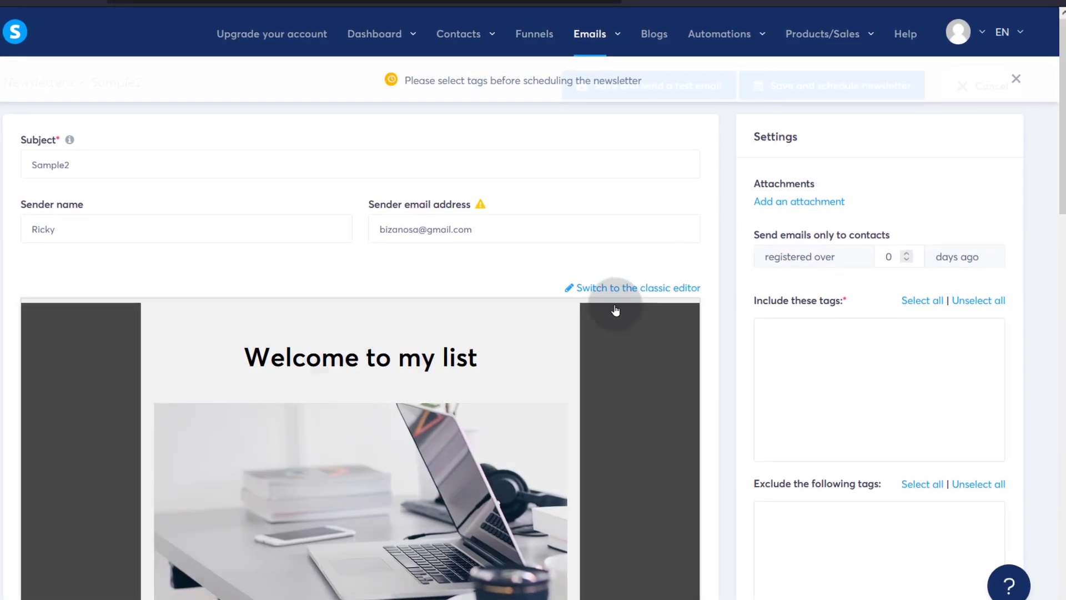
{"action": "scroll", "coordinate": [577, 305], "scroll_direction": "down", "scroll_amount": 14}
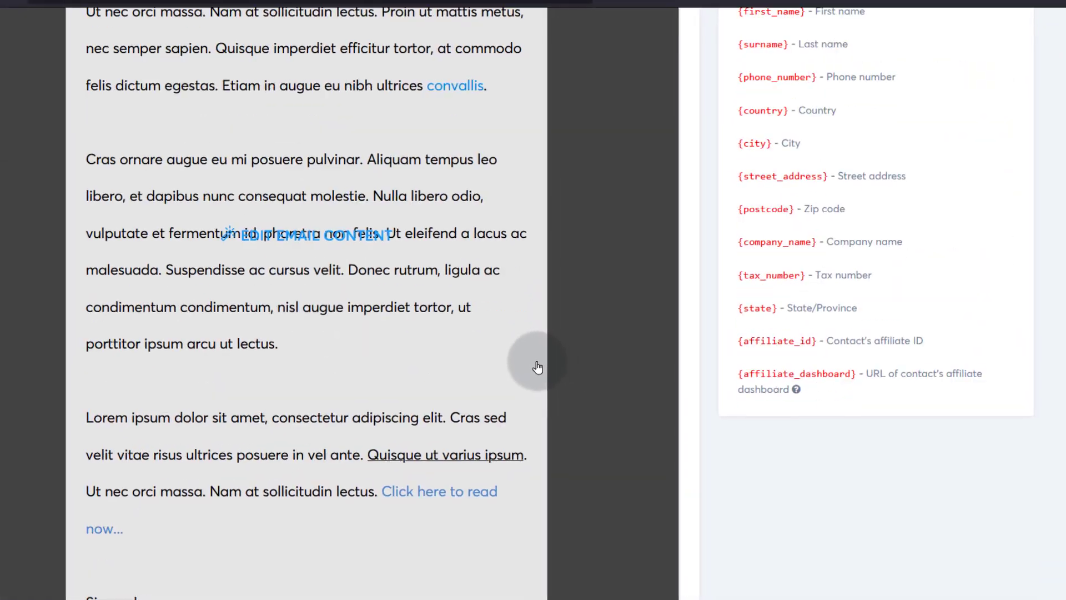
{"action": "scroll", "coordinate": [538, 367], "scroll_direction": "down", "scroll_amount": 7}
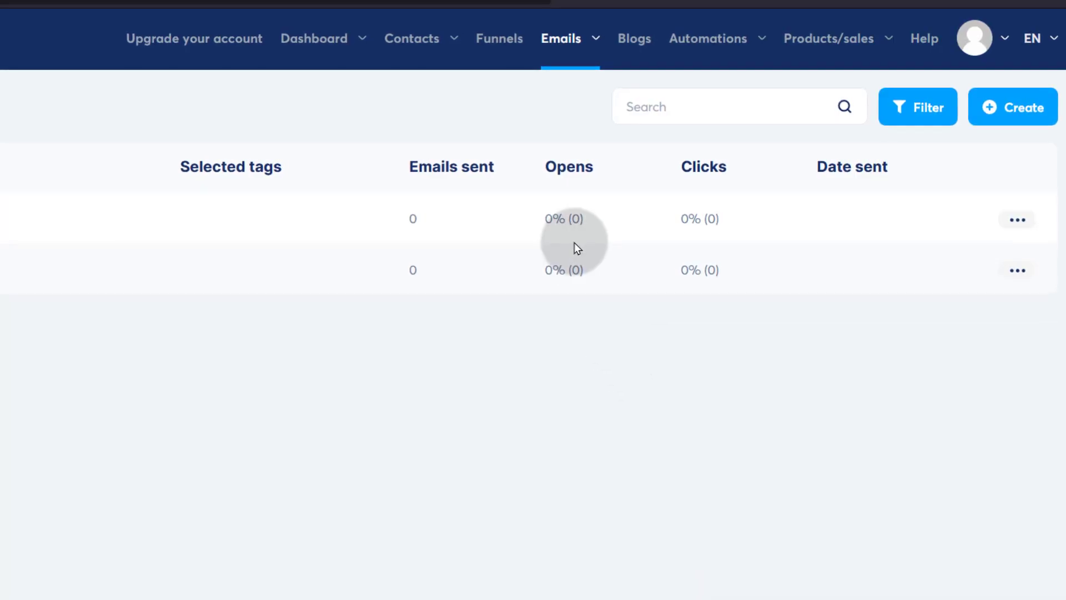
- Go to the Funnels page and open, then close, the Create funnel dialog
{"action": "left_click", "coordinate": [495, 44]}
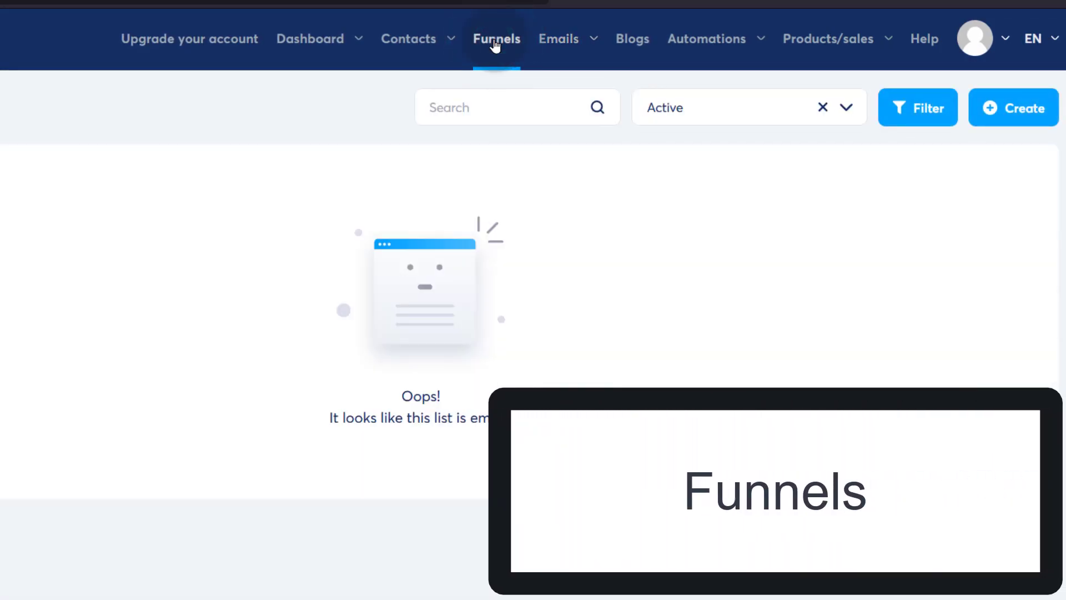
{"action": "left_click", "coordinate": [1026, 104]}
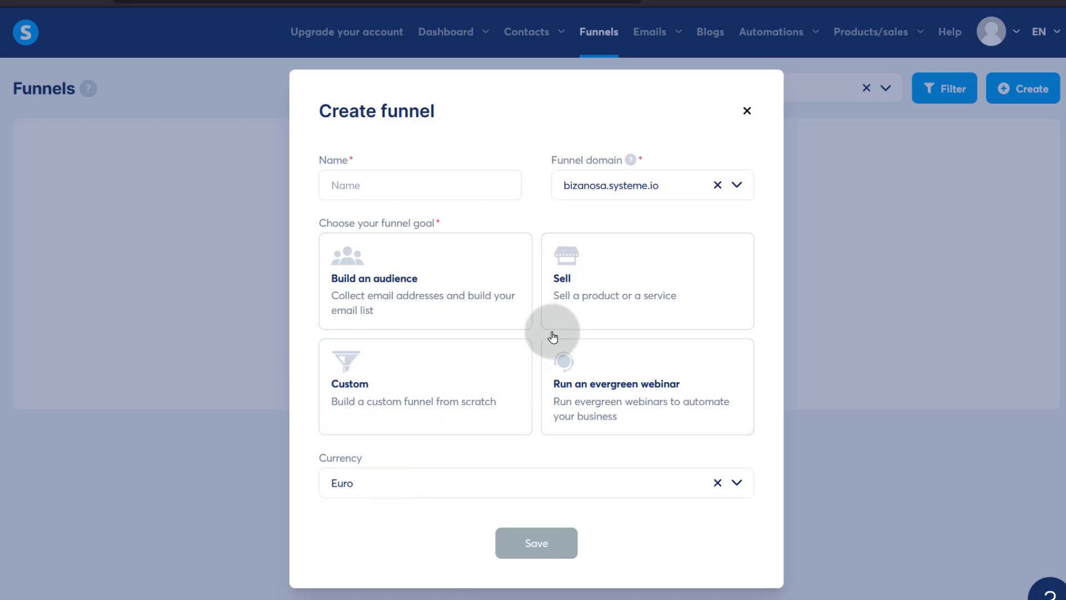
{"action": "left_click", "coordinate": [747, 110]}
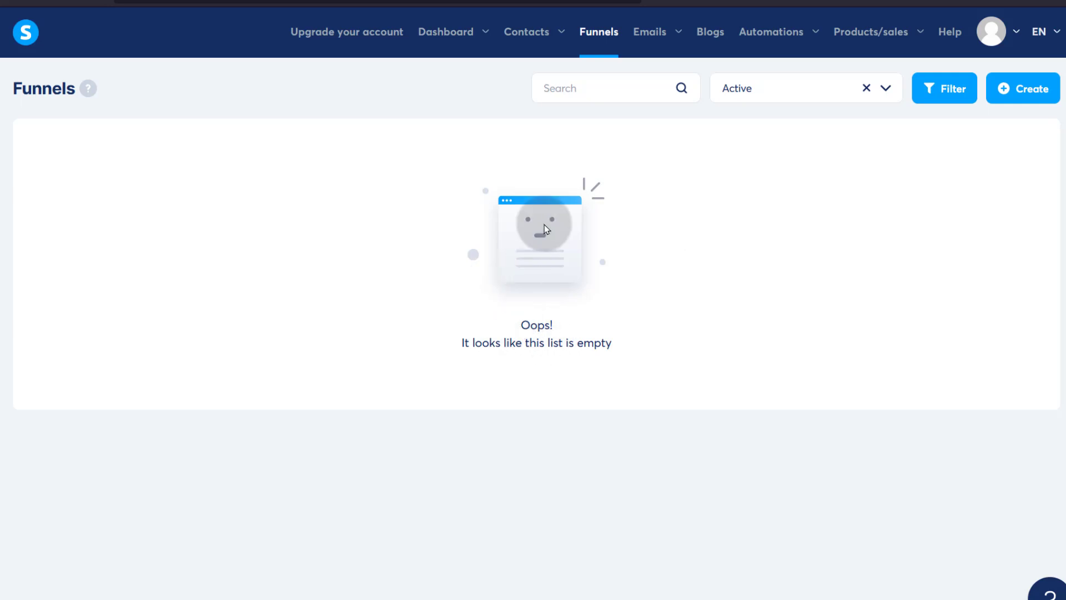
- Start a new blog in Blogs and choose the bizanosa.systeme.io domain
{"action": "left_click", "coordinate": [710, 34]}
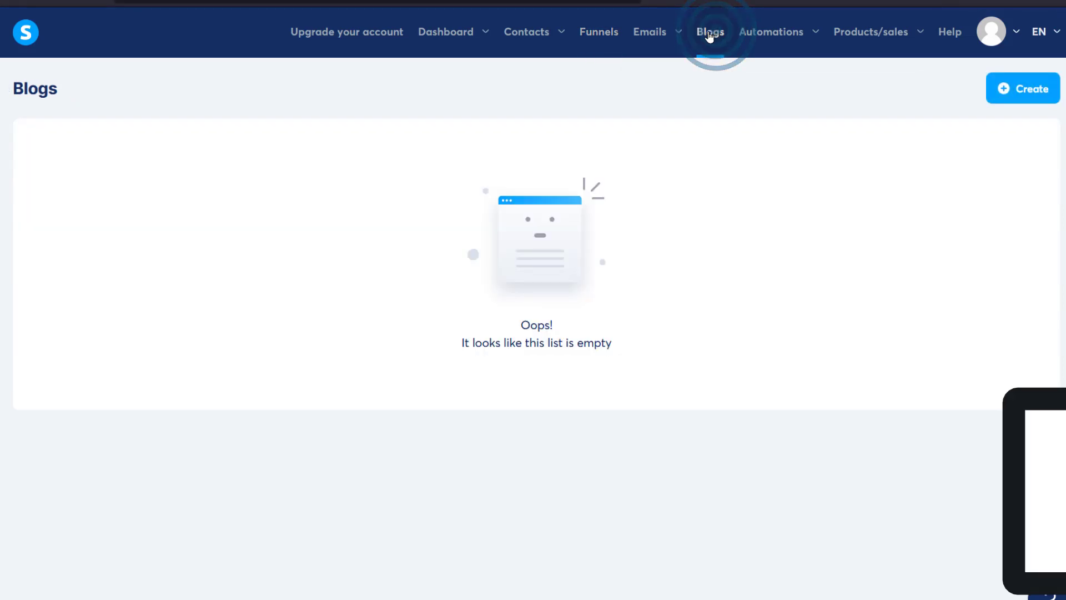
{"action": "left_click", "coordinate": [1036, 90]}
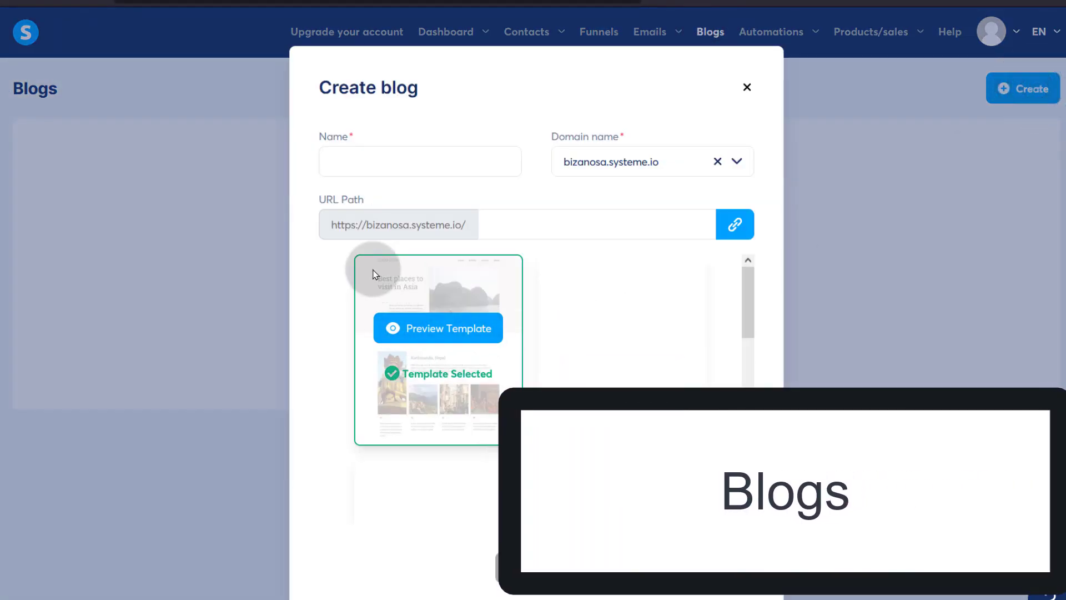
{"action": "left_click", "coordinate": [348, 161]}
{"action": "left_click_drag", "start_coordinate": [328, 225], "coordinate": [474, 224]}
{"action": "left_click", "coordinate": [536, 222]}
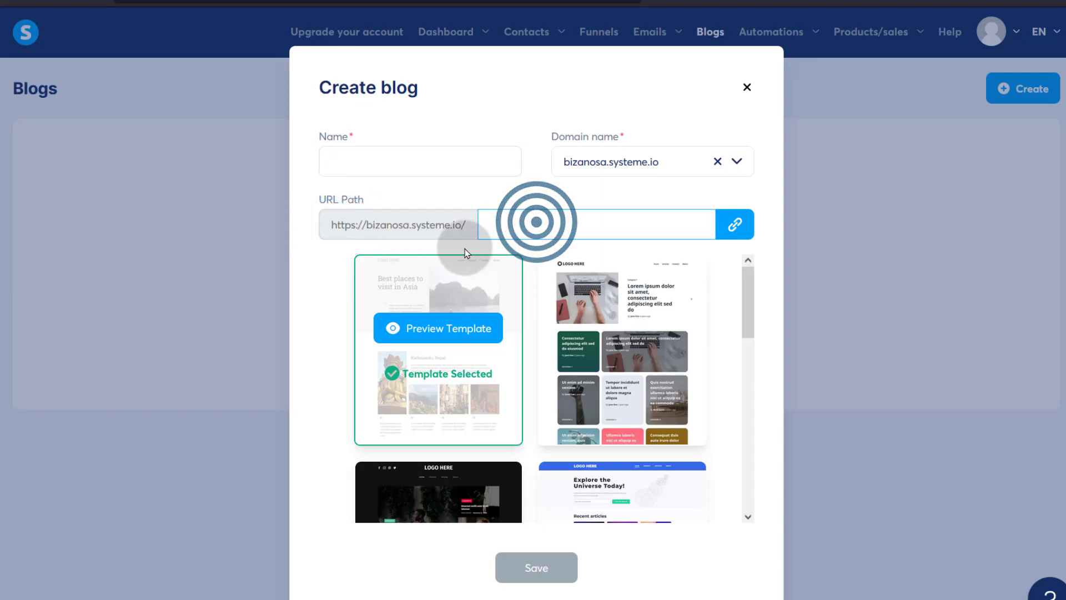
{"action": "left_click", "coordinate": [610, 161]}
{"action": "left_click", "coordinate": [739, 161]}
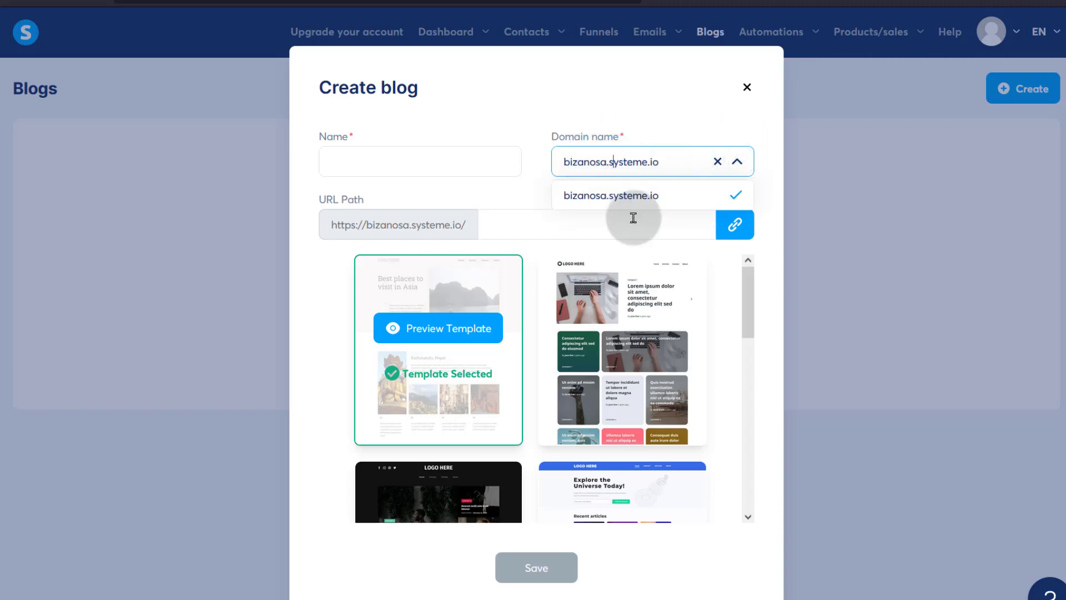
{"action": "left_click", "coordinate": [508, 204]}
{"action": "left_click", "coordinate": [364, 166]}
{"action": "left_click", "coordinate": [359, 161]}
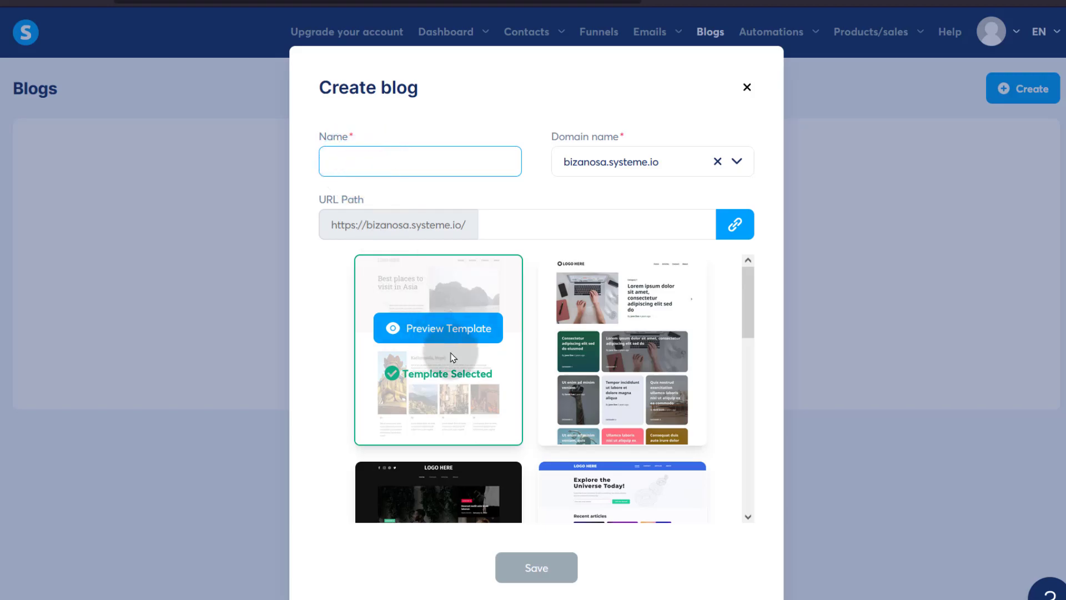
- Name the blog Bzn, pick the second template, and copy the blog's address
{"action": "scroll", "coordinate": [638, 355], "scroll_direction": "down", "scroll_amount": 3}
{"action": "scroll", "coordinate": [642, 382], "scroll_direction": "up", "scroll_amount": 3}
{"action": "left_click", "coordinate": [355, 162]}
{"action": "type", "text": "Bzn"}
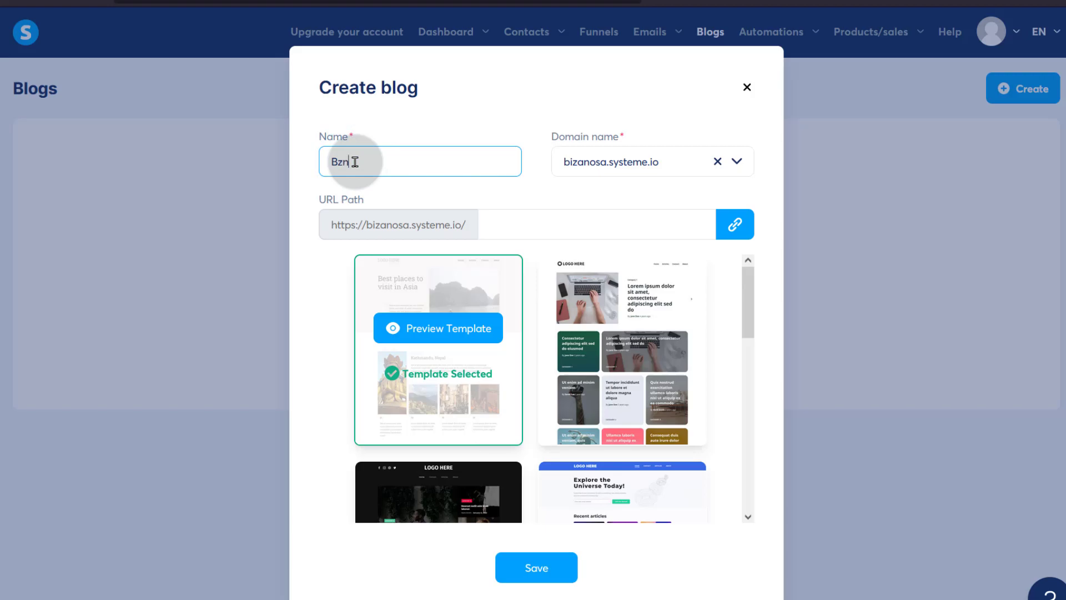
{"action": "mouse_move", "coordinate": [647, 340]}
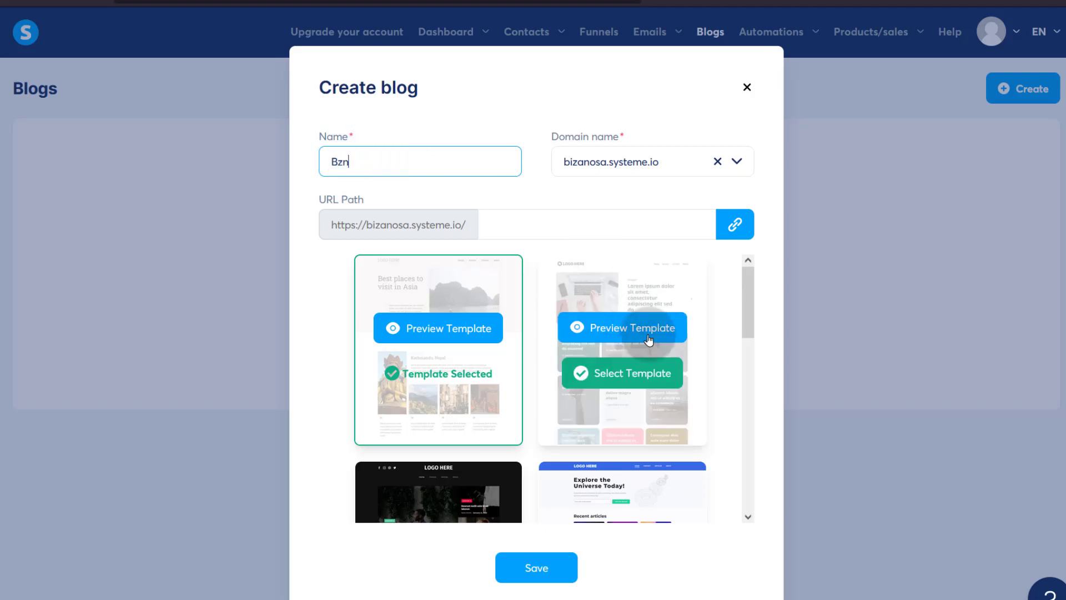
{"action": "left_click", "coordinate": [627, 380]}
{"action": "scroll", "coordinate": [477, 381], "scroll_direction": "down", "scroll_amount": 5}
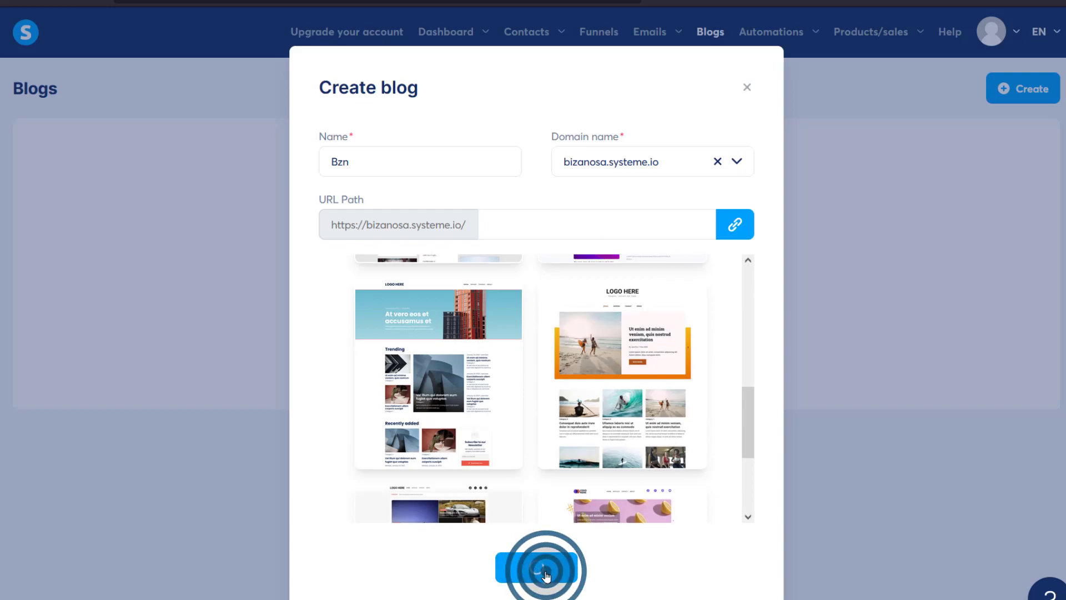
{"action": "left_click", "coordinate": [736, 225]}
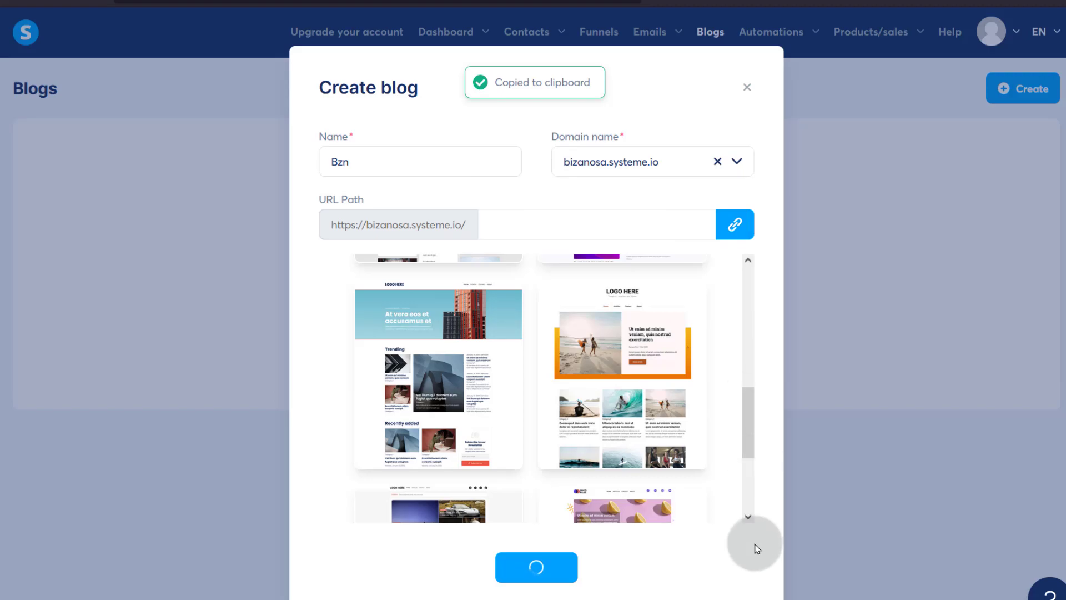
- Load the copied Bzn blog address in a new tab and browse its sample posts
{"action": "key", "text": "ctrl+t"}
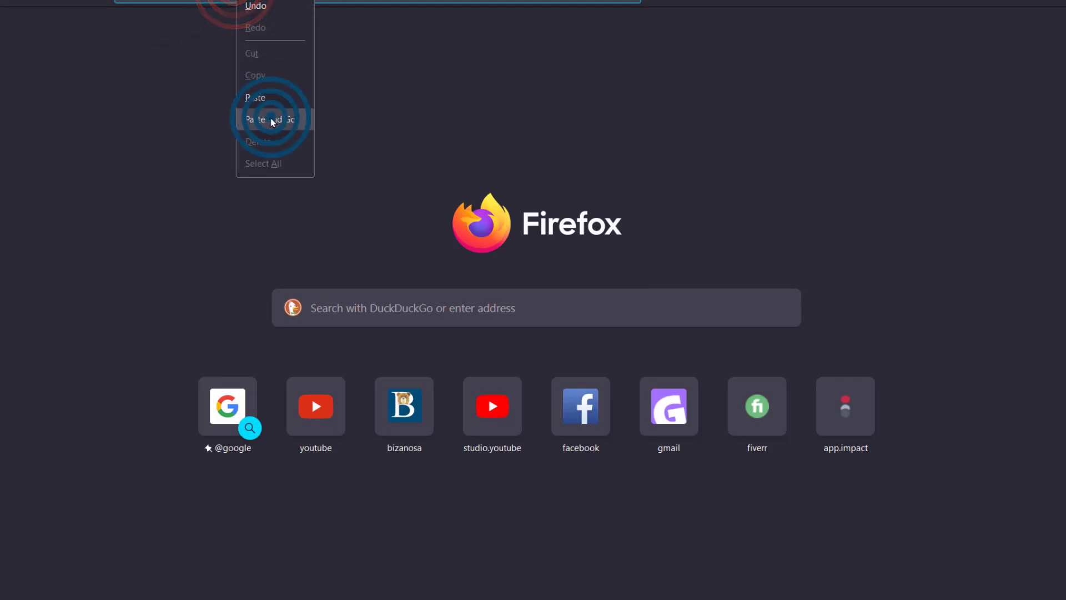
{"action": "left_click", "coordinate": [272, 119]}
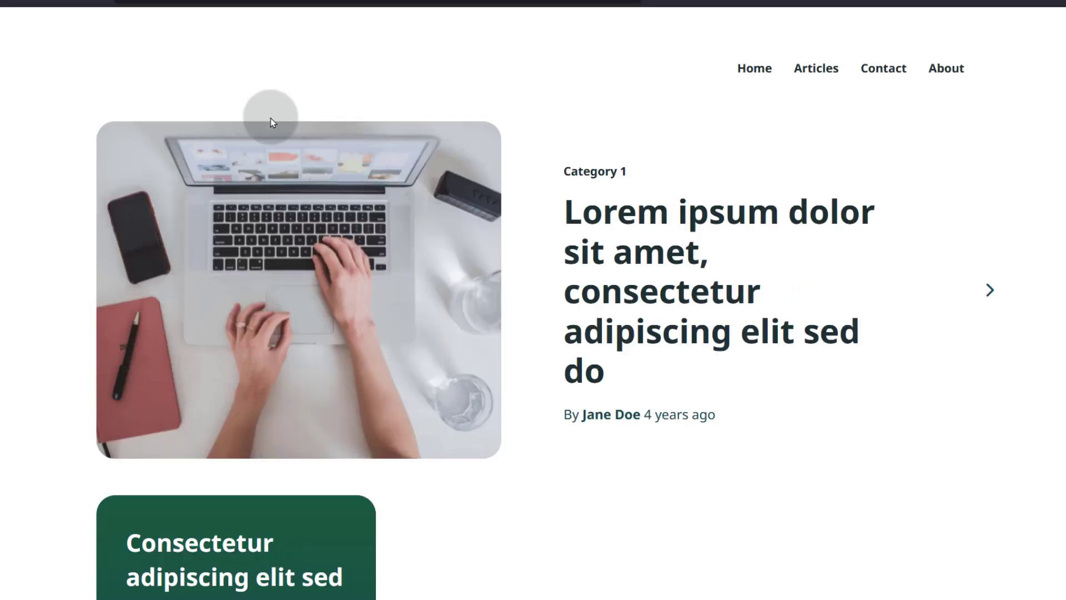
{"action": "scroll", "coordinate": [659, 288], "scroll_direction": "down", "scroll_amount": 10}
{"action": "scroll", "coordinate": [658, 289], "scroll_direction": "up", "scroll_amount": 10}
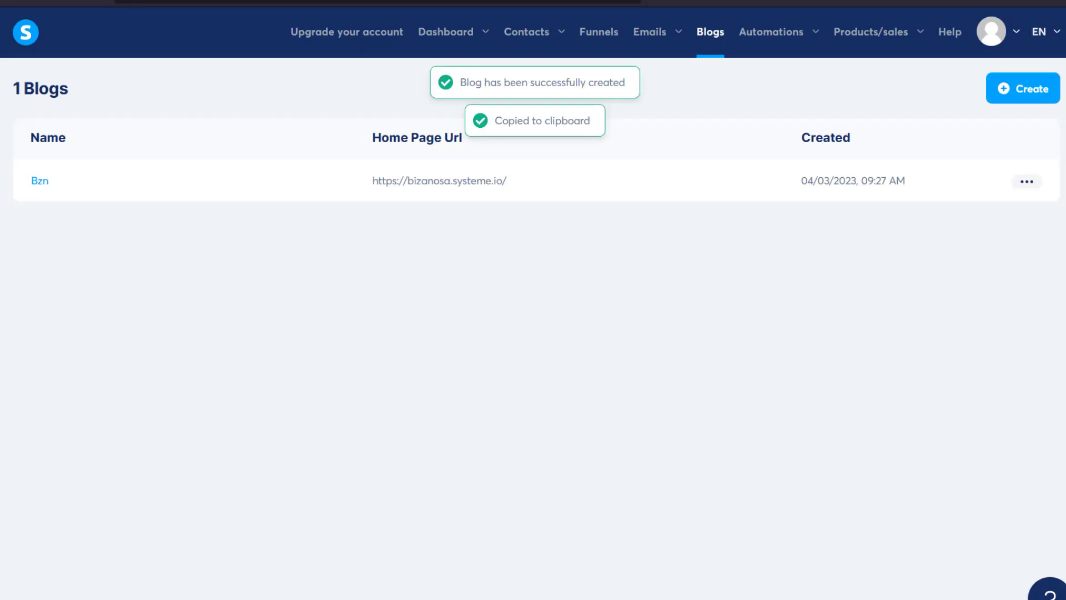
- Deactivate the 'Ut enim ad minim veniam' post in the Bzn blog
{"action": "left_click", "coordinate": [38, 181]}
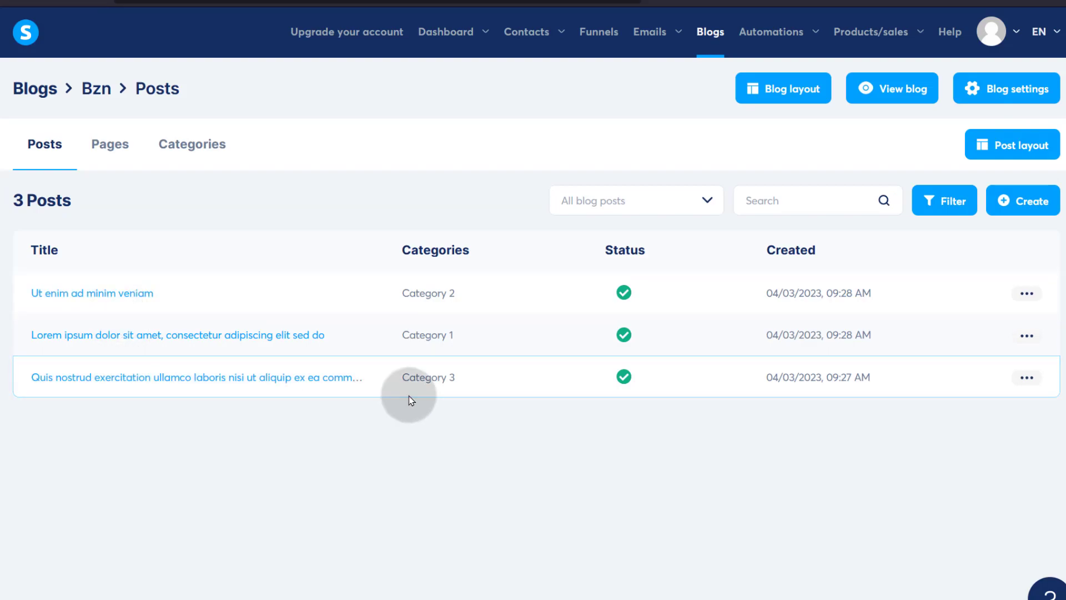
{"action": "left_click", "coordinate": [1027, 293]}
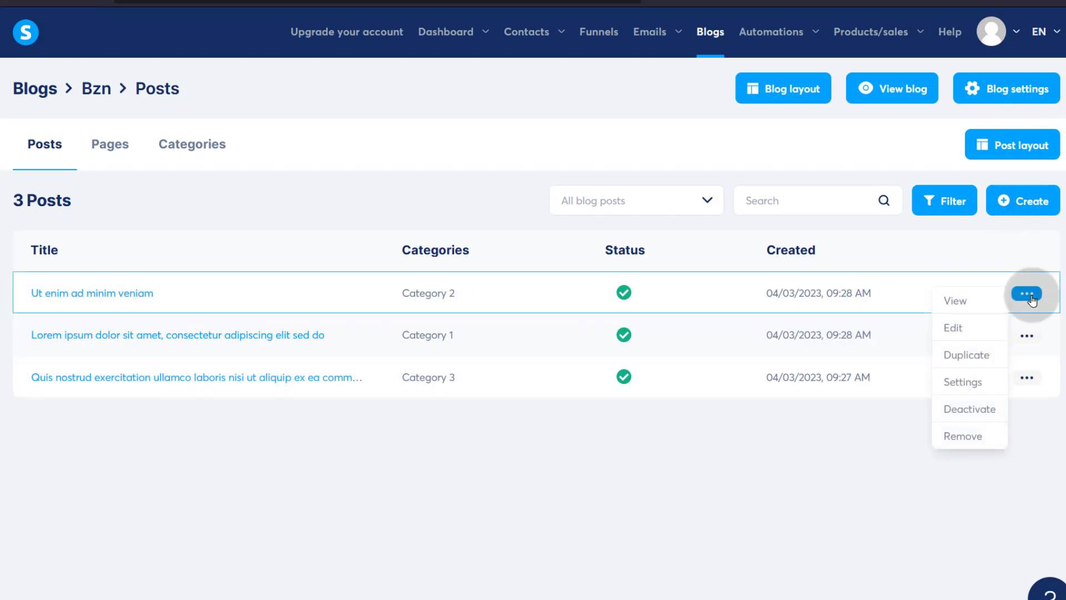
{"action": "left_click", "coordinate": [970, 411]}
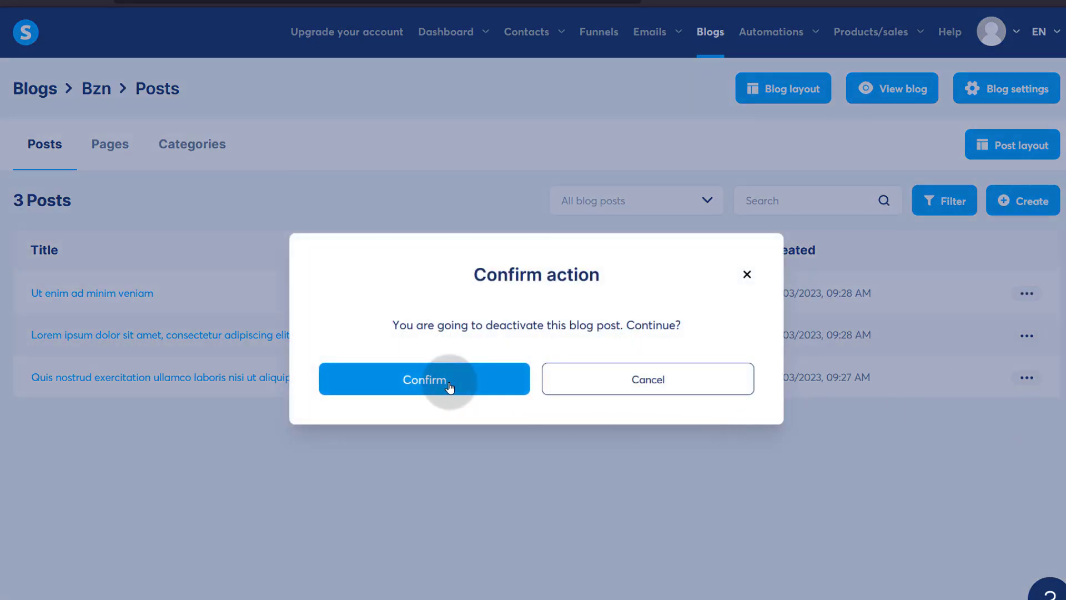
{"action": "left_click", "coordinate": [423, 380]}
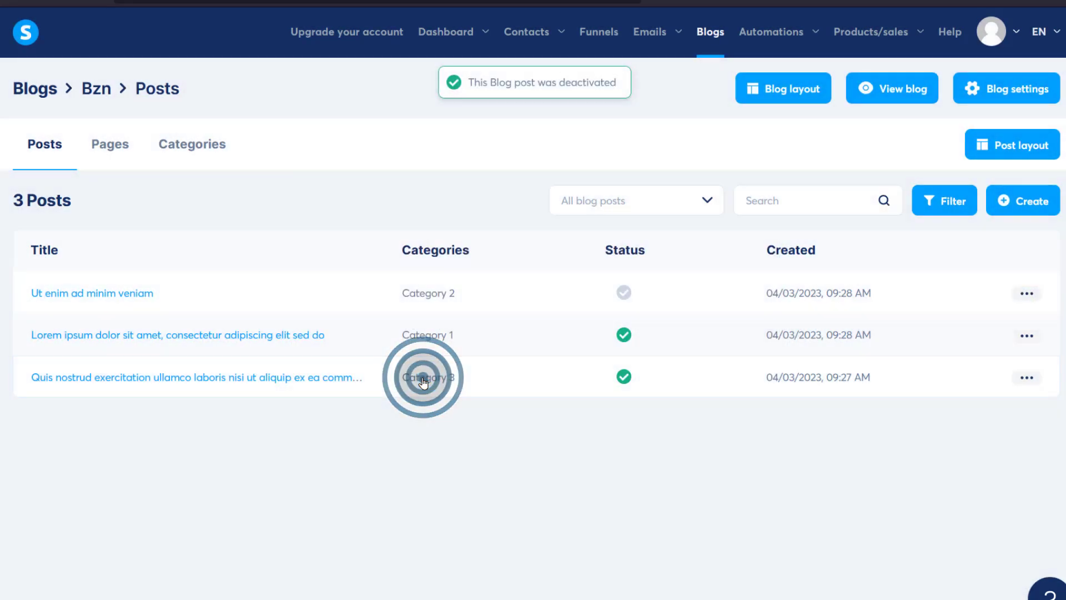
- Open the Lorem ipsum post in the editor to look it over
{"action": "left_click", "coordinate": [106, 349]}
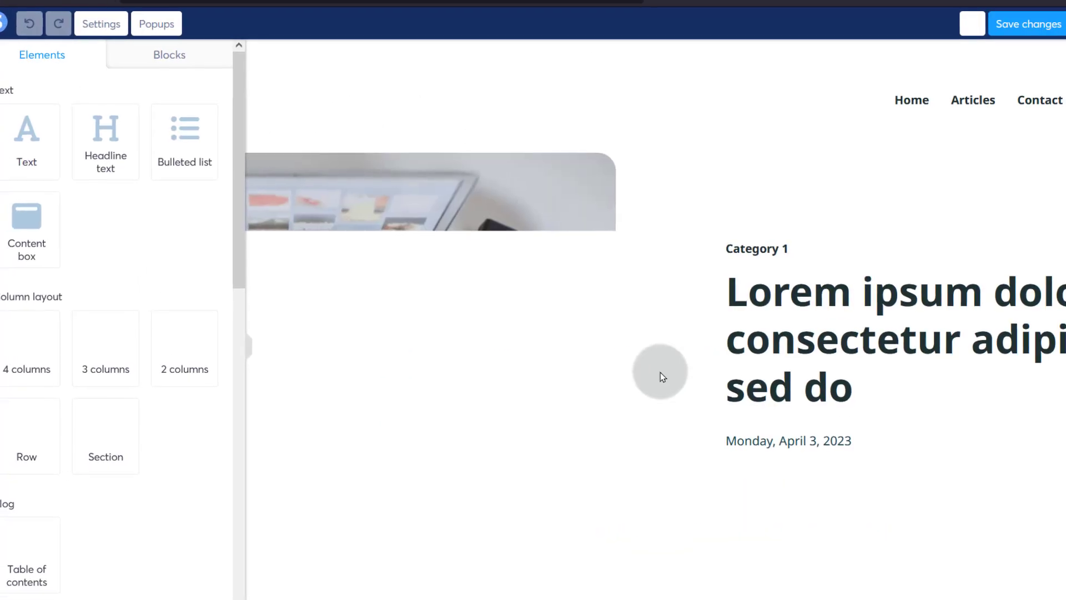
{"action": "scroll", "coordinate": [660, 373], "scroll_direction": "down", "scroll_amount": 3}
{"action": "scroll", "coordinate": [660, 372], "scroll_direction": "up", "scroll_amount": 3}
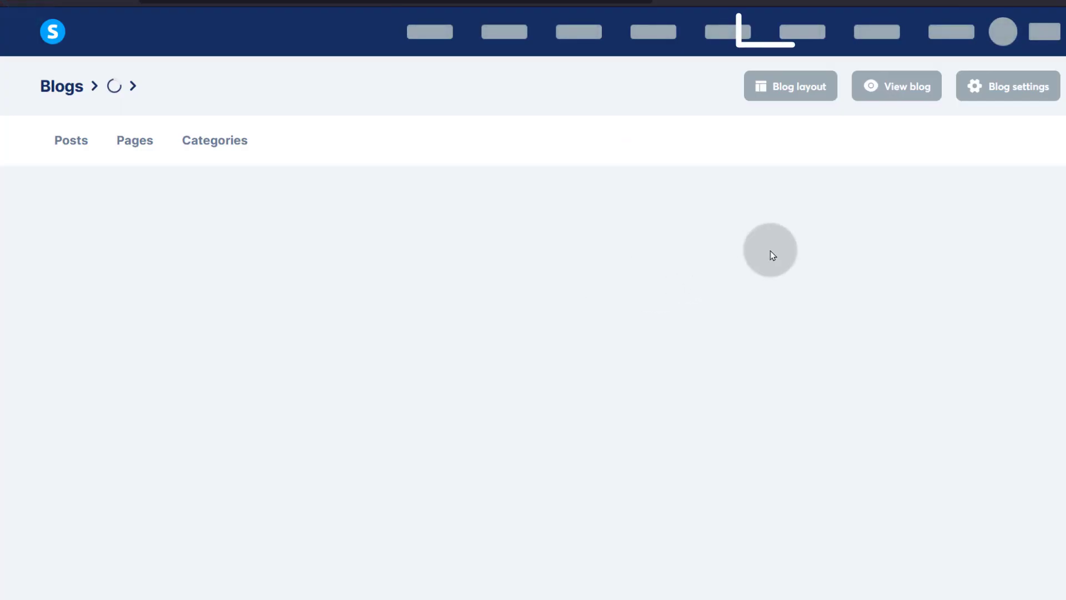
- Go to Automations > Rules and start a new, empty automation rule
{"action": "mouse_move", "coordinate": [805, 33]}
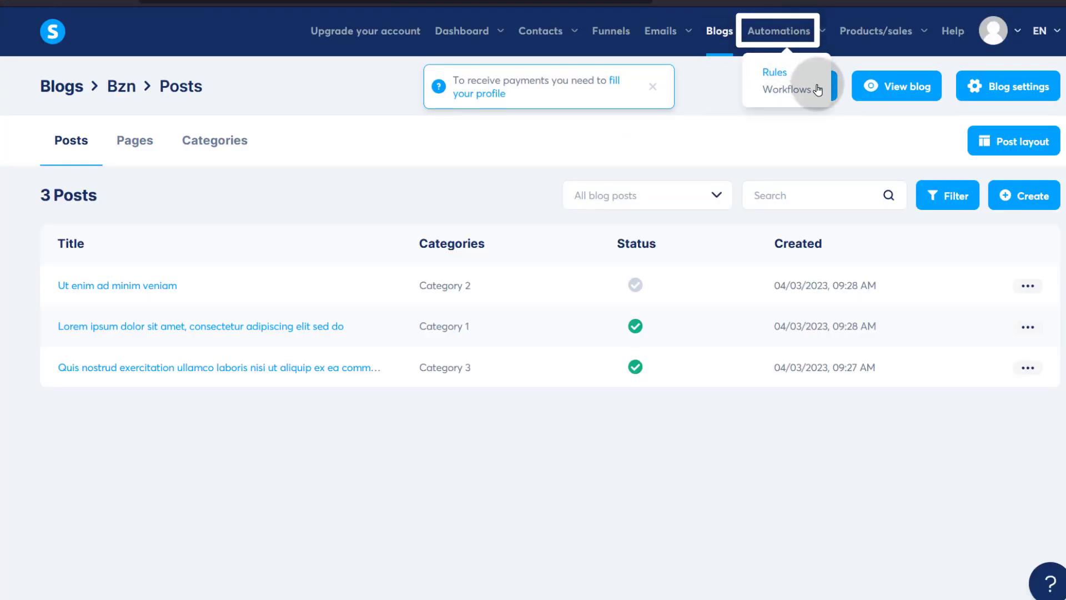
{"action": "left_click", "coordinate": [780, 50]}
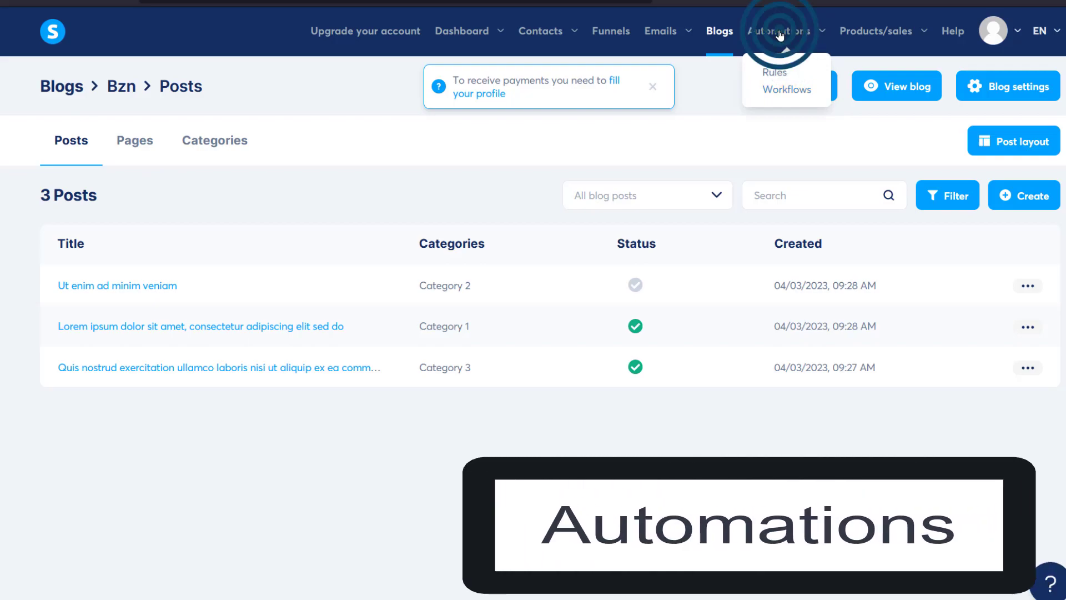
{"action": "left_click", "coordinate": [775, 71]}
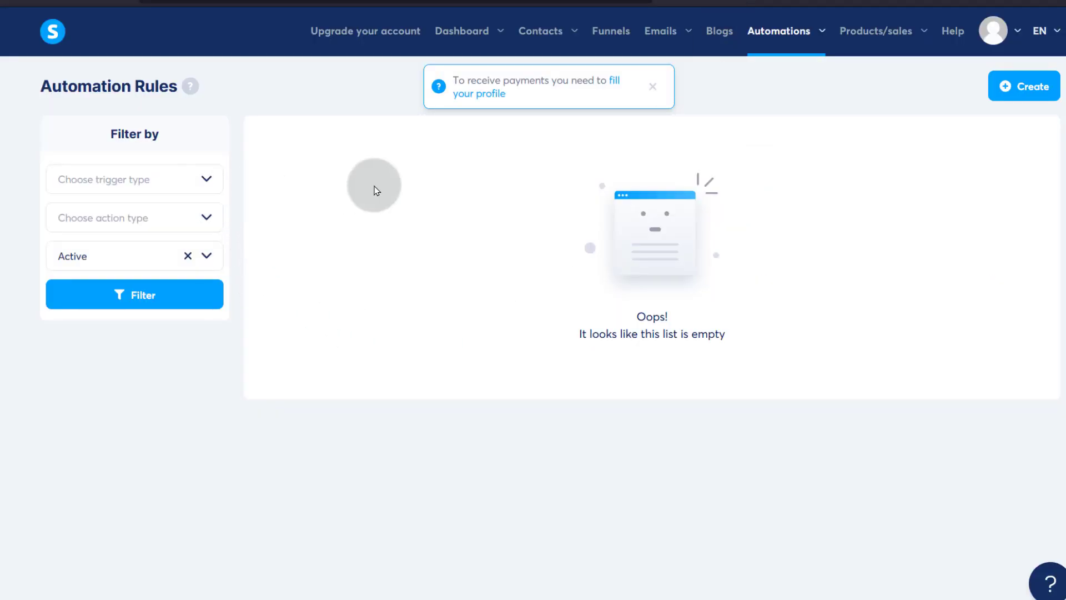
{"action": "left_click", "coordinate": [1036, 90]}
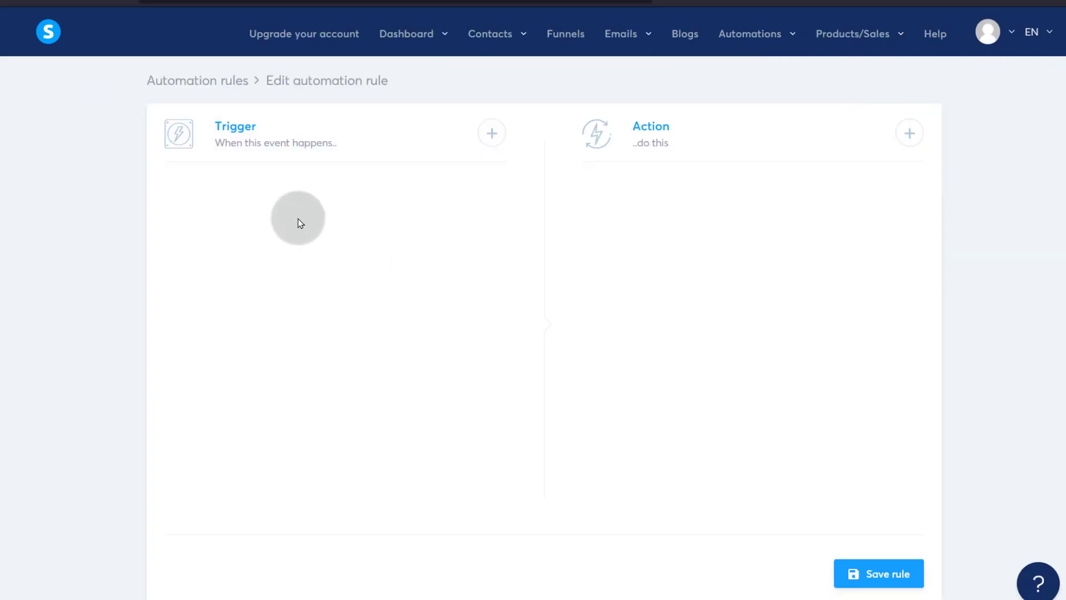
- Set the rule's trigger to 'Email link clicked' for the Sample2 email
{"action": "left_click", "coordinate": [492, 134]}
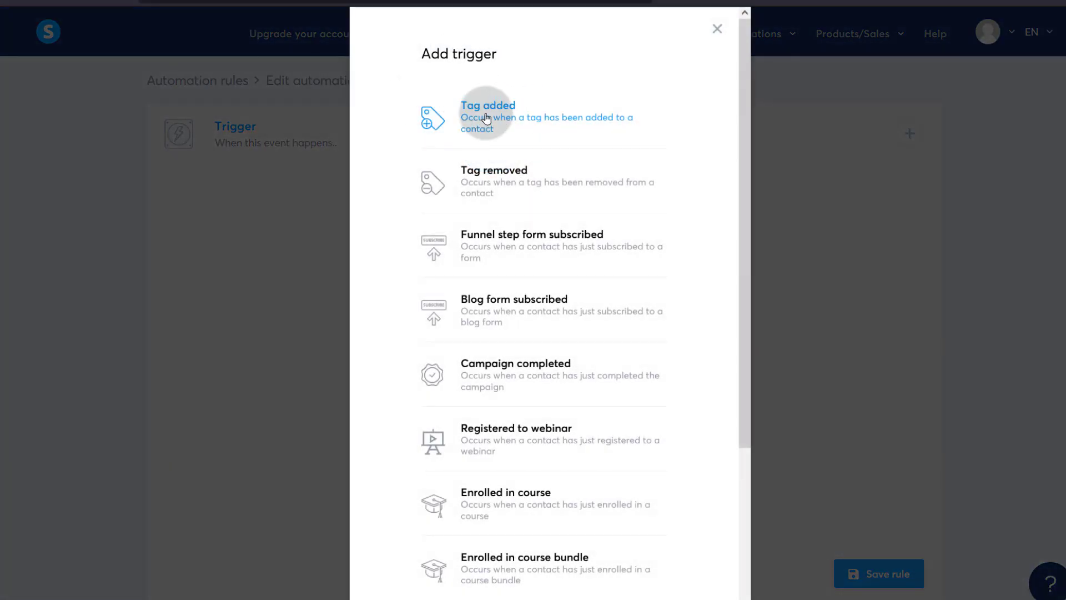
{"action": "scroll", "coordinate": [517, 315], "scroll_direction": "down", "scroll_amount": 4}
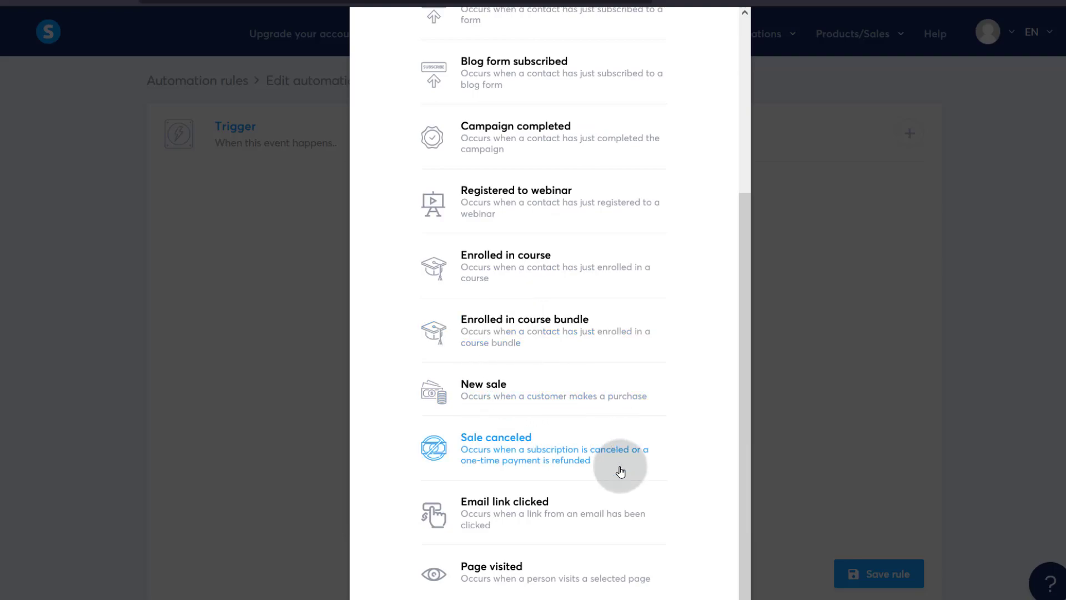
{"action": "scroll", "coordinate": [497, 411], "scroll_direction": "up", "scroll_amount": 4}
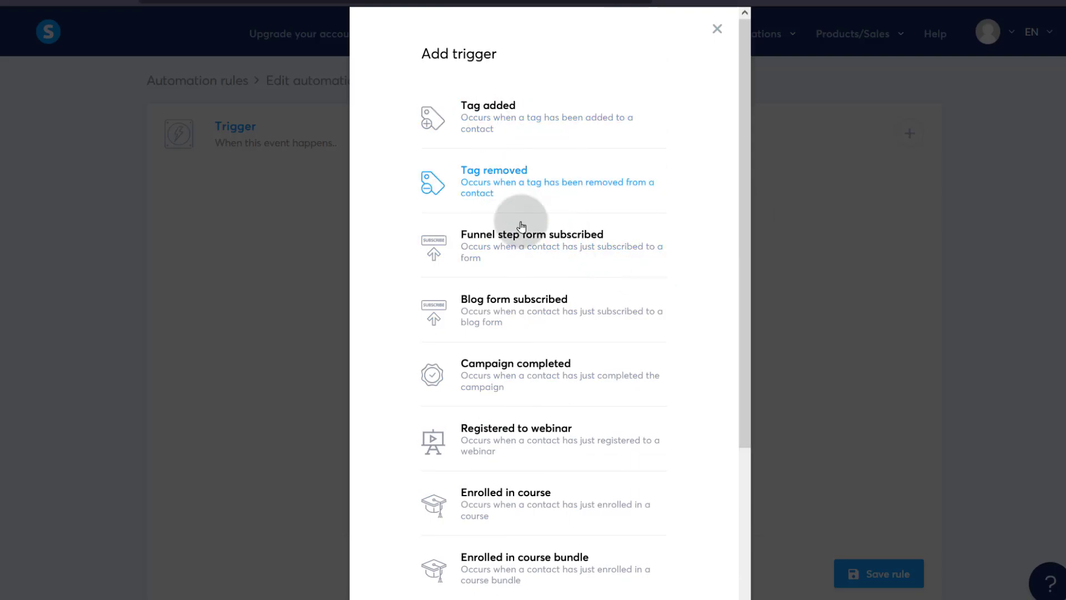
{"action": "scroll", "coordinate": [584, 276], "scroll_direction": "down", "scroll_amount": 1}
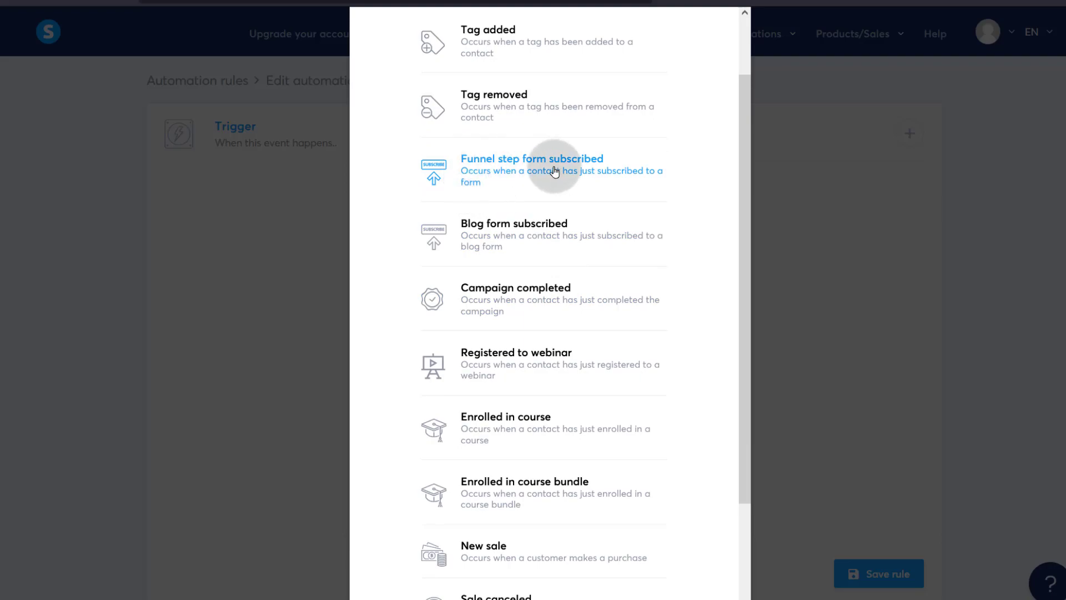
{"action": "scroll", "coordinate": [489, 319], "scroll_direction": "down", "scroll_amount": 2}
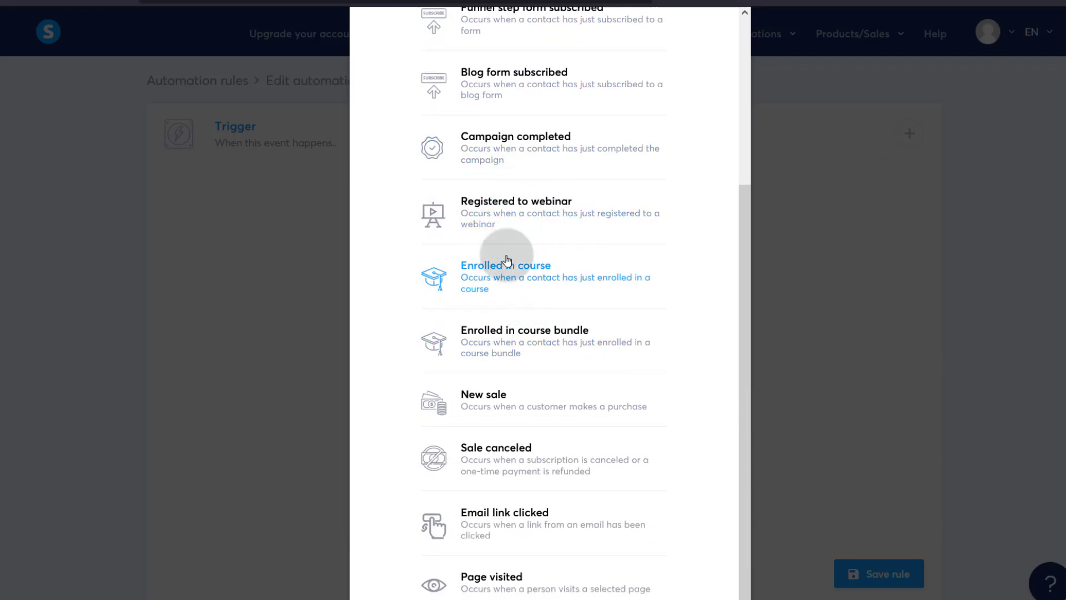
{"action": "scroll", "coordinate": [564, 408], "scroll_direction": "down", "scroll_amount": 1}
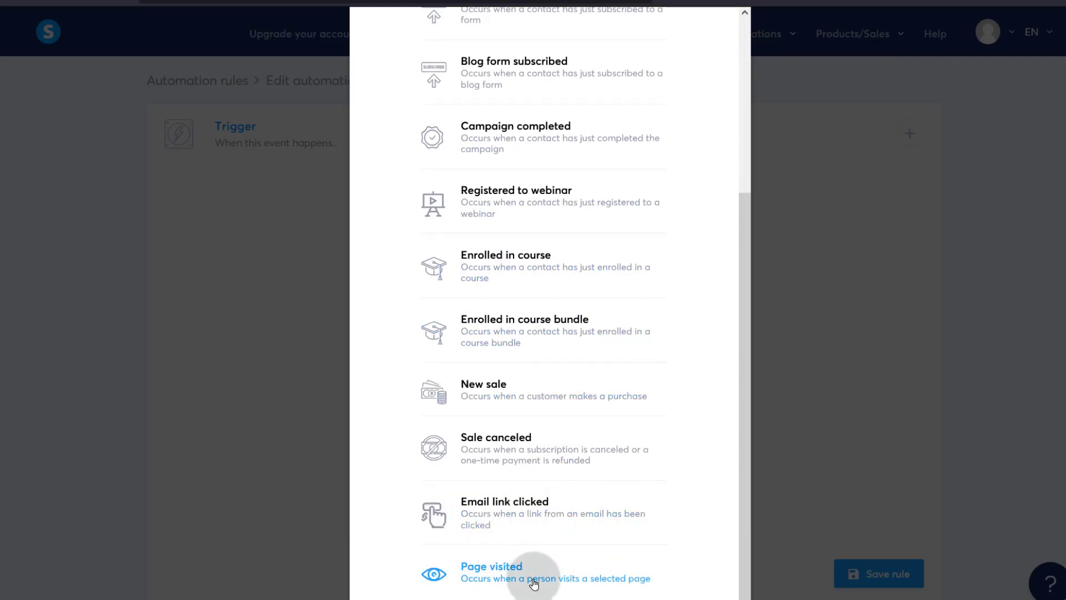
{"action": "left_click", "coordinate": [504, 511]}
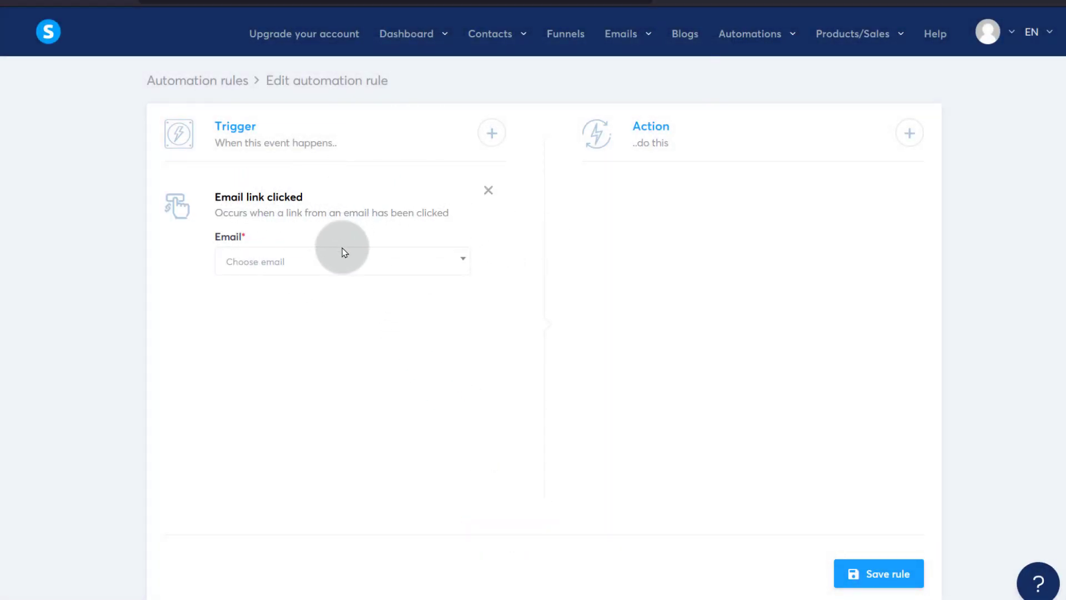
{"action": "left_click", "coordinate": [374, 261]}
{"action": "left_click", "coordinate": [266, 315]}
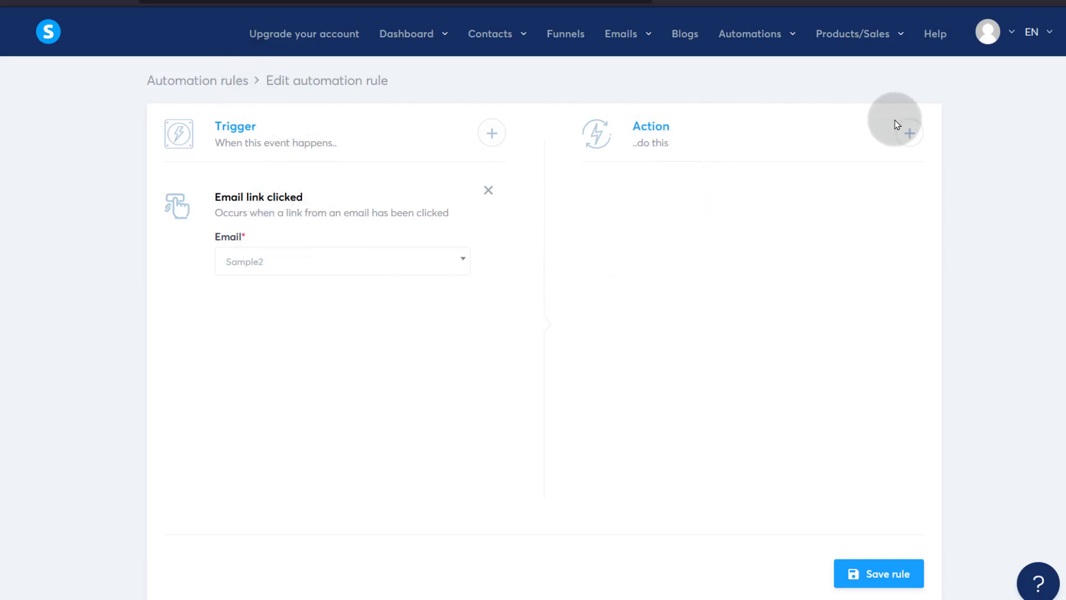
- Try adding a Send email action, then remove it again
{"action": "left_click", "coordinate": [908, 132]}
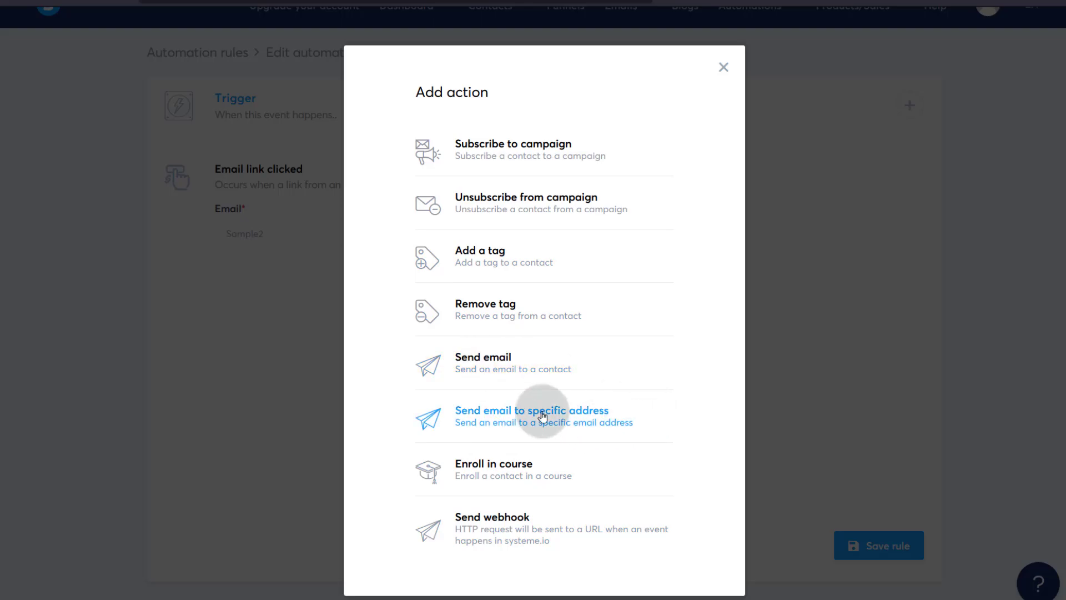
{"action": "left_click", "coordinate": [475, 363]}
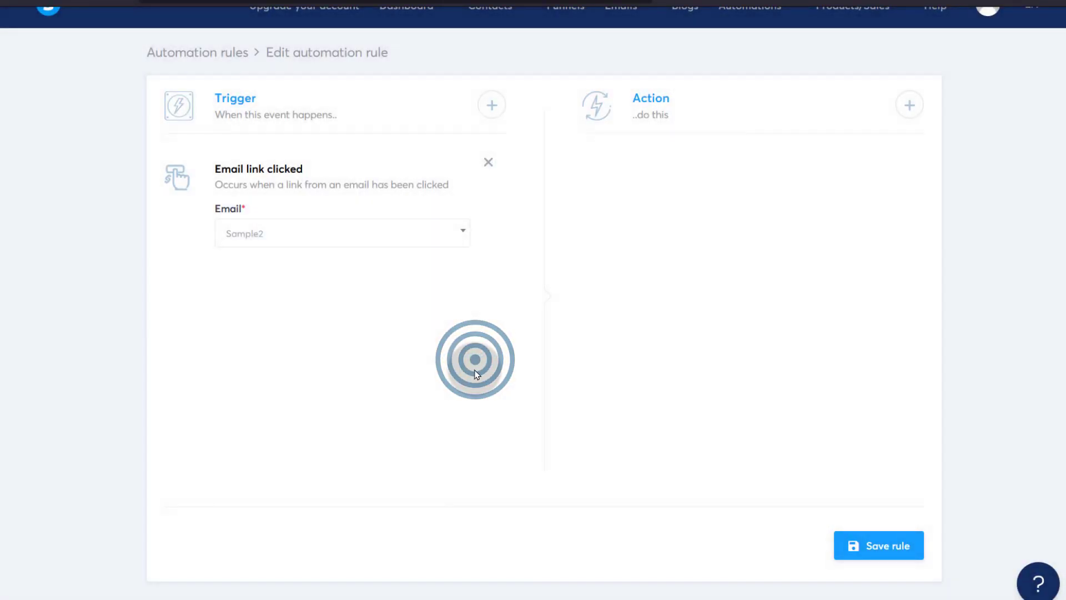
{"action": "left_click", "coordinate": [689, 233]}
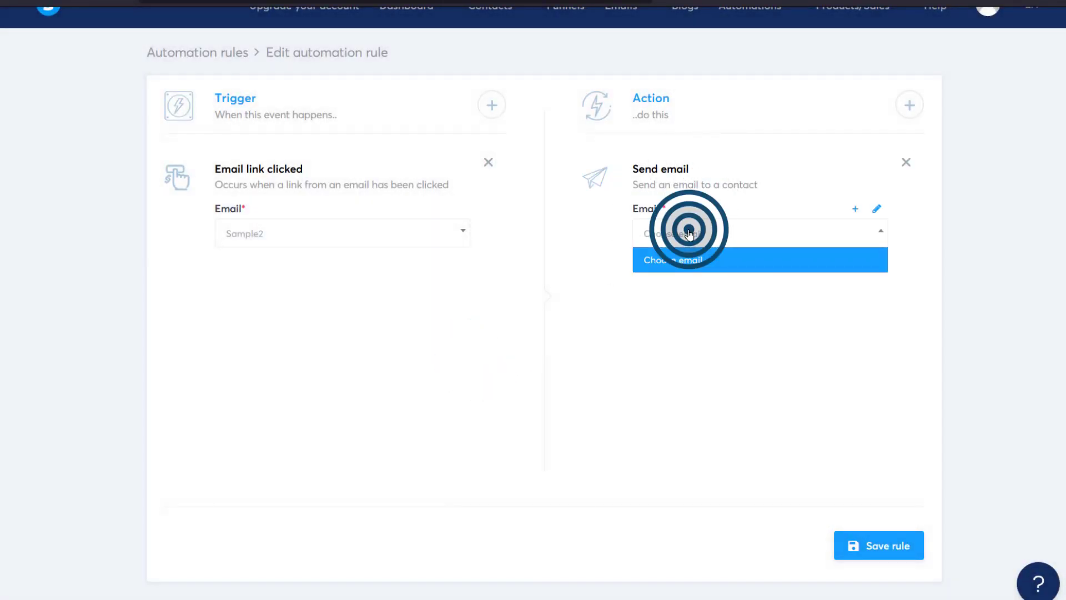
{"action": "left_click", "coordinate": [680, 263]}
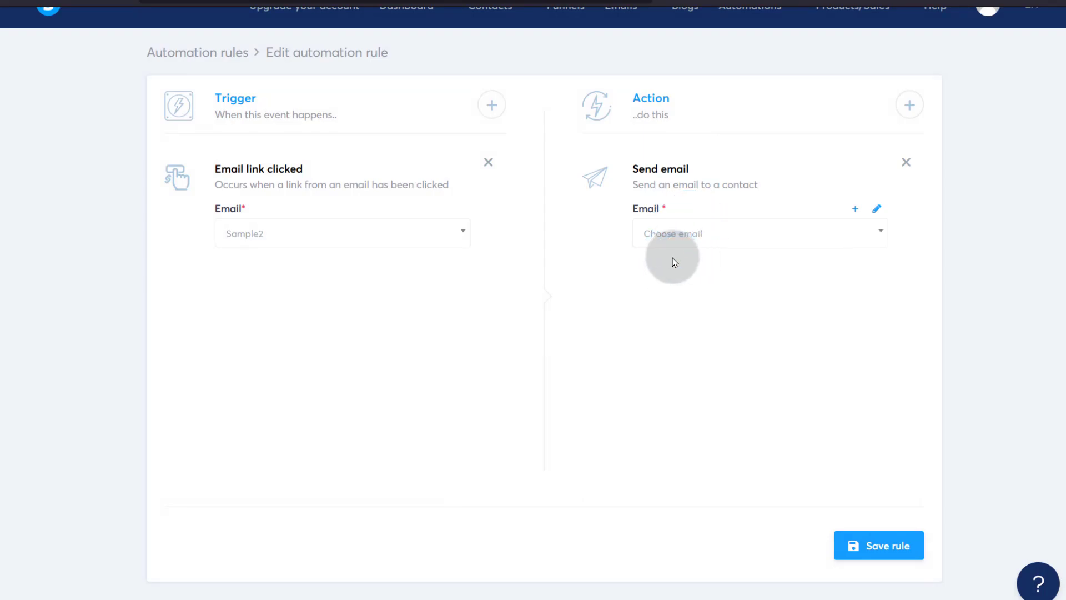
{"action": "left_click", "coordinate": [906, 163]}
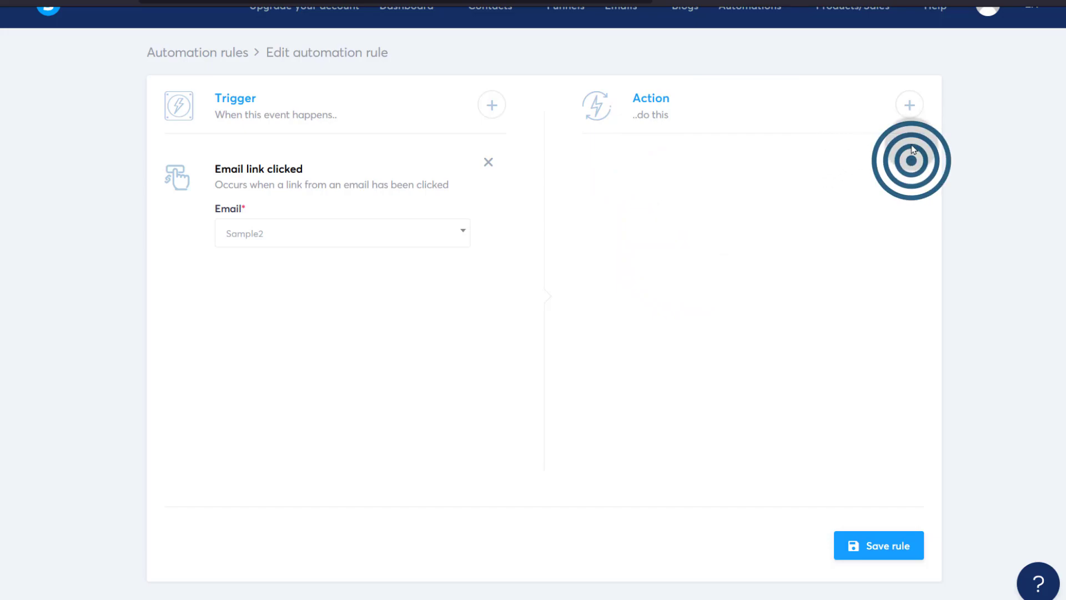
- Add an Enroll in course action, toggle drip content and full access, then remove it
{"action": "left_click", "coordinate": [909, 105]}
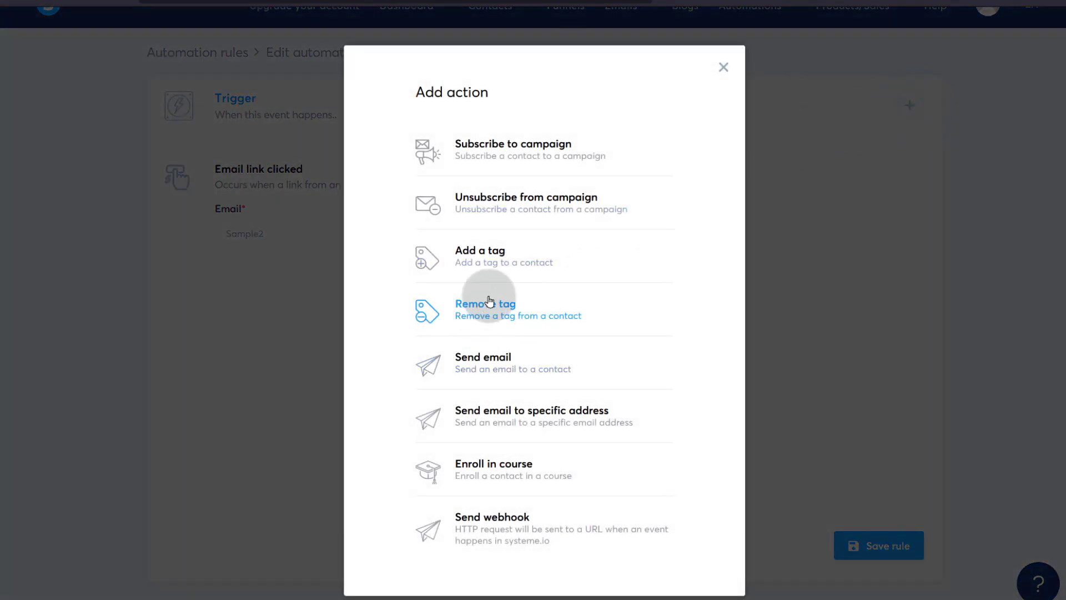
{"action": "left_click", "coordinate": [500, 468]}
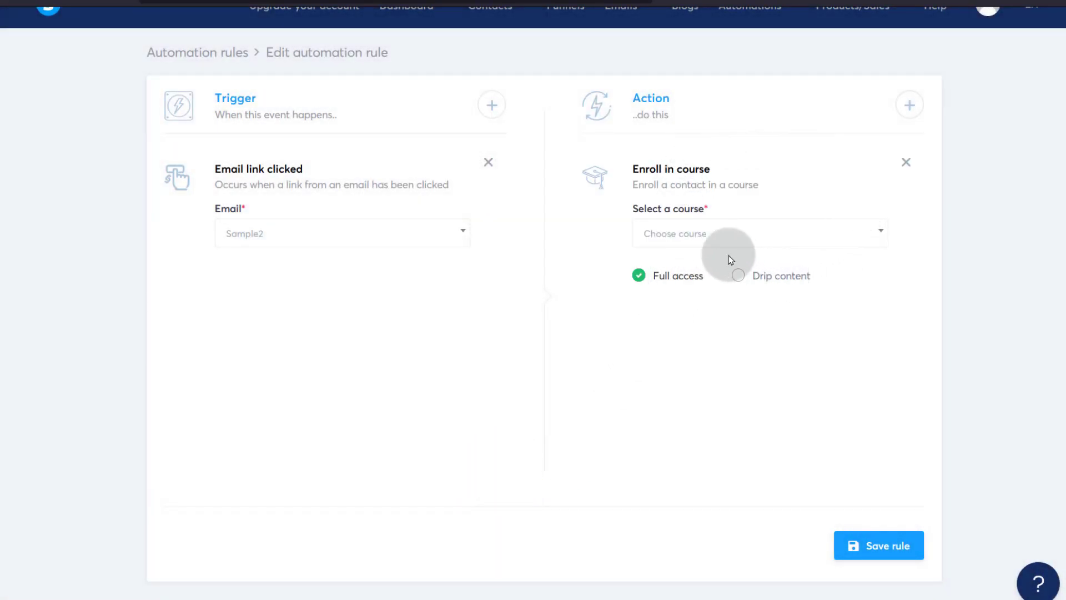
{"action": "left_click", "coordinate": [739, 276]}
{"action": "left_click", "coordinate": [639, 275]}
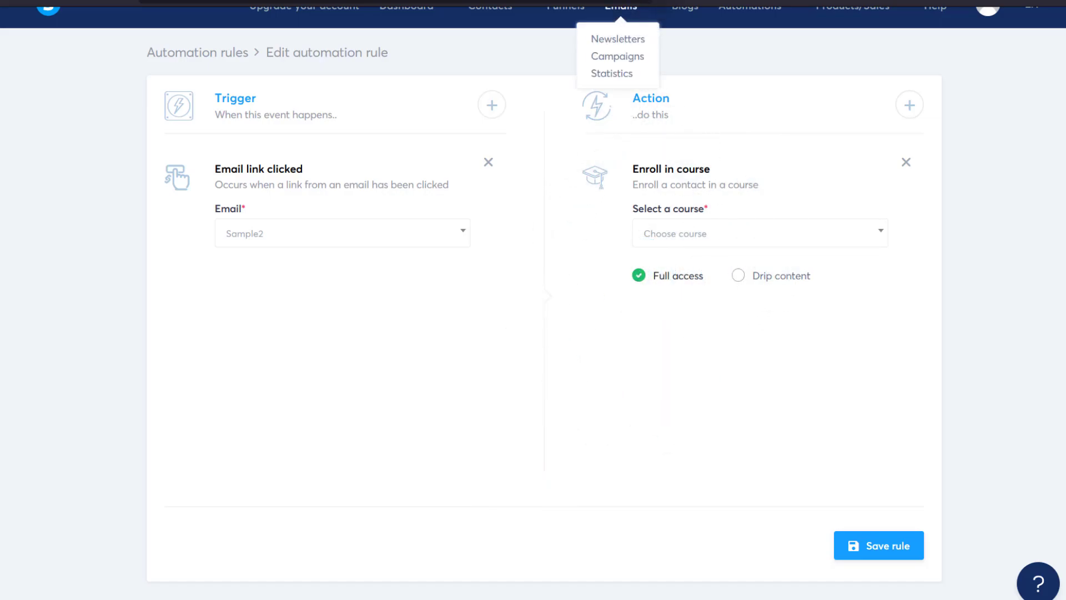
{"action": "left_click", "coordinate": [906, 162]}
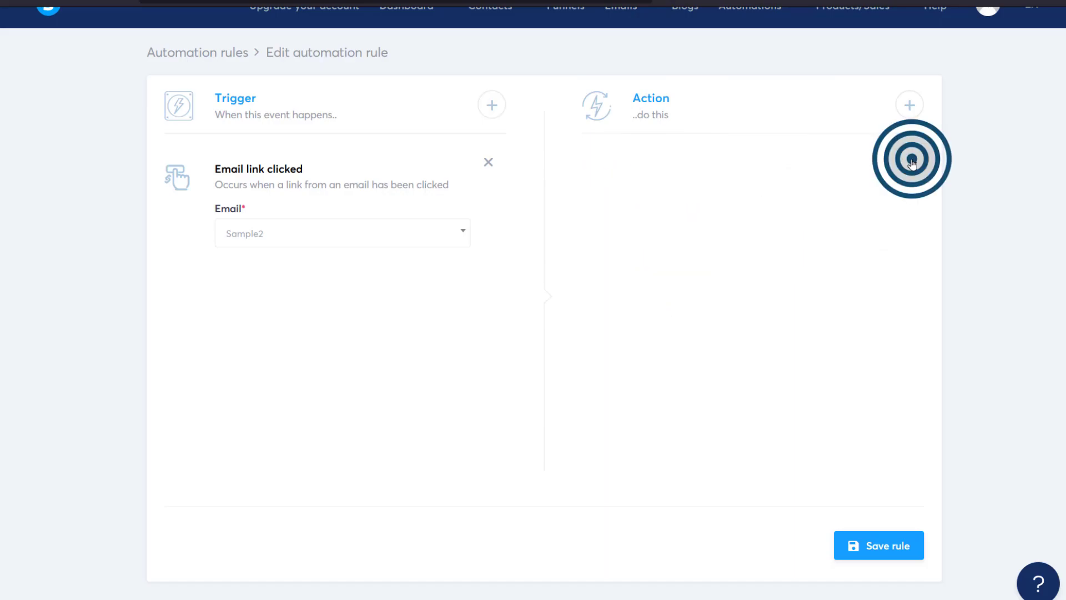
- Add a Send email action to the rule, leaving its email unchosen
{"action": "left_click", "coordinate": [909, 106]}
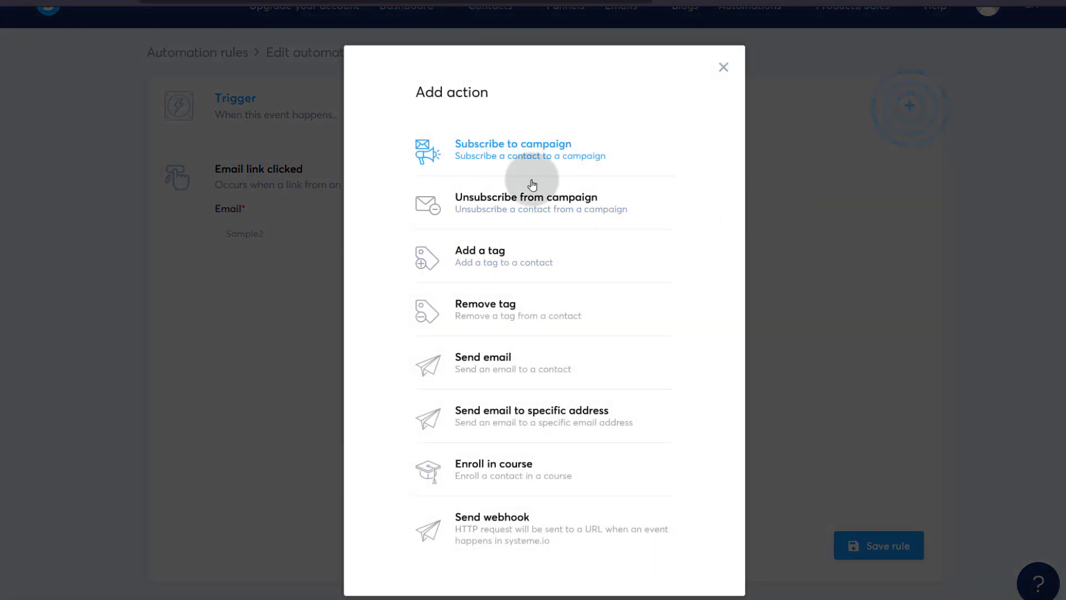
{"action": "left_click", "coordinate": [496, 368]}
{"action": "left_click", "coordinate": [688, 238]}
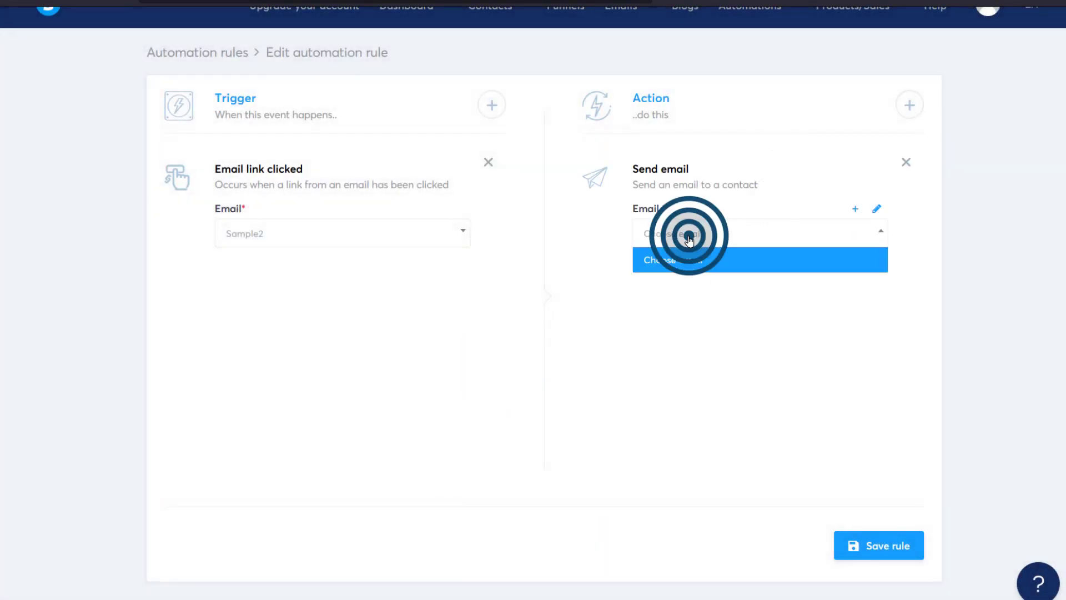
{"action": "left_click", "coordinate": [690, 257]}
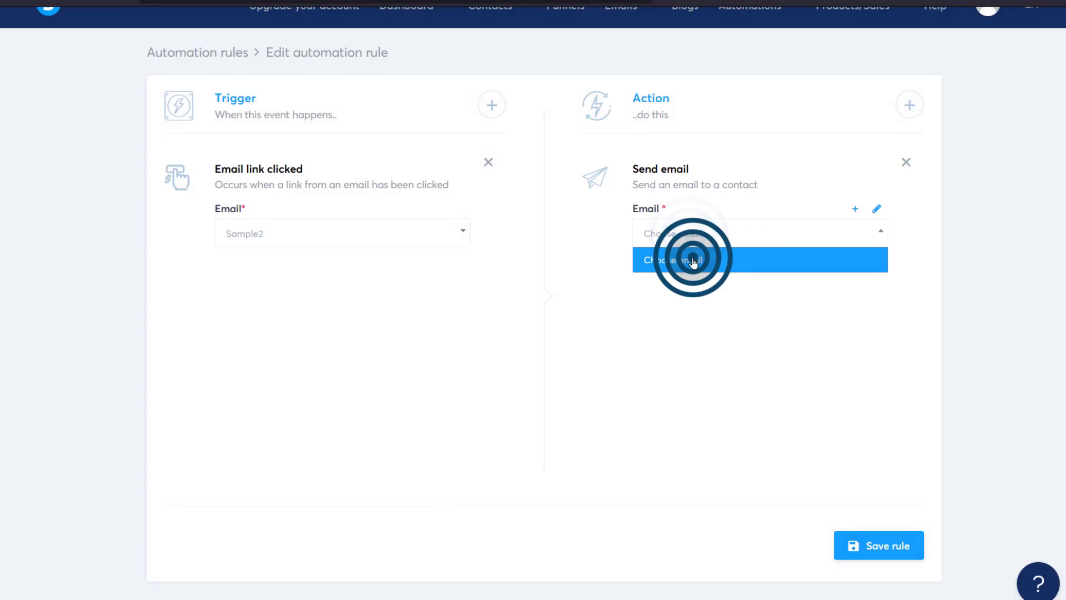
- Open the action's email editor and write the body 'Sent', trying the {email} placeholder
{"action": "left_click", "coordinate": [878, 213]}
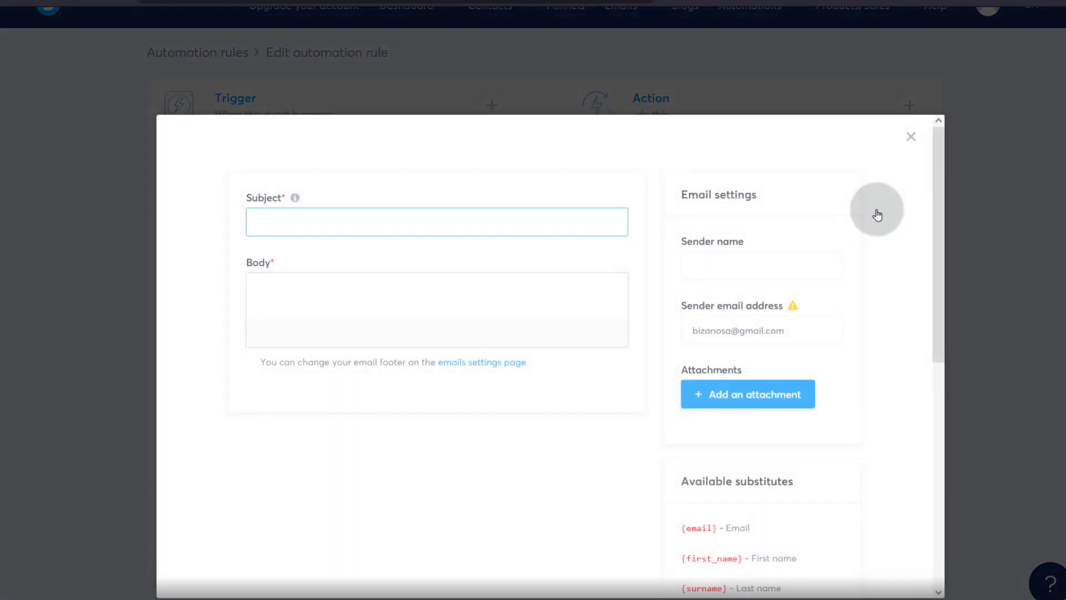
{"action": "scroll", "coordinate": [494, 380], "scroll_direction": "down", "scroll_amount": 8}
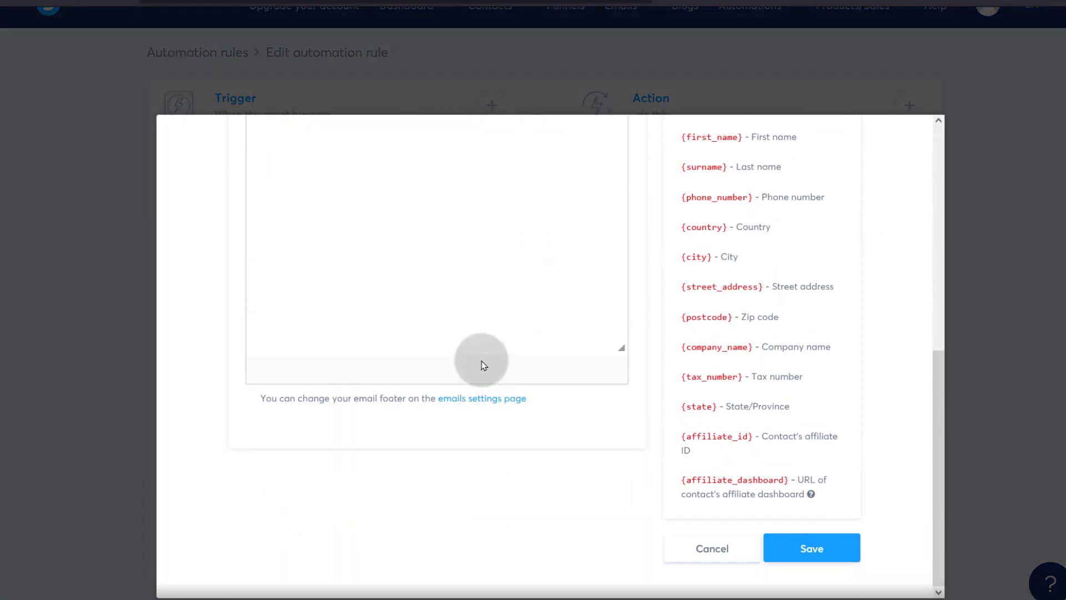
{"action": "scroll", "coordinate": [483, 361], "scroll_direction": "up", "scroll_amount": 8}
{"action": "left_click", "coordinate": [310, 369]}
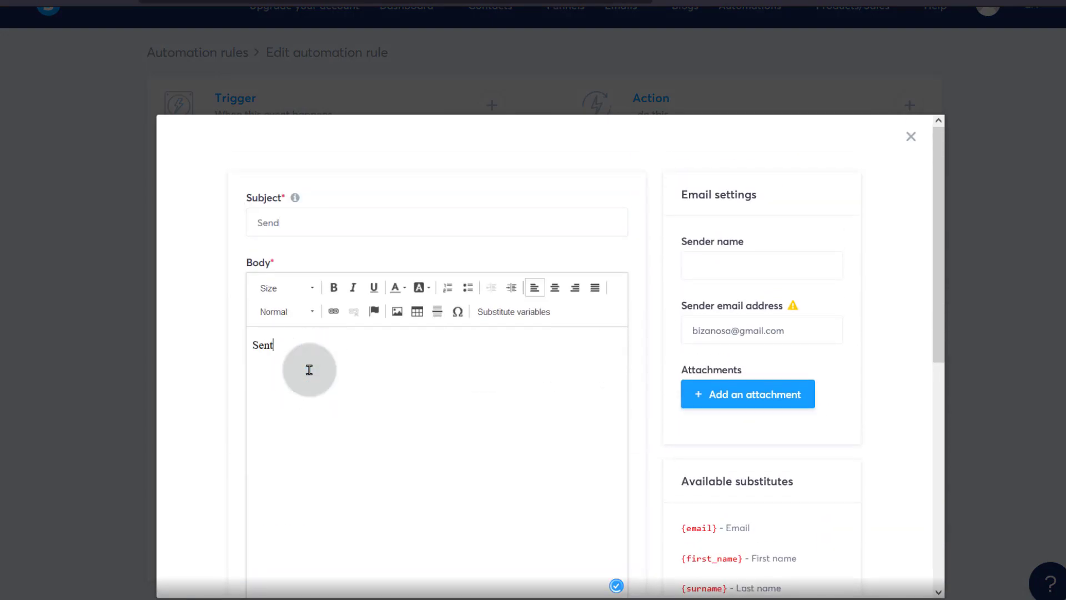
{"action": "scroll", "coordinate": [593, 480], "scroll_direction": "down", "scroll_amount": 8}
{"action": "scroll", "coordinate": [709, 448], "scroll_direction": "up", "scroll_amount": 4}
{"action": "left_click_drag", "start_coordinate": [685, 333], "coordinate": [727, 486]}
{"action": "left_click", "coordinate": [730, 348]}
{"action": "left_click_drag", "start_coordinate": [719, 333], "coordinate": [682, 333]}
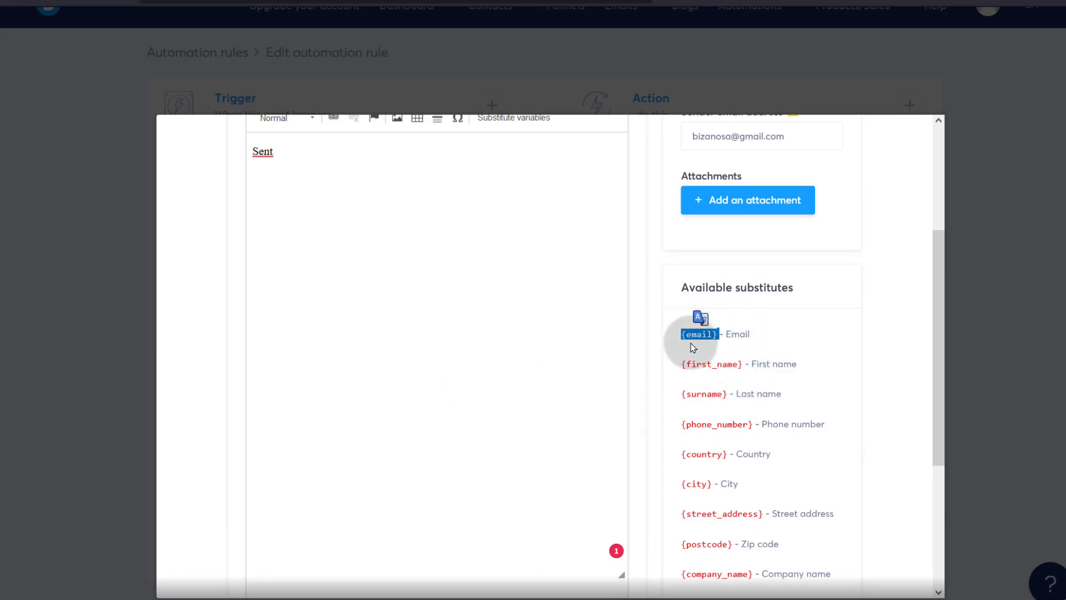
{"action": "left_click", "coordinate": [305, 158]}
{"action": "left_click", "coordinate": [720, 347]}
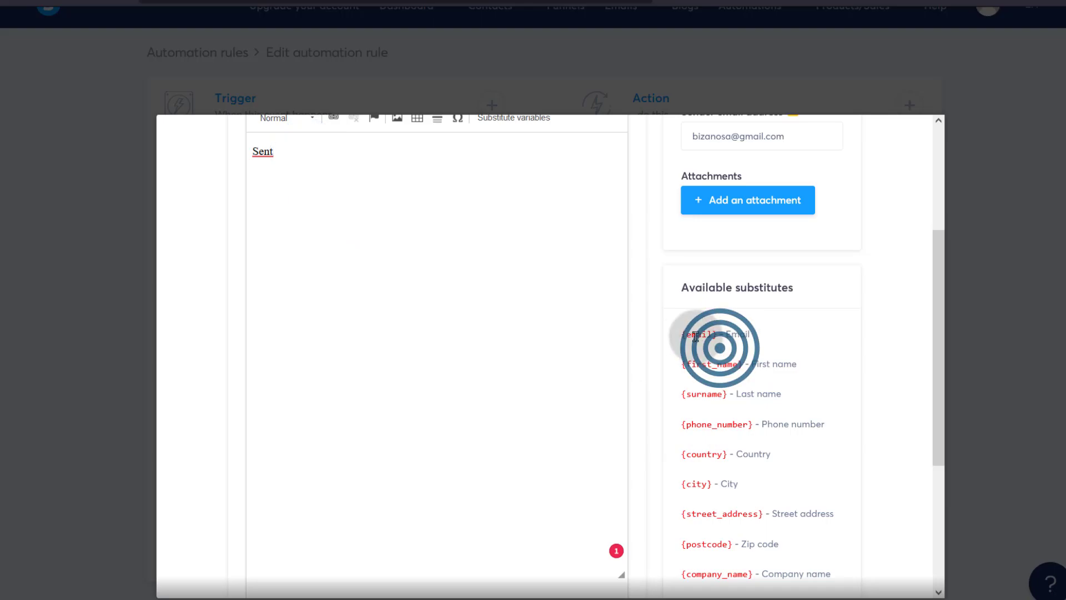
{"action": "left_click", "coordinate": [716, 335]}
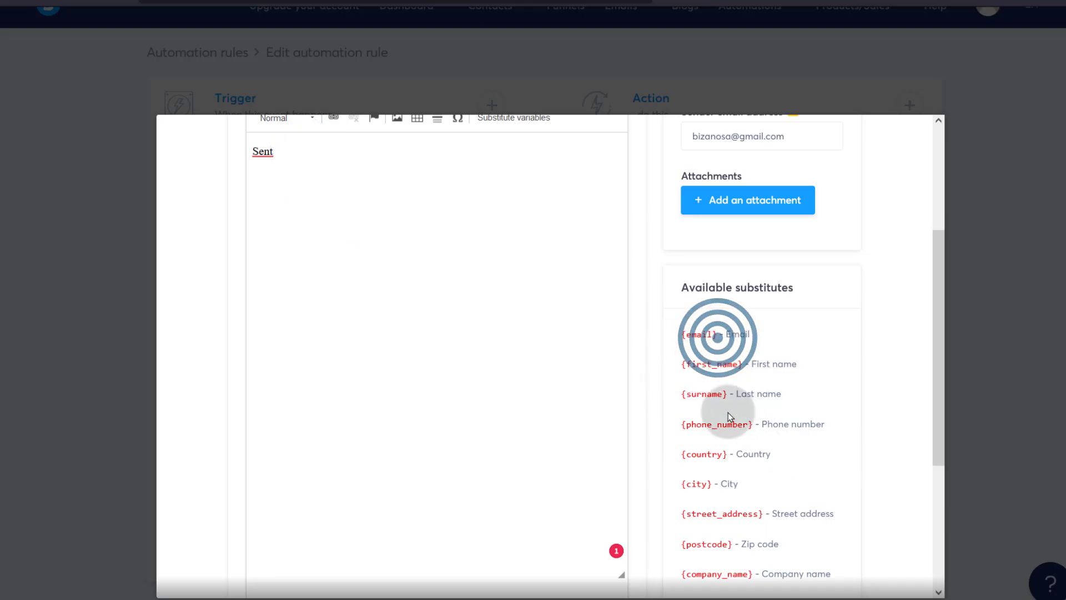
- Select the {first_name} placeholder, attempt saving the 'Send' email, and fill in the sender name
{"action": "scroll", "coordinate": [806, 347], "scroll_direction": "down", "scroll_amount": 2}
{"action": "scroll", "coordinate": [690, 344], "scroll_direction": "up", "scroll_amount": 3}
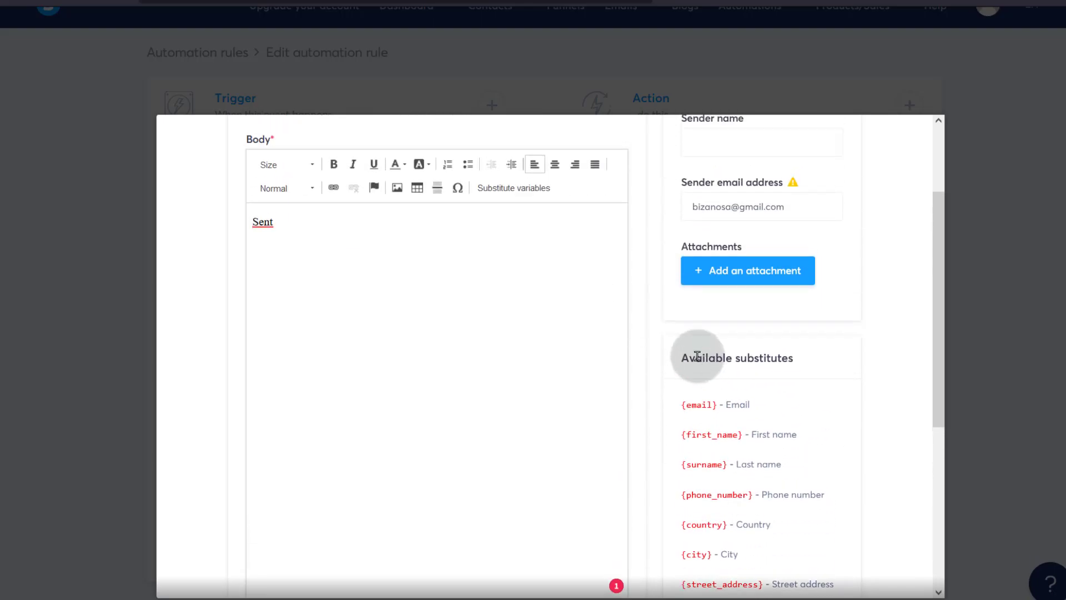
{"action": "left_click_drag", "start_coordinate": [683, 406], "coordinate": [745, 407]}
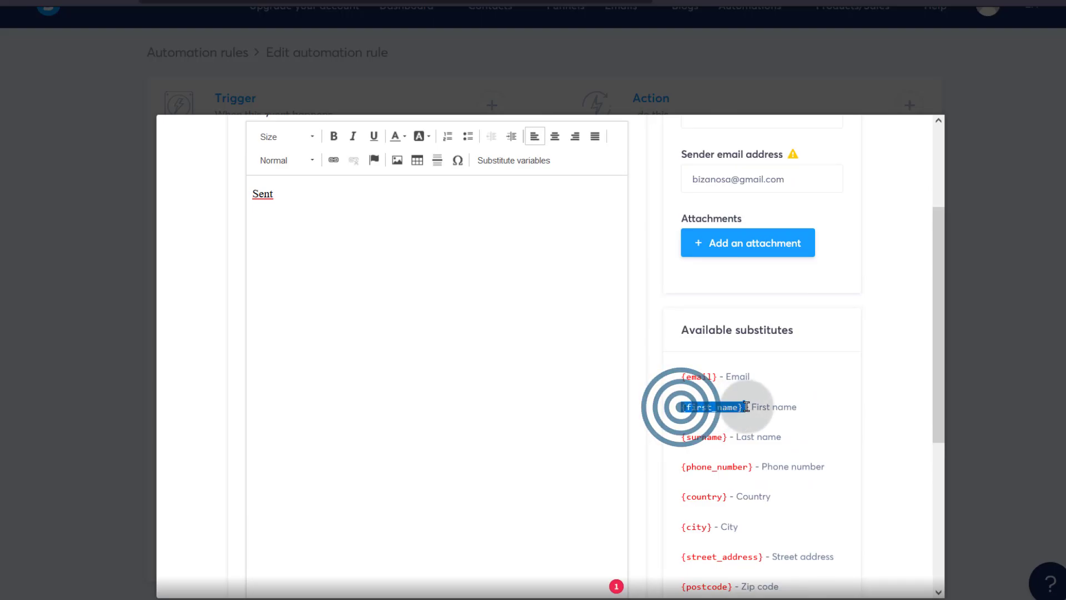
{"action": "scroll", "coordinate": [715, 418], "scroll_direction": "down", "scroll_amount": 5}
{"action": "left_click", "coordinate": [816, 545]}
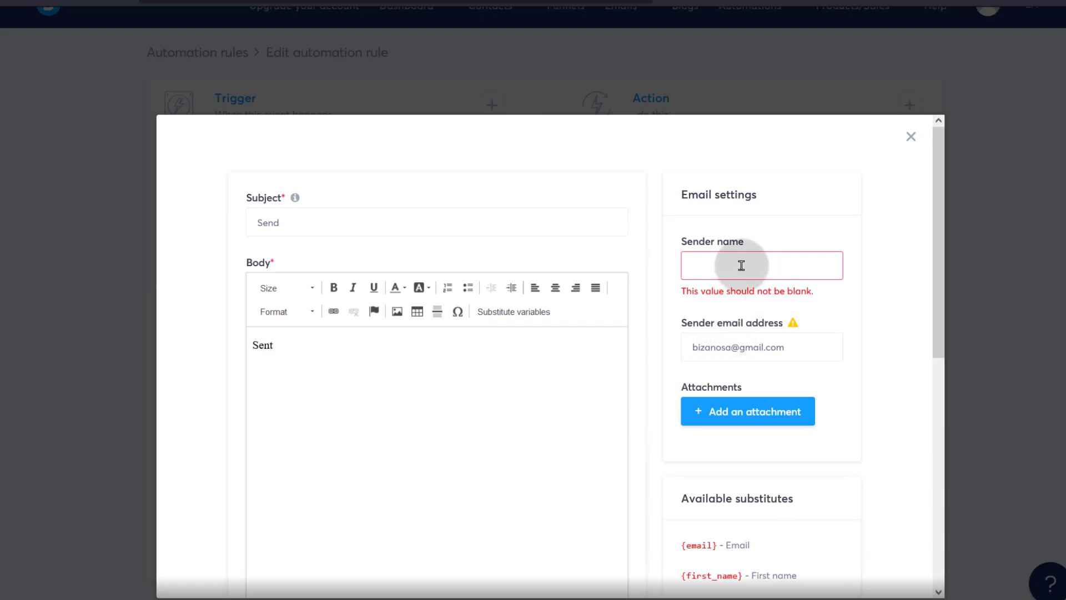
{"action": "left_click", "coordinate": [702, 264]}
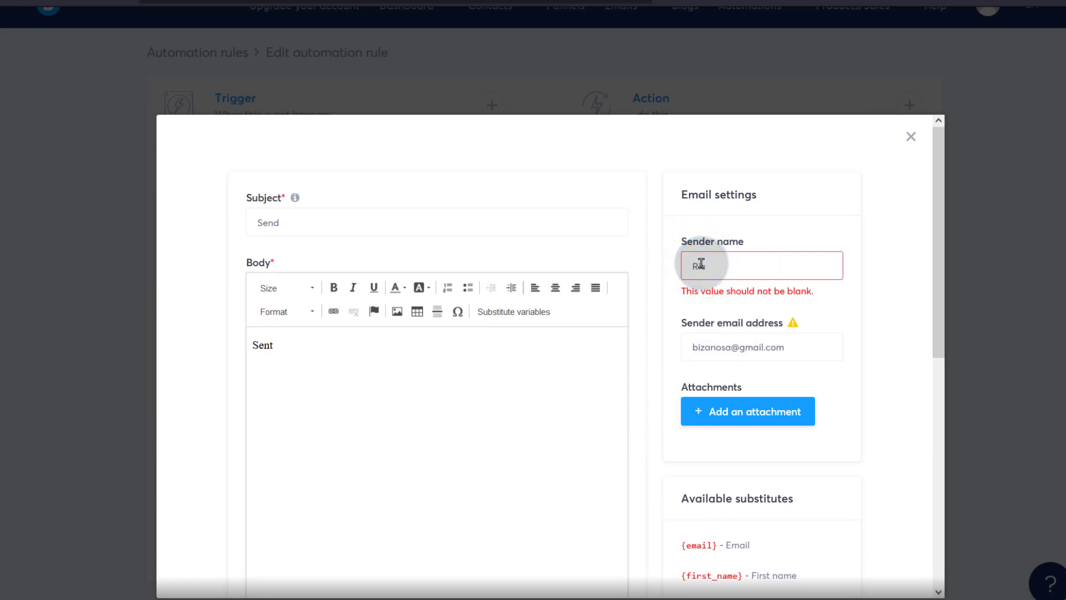
{"action": "scroll", "coordinate": [778, 519], "scroll_direction": "down", "scroll_amount": 5}
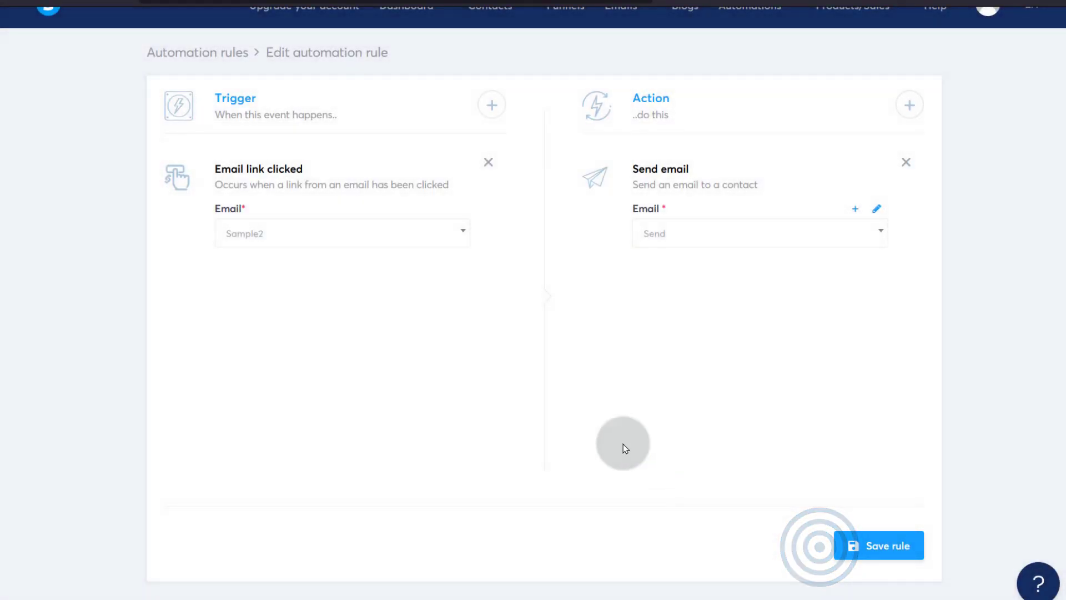
- Save the Email link clicked → Send email rule and dismiss the payment-profile notice
{"action": "left_click", "coordinate": [895, 547]}
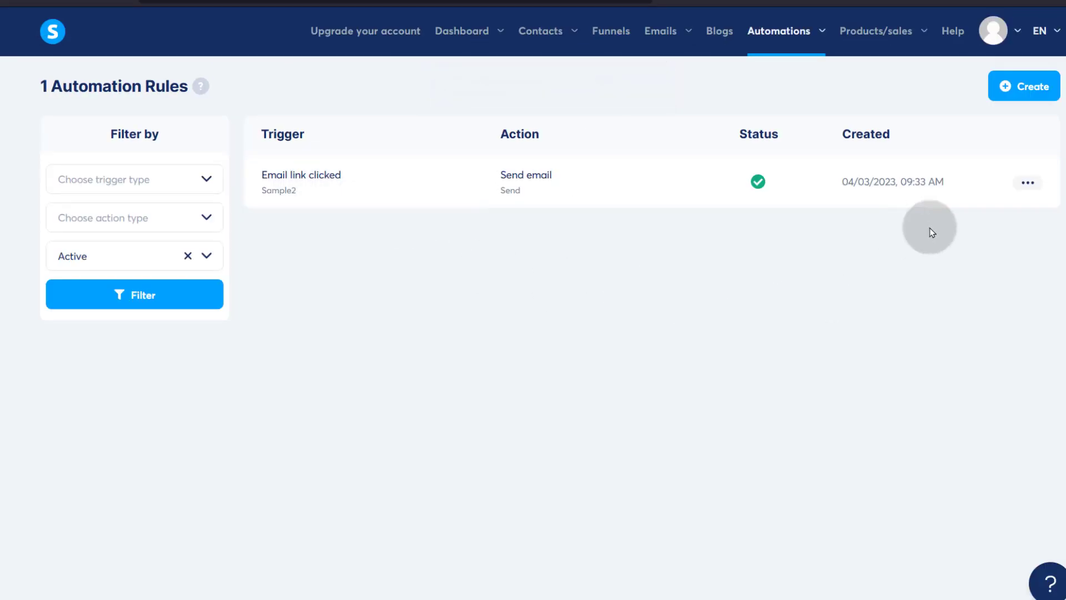
{"action": "left_click", "coordinate": [1027, 86]}
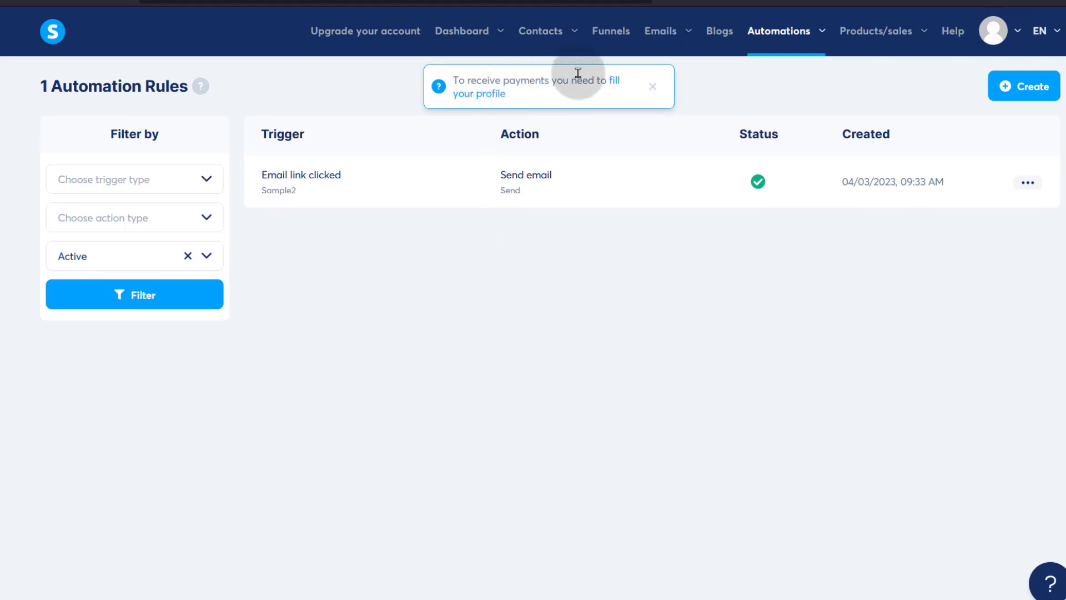
{"action": "left_click", "coordinate": [651, 86]}
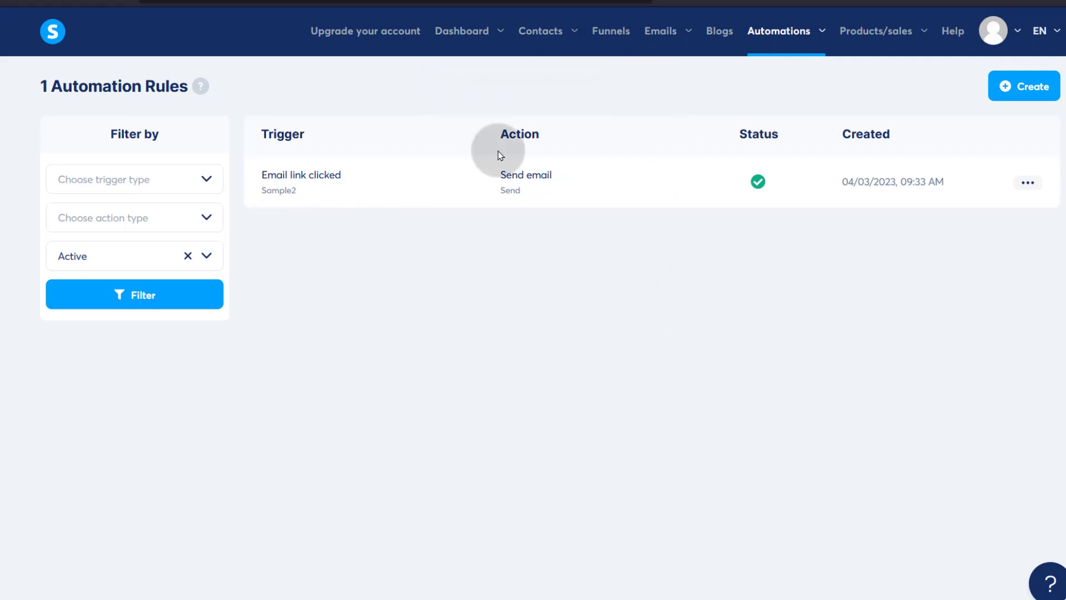
{"action": "mouse_move", "coordinate": [820, 32]}
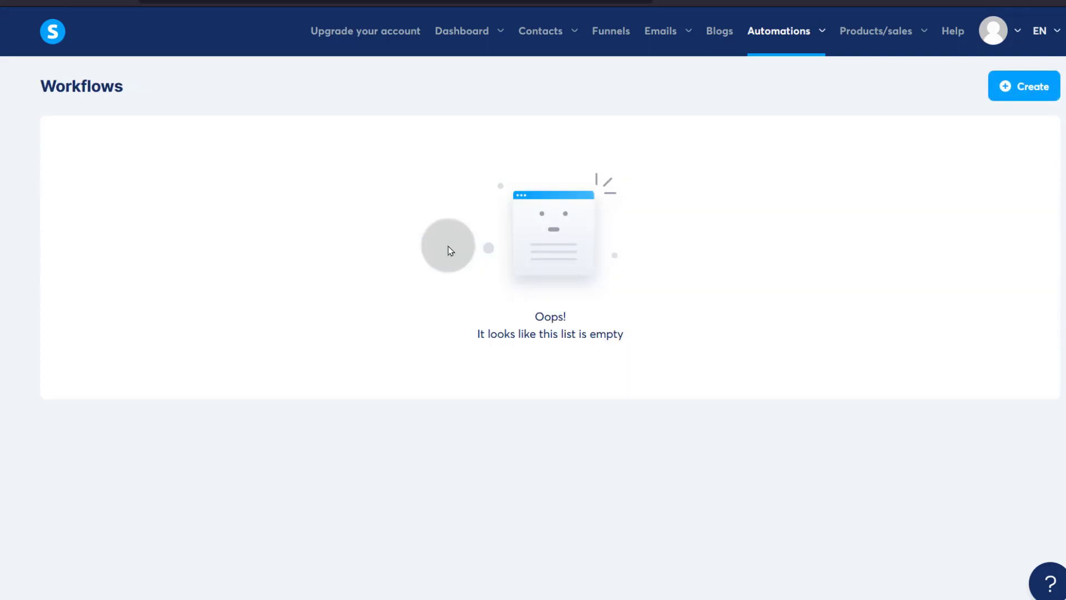
- Create a new workflow named 'Signup' and save it
{"action": "left_click", "coordinate": [1027, 88]}
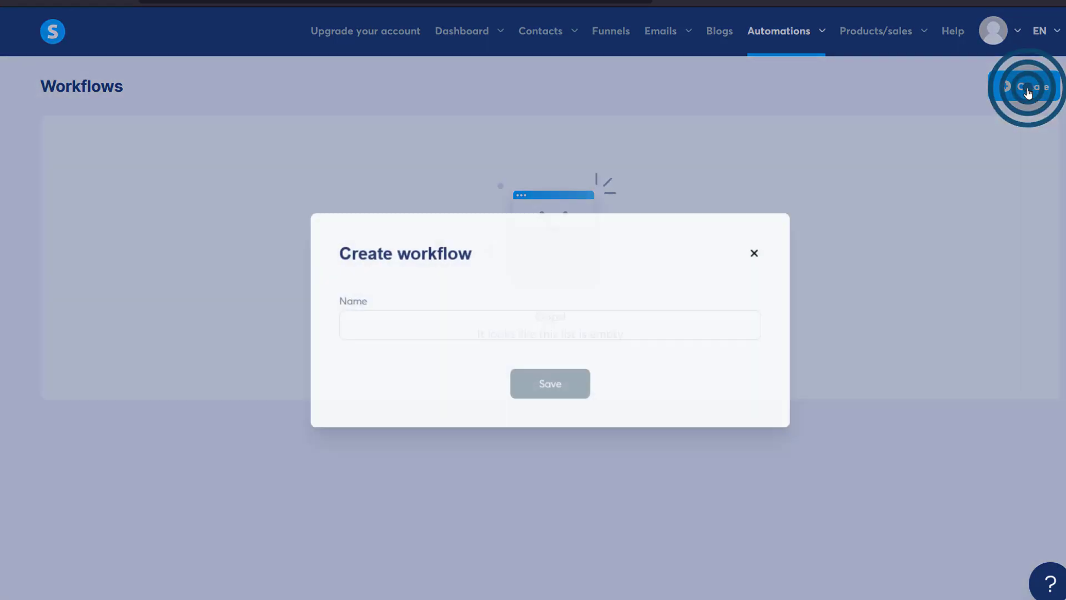
{"action": "left_click", "coordinate": [373, 322]}
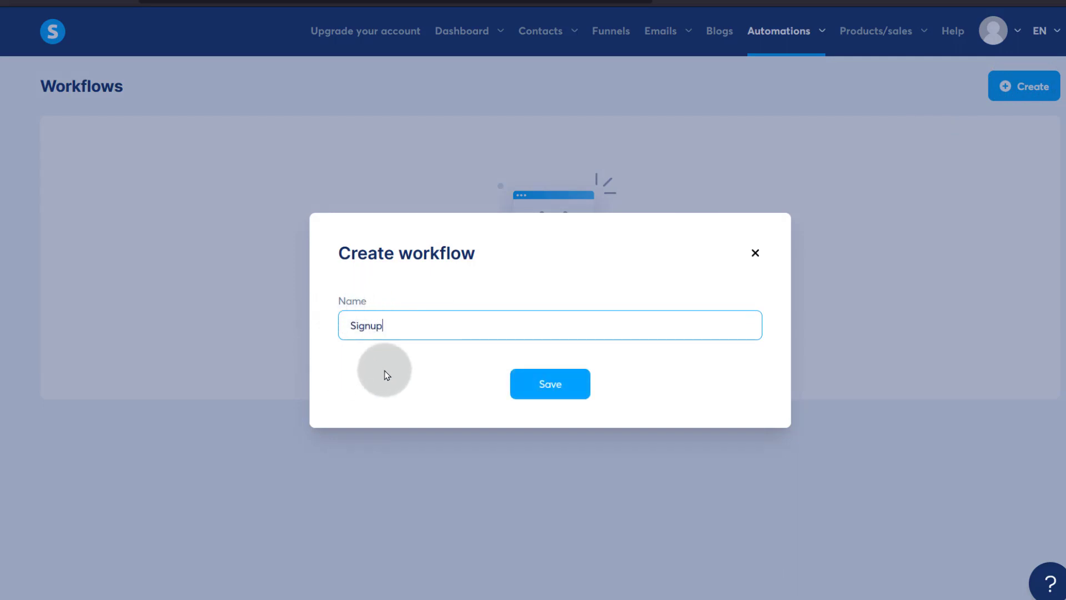
{"action": "key", "text": "Return"}
{"action": "left_click", "coordinate": [1033, 178]}
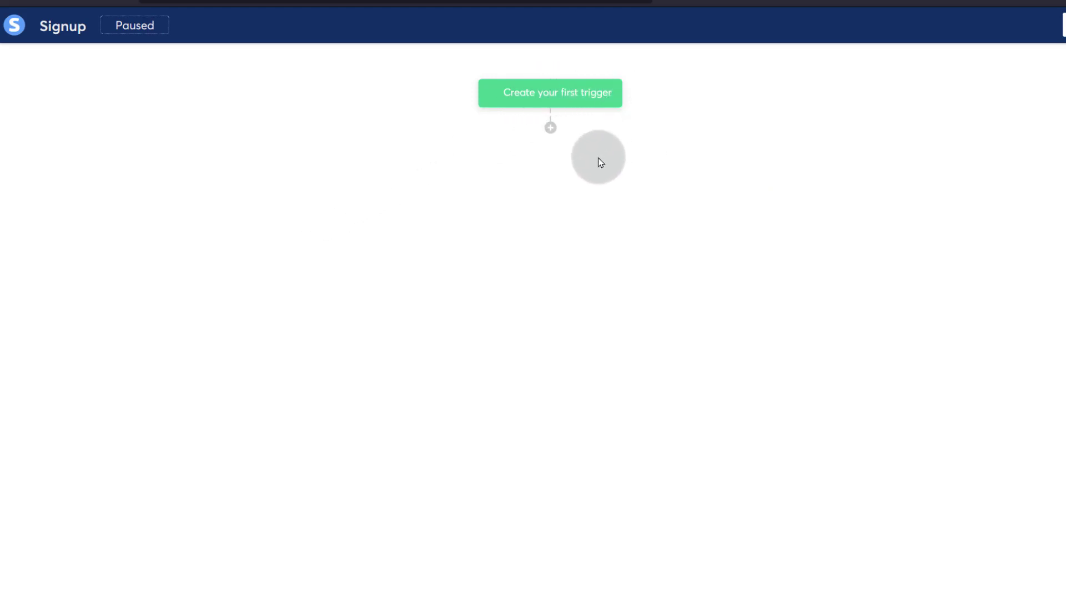
- Try adding a Subscribe to campaign action step, then cancel it
{"action": "left_click", "coordinate": [549, 129]}
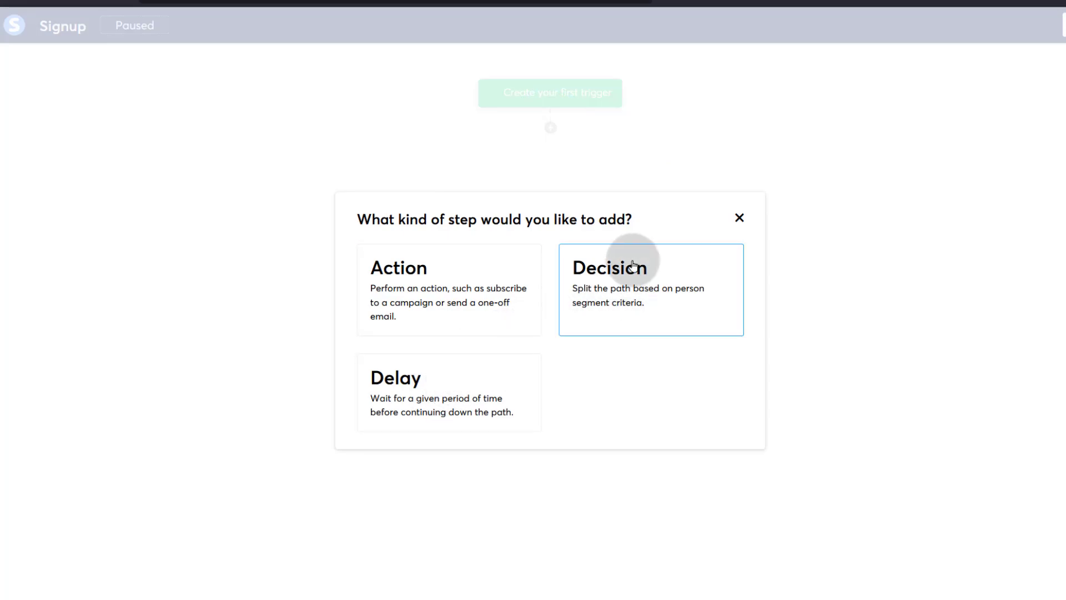
{"action": "left_click", "coordinate": [412, 278]}
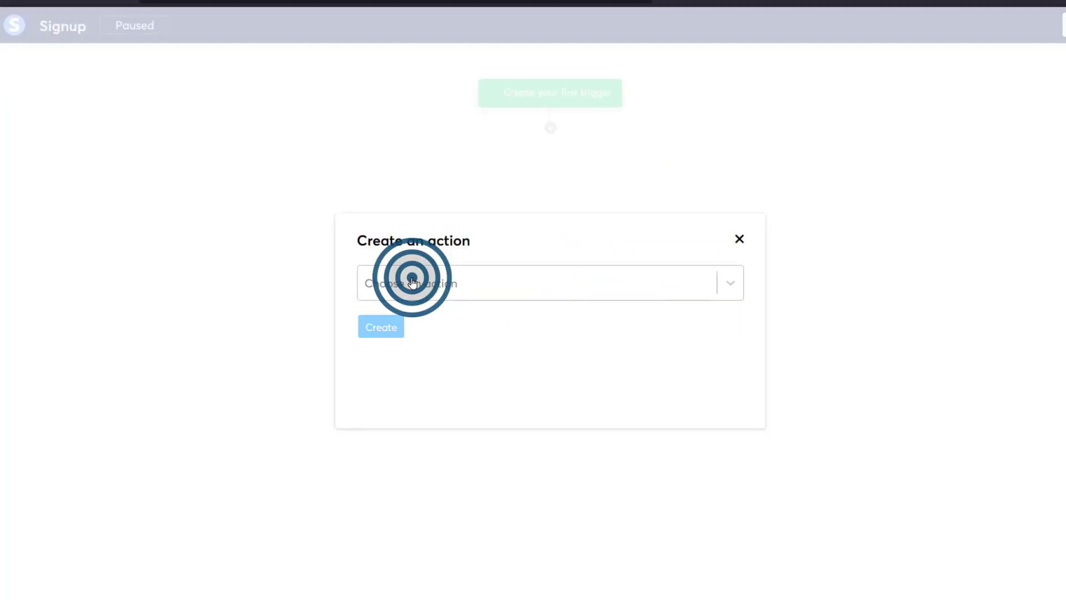
{"action": "left_click", "coordinate": [450, 285]}
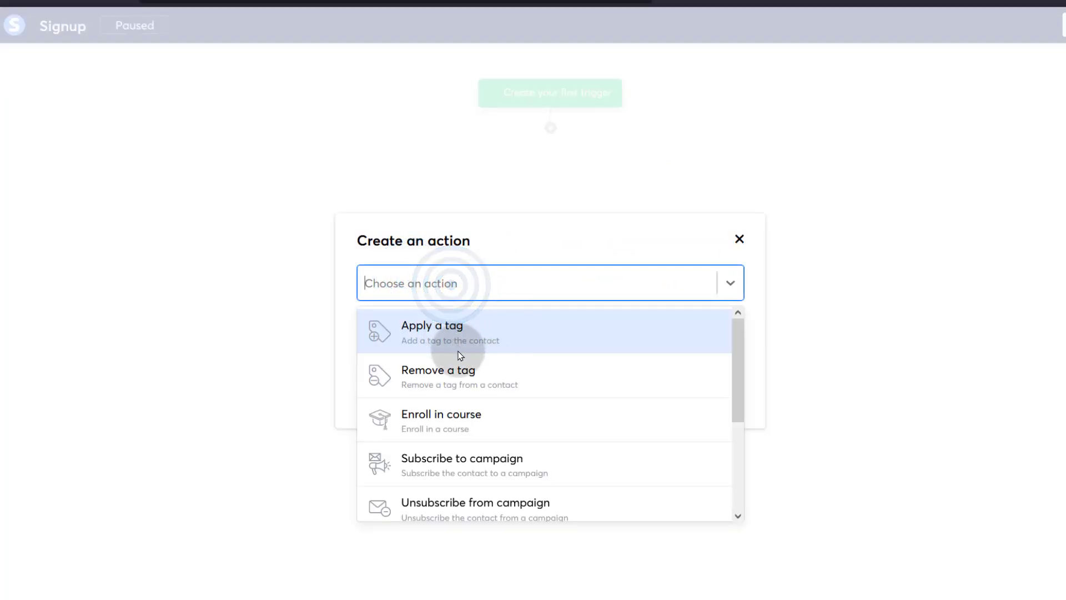
{"action": "left_click", "coordinate": [452, 469]}
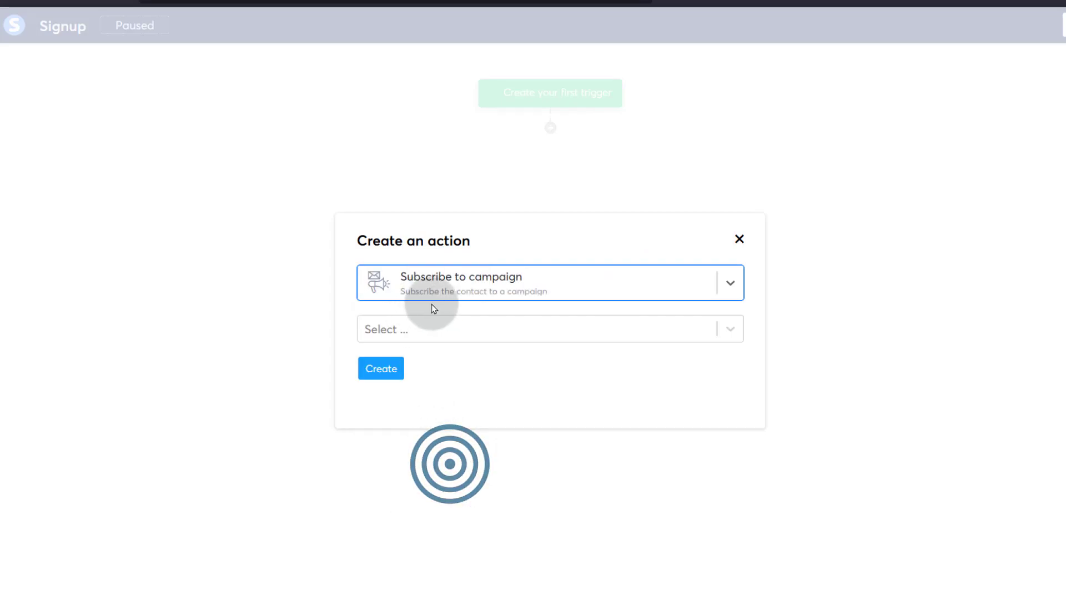
{"action": "left_click", "coordinate": [411, 328]}
{"action": "left_click", "coordinate": [395, 261]}
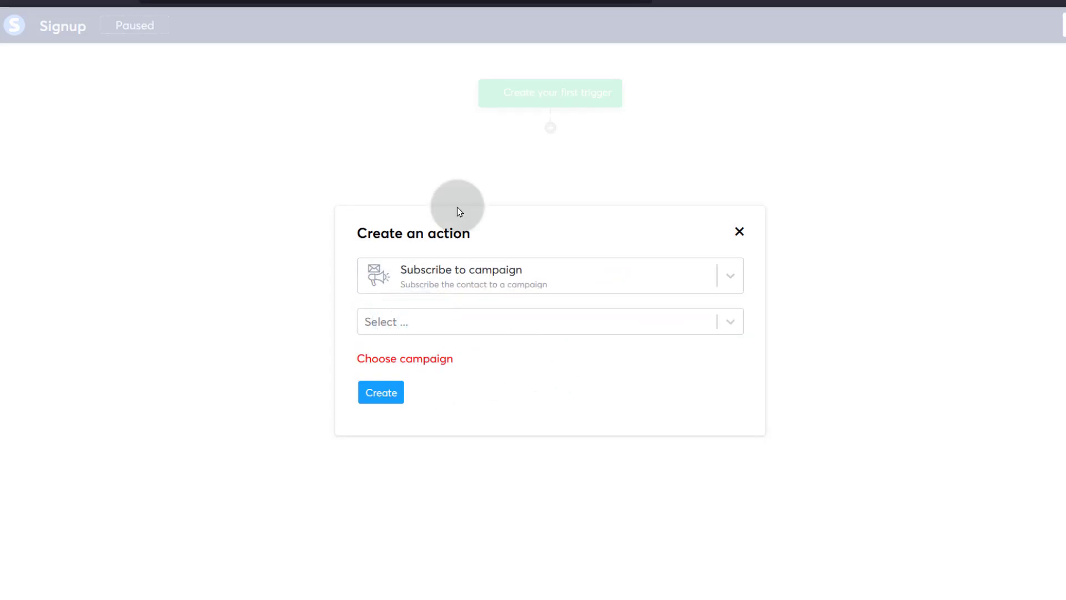
{"action": "left_click", "coordinate": [740, 232]}
- Add a decision checking whether a link in the Sample2 email was clicked
{"action": "left_click", "coordinate": [550, 128]}
{"action": "left_click", "coordinate": [624, 269]}
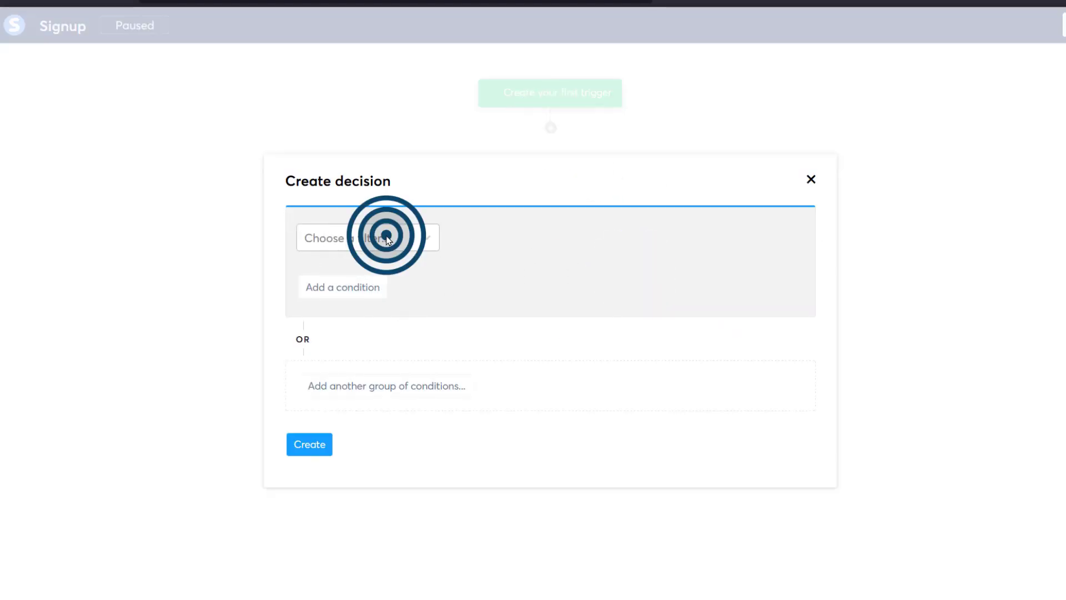
{"action": "left_click", "coordinate": [387, 237]}
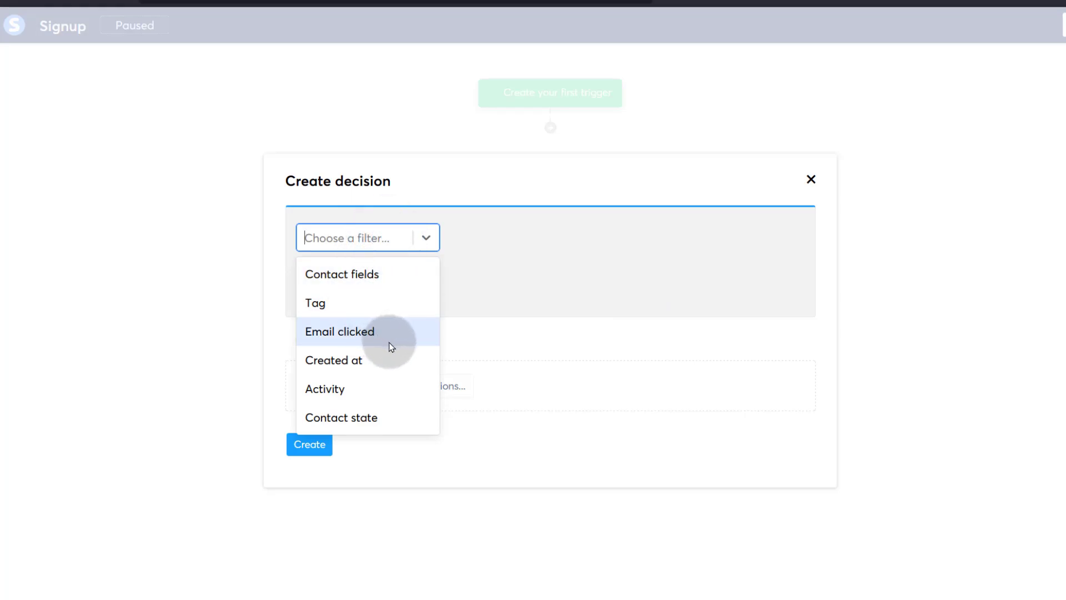
{"action": "left_click", "coordinate": [361, 333]}
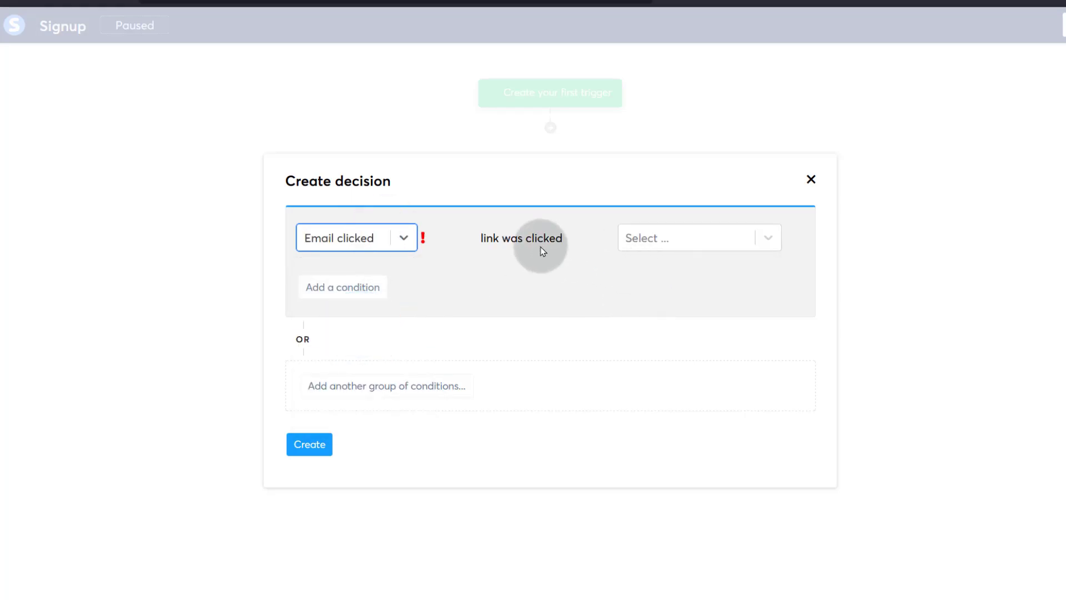
{"action": "left_click", "coordinate": [704, 251]}
{"action": "left_click", "coordinate": [674, 302]}
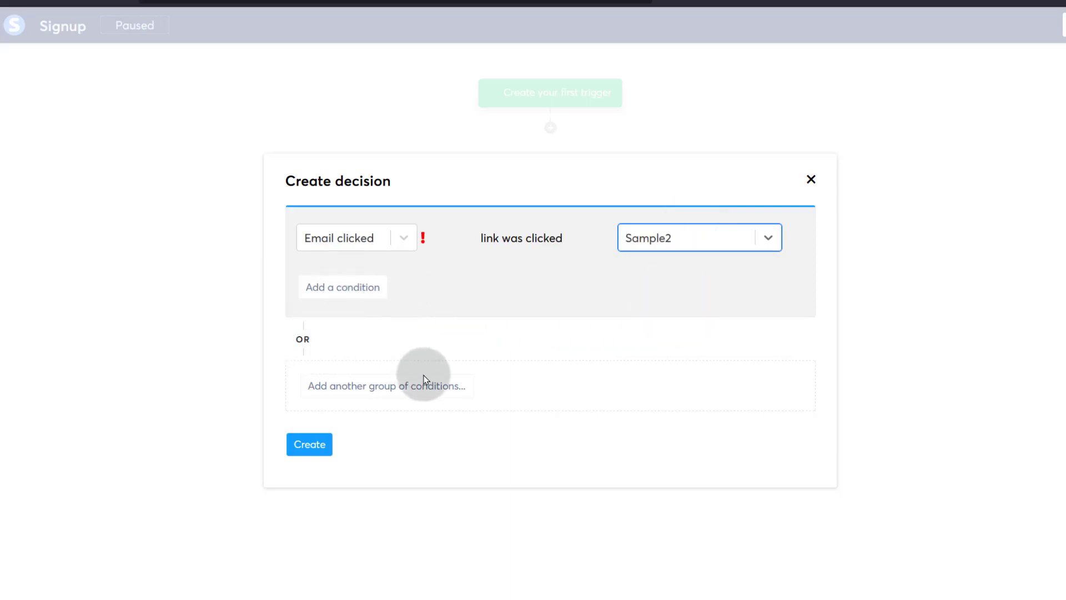
{"action": "left_click", "coordinate": [309, 444]}
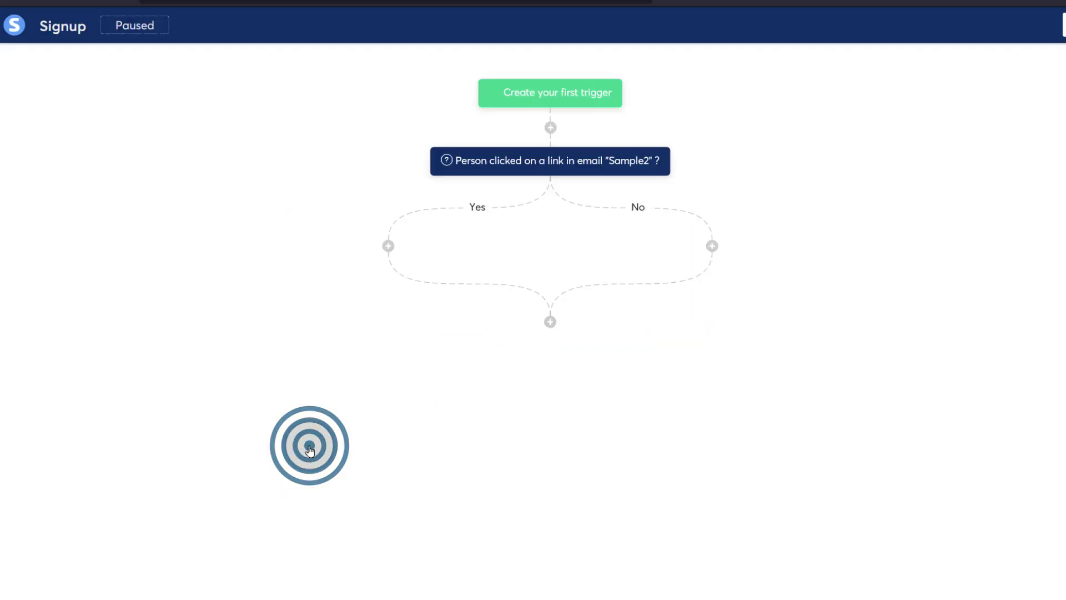
- Add a 'Send an email' action using the email named Send after the decision
{"action": "left_click", "coordinate": [555, 321]}
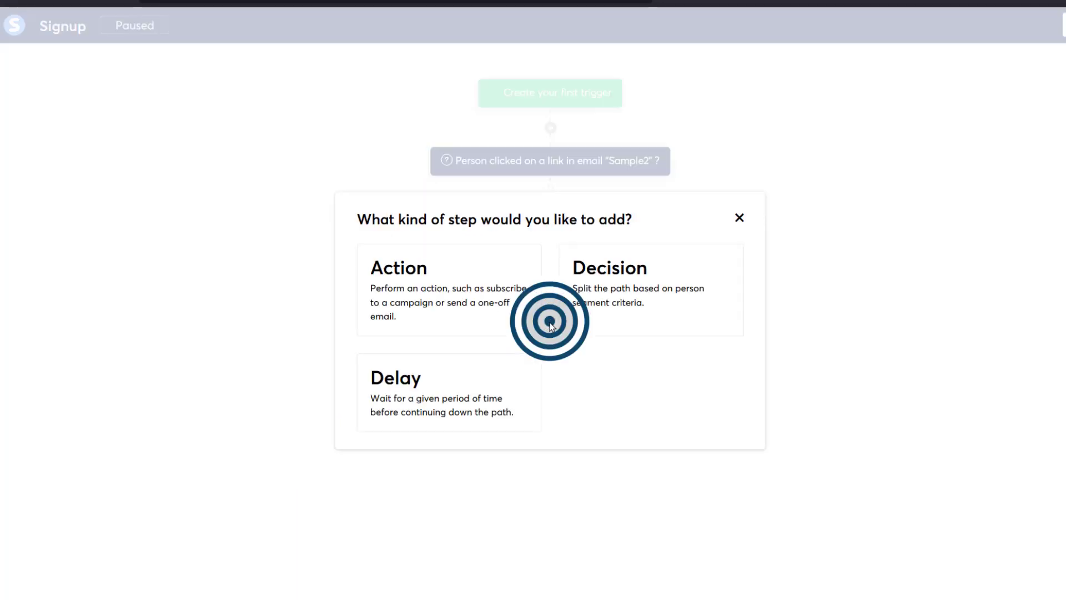
{"action": "left_click", "coordinate": [409, 295]}
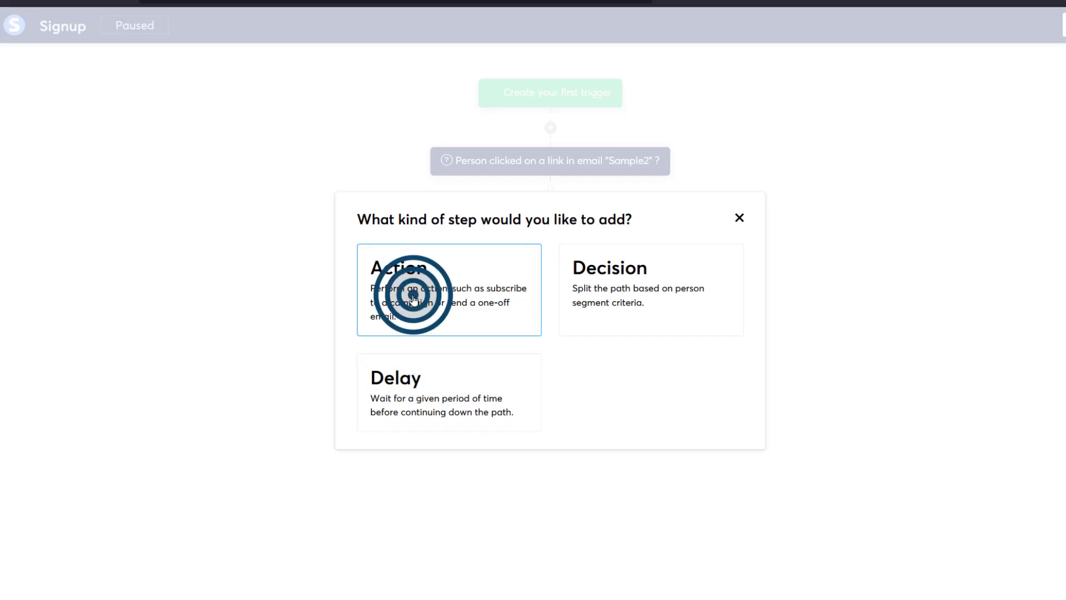
{"action": "left_click", "coordinate": [435, 283]}
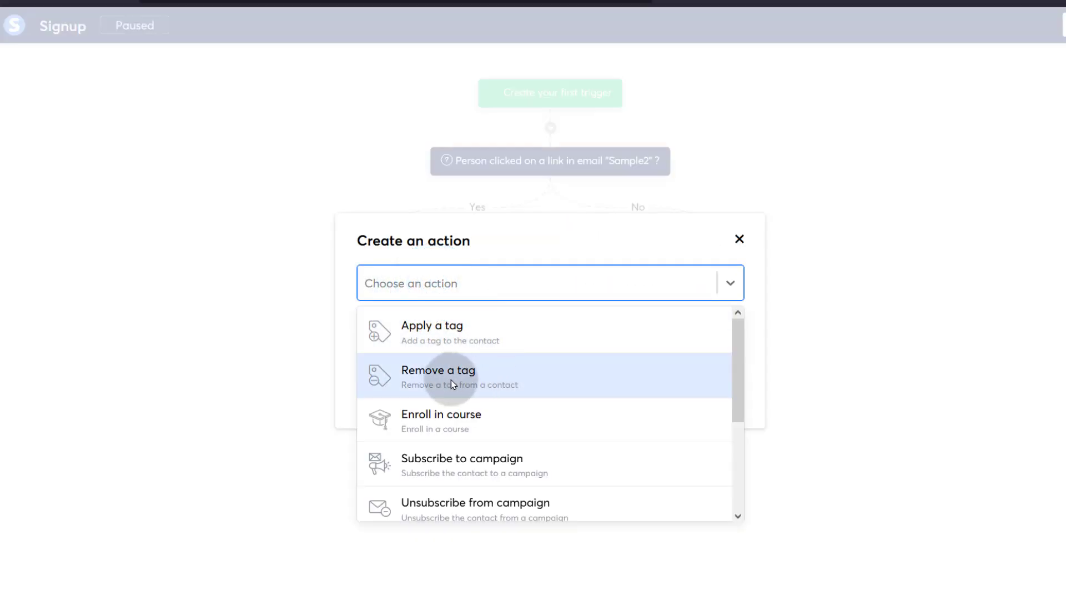
{"action": "scroll", "coordinate": [515, 438], "scroll_direction": "down", "scroll_amount": 2}
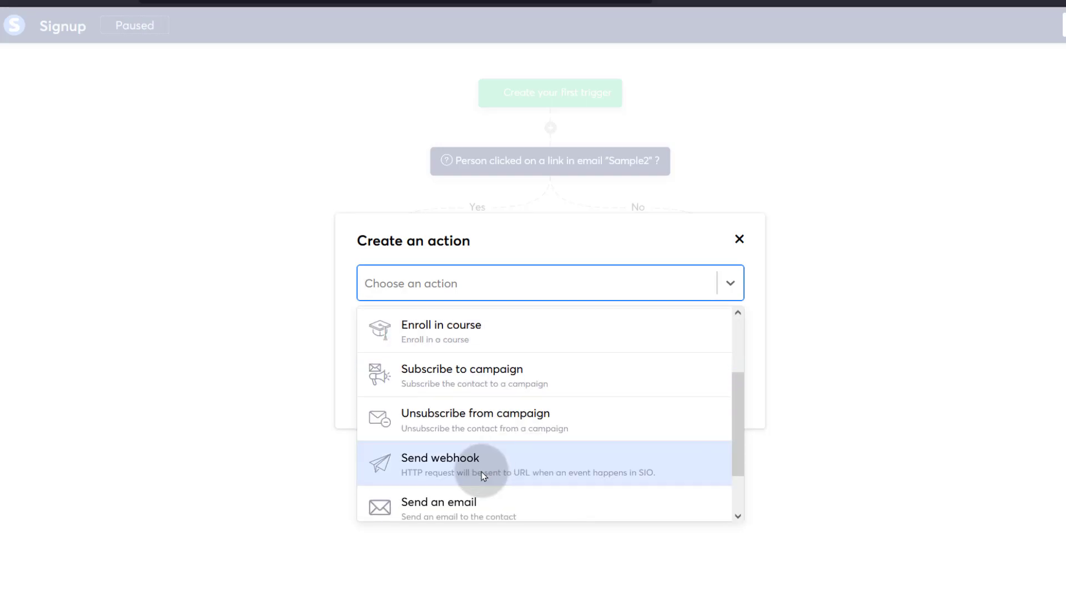
{"action": "scroll", "coordinate": [548, 443], "scroll_direction": "down", "scroll_amount": 1}
{"action": "left_click", "coordinate": [454, 449]}
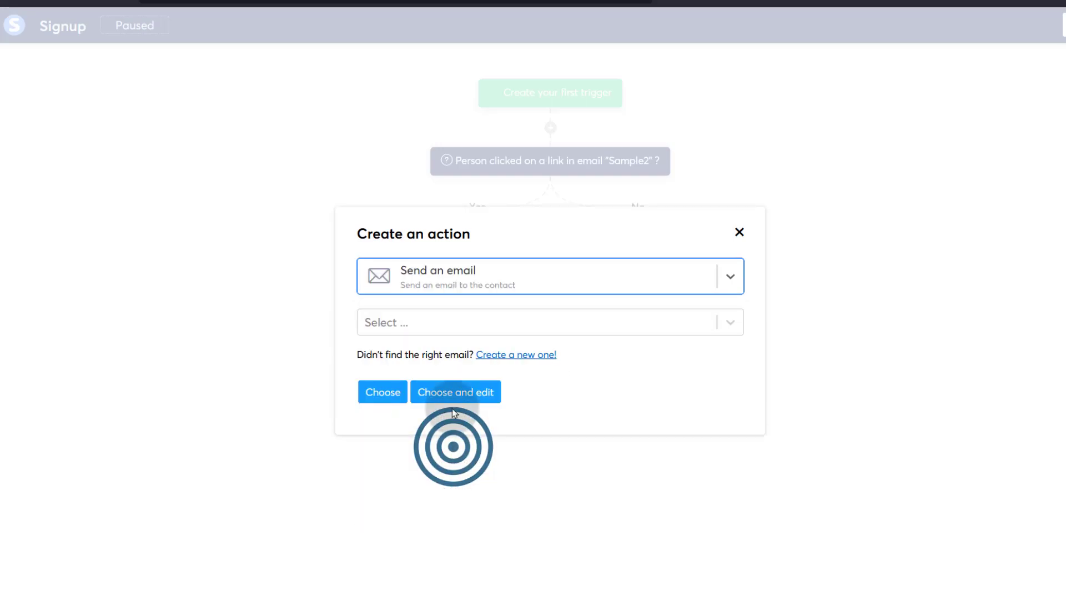
{"action": "left_click", "coordinate": [422, 320]}
{"action": "left_click", "coordinate": [389, 351]}
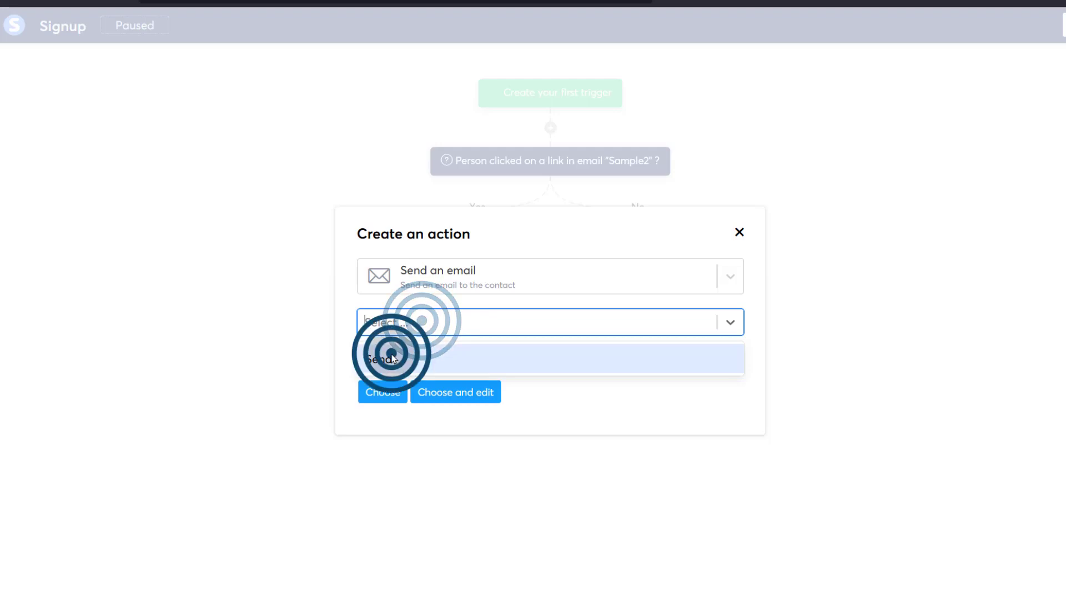
{"action": "left_click", "coordinate": [458, 396]}
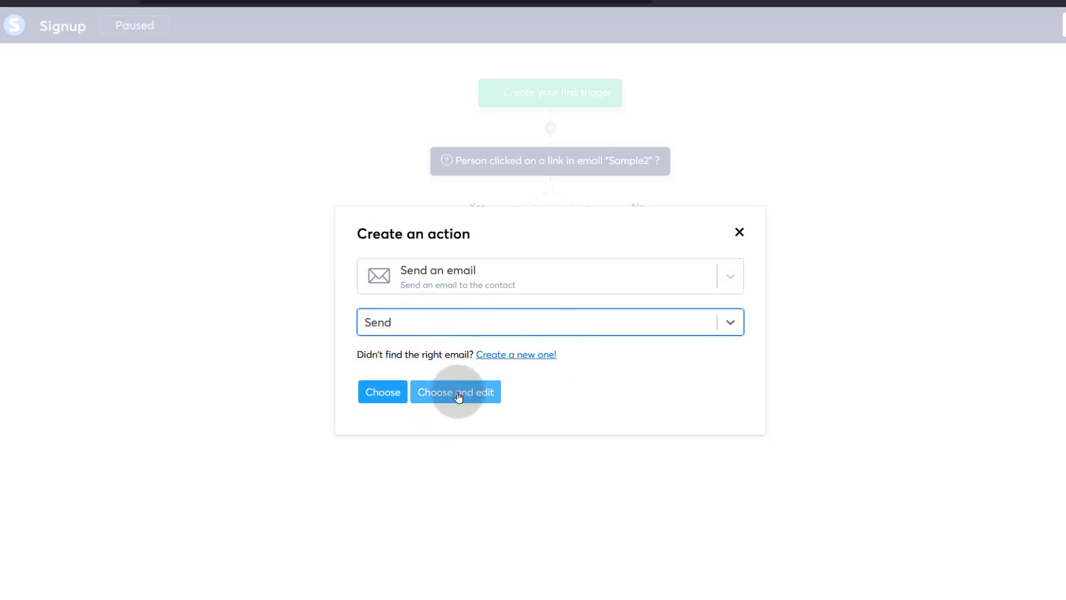
{"action": "left_click", "coordinate": [383, 391]}
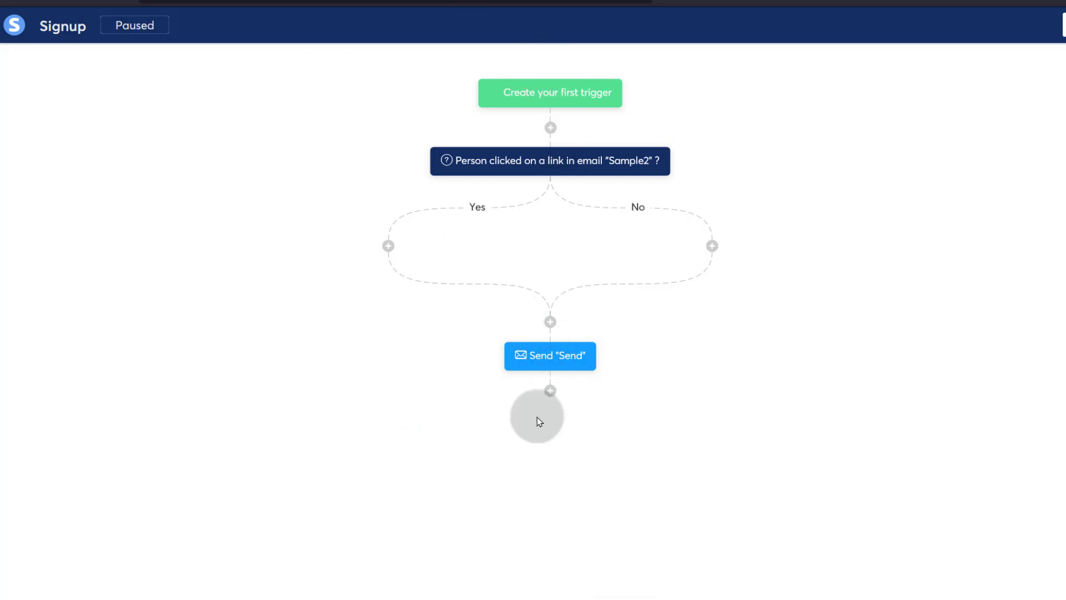
{"action": "left_click", "coordinate": [553, 388]}
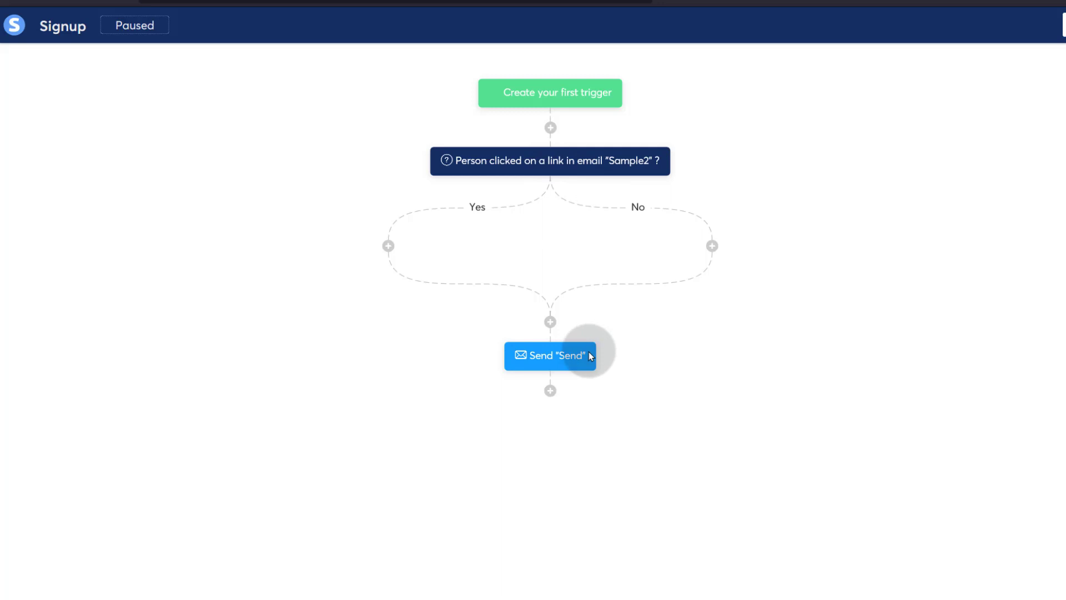
- Start an action step at the end of the flow, then cancel it
{"action": "left_click", "coordinate": [556, 394]}
{"action": "left_click", "coordinate": [411, 280]}
{"action": "left_click", "coordinate": [458, 279]}
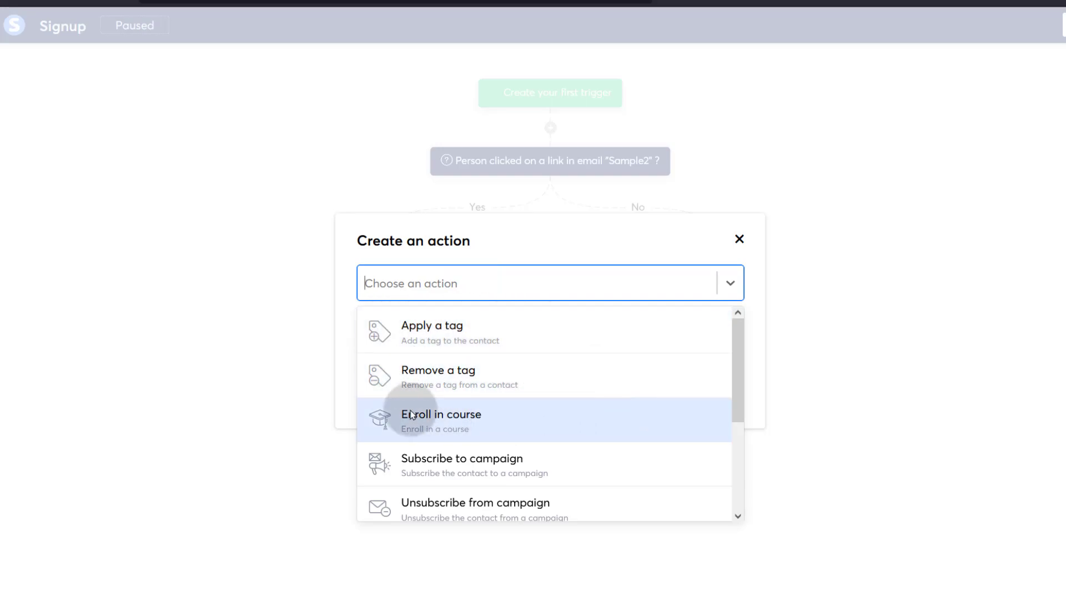
{"action": "scroll", "coordinate": [443, 467], "scroll_direction": "down", "scroll_amount": 3}
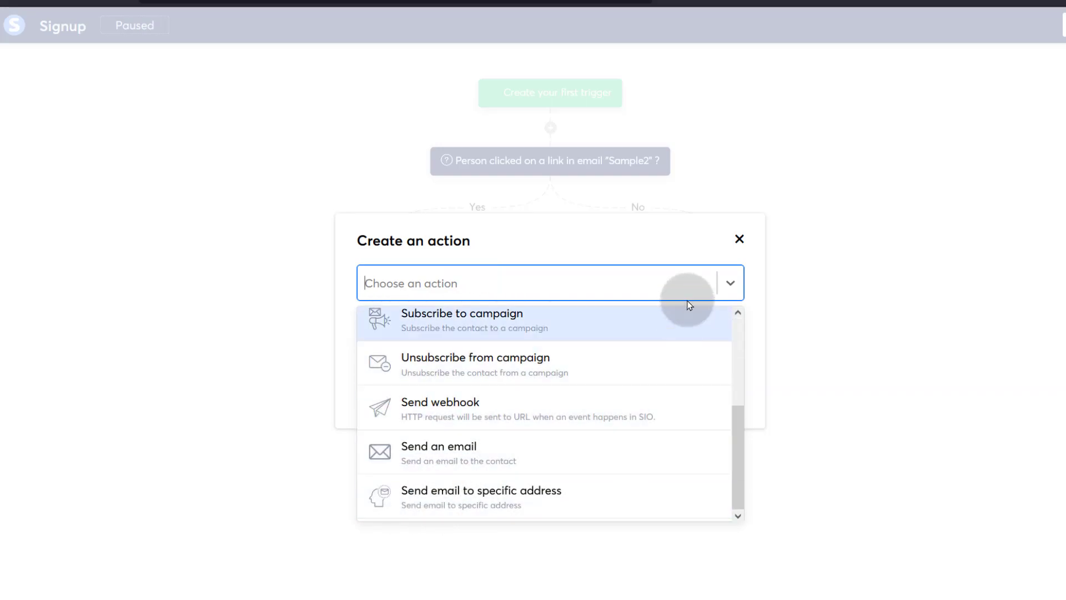
{"action": "left_click", "coordinate": [739, 239]}
- Try a 'Contact tagged with' decision step, discard it, and reopen the step-type chooser
{"action": "left_click", "coordinate": [550, 391]}
{"action": "left_click", "coordinate": [624, 278]}
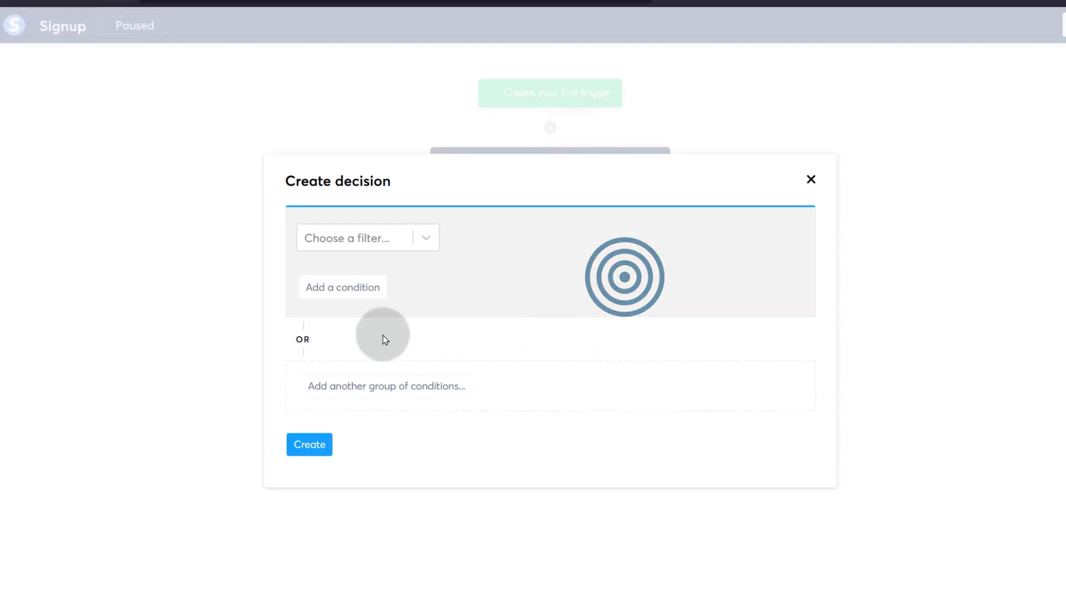
{"action": "left_click", "coordinate": [364, 239]}
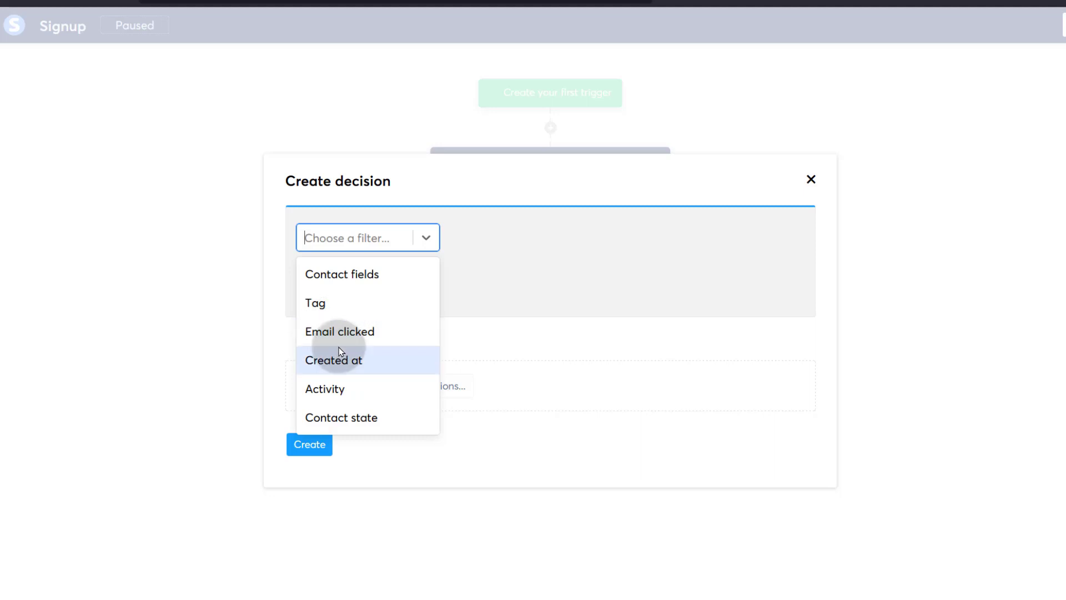
{"action": "left_click", "coordinate": [323, 303]}
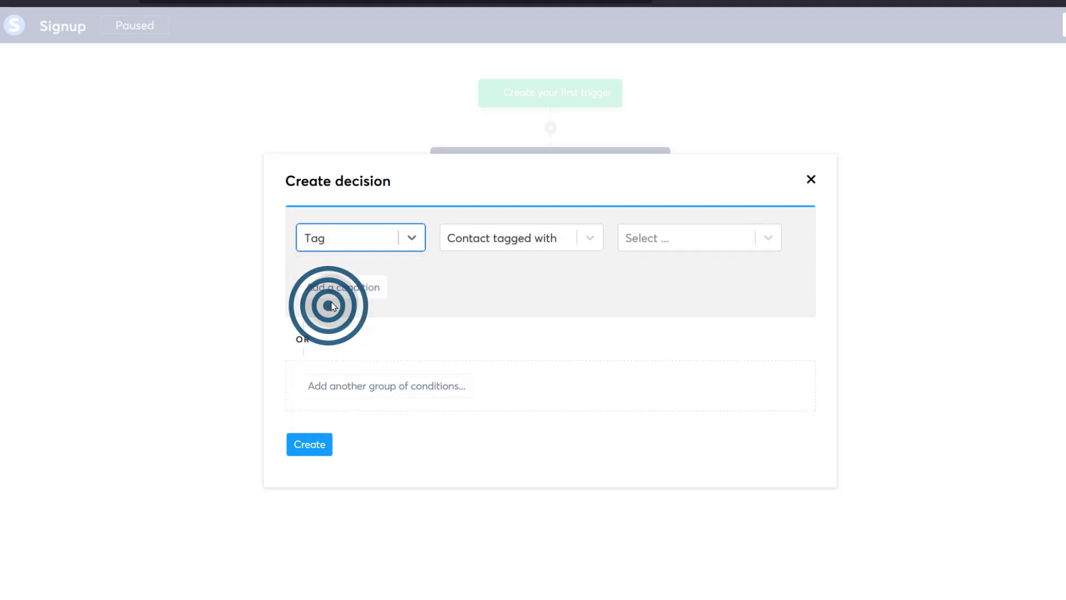
{"action": "left_click", "coordinate": [538, 240]}
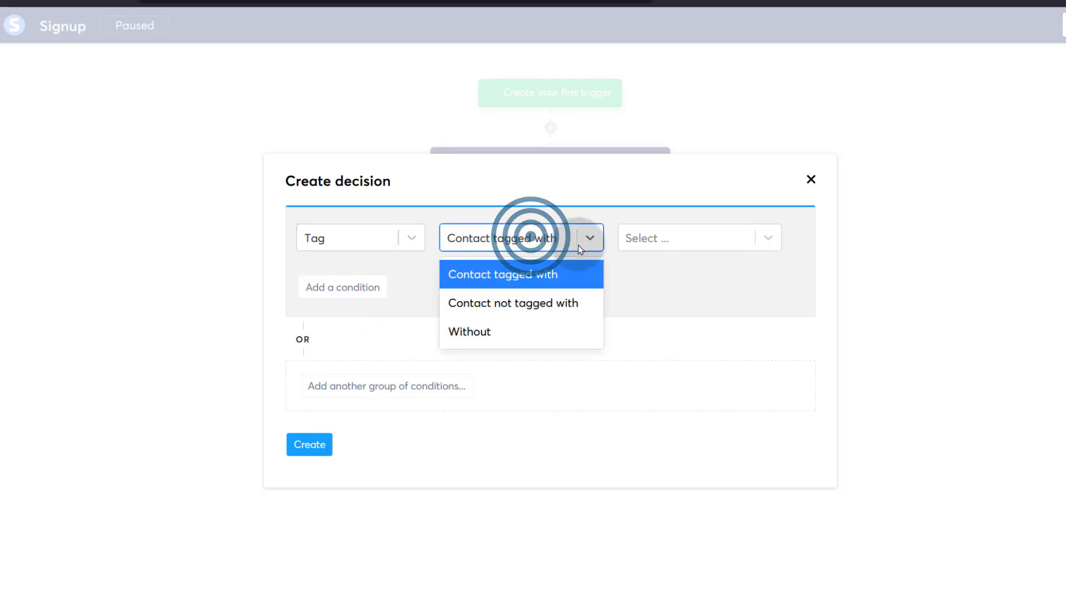
{"action": "left_click", "coordinate": [509, 278]}
{"action": "left_click", "coordinate": [669, 233]}
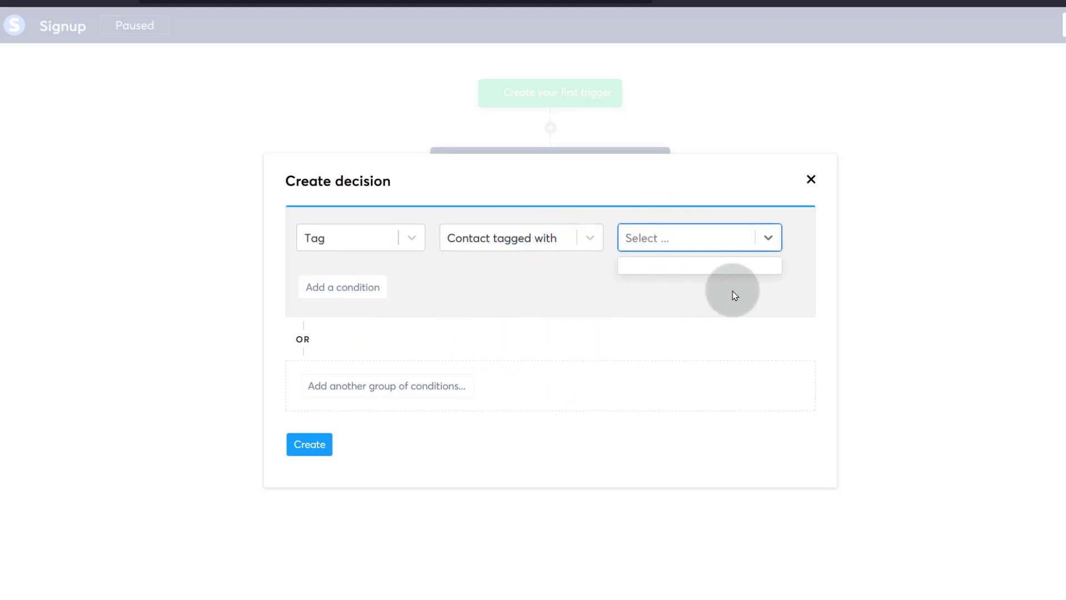
{"action": "left_click", "coordinate": [811, 179]}
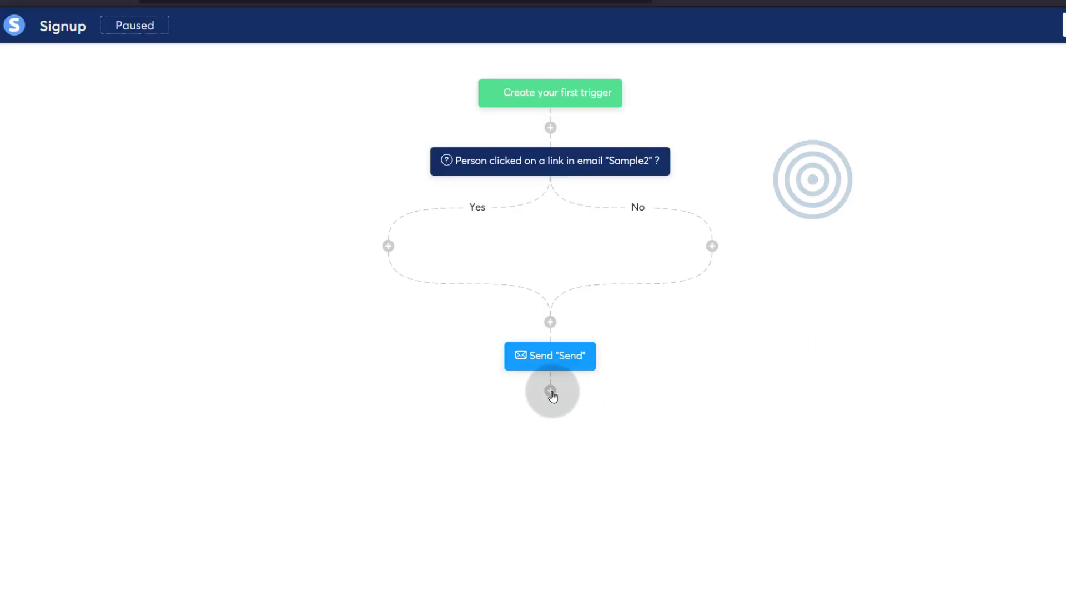
{"action": "left_click", "coordinate": [551, 390]}
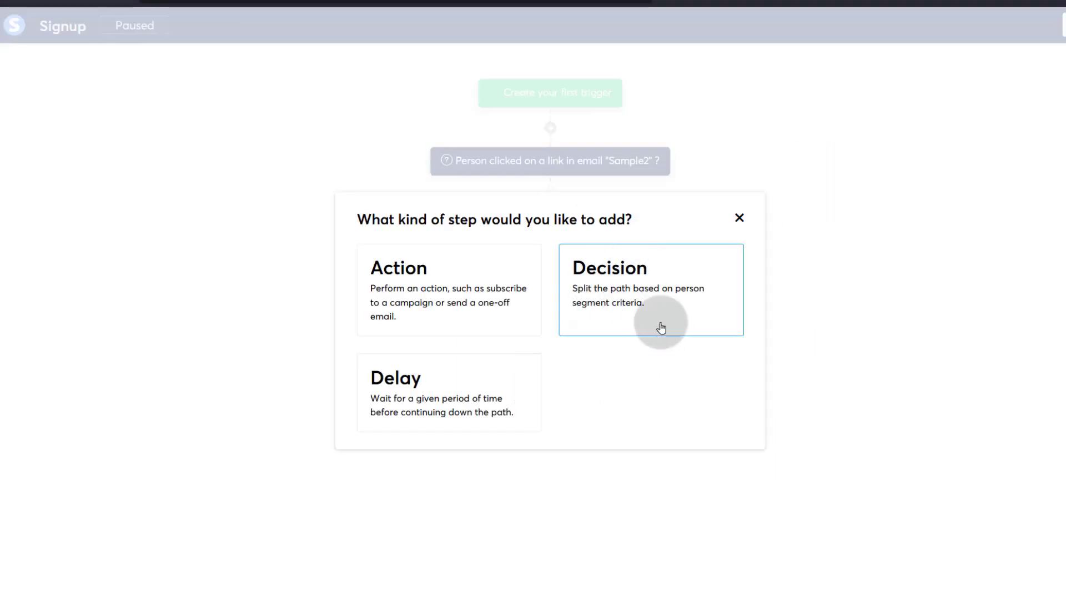
- Insert a 'Wait 10 days' delay before the Send email step
{"action": "left_click", "coordinate": [397, 383]}
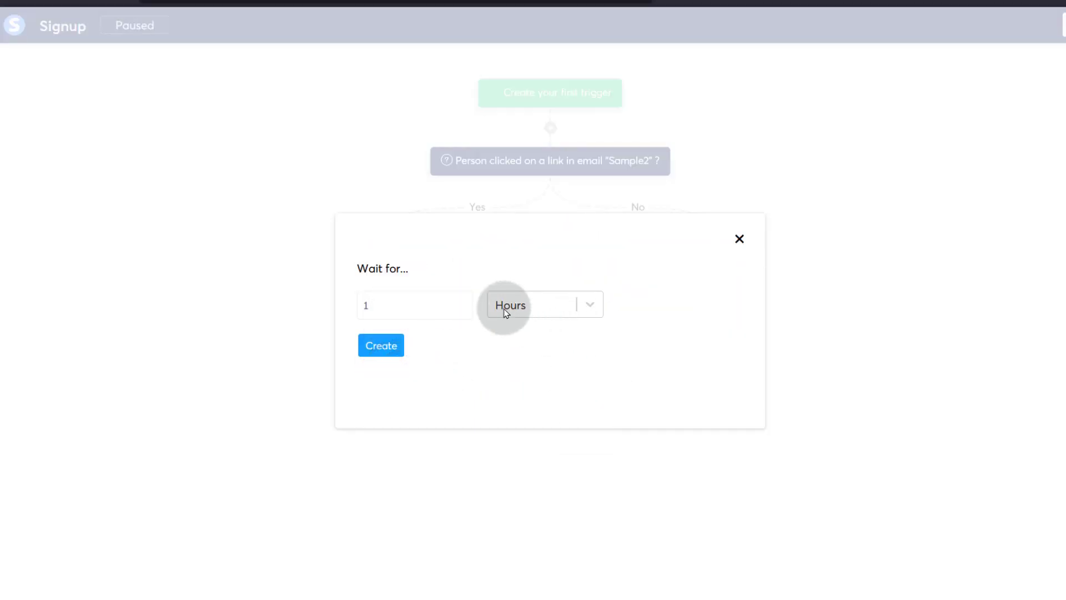
{"action": "left_click", "coordinate": [590, 305]}
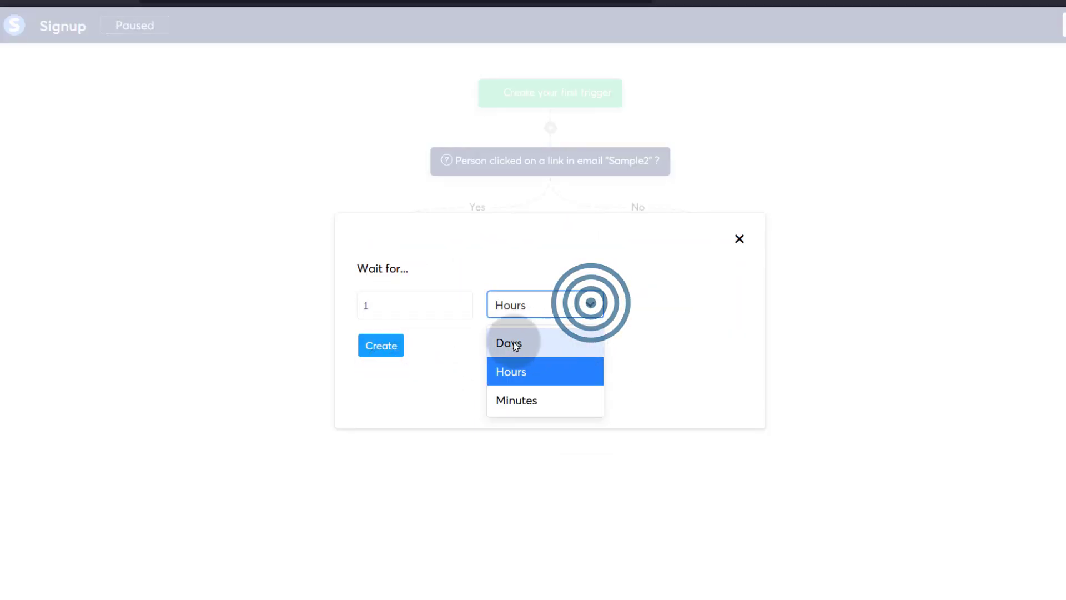
{"action": "left_click", "coordinate": [739, 238]}
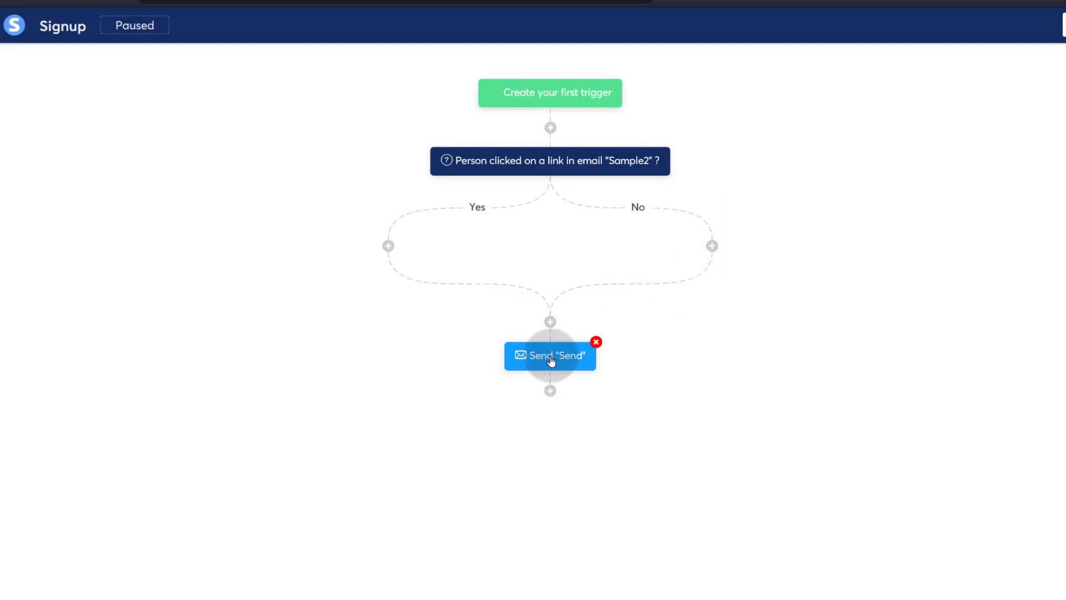
{"action": "left_click", "coordinate": [550, 323]}
{"action": "left_click", "coordinate": [402, 385]}
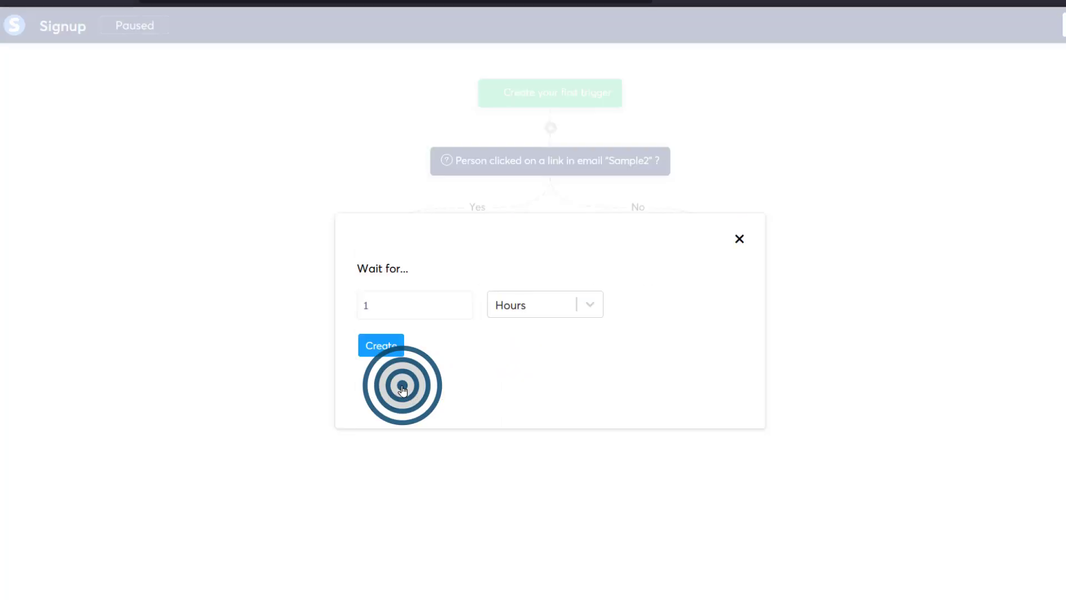
{"action": "left_click", "coordinate": [585, 305]}
{"action": "left_click", "coordinate": [514, 337]}
{"action": "left_click", "coordinate": [382, 306]}
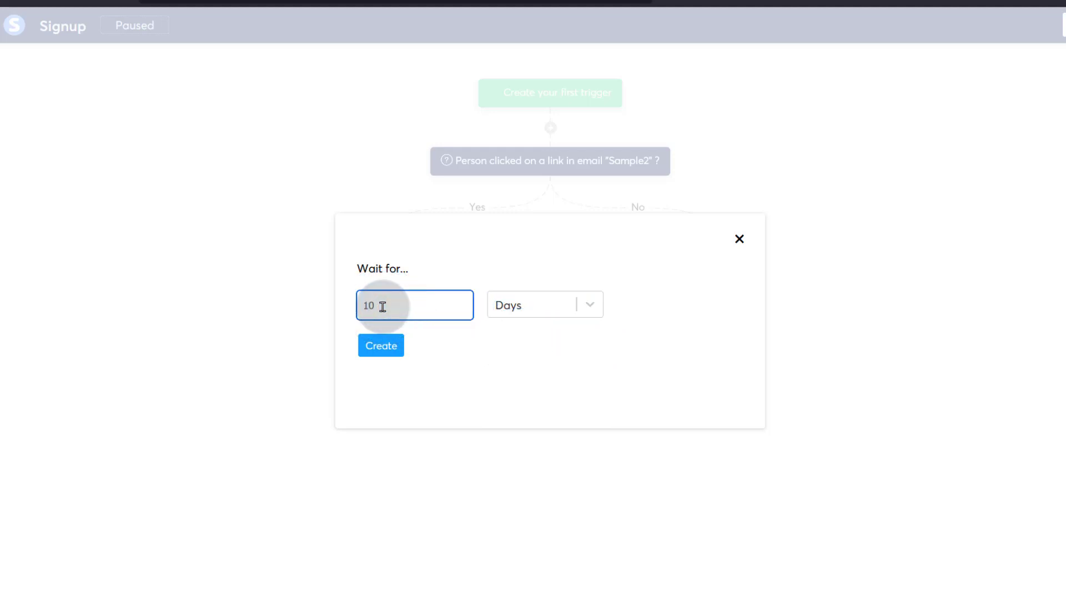
{"action": "left_click", "coordinate": [381, 346]}
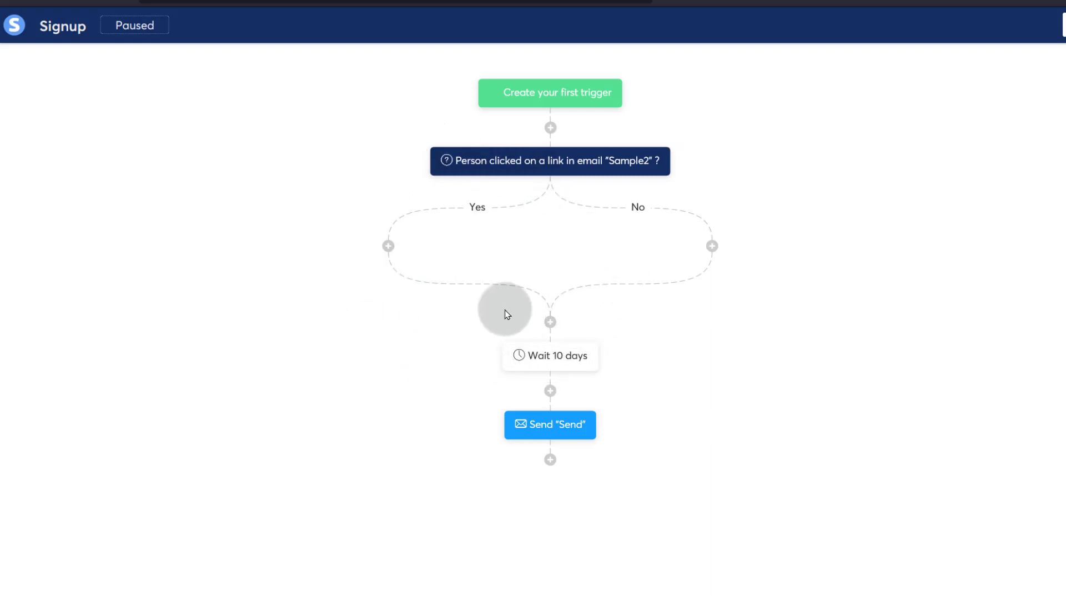
- Exit the Signup workflow editor back to Automations > Workflows
{"action": "mouse_move", "coordinate": [573, 375]}
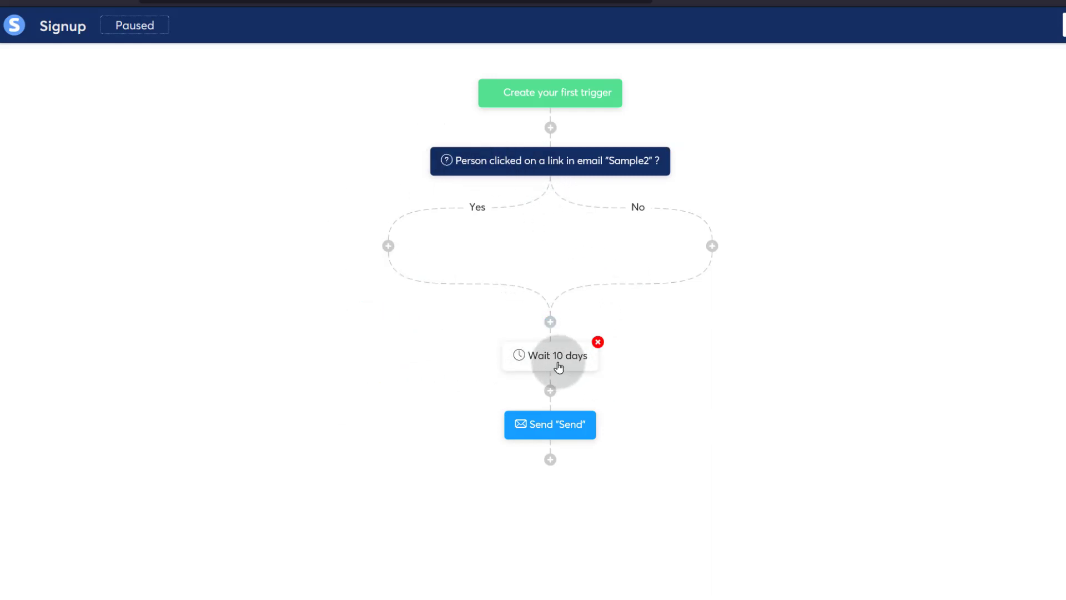
{"action": "mouse_move", "coordinate": [579, 434]}
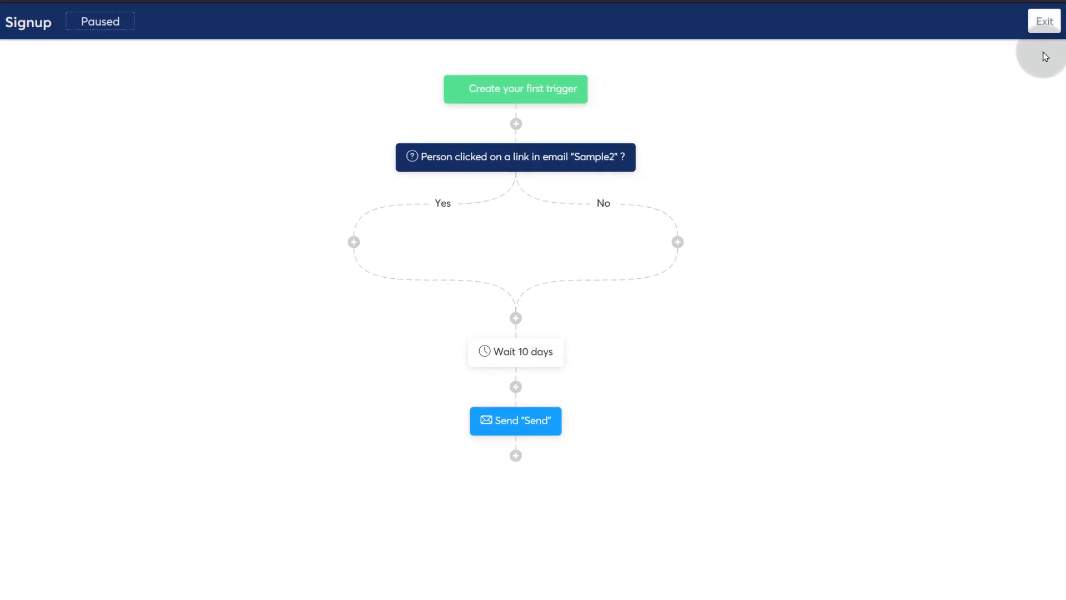
{"action": "left_click", "coordinate": [1047, 23]}
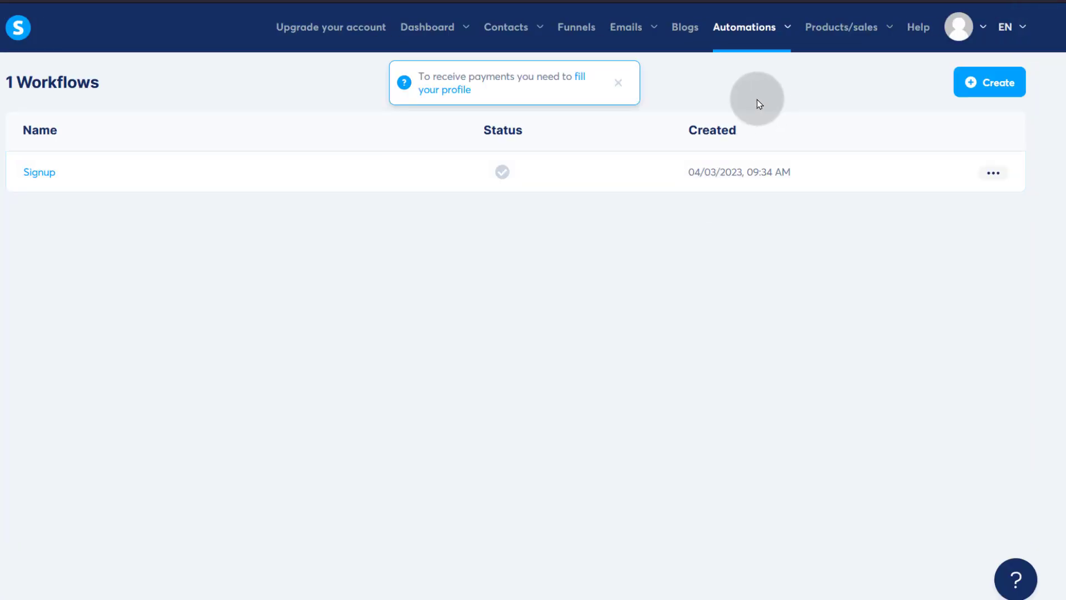
{"action": "mouse_move", "coordinate": [764, 38]}
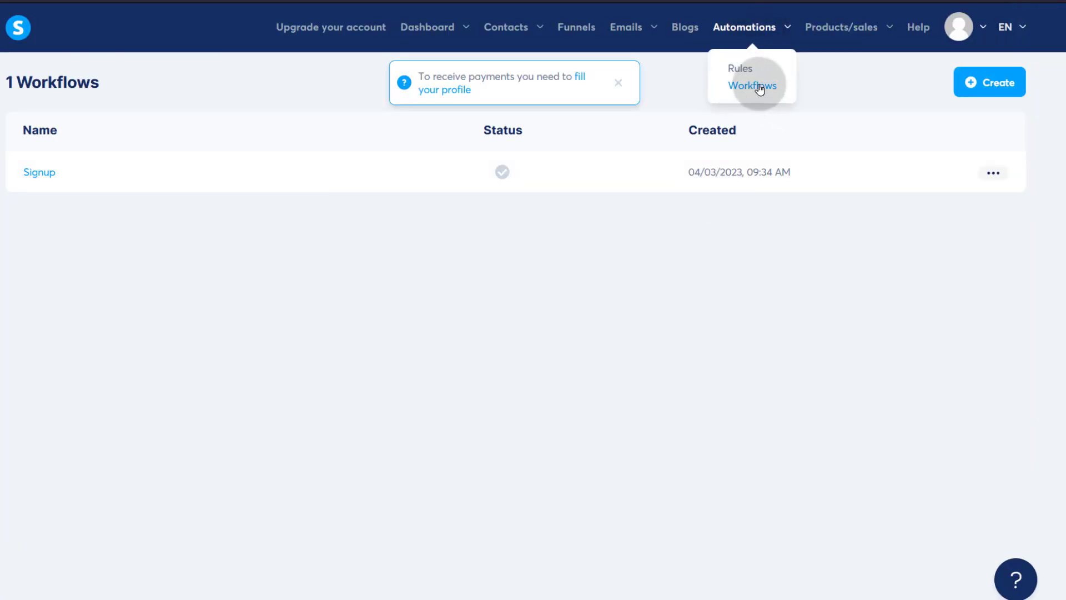
{"action": "mouse_move", "coordinate": [848, 31]}
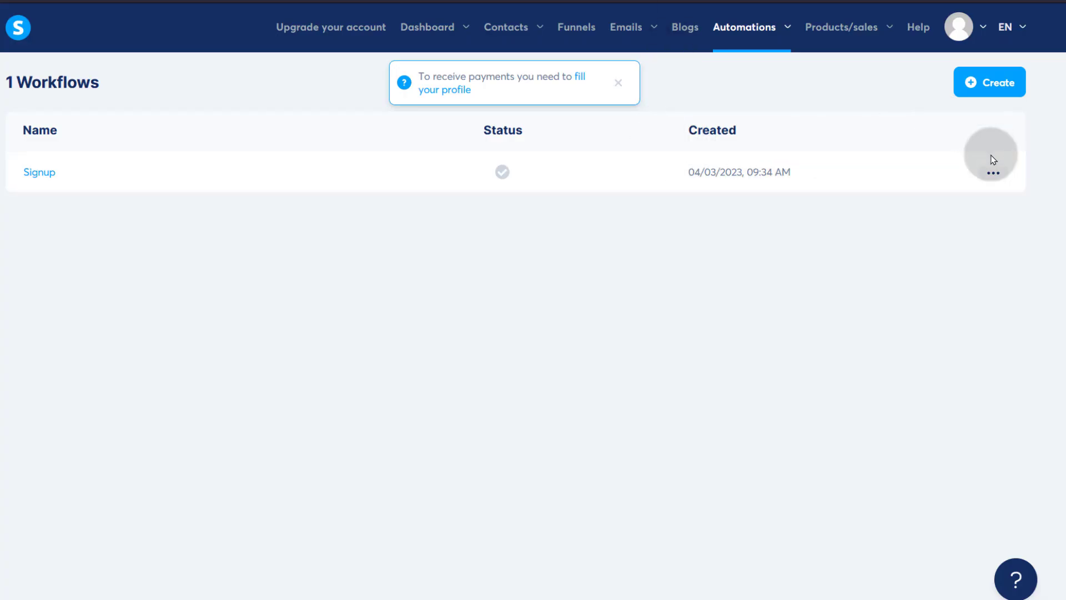
- Dismiss the payment profile notice and bring up the still-empty Funnels page
{"action": "left_click", "coordinate": [994, 172]}
{"action": "mouse_move", "coordinate": [870, 37]}
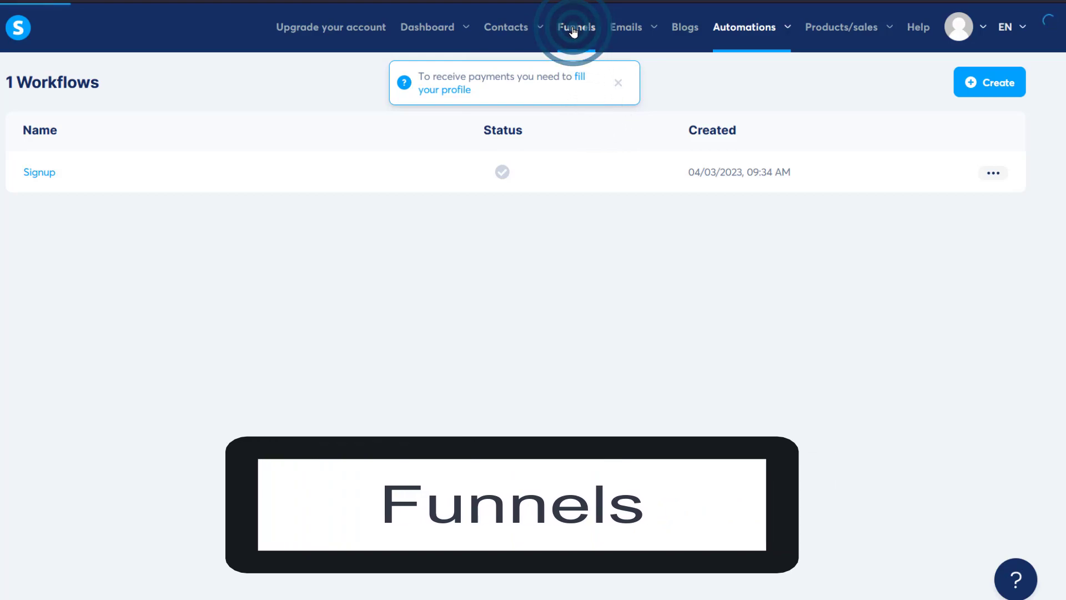
{"action": "left_click", "coordinate": [620, 84]}
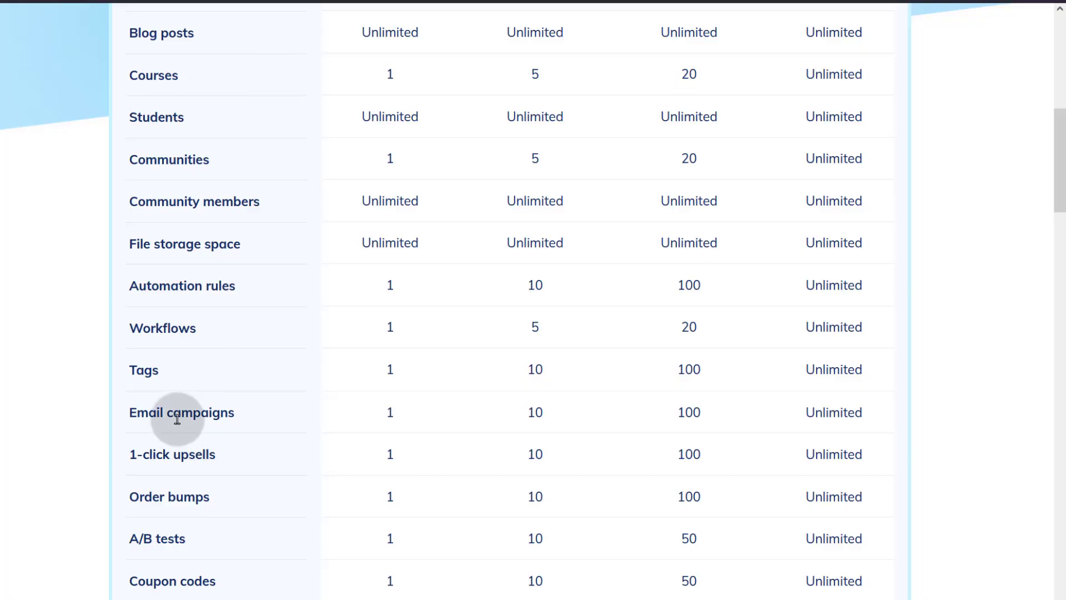
{"action": "scroll", "coordinate": [184, 398], "scroll_direction": "up", "scroll_amount": 5}
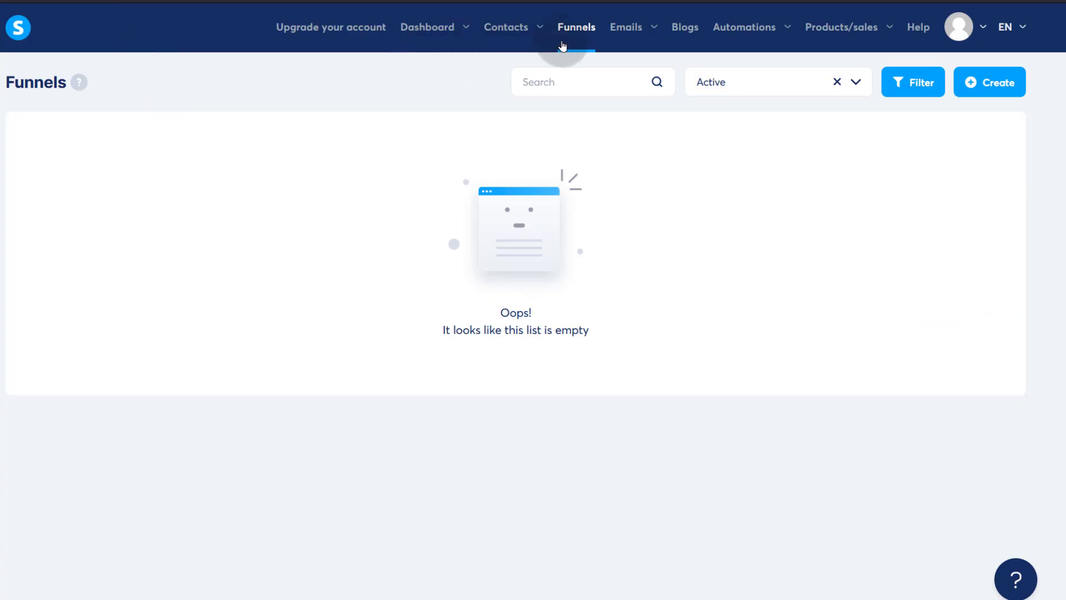
- Add the Sample0 funnel with the Build an audience goal, keeping Euro as currency
{"action": "left_click", "coordinate": [996, 92]}
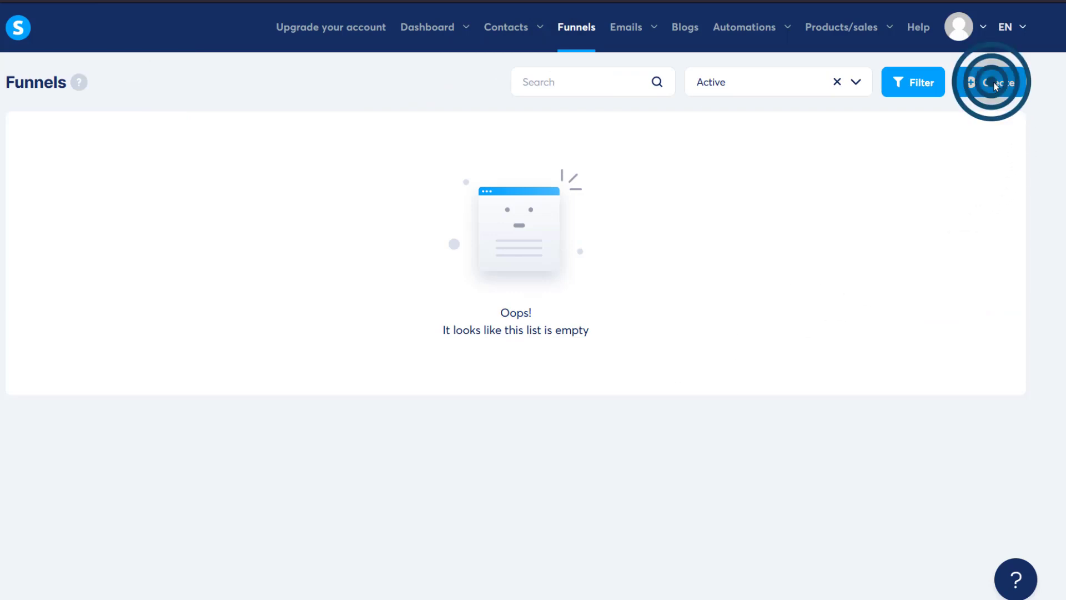
{"action": "left_click", "coordinate": [347, 170]}
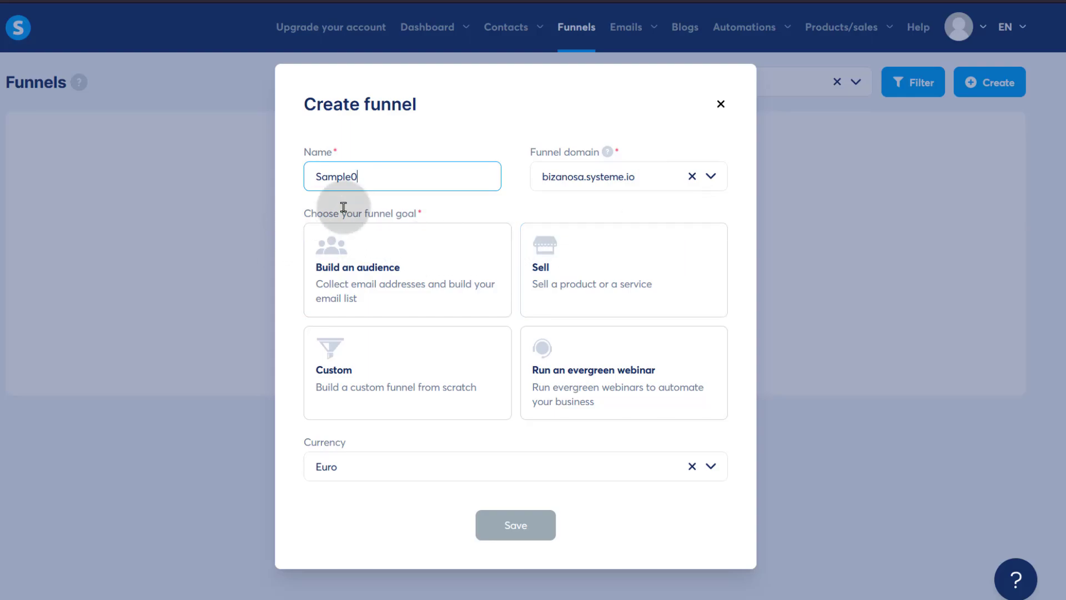
{"action": "left_click", "coordinate": [710, 176]}
{"action": "left_click", "coordinate": [736, 175]}
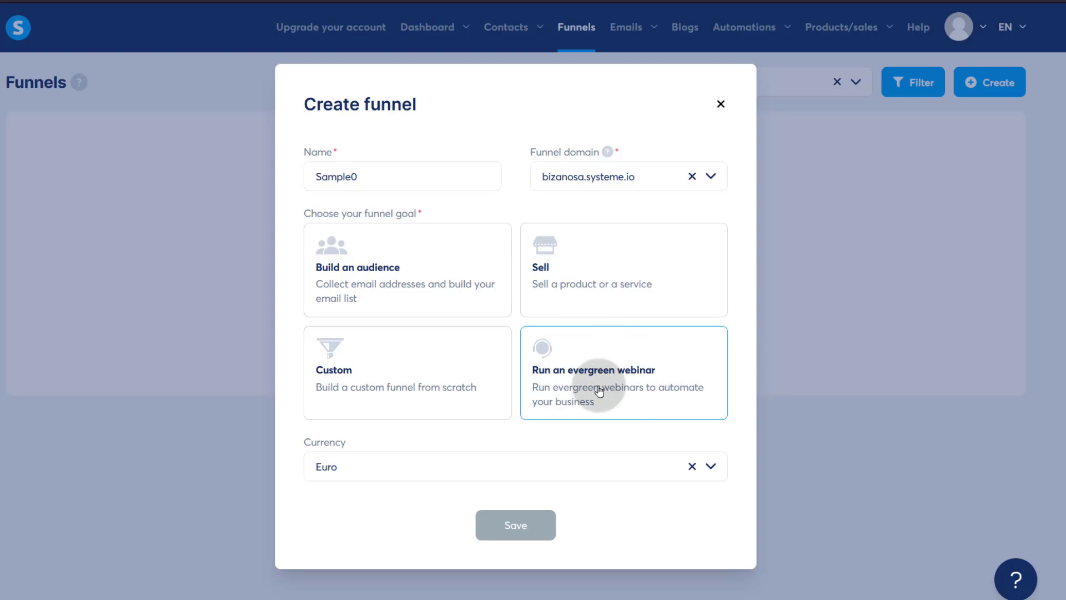
{"action": "left_click", "coordinate": [378, 260]}
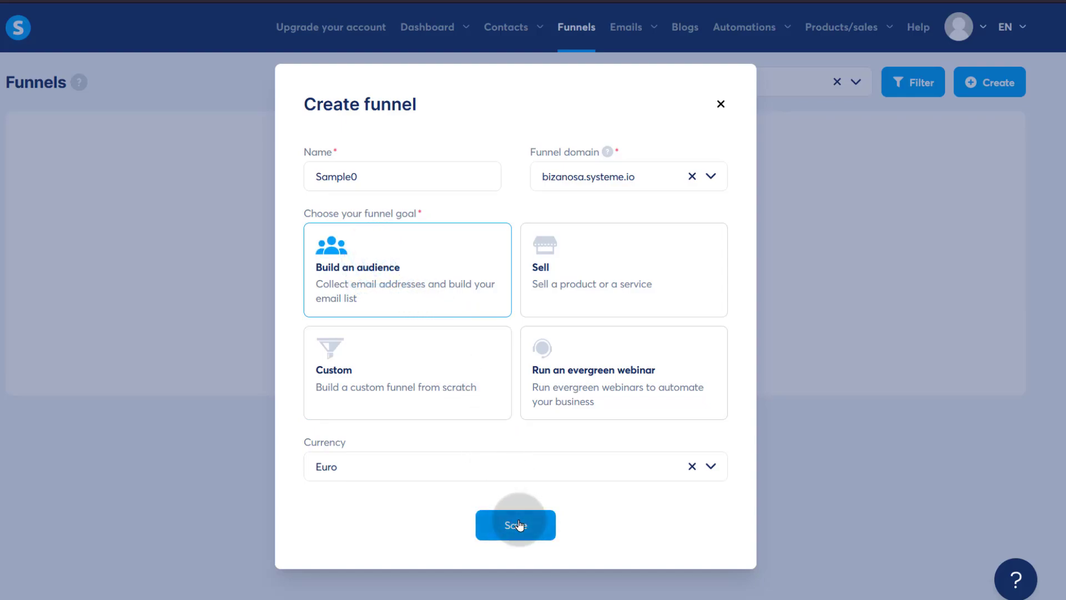
{"action": "left_click", "coordinate": [379, 469]}
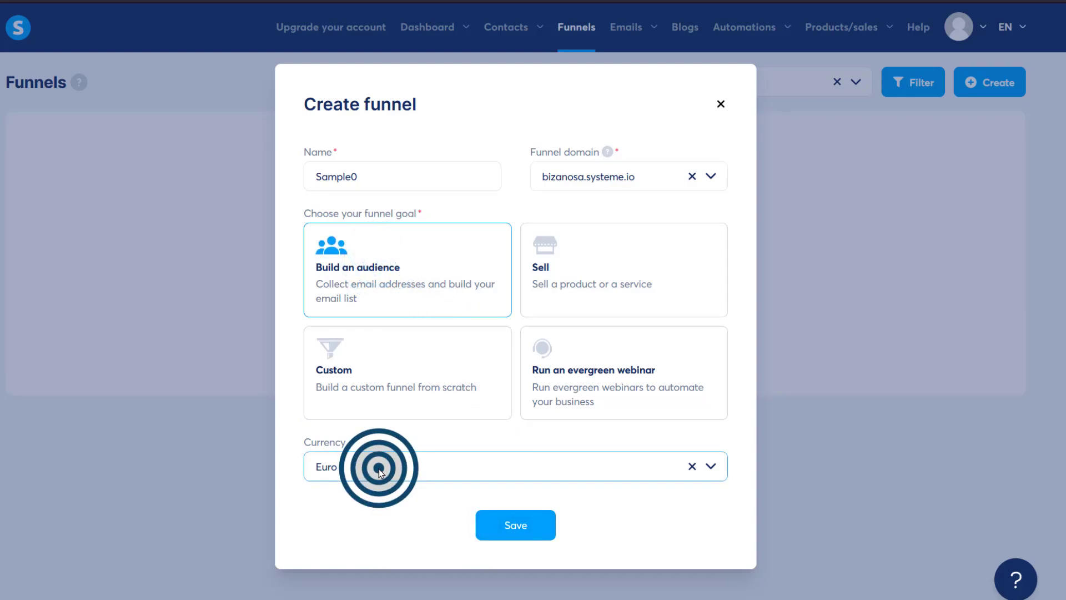
{"action": "left_click", "coordinate": [711, 466]}
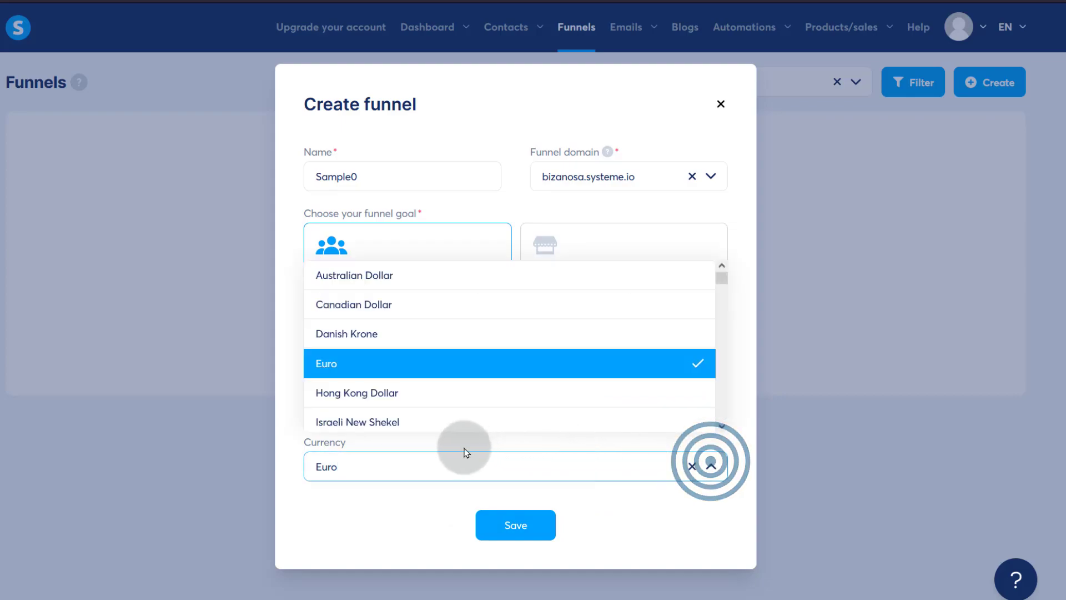
{"action": "left_click", "coordinate": [380, 519]}
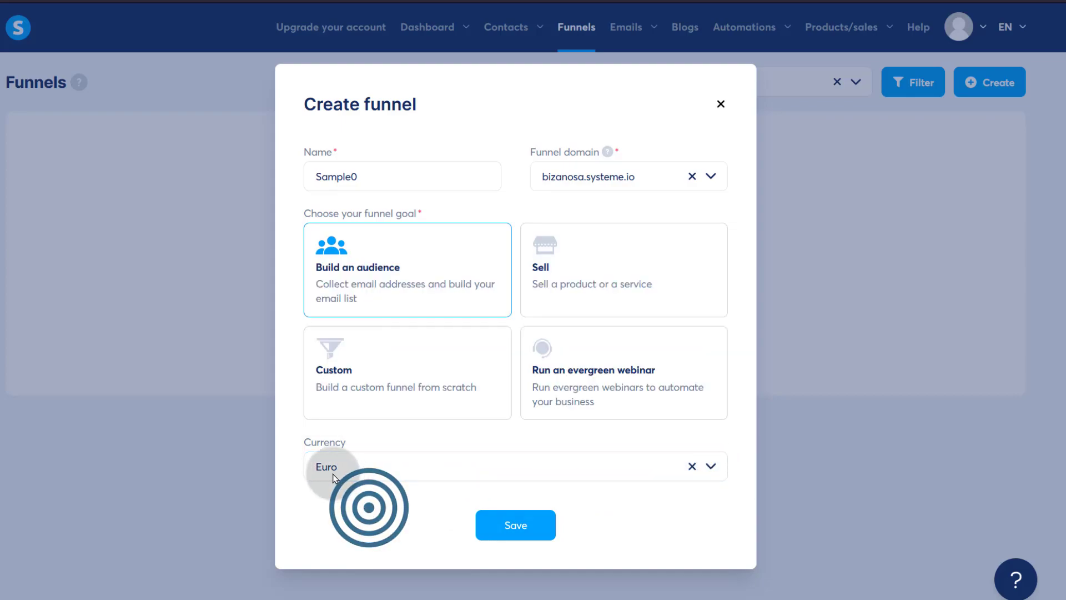
{"action": "left_click", "coordinate": [517, 525]}
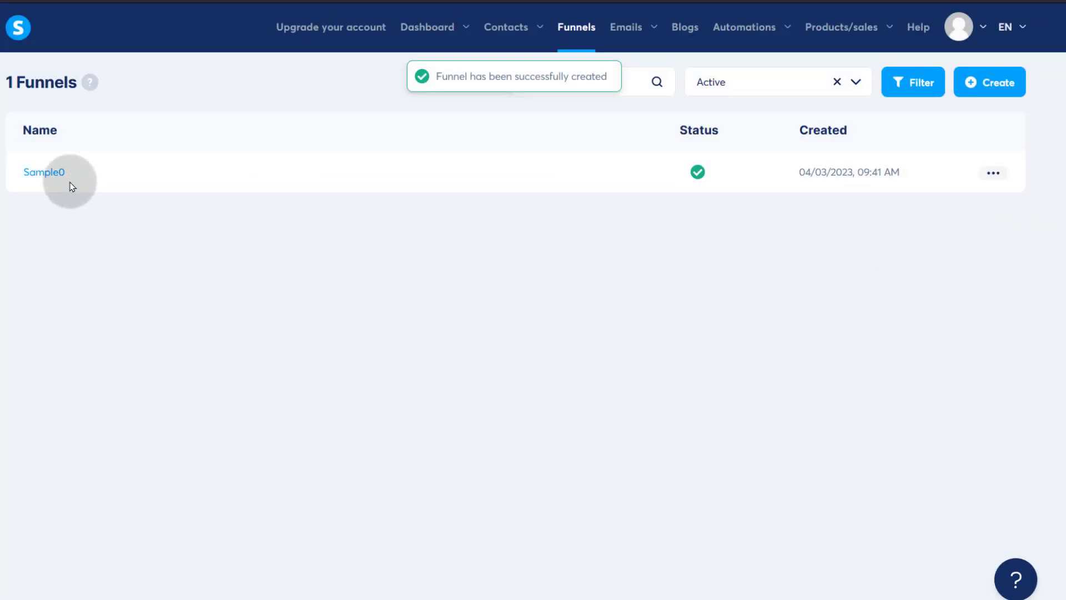
- Apply the How to Launch template to Sample0's squeeze page, set its path to signup, and edit it
{"action": "left_click", "coordinate": [47, 173]}
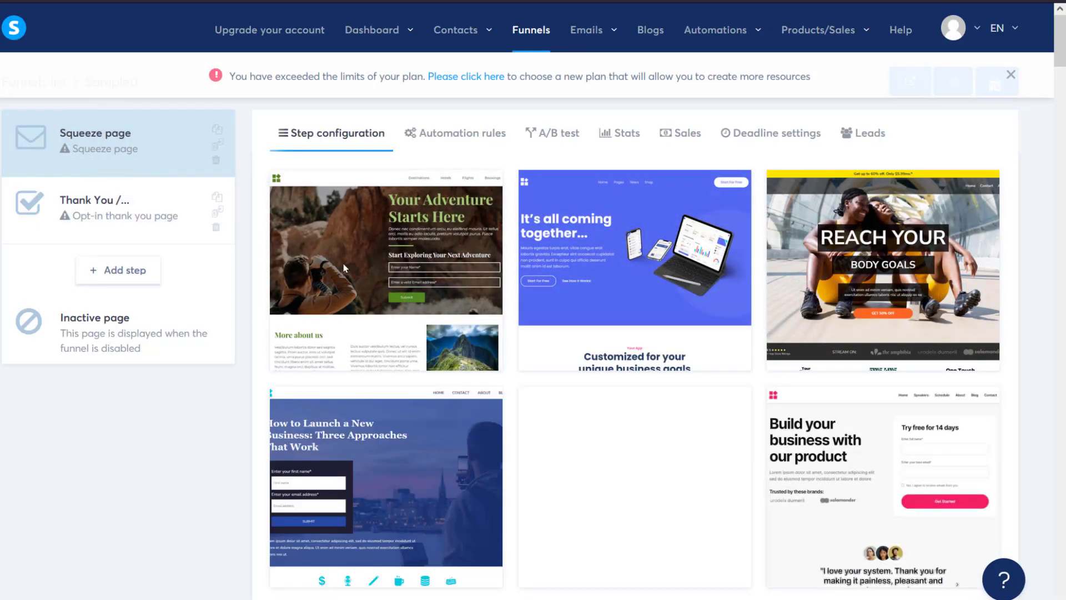
{"action": "mouse_move", "coordinate": [439, 273]}
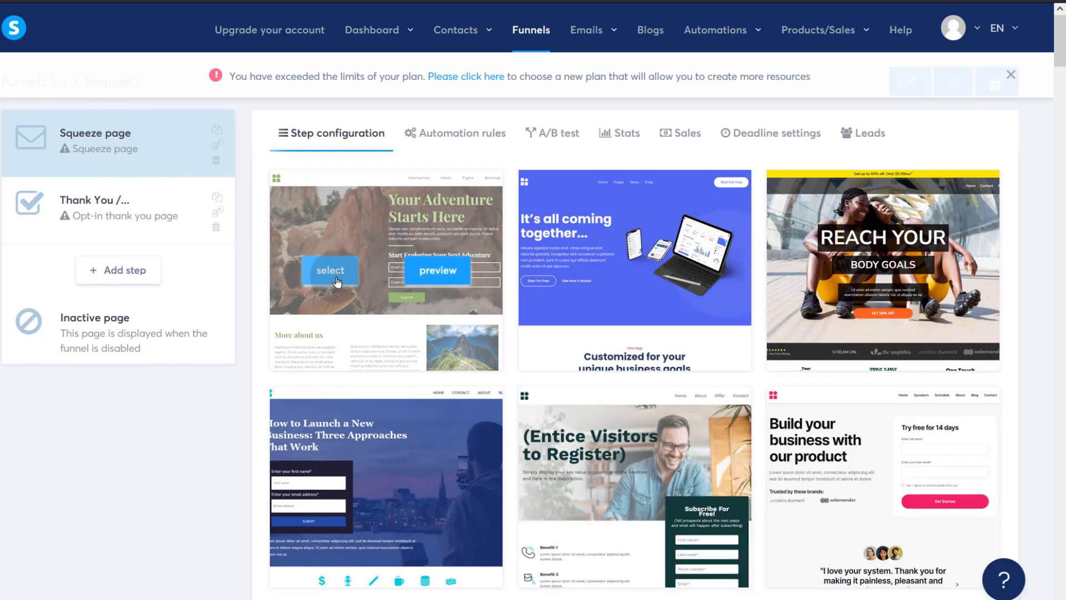
{"action": "scroll", "coordinate": [629, 439], "scroll_direction": "down", "scroll_amount": 3}
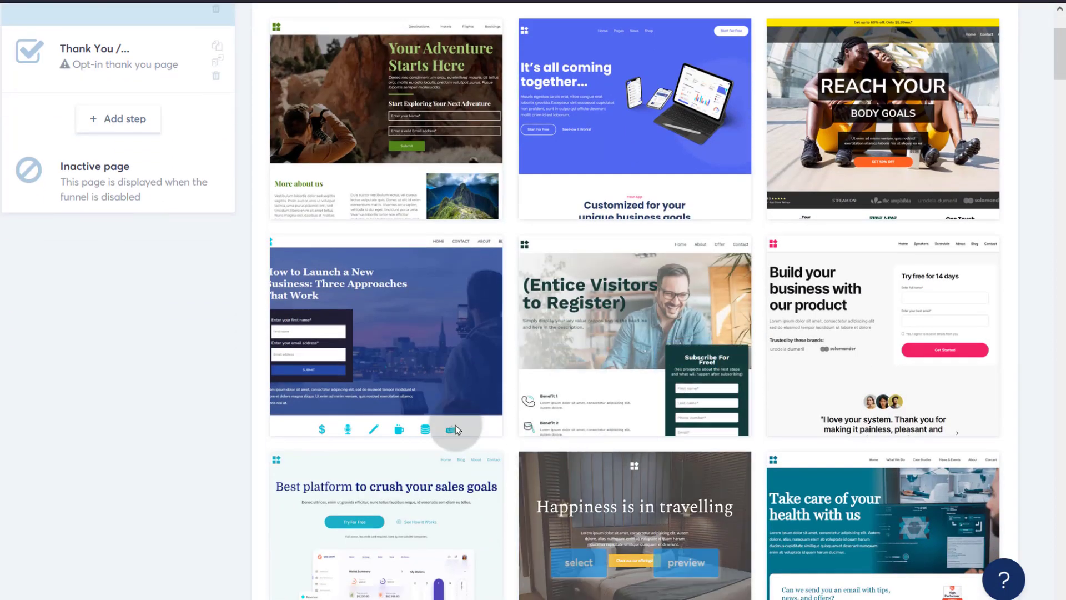
{"action": "left_click", "coordinate": [333, 337]}
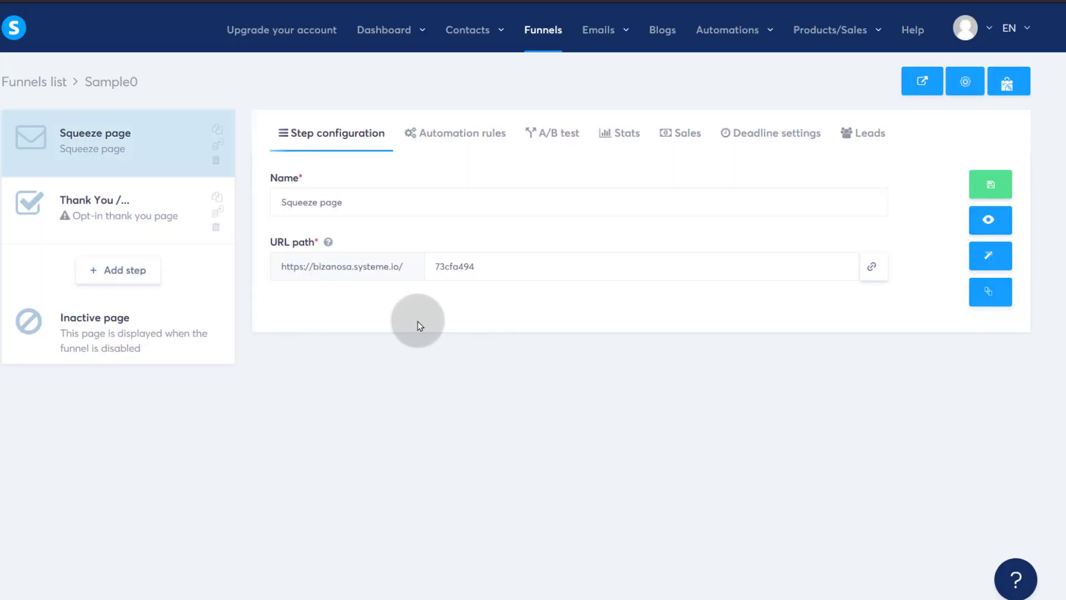
{"action": "double_click", "coordinate": [498, 261]}
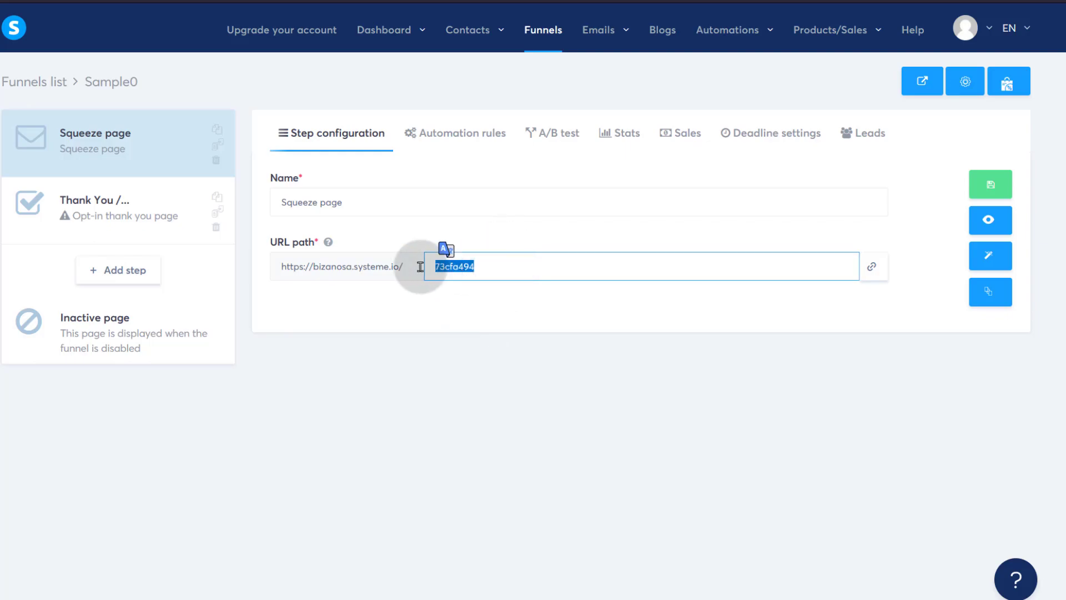
{"action": "type", "text": "signup"}
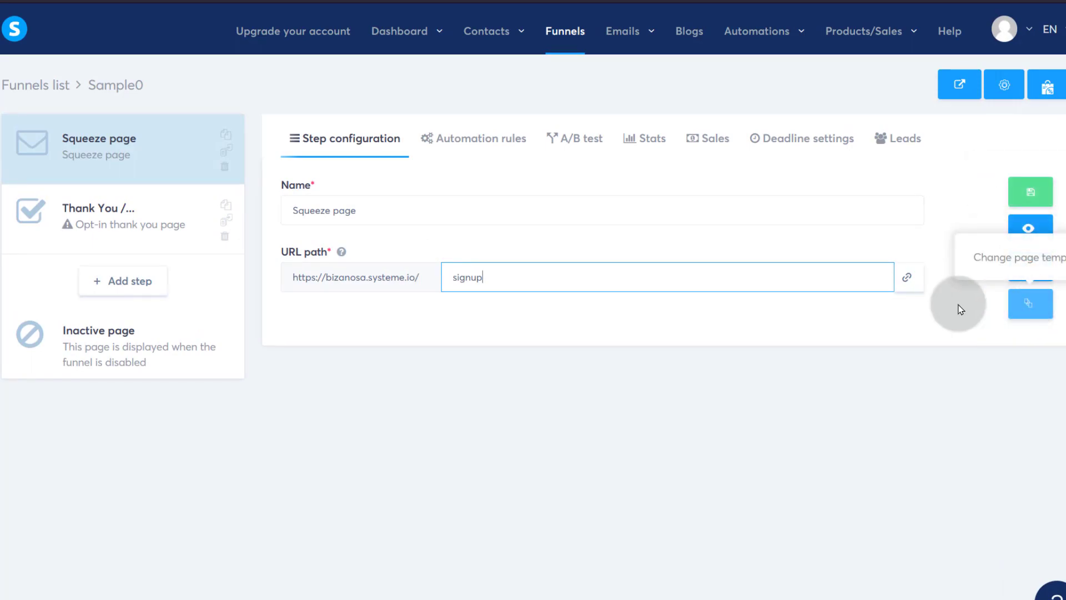
{"action": "left_click", "coordinate": [1030, 264]}
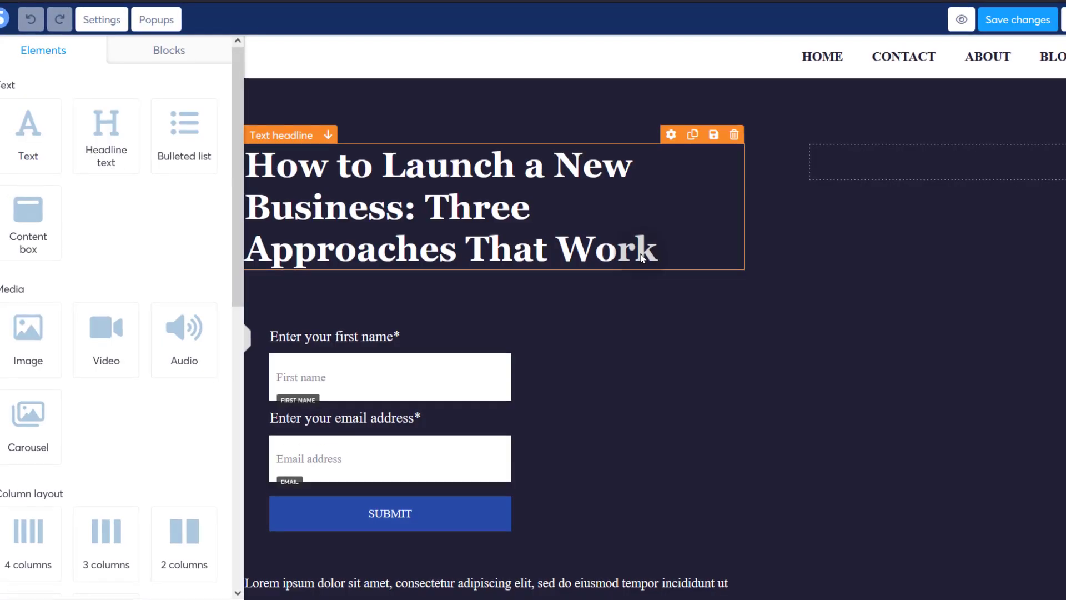
- Inspect the template's hero headline and email address field in the page editor
{"action": "scroll", "coordinate": [489, 339], "scroll_direction": "down", "scroll_amount": 8}
{"action": "scroll", "coordinate": [465, 331], "scroll_direction": "up", "scroll_amount": 10}
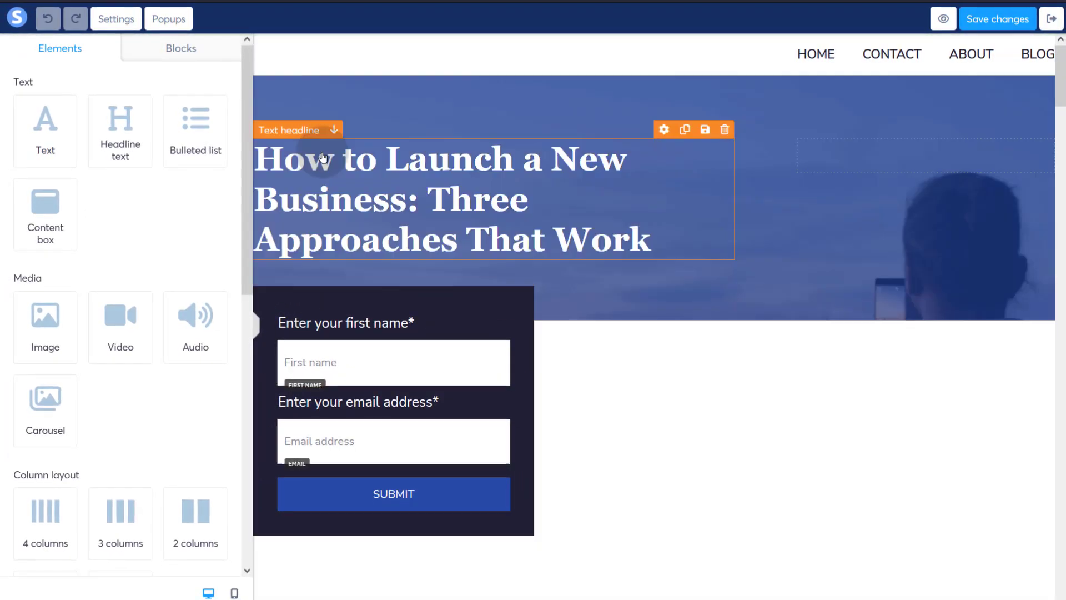
{"action": "left_click", "coordinate": [323, 156]}
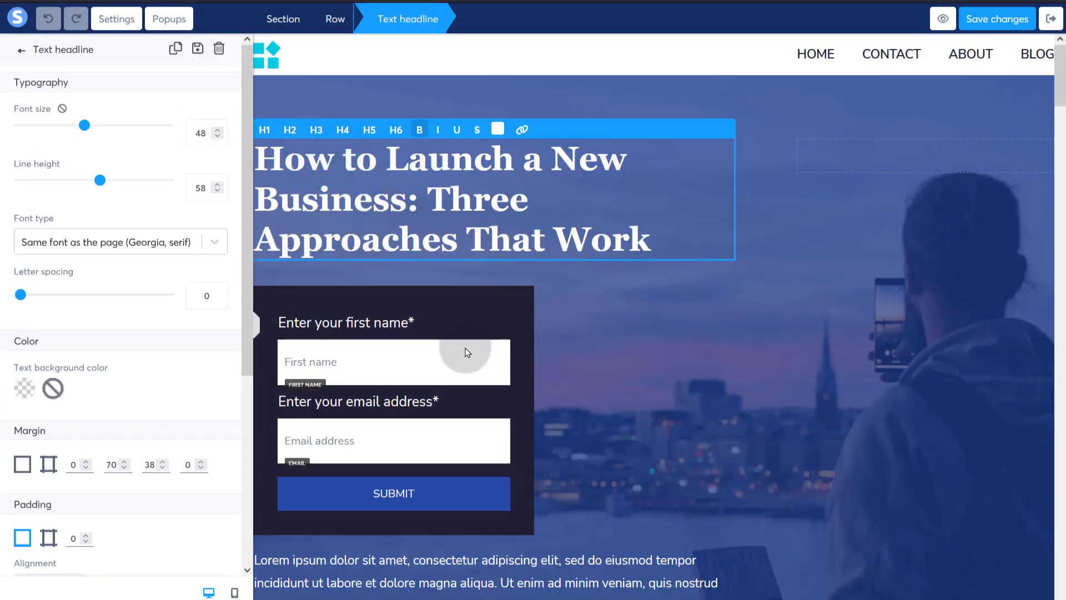
{"action": "left_click", "coordinate": [340, 359]}
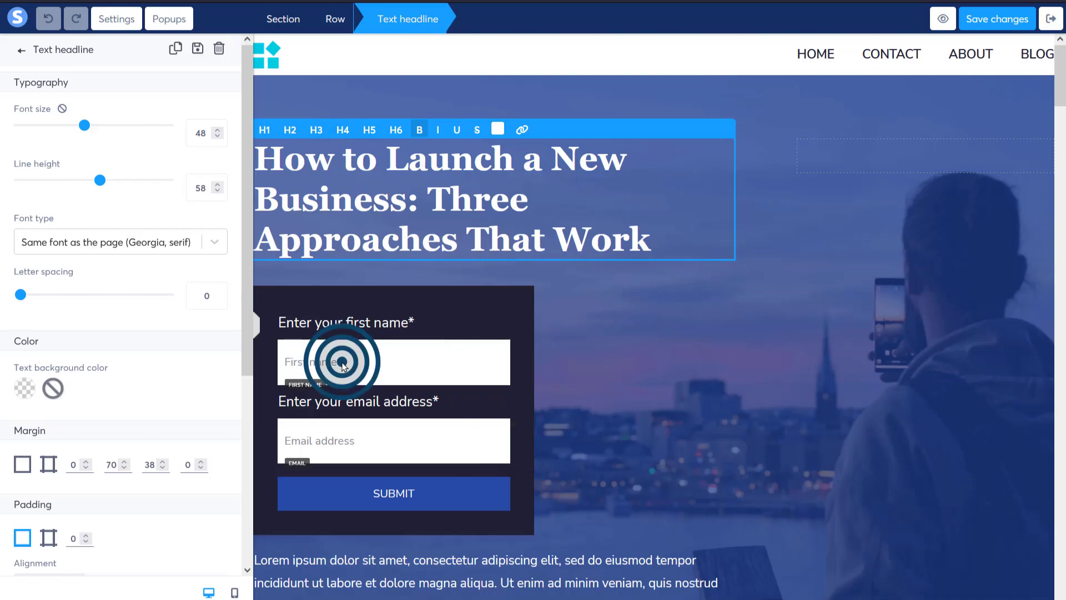
{"action": "left_click", "coordinate": [345, 441]}
{"action": "scroll", "coordinate": [434, 431], "scroll_direction": "down", "scroll_amount": 2}
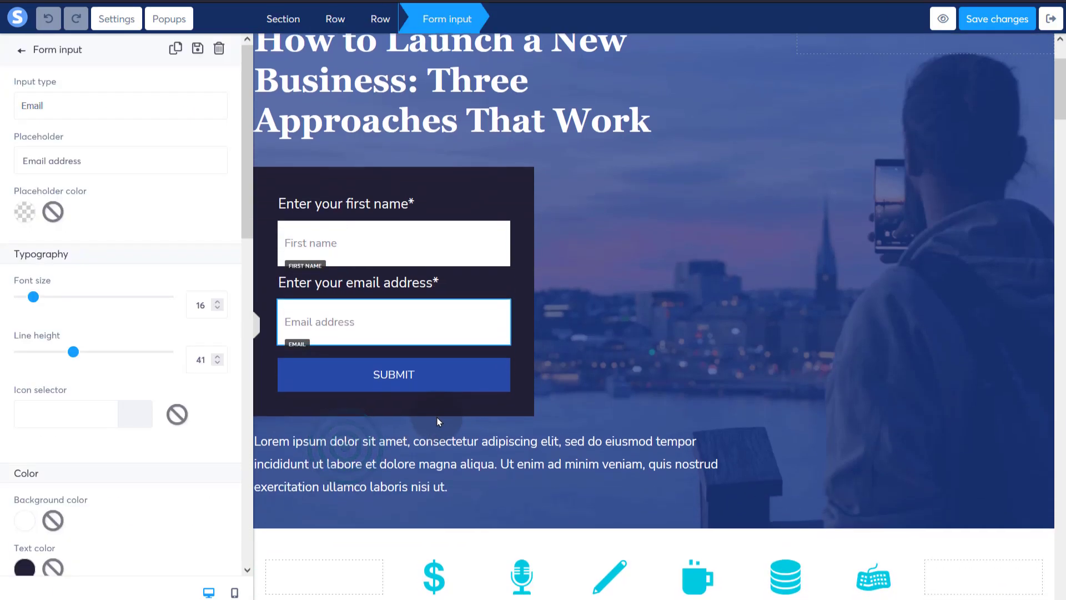
{"action": "left_click", "coordinate": [857, 449]}
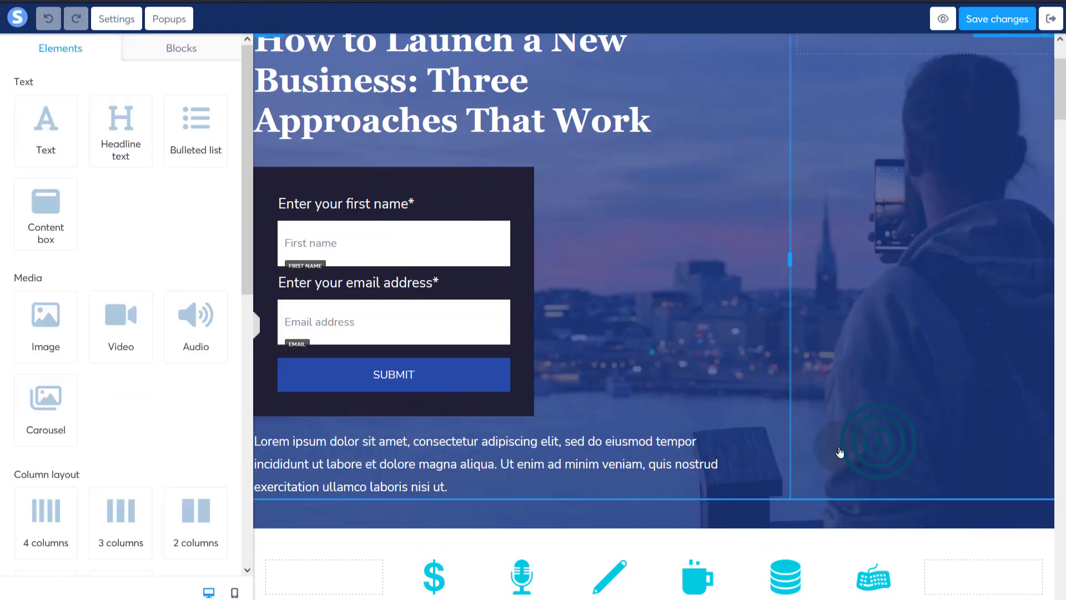
{"action": "scroll", "coordinate": [740, 405], "scroll_direction": "up", "scroll_amount": 2}
{"action": "scroll", "coordinate": [731, 397], "scroll_direction": "down", "scroll_amount": 10}
- Check the salamander logo and blog text block, then exit to the Sample0 funnel step
{"action": "left_click", "coordinate": [388, 329]}
{"action": "left_click", "coordinate": [410, 393]}
{"action": "scroll", "coordinate": [612, 414], "scroll_direction": "down", "scroll_amount": 15}
{"action": "left_click", "coordinate": [612, 407]}
{"action": "scroll", "coordinate": [613, 408], "scroll_direction": "down", "scroll_amount": 6}
{"action": "scroll", "coordinate": [611, 409], "scroll_direction": "up", "scroll_amount": 20}
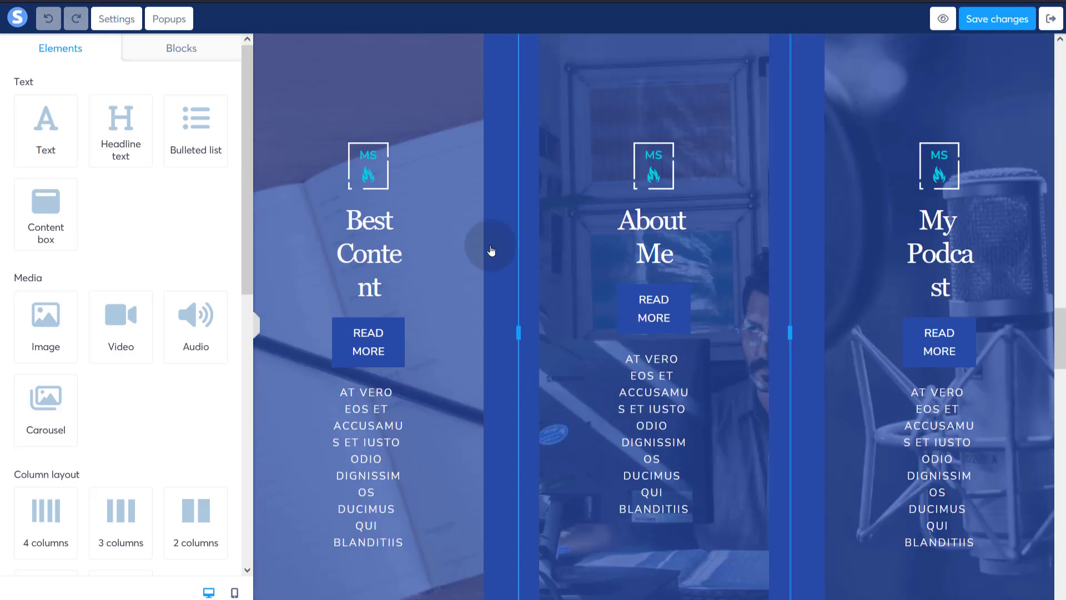
{"action": "scroll", "coordinate": [685, 448], "scroll_direction": "down", "scroll_amount": 12}
{"action": "scroll", "coordinate": [682, 437], "scroll_direction": "down", "scroll_amount": 3}
{"action": "scroll", "coordinate": [680, 432], "scroll_direction": "up", "scroll_amount": 20}
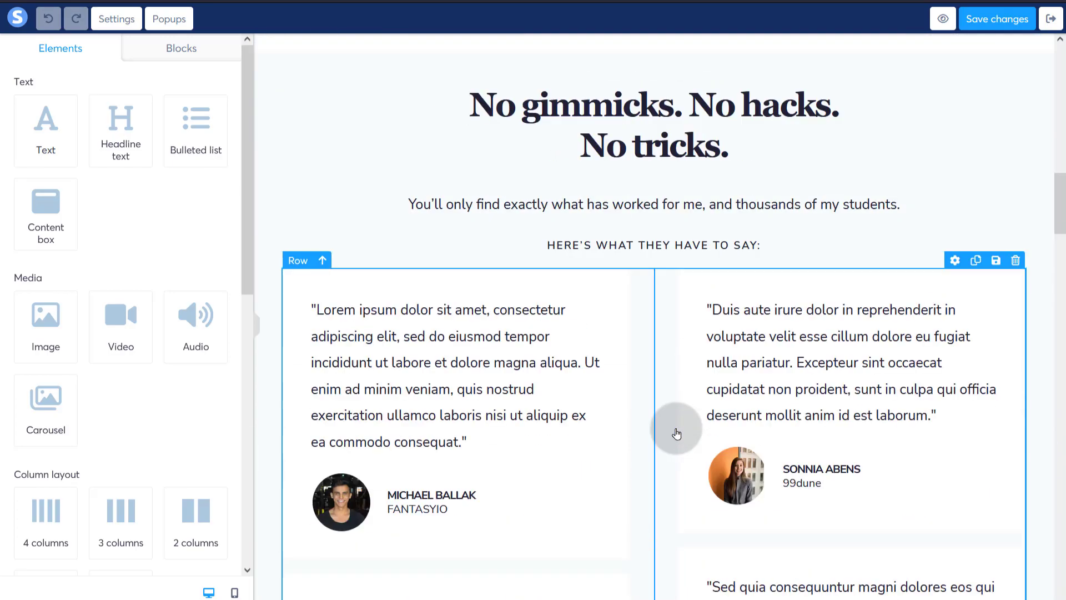
{"action": "scroll", "coordinate": [676, 433], "scroll_direction": "up", "scroll_amount": 15}
{"action": "left_click", "coordinate": [18, 22]}
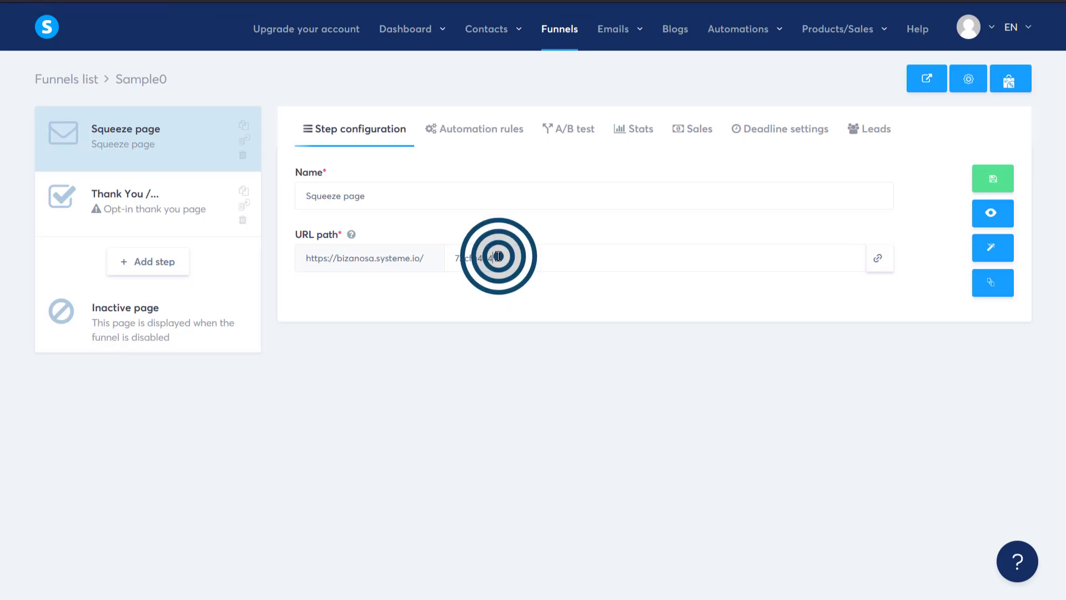
- Change the squeeze page URL path to signup, save it, and switch to the Thank You step
{"action": "left_click_drag", "start_coordinate": [498, 256], "coordinate": [436, 259]}
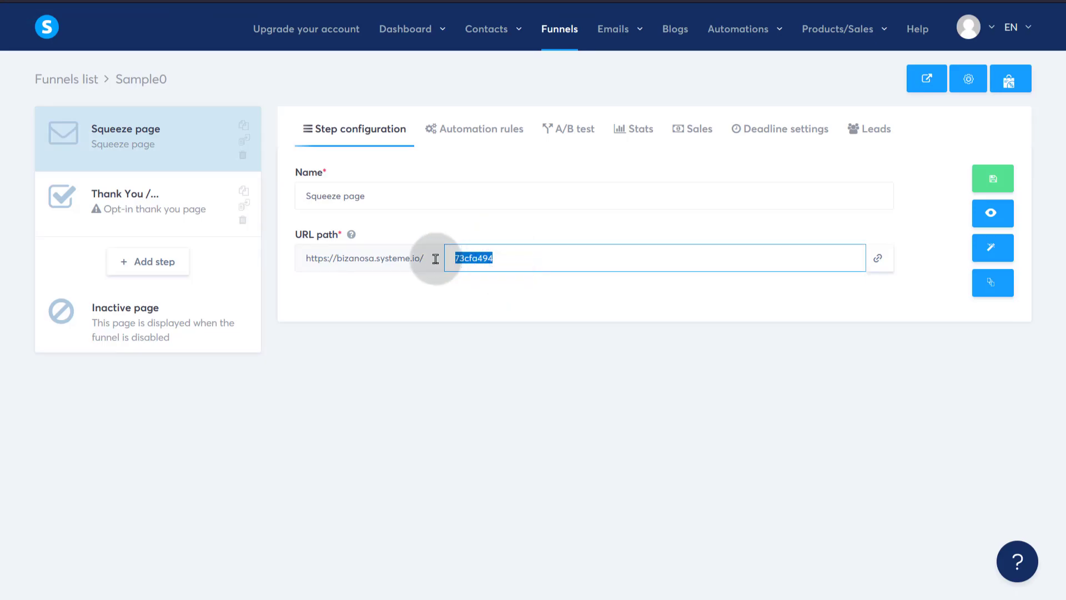
{"action": "type", "text": "signup"}
{"action": "left_click", "coordinate": [534, 366]}
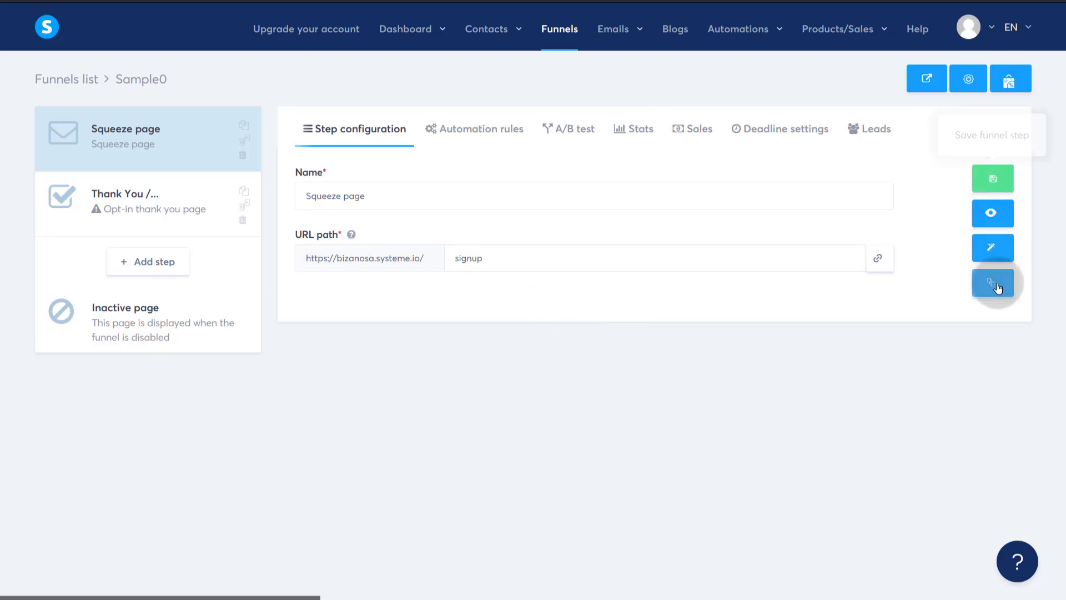
{"action": "left_click", "coordinate": [993, 179]}
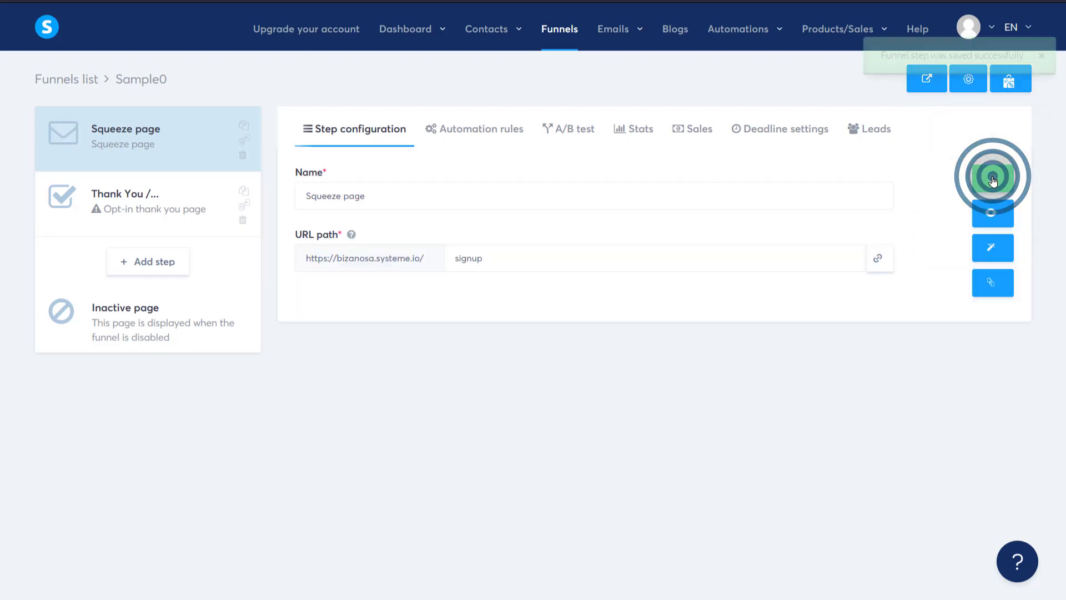
{"action": "left_click_drag", "start_coordinate": [454, 257], "coordinate": [488, 258]}
{"action": "left_click", "coordinate": [488, 257]}
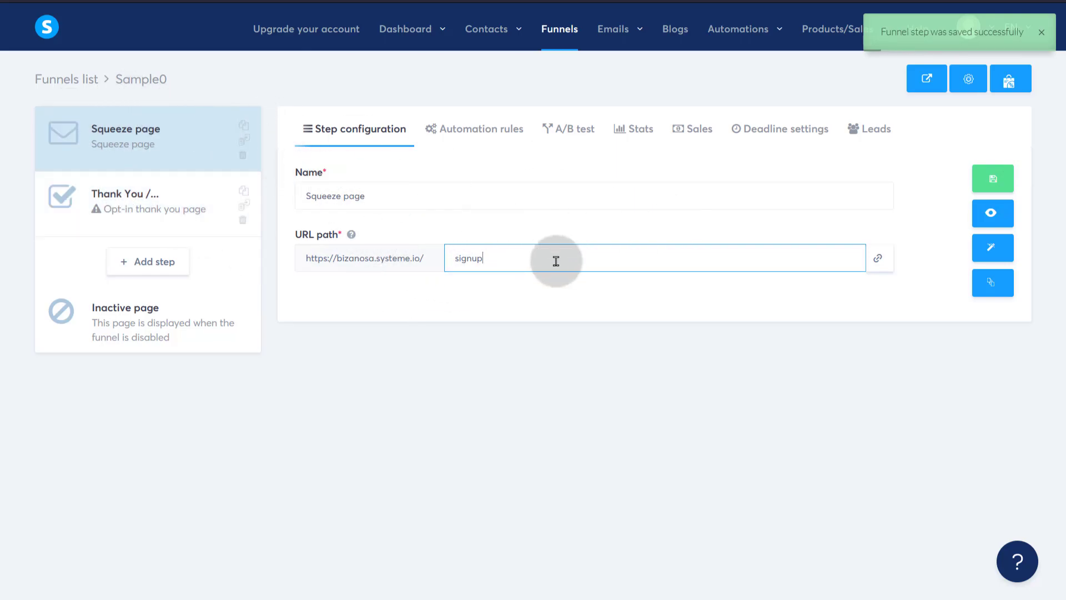
{"action": "left_click", "coordinate": [139, 197]}
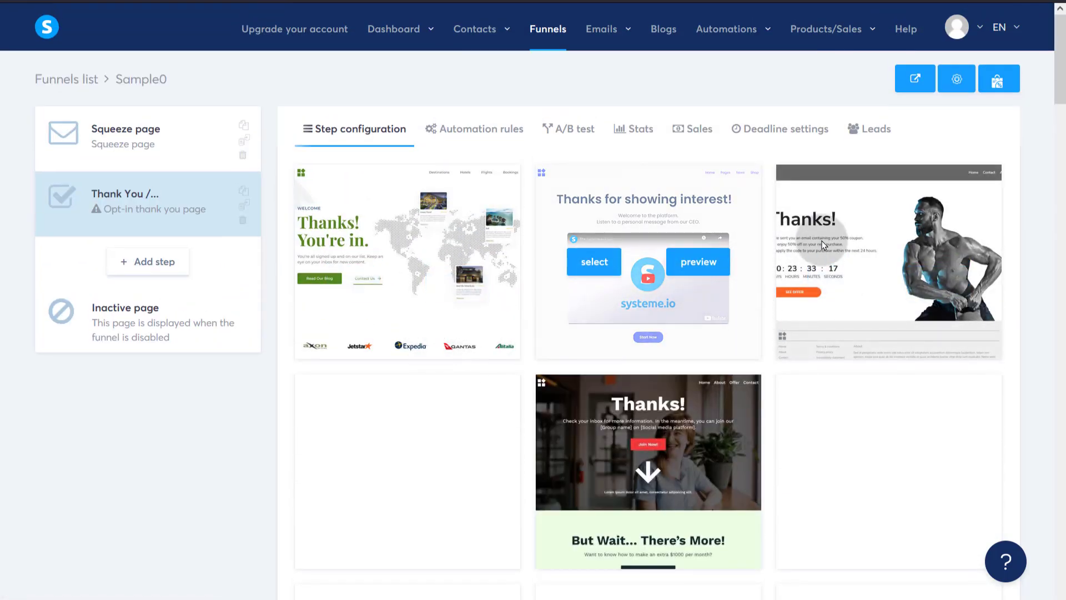
- Pick the Thanks! template for the Thank You step, set its path to thanks, and save
{"action": "scroll", "coordinate": [611, 327], "scroll_direction": "down", "scroll_amount": 4}
{"action": "scroll", "coordinate": [607, 325], "scroll_direction": "up", "scroll_amount": 4}
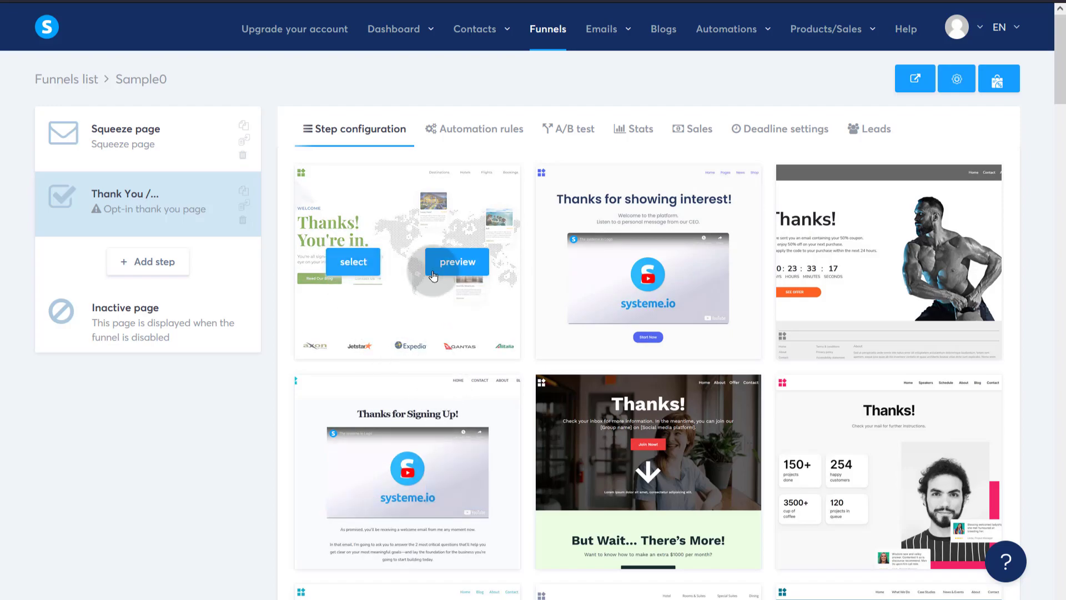
{"action": "left_click", "coordinate": [152, 225]}
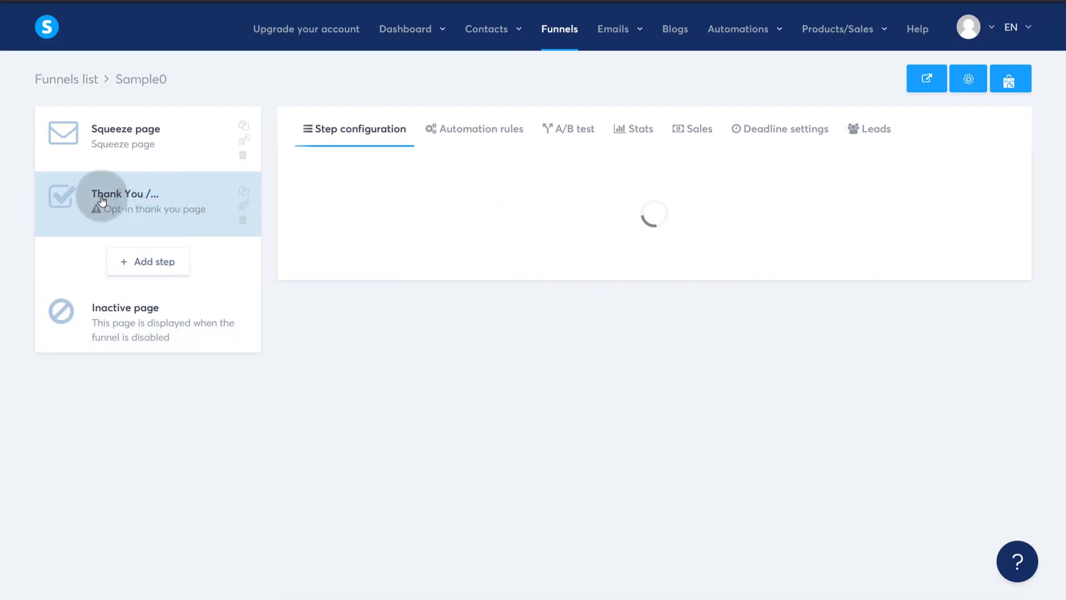
{"action": "scroll", "coordinate": [678, 424], "scroll_direction": "down", "scroll_amount": 3}
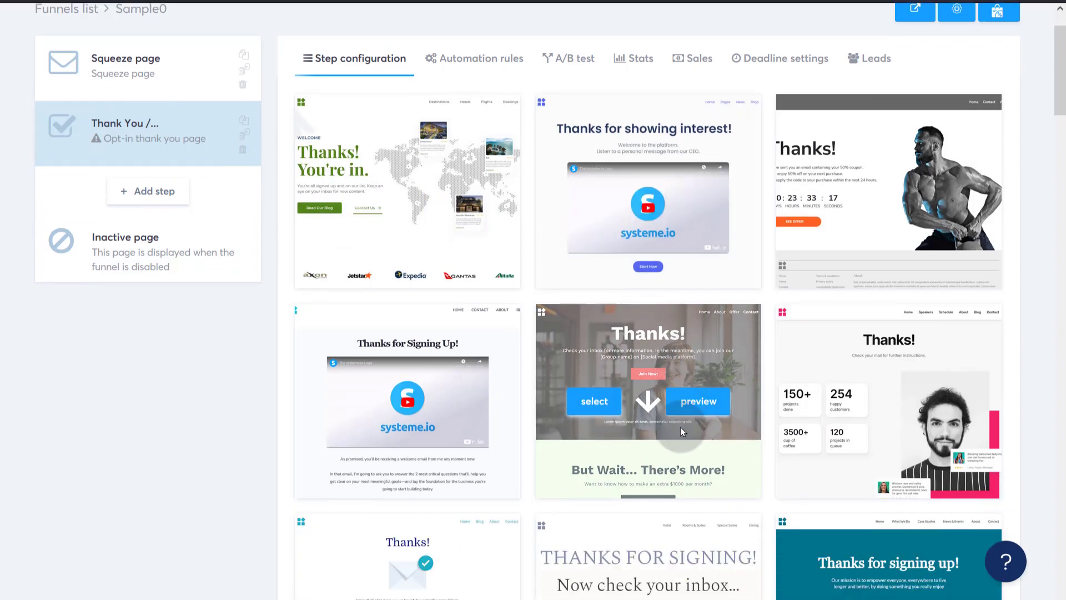
{"action": "scroll", "coordinate": [672, 404], "scroll_direction": "down", "scroll_amount": 2}
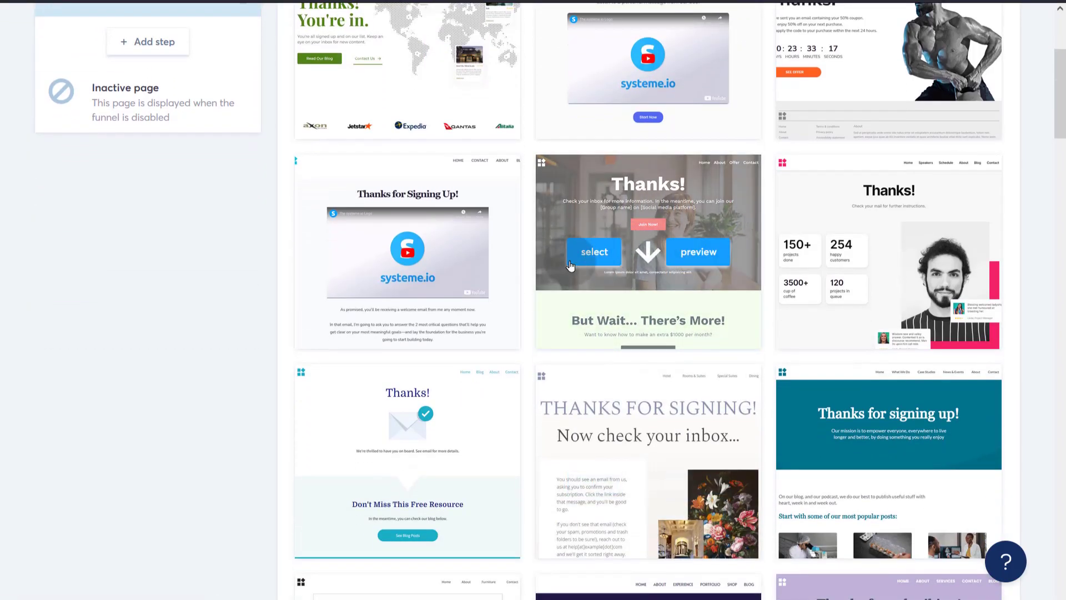
{"action": "left_click", "coordinate": [578, 257]}
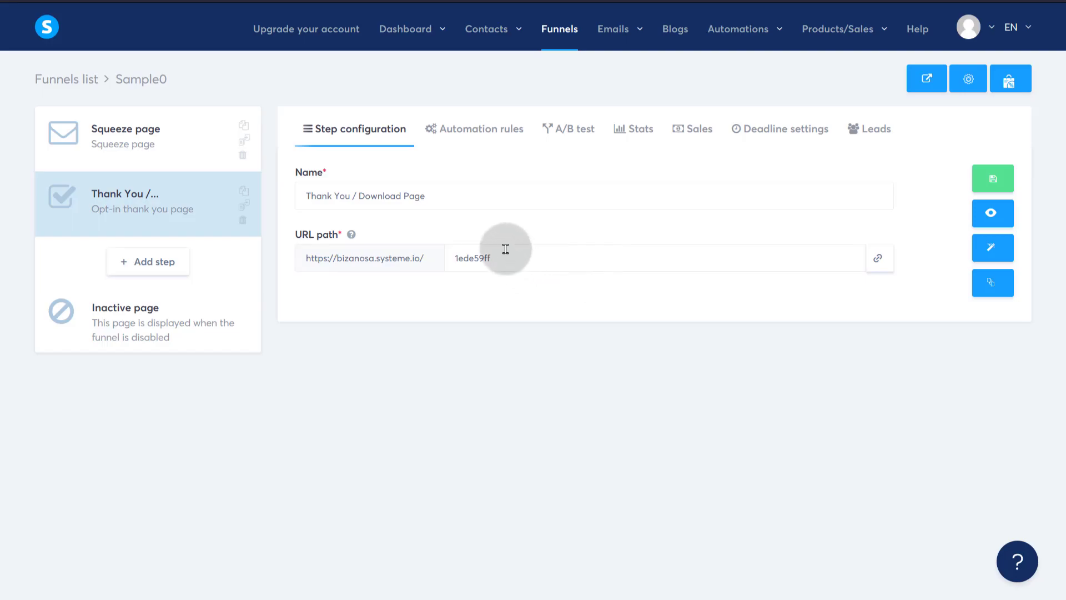
{"action": "double_click", "coordinate": [505, 257]}
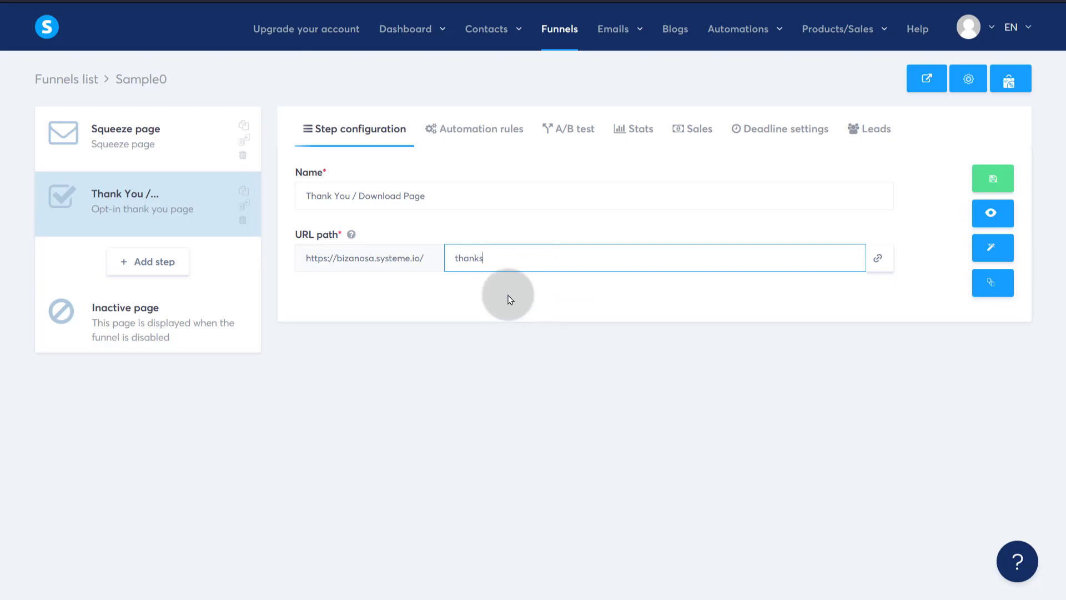
{"action": "left_click", "coordinate": [984, 174]}
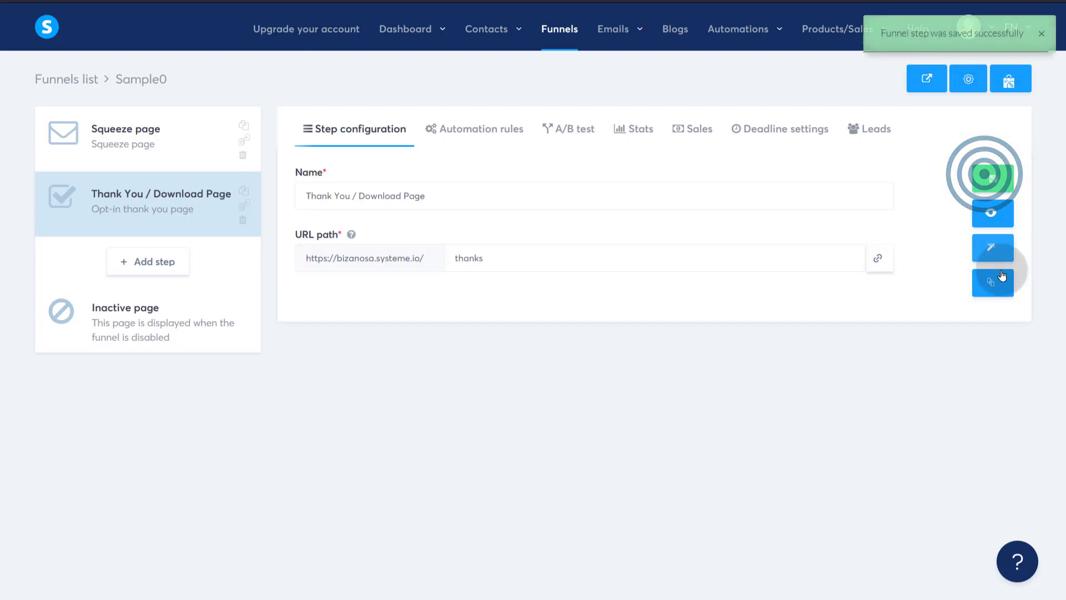
- In the thank-you page editor, start a new coupon line below the Thanks! paragraph
{"action": "left_click", "coordinate": [994, 248]}
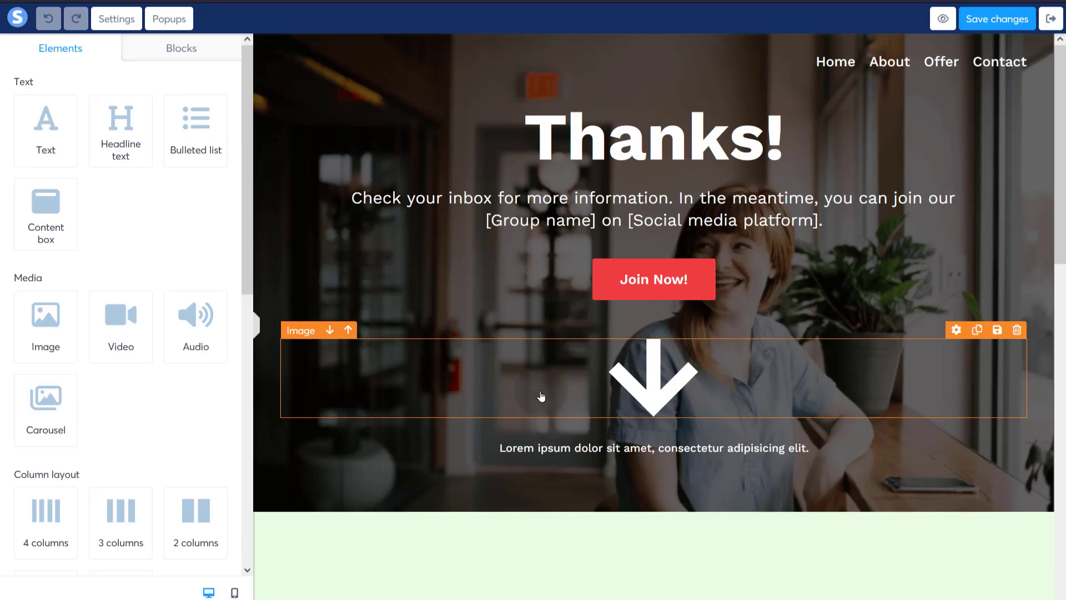
{"action": "left_click", "coordinate": [655, 282]}
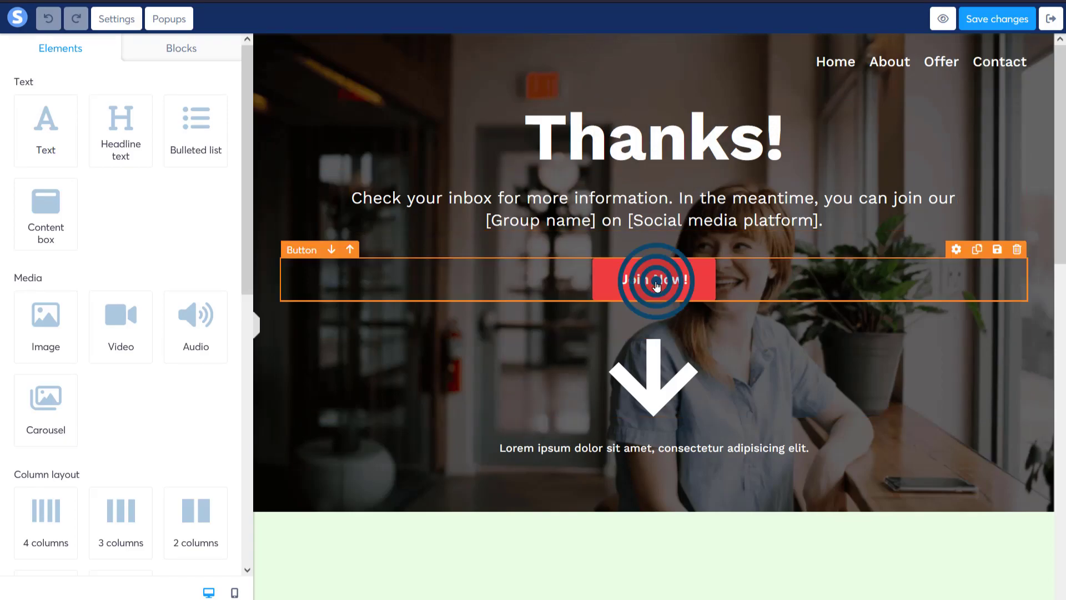
{"action": "left_click", "coordinate": [827, 220]}
{"action": "left_click", "coordinate": [831, 220]}
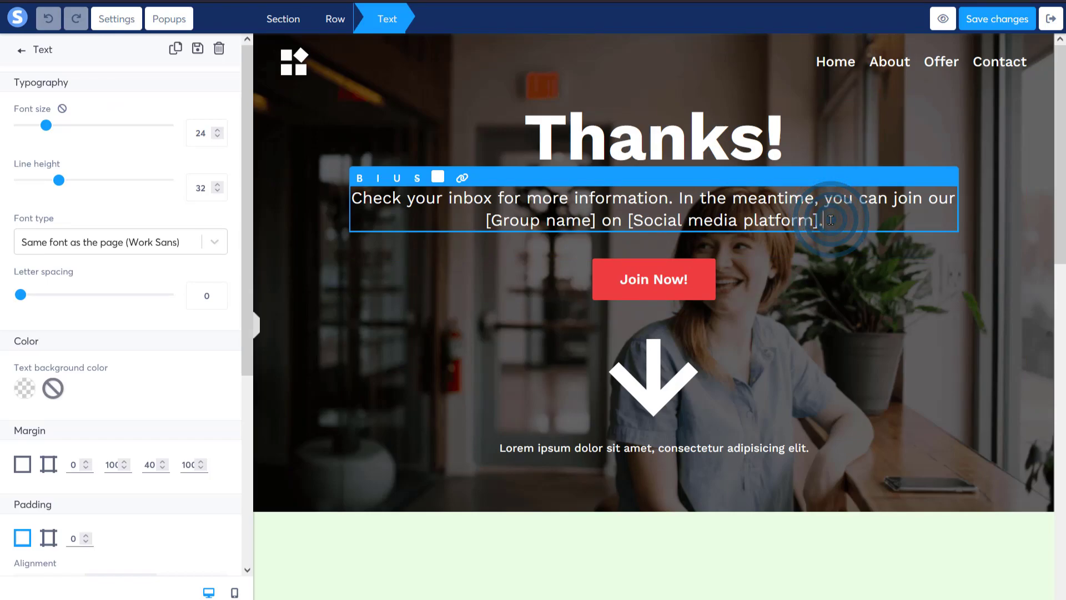
{"action": "key", "text": "Return"}
{"action": "key", "text": "Return"}
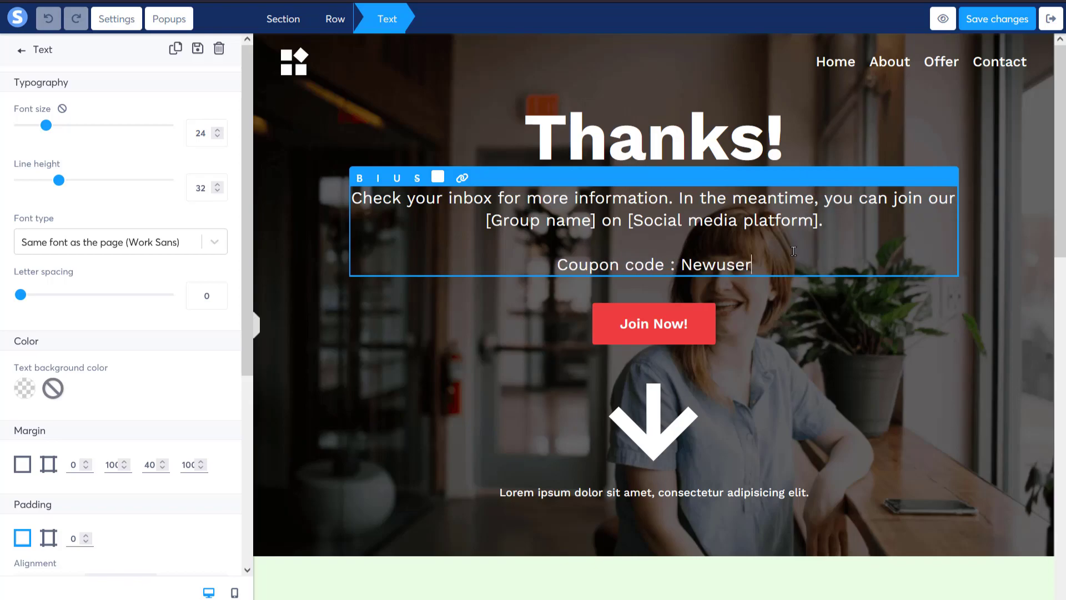
- Enlarge the coupon code line to font size 48 with line height 50
{"action": "left_click_drag", "start_coordinate": [771, 260], "coordinate": [549, 265]}
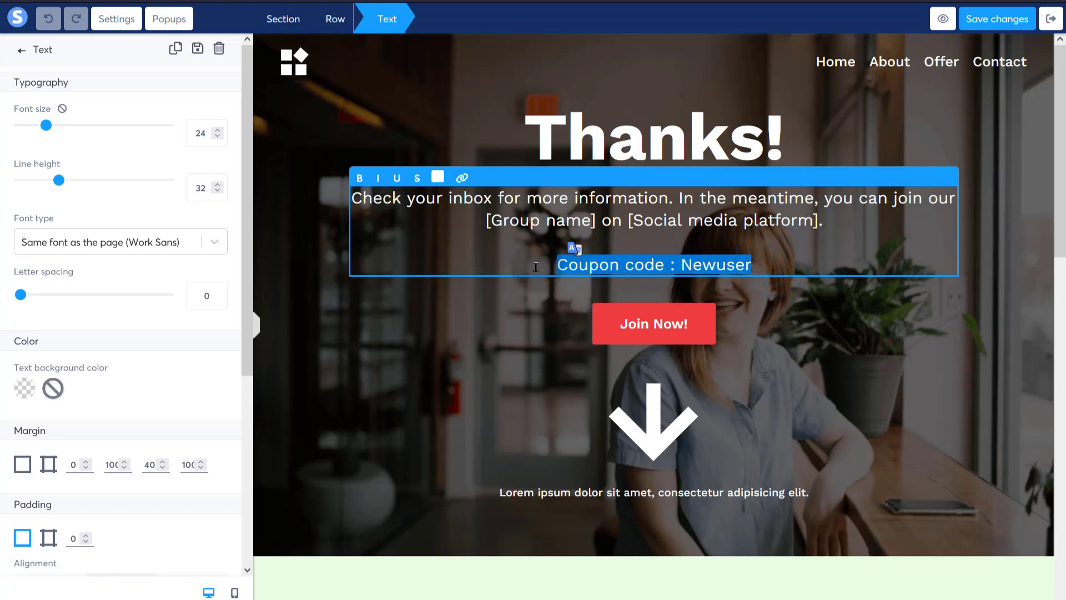
{"action": "left_click_drag", "start_coordinate": [48, 129], "coordinate": [83, 136]}
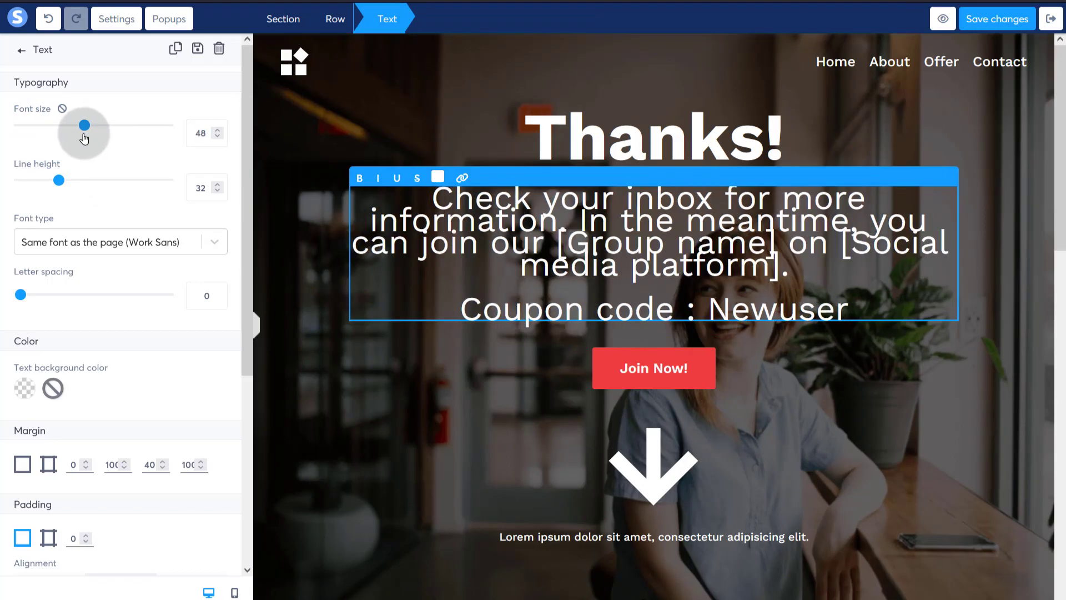
{"action": "left_click_drag", "start_coordinate": [57, 181], "coordinate": [87, 179]}
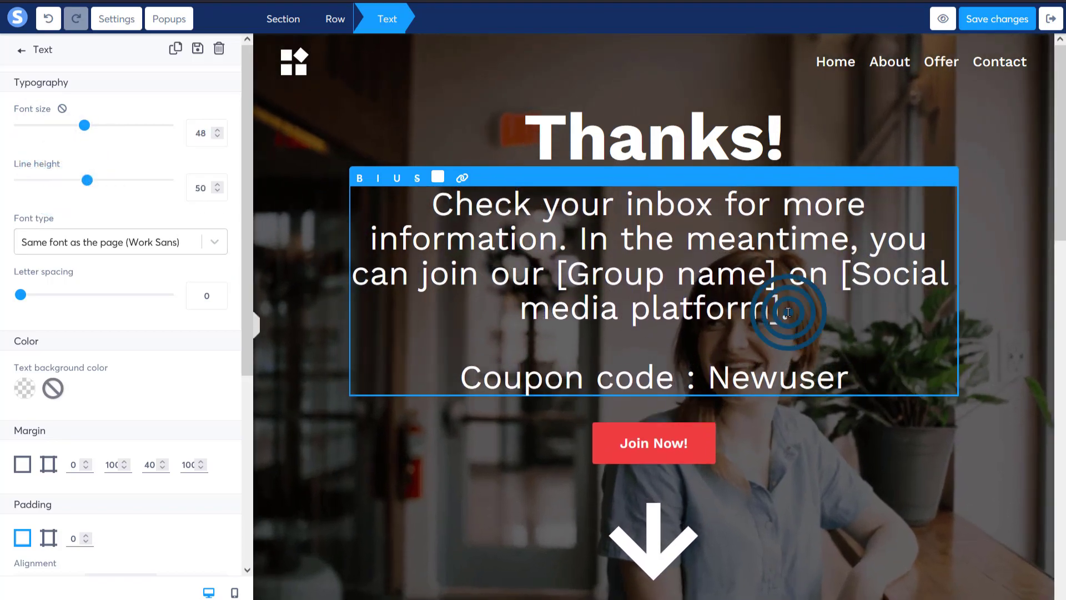
{"action": "double_click", "coordinate": [716, 309]}
{"action": "left_click_drag", "start_coordinate": [789, 310], "coordinate": [429, 209]}
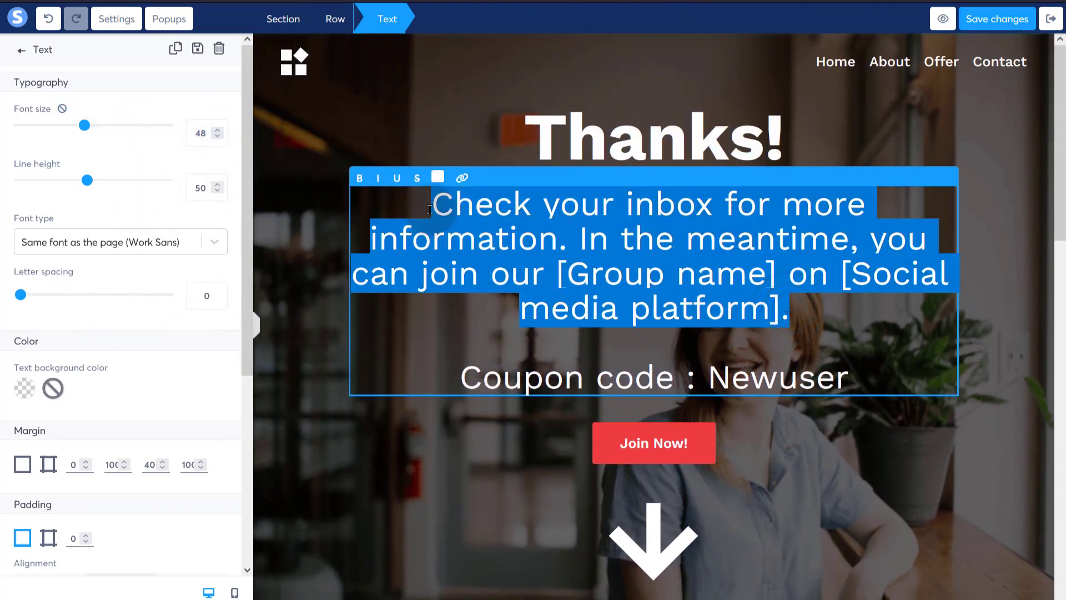
- Replace the original paragraph with the text 'Here is your gift'
{"action": "key", "text": "BackSpace"}
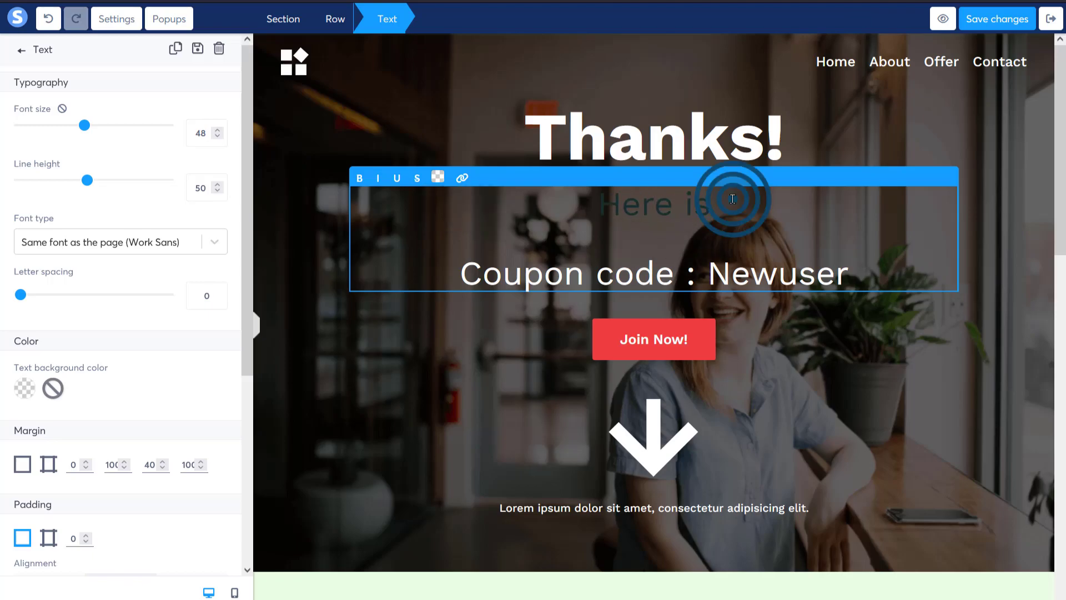
{"action": "type", "text": "Here is"}
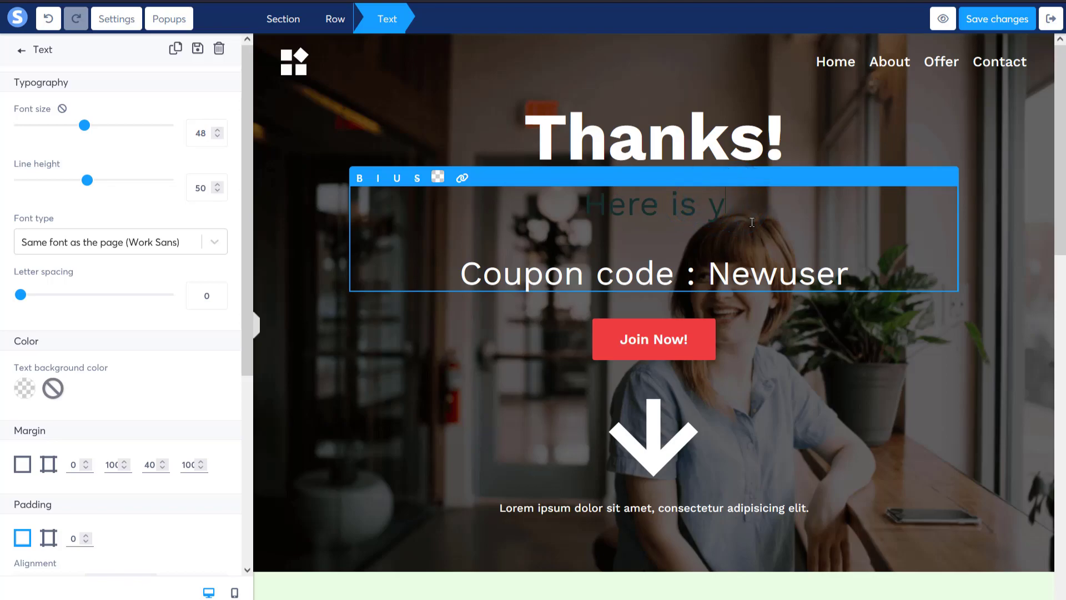
{"action": "key", "text": "BackSpace"}
{"action": "key", "text": "BackSpace"}
{"action": "key", "text": "BackSpace"}
{"action": "key", "text": "BackSpace"}
{"action": "type", "text": "gift"}
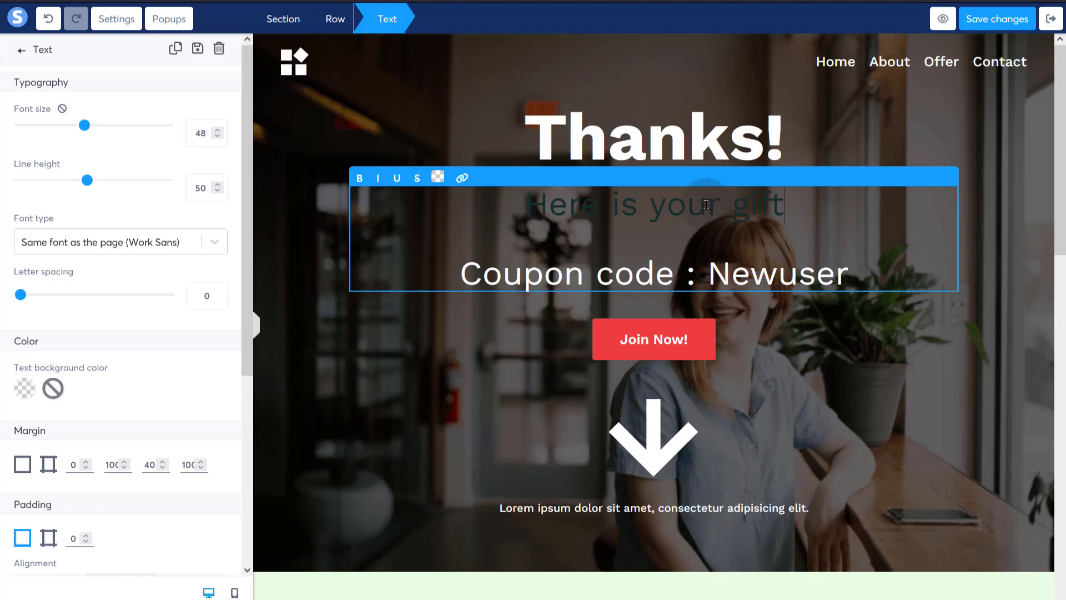
{"action": "triple_click", "coordinate": [694, 204]}
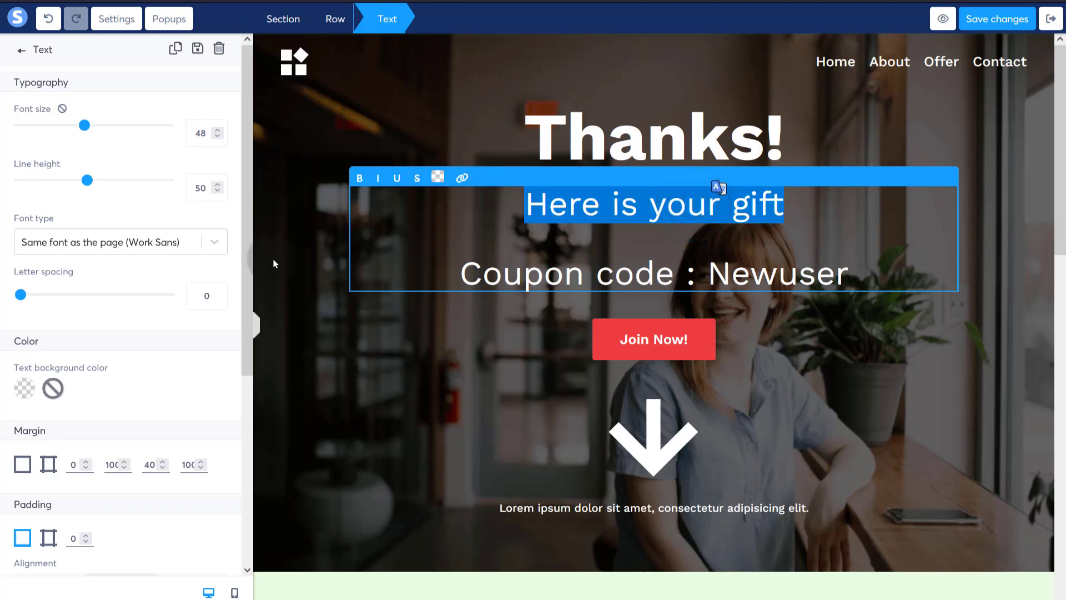
- Try moving the gift line above the coupon line, undoing the misplaced break and paste
{"action": "scroll", "coordinate": [93, 358], "scroll_direction": "down", "scroll_amount": 3}
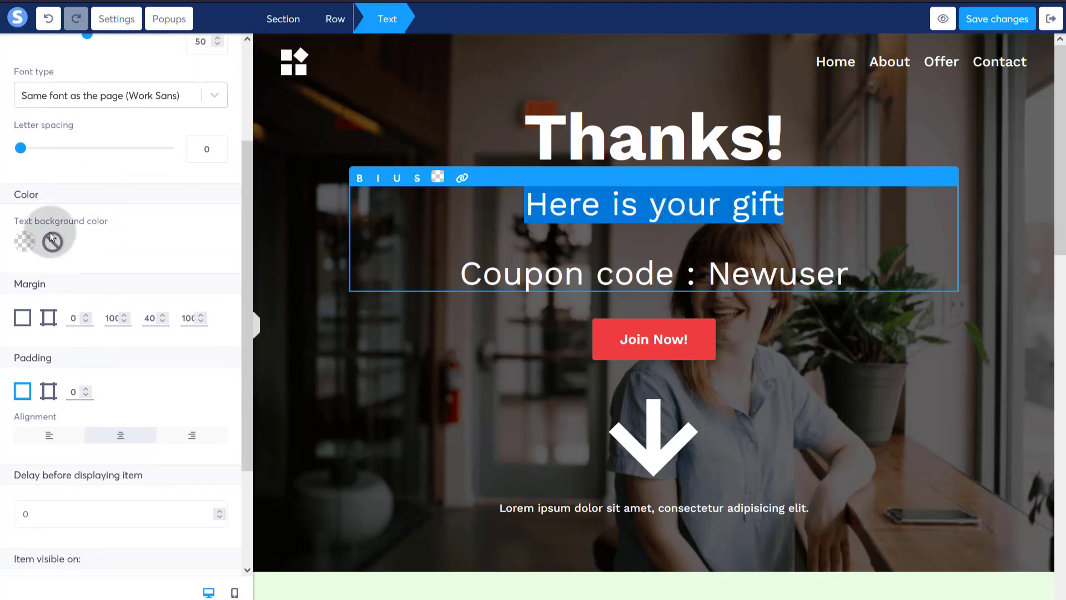
{"action": "scroll", "coordinate": [33, 255], "scroll_direction": "down", "scroll_amount": 2}
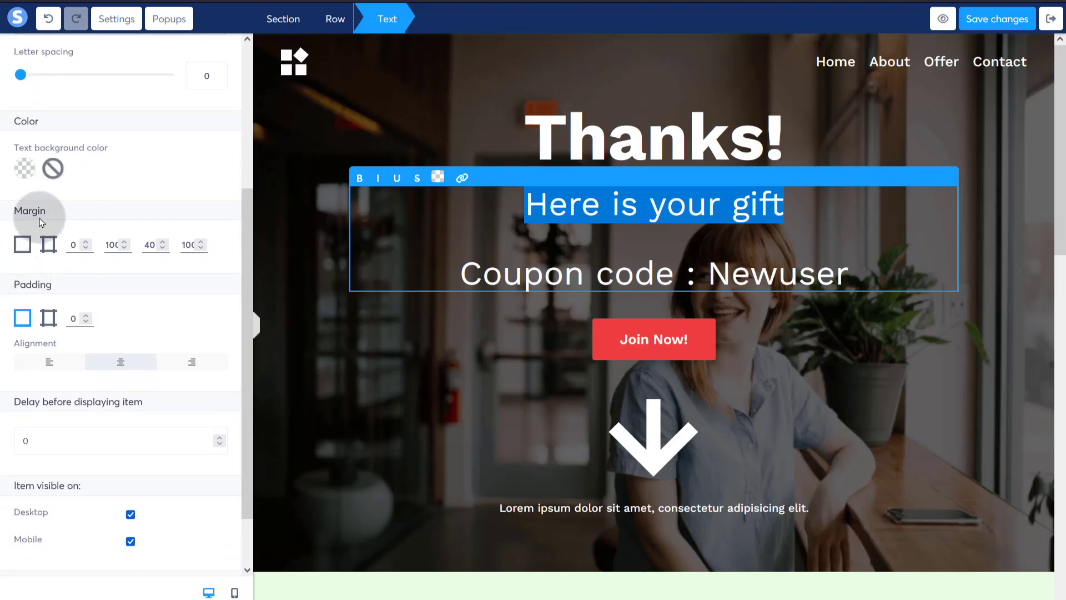
{"action": "scroll", "coordinate": [71, 320], "scroll_direction": "down", "scroll_amount": 2}
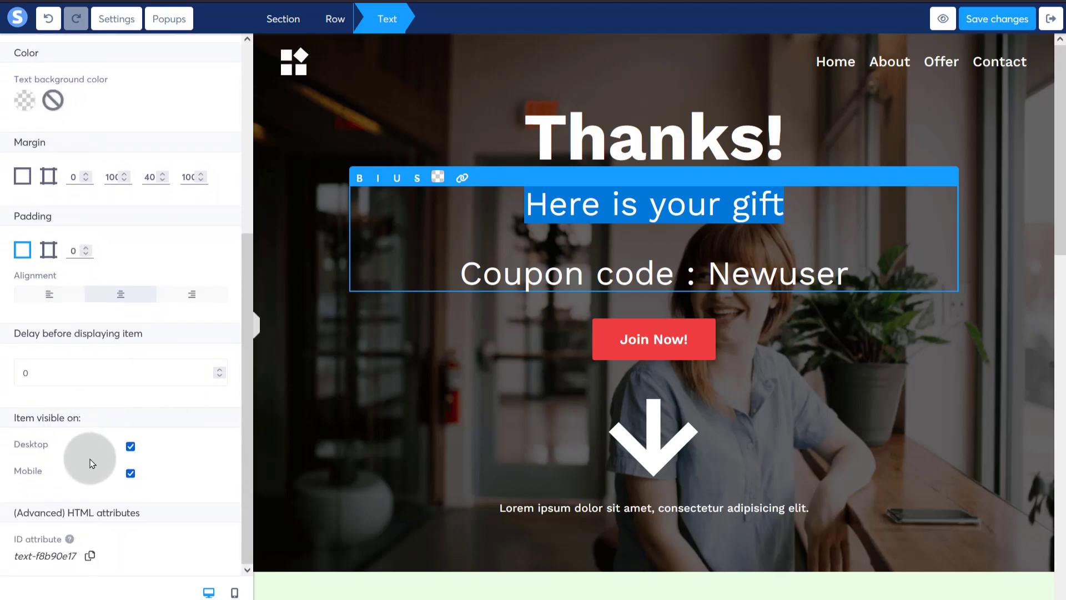
{"action": "scroll", "coordinate": [111, 381], "scroll_direction": "up", "scroll_amount": 5}
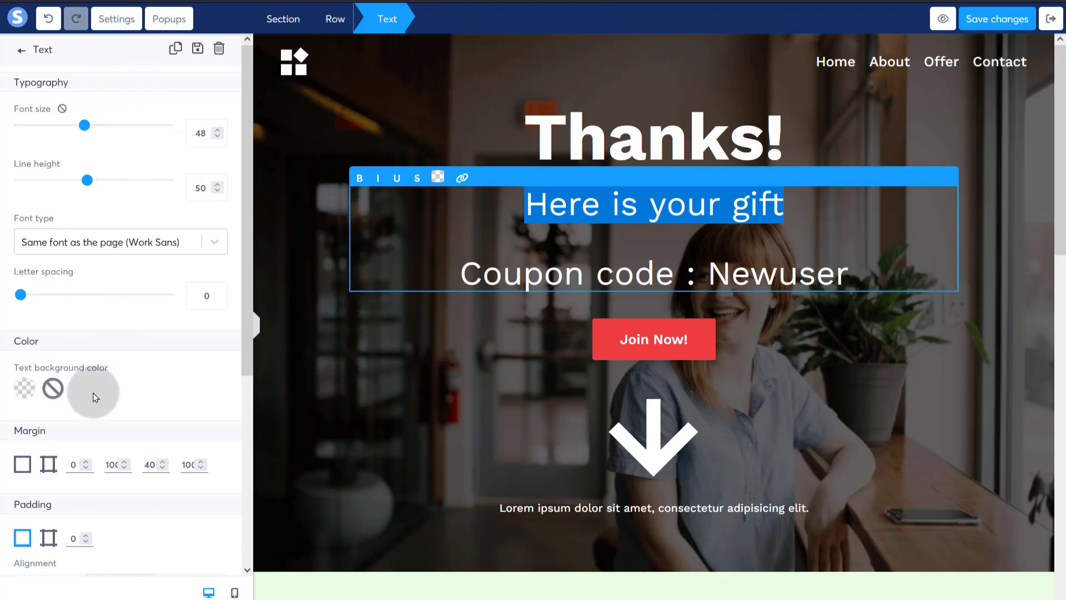
{"action": "scroll", "coordinate": [93, 388], "scroll_direction": "down", "scroll_amount": 3}
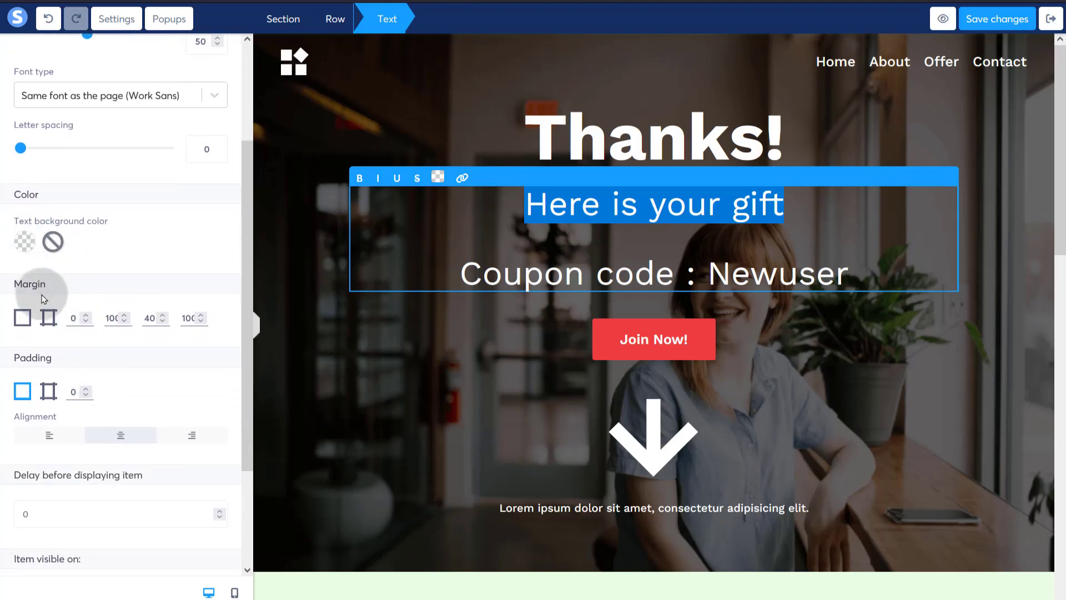
{"action": "scroll", "coordinate": [76, 429], "scroll_direction": "down", "scroll_amount": 3}
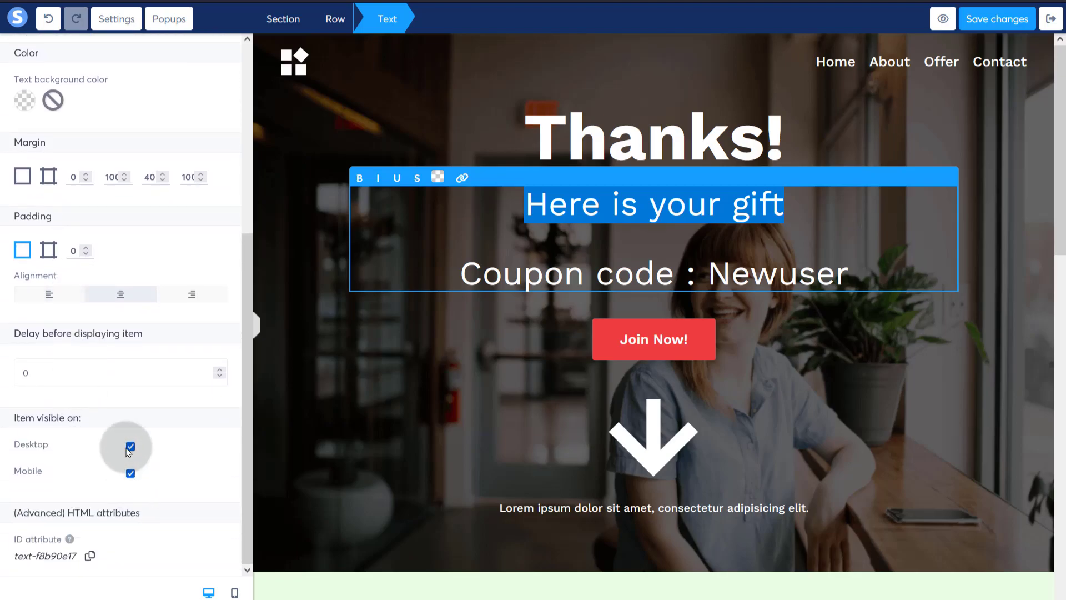
{"action": "left_click", "coordinate": [646, 204]}
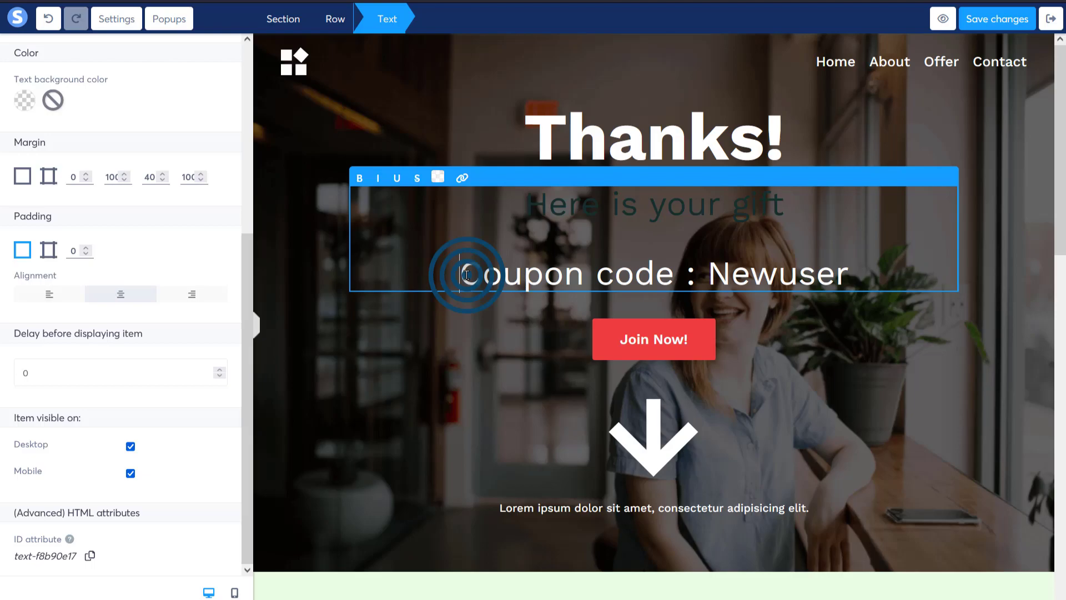
{"action": "key", "text": "Return"}
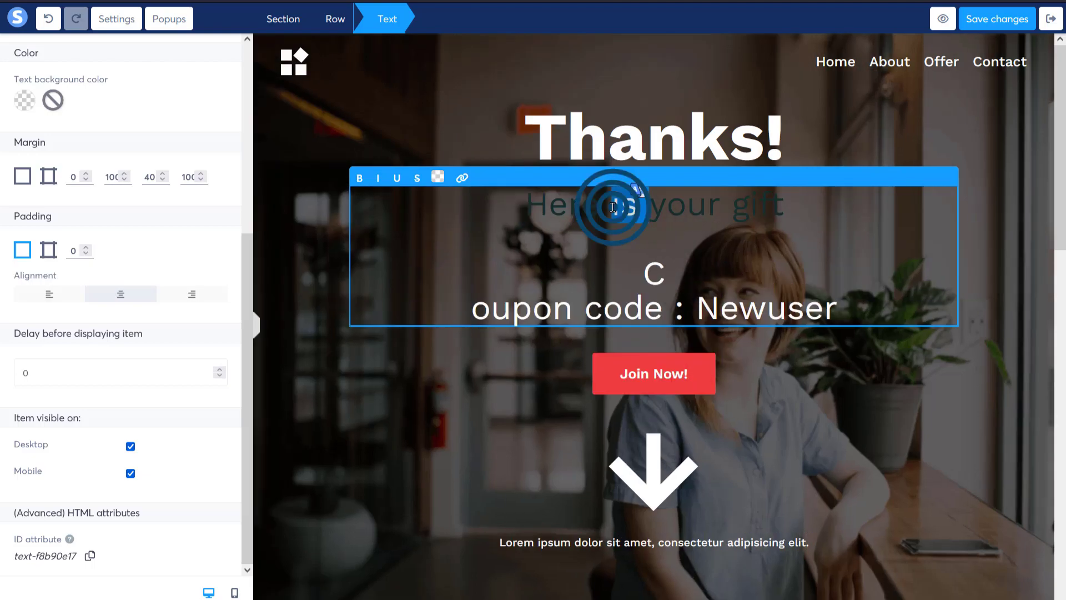
{"action": "triple_click", "coordinate": [612, 207]}
{"action": "key", "text": "ctrl+c"}
{"action": "key", "text": "ctrl+z"}
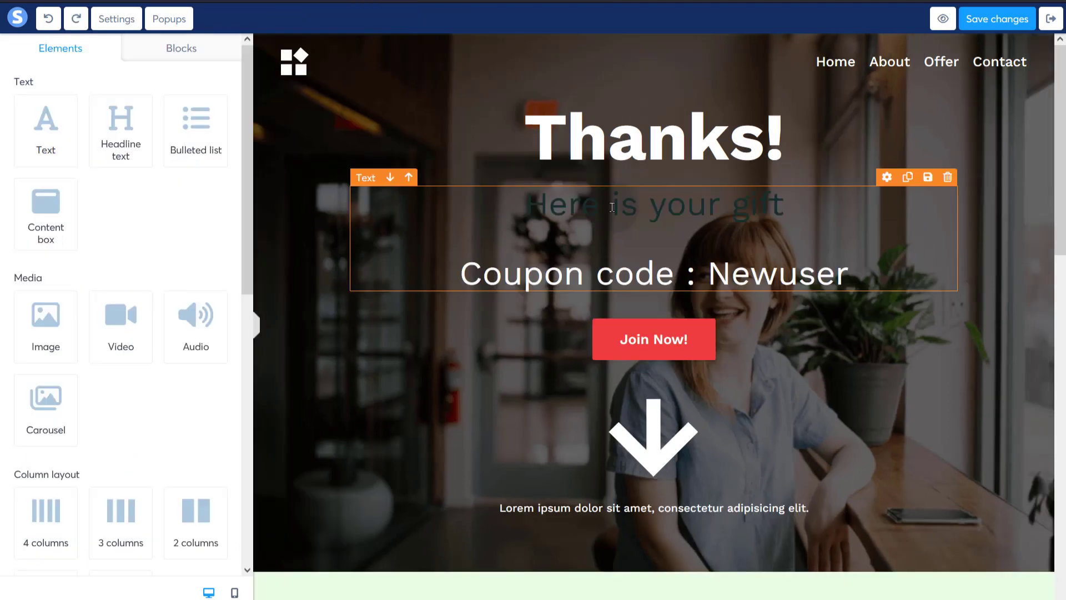
{"action": "left_click", "coordinate": [500, 275]}
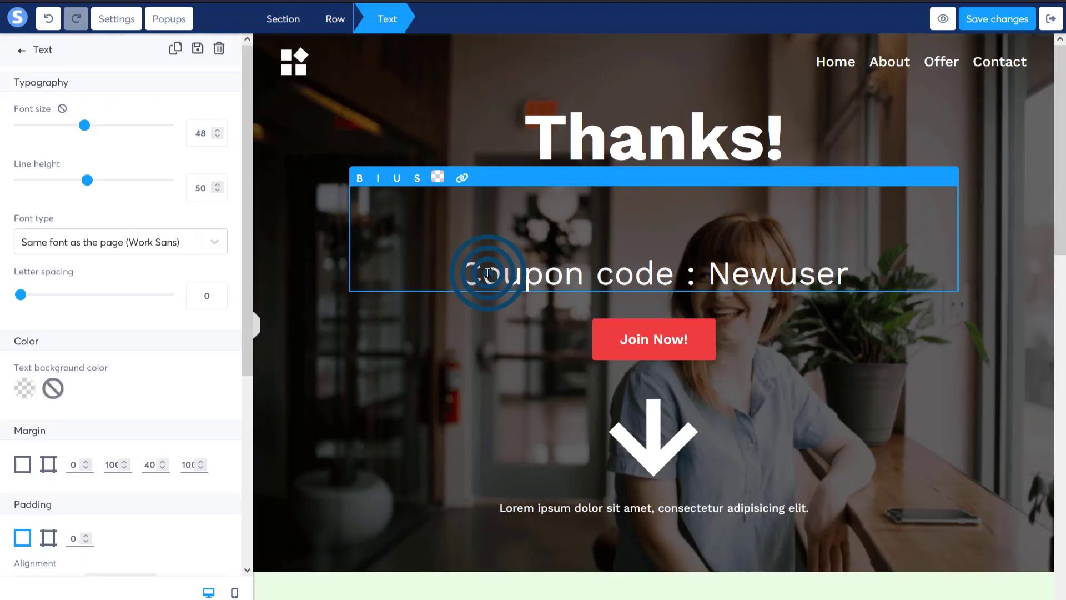
{"action": "key", "text": "ctrl+v"}
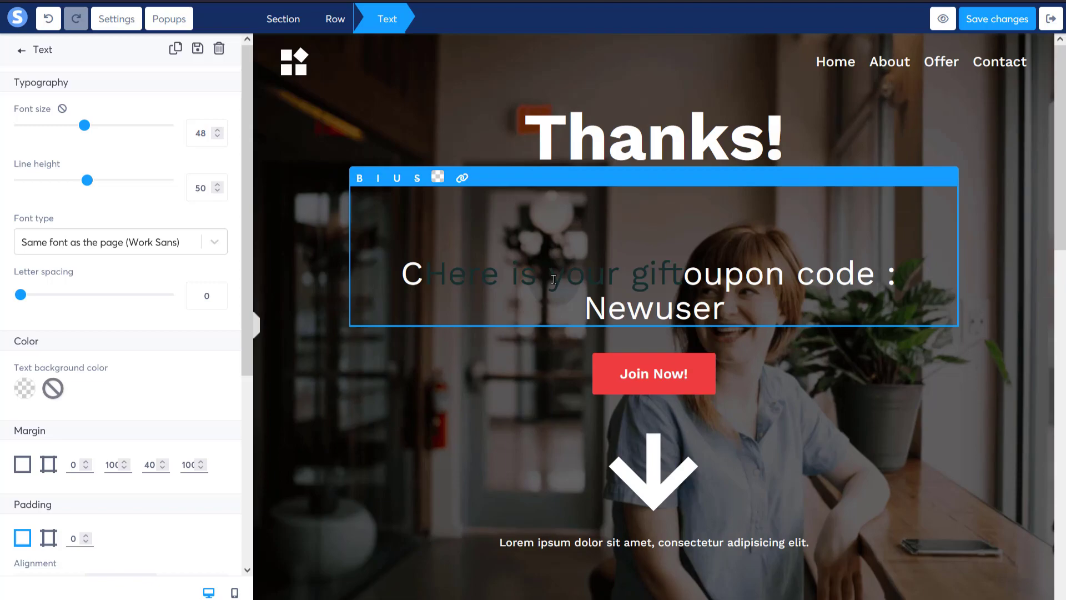
{"action": "key", "text": "ctrl+z"}
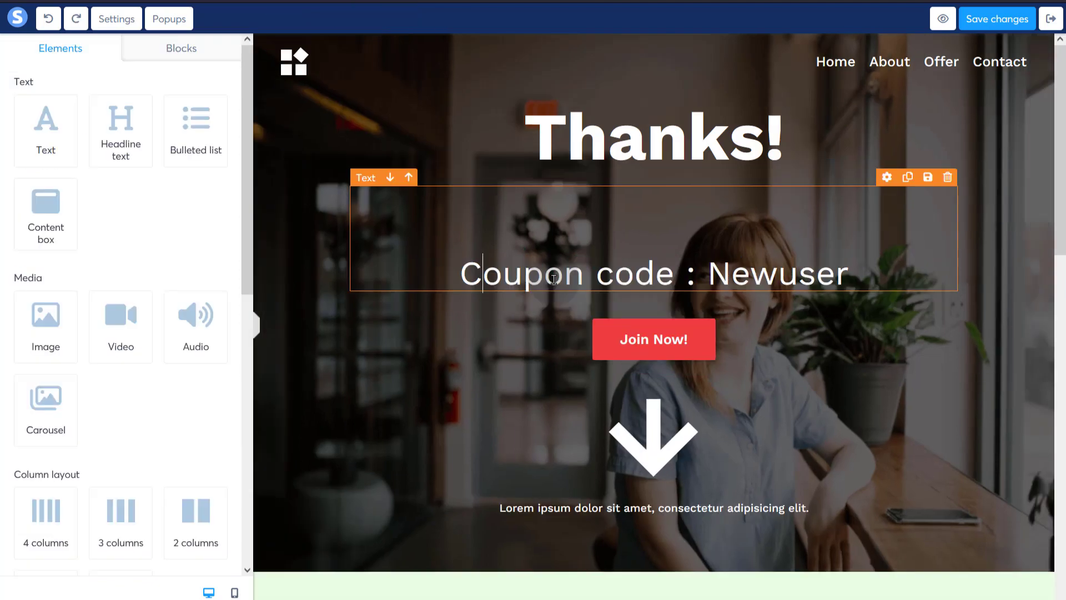
- Place 'Here is your gift' above 'Coupon code : Newuser', restore the C, and select Join Now!
{"action": "left_click", "coordinate": [526, 285]}
{"action": "key", "text": "Return"}
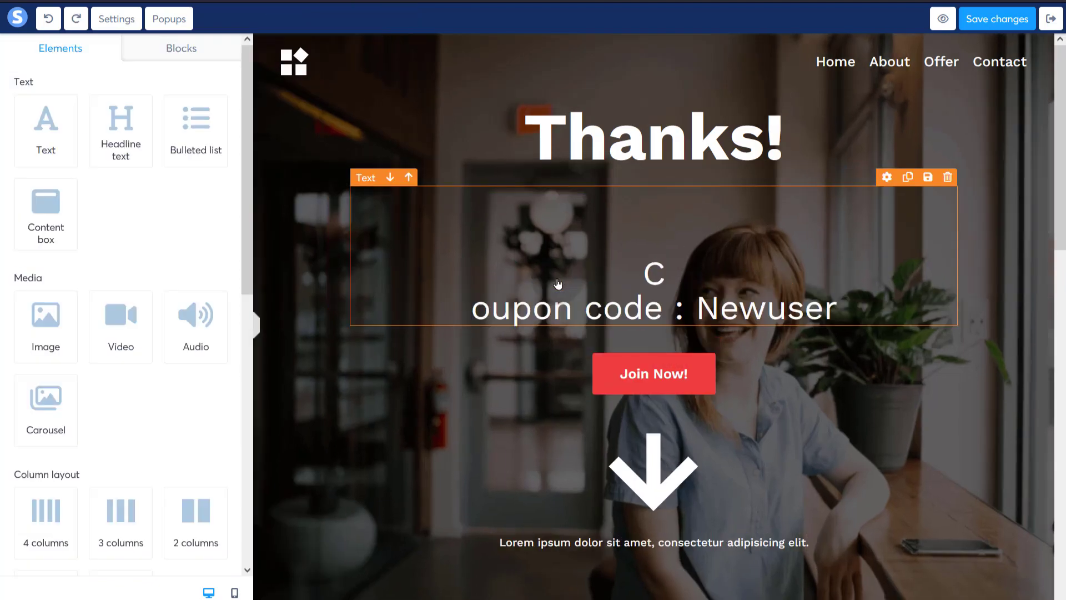
{"action": "left_click", "coordinate": [669, 276]}
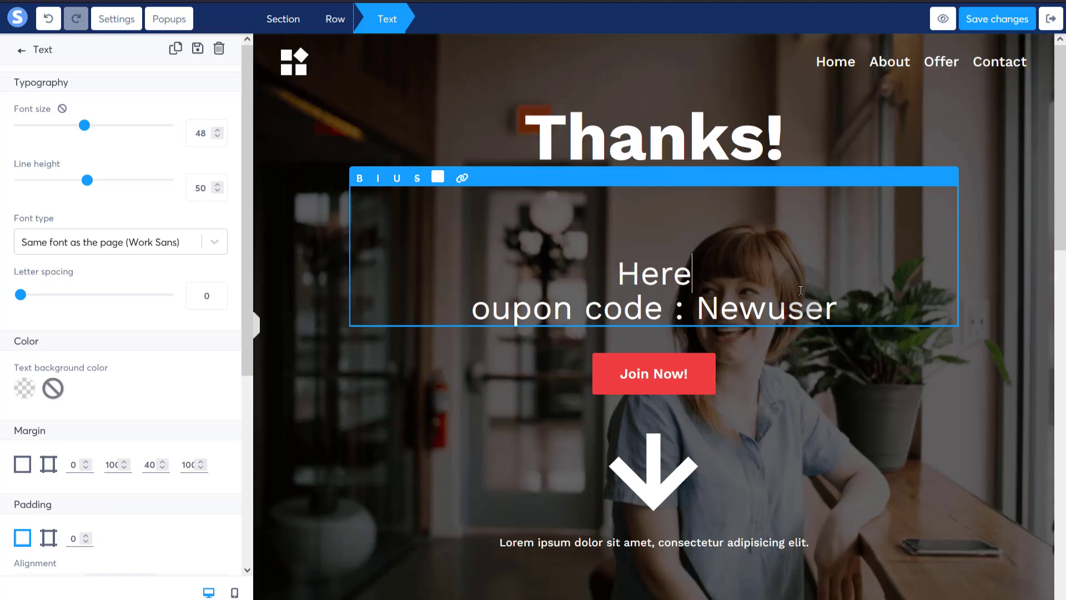
{"action": "type", "text": "our gift"}
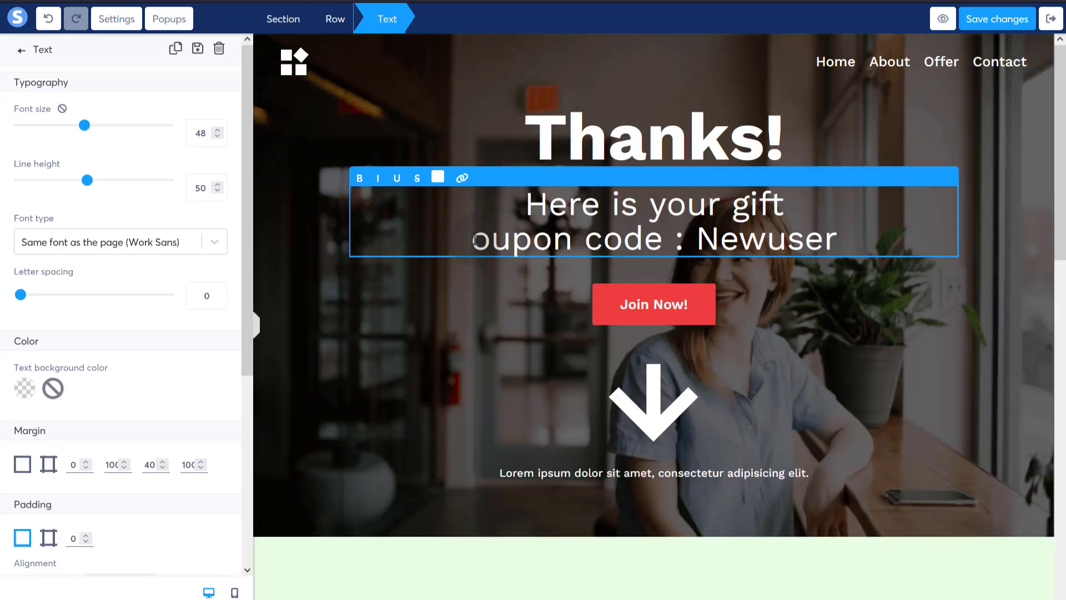
{"action": "left_click", "coordinate": [474, 240]}
{"action": "type", "text": "C"}
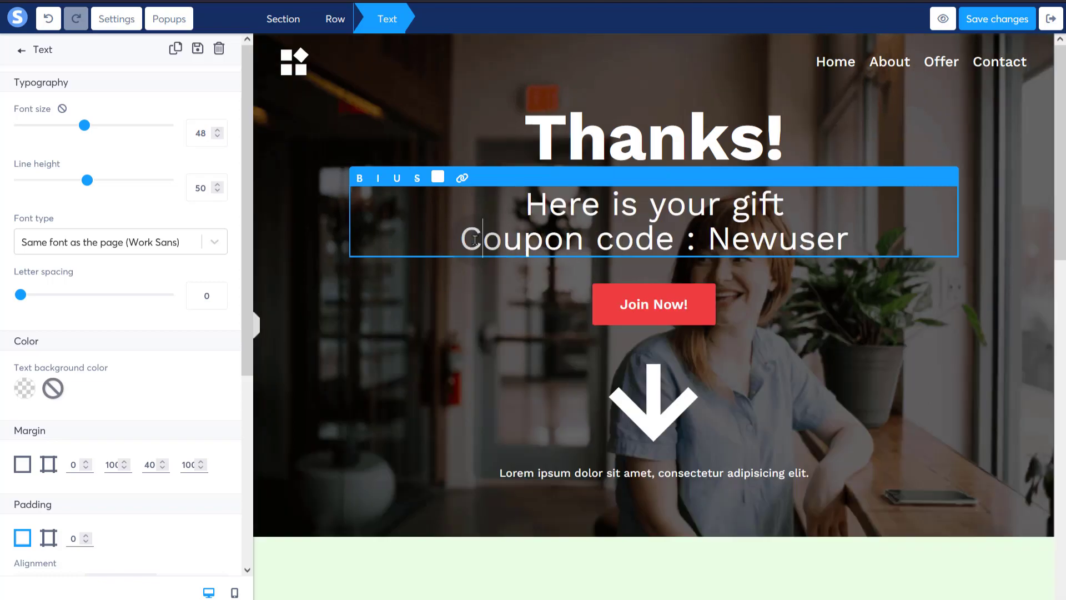
{"action": "left_click", "coordinate": [474, 324]}
{"action": "left_click", "coordinate": [534, 304]}
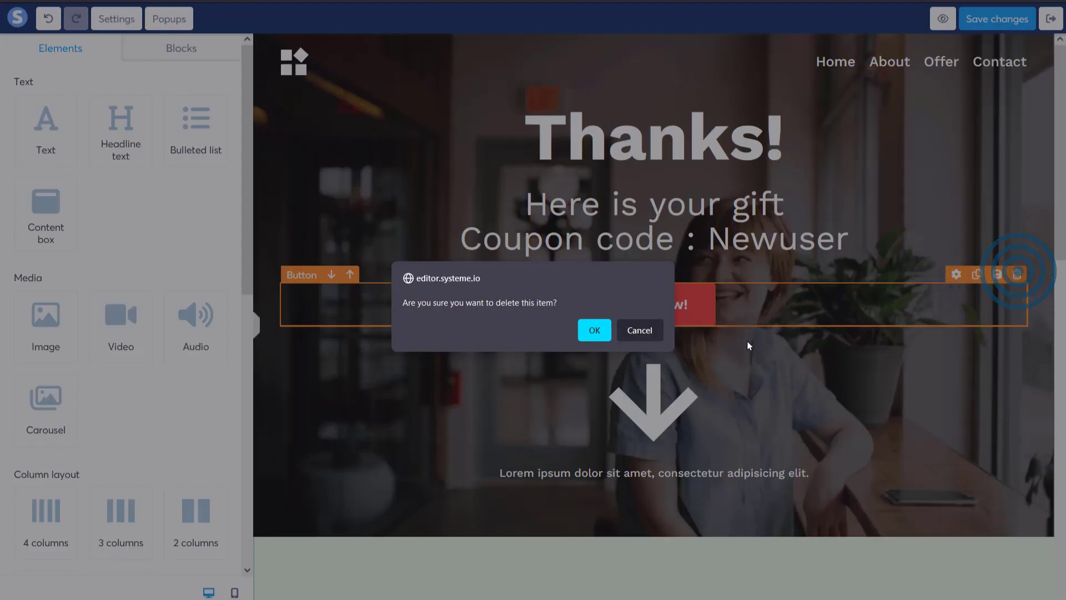
- Confirm deleting the Join Now! button, review the page, and save the thank-you page
{"action": "left_click", "coordinate": [593, 332]}
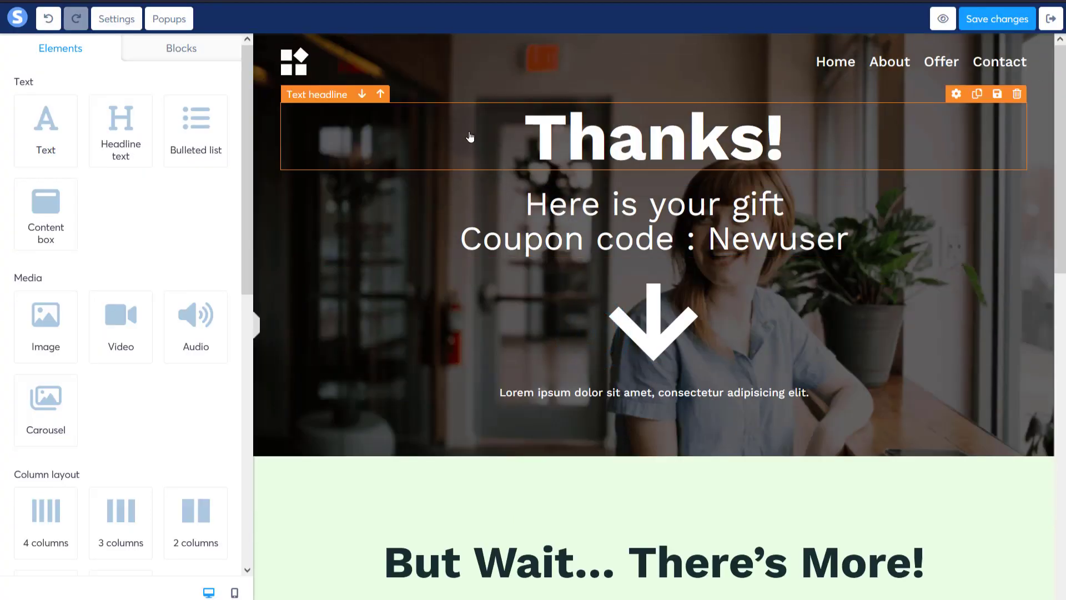
{"action": "scroll", "coordinate": [690, 333], "scroll_direction": "down", "scroll_amount": 8}
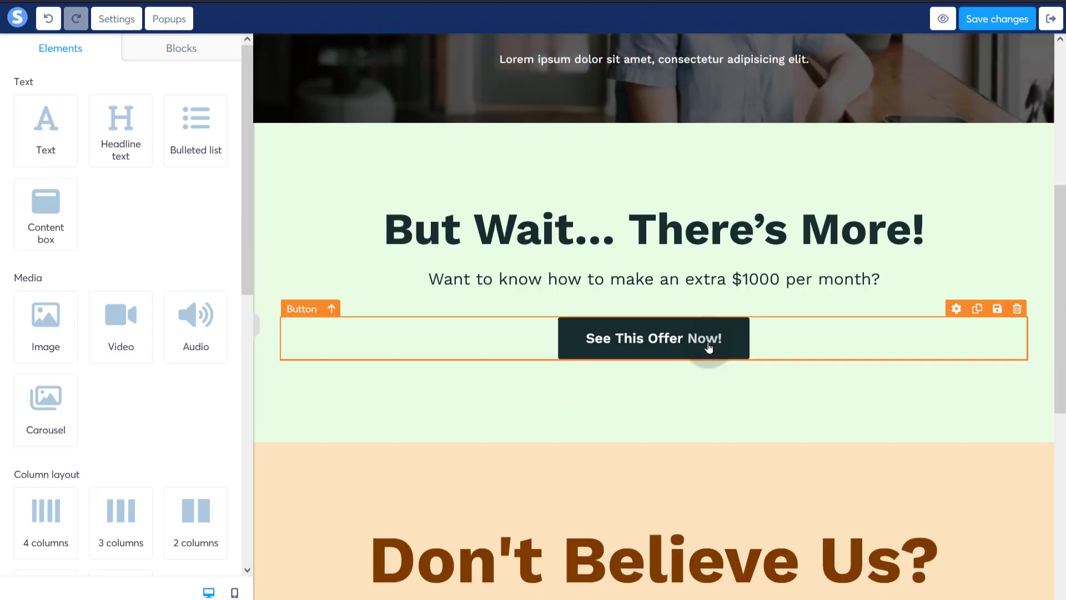
{"action": "scroll", "coordinate": [658, 333], "scroll_direction": "down", "scroll_amount": 5}
{"action": "scroll", "coordinate": [659, 326], "scroll_direction": "up", "scroll_amount": 10}
{"action": "scroll", "coordinate": [626, 388], "scroll_direction": "down", "scroll_amount": 10}
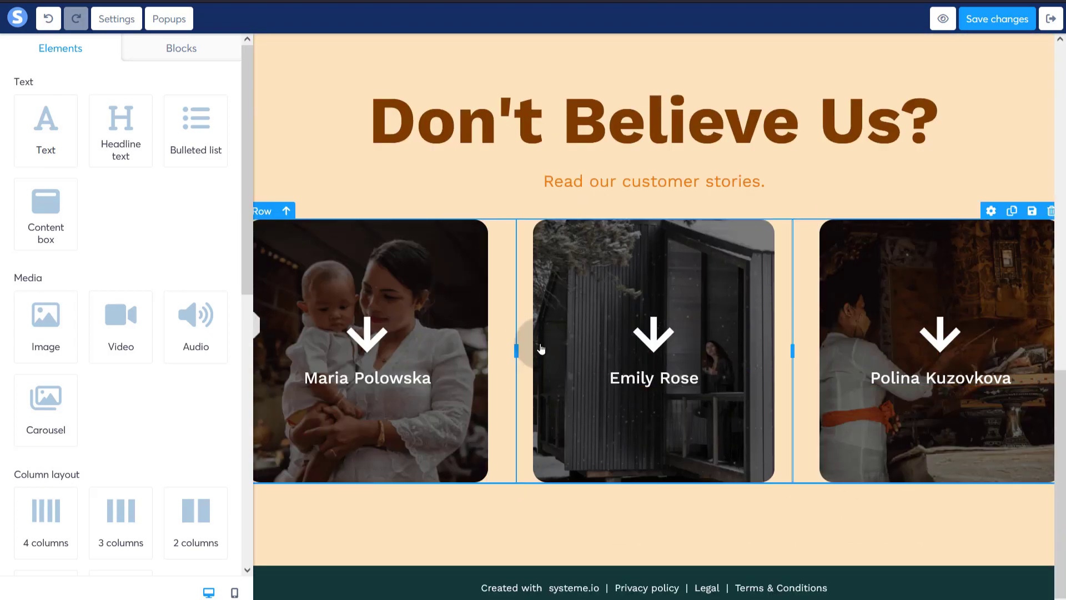
{"action": "scroll", "coordinate": [806, 333], "scroll_direction": "up", "scroll_amount": 10}
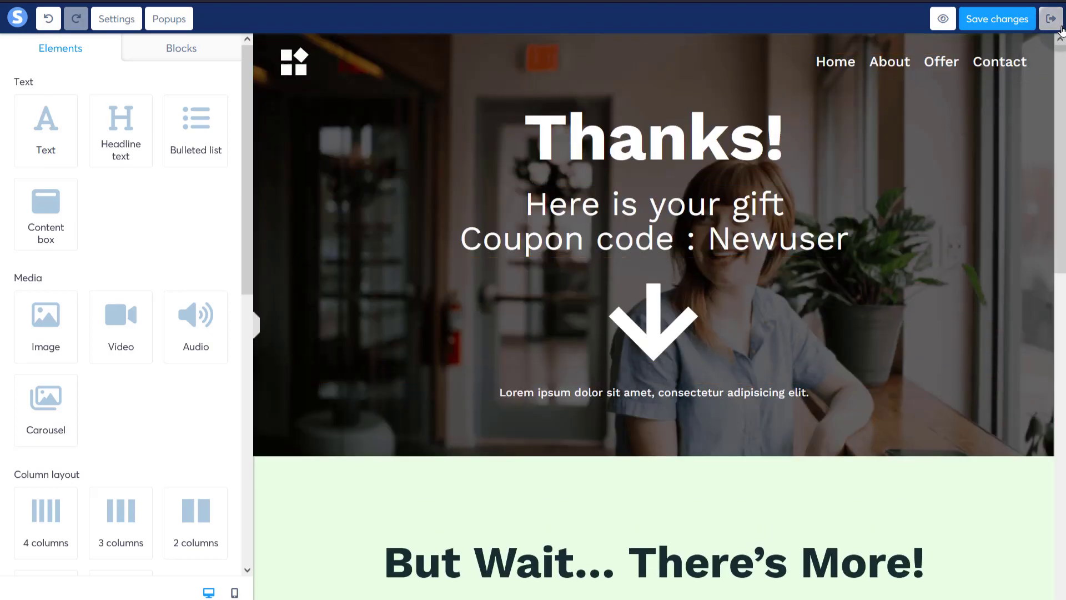
{"action": "left_click", "coordinate": [1015, 25]}
- Save the thank-you page, then create a Sales page step named 'We also' in Sample0
{"action": "left_click", "coordinate": [998, 21]}
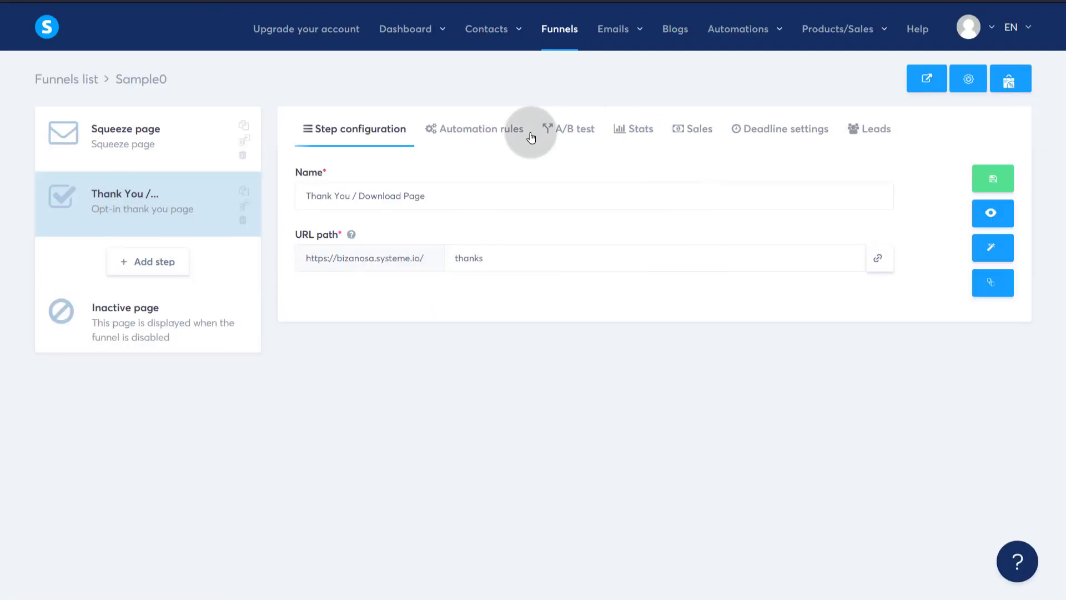
{"action": "left_click", "coordinate": [142, 263]}
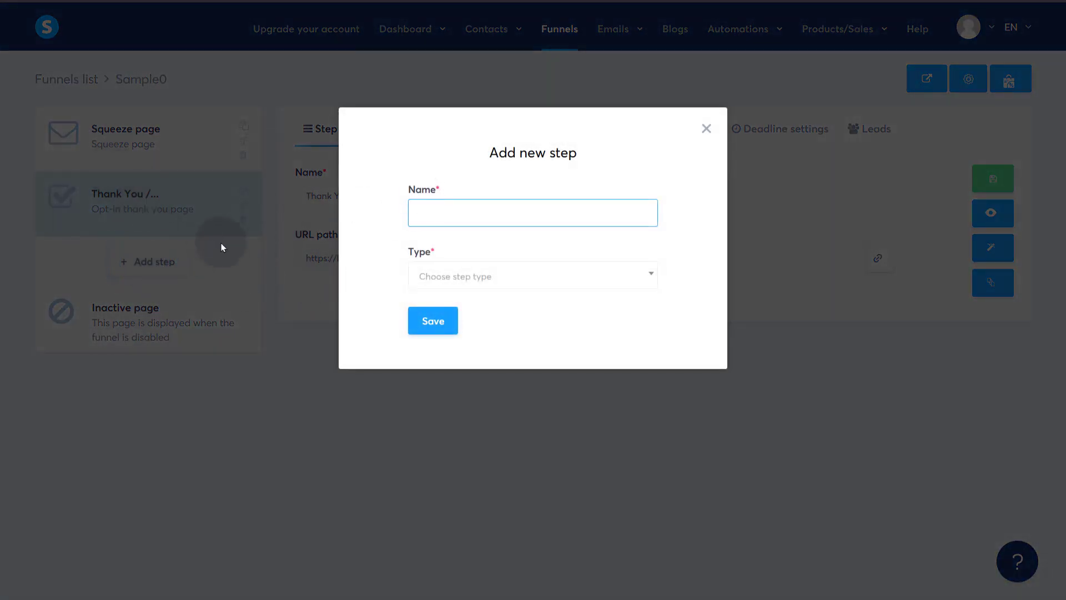
{"action": "left_click", "coordinate": [442, 214]}
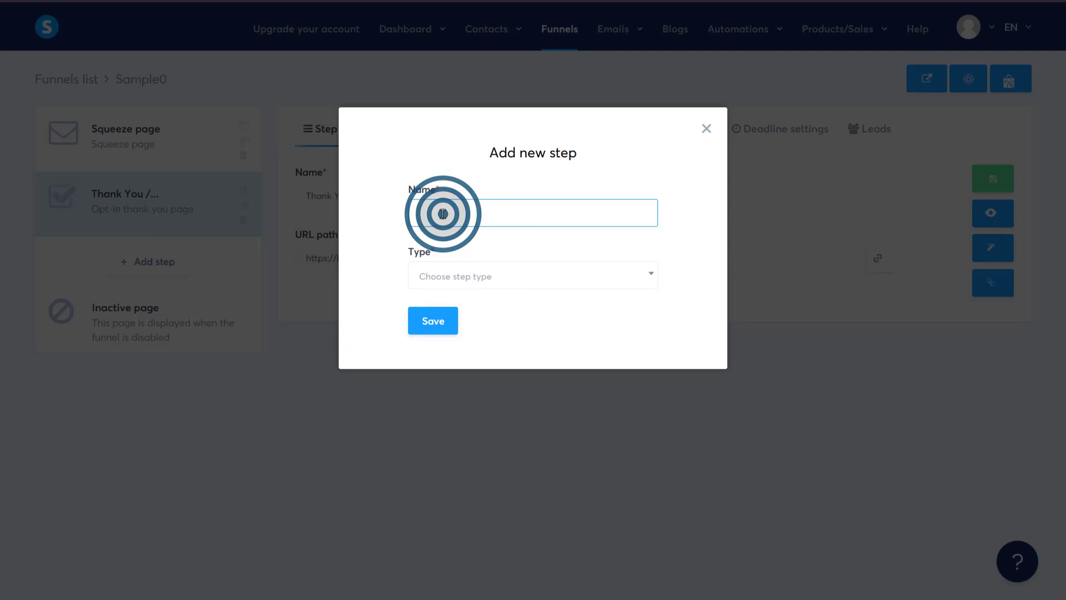
{"action": "left_click", "coordinate": [443, 214]}
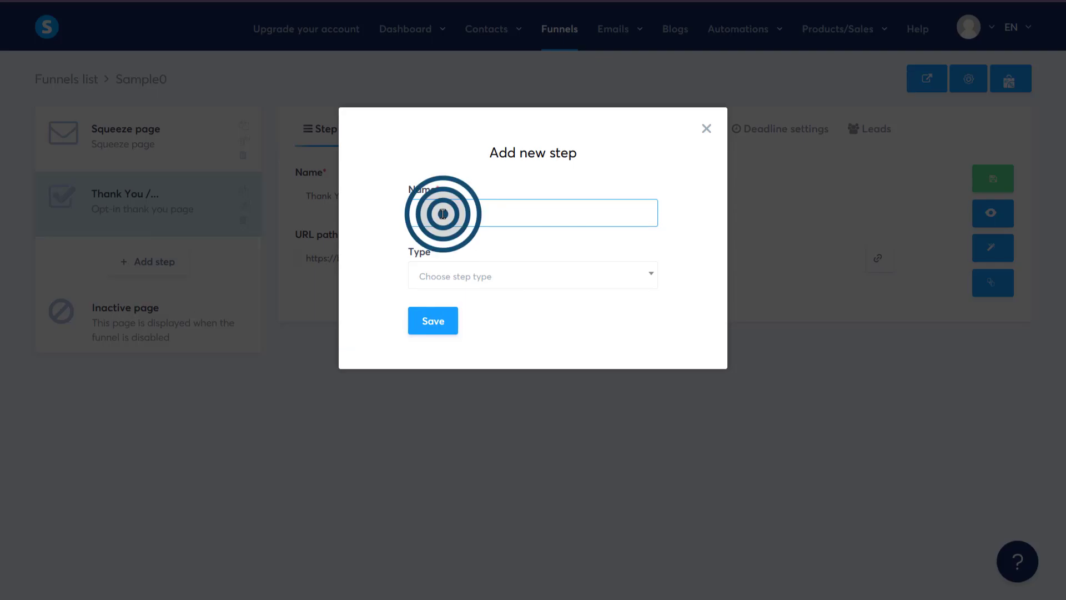
{"action": "type", "text": "We also"}
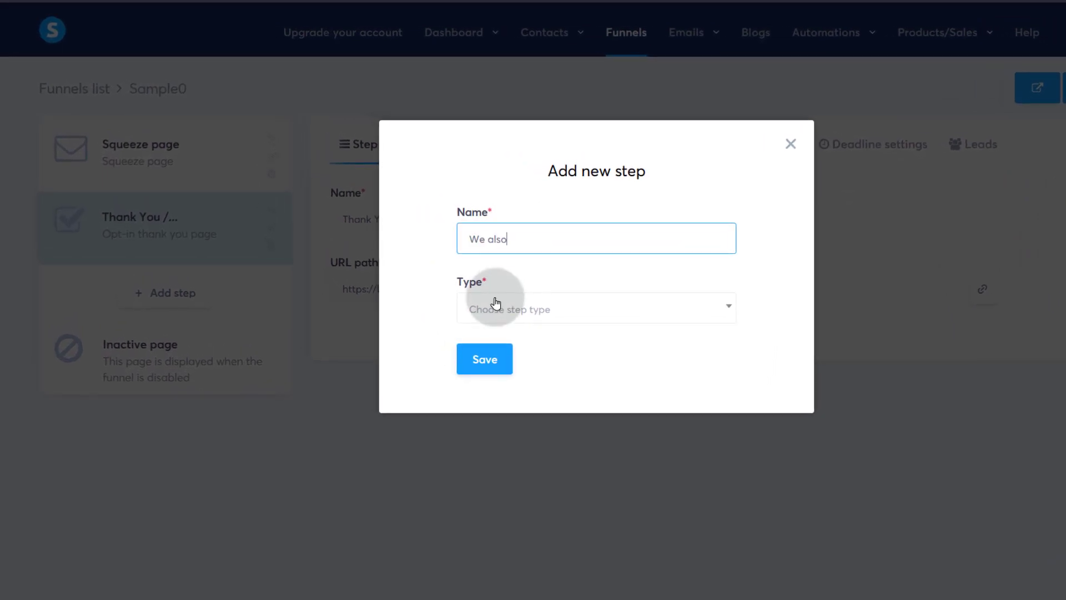
{"action": "left_click", "coordinate": [500, 310]}
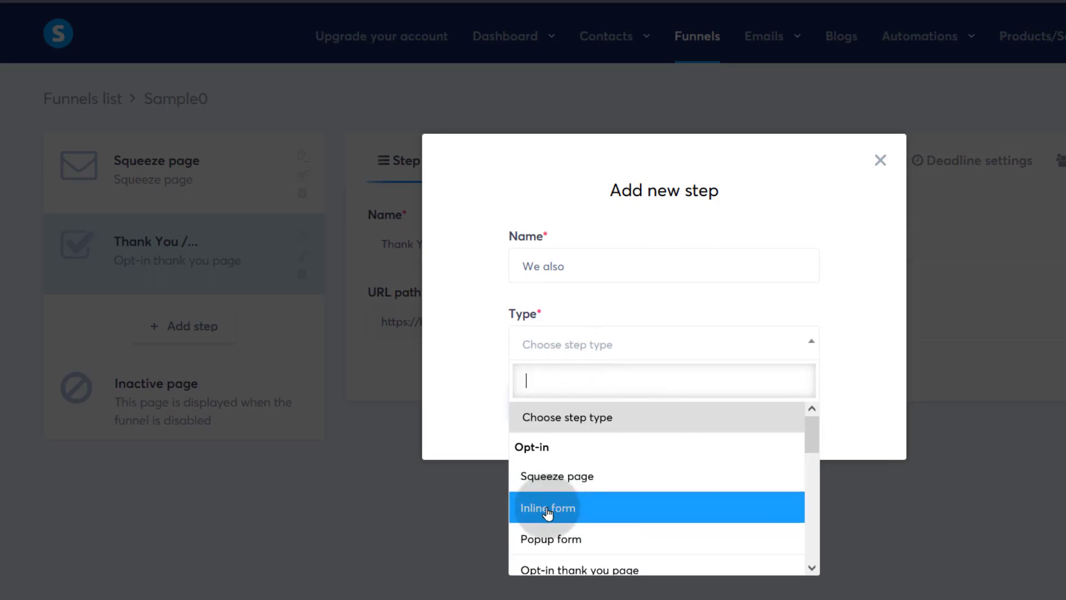
{"action": "scroll", "coordinate": [622, 519], "scroll_direction": "down", "scroll_amount": 3}
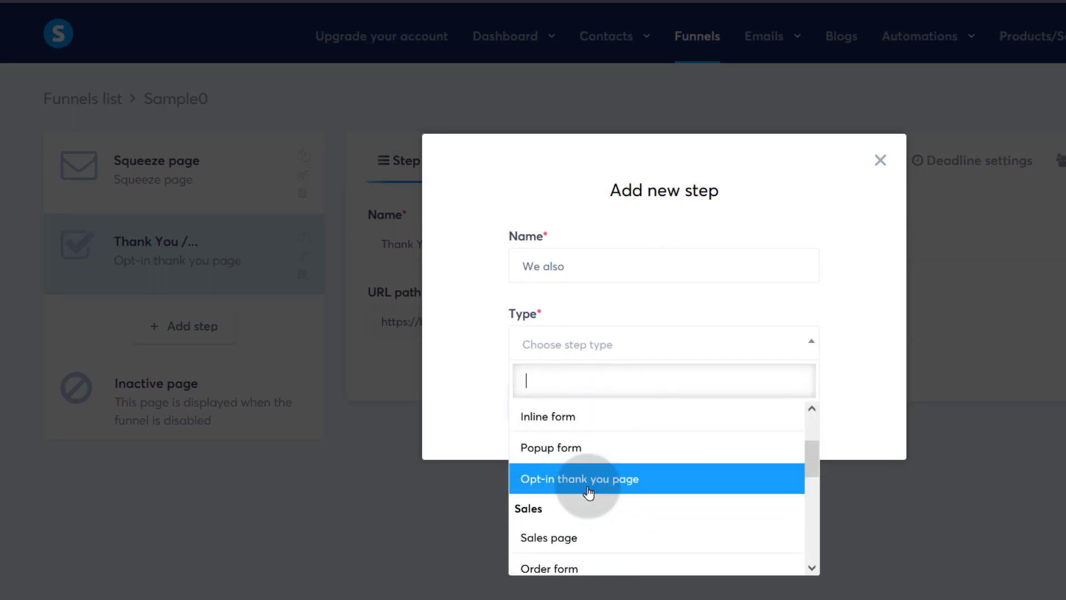
{"action": "scroll", "coordinate": [590, 545], "scroll_direction": "down", "scroll_amount": 3}
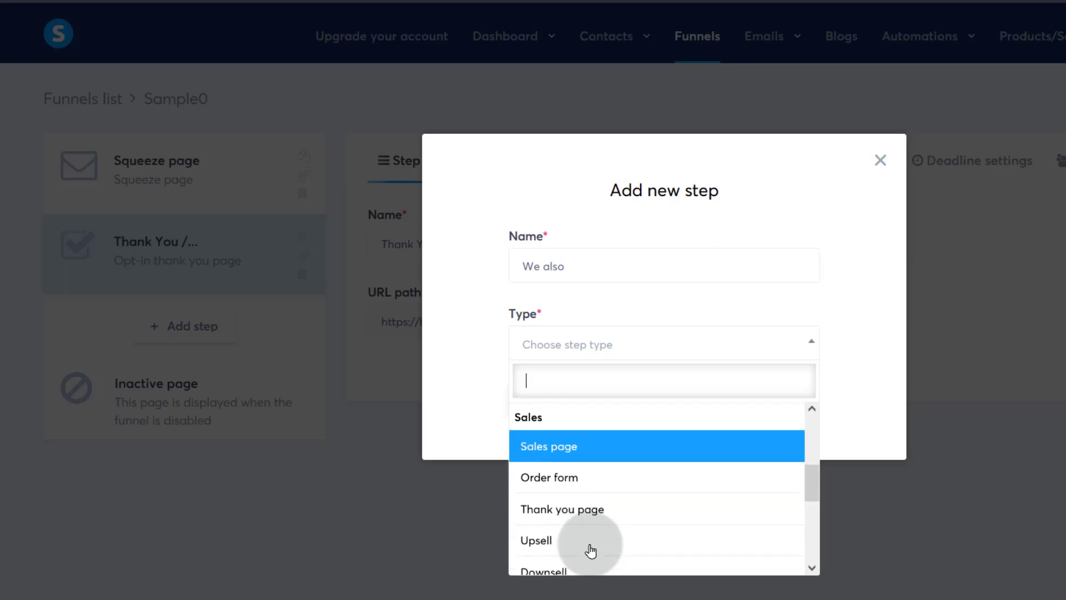
{"action": "left_click", "coordinate": [557, 451]}
{"action": "left_click", "coordinate": [540, 414]}
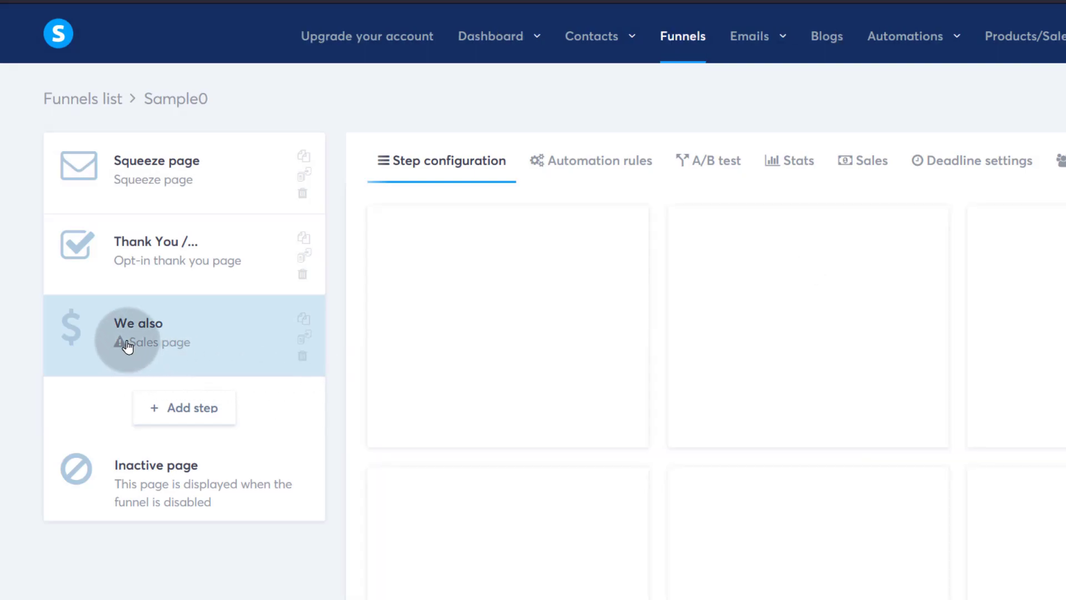
- Pick a template from the gallery for the 'We also' sales page
{"action": "mouse_move", "coordinate": [454, 345]}
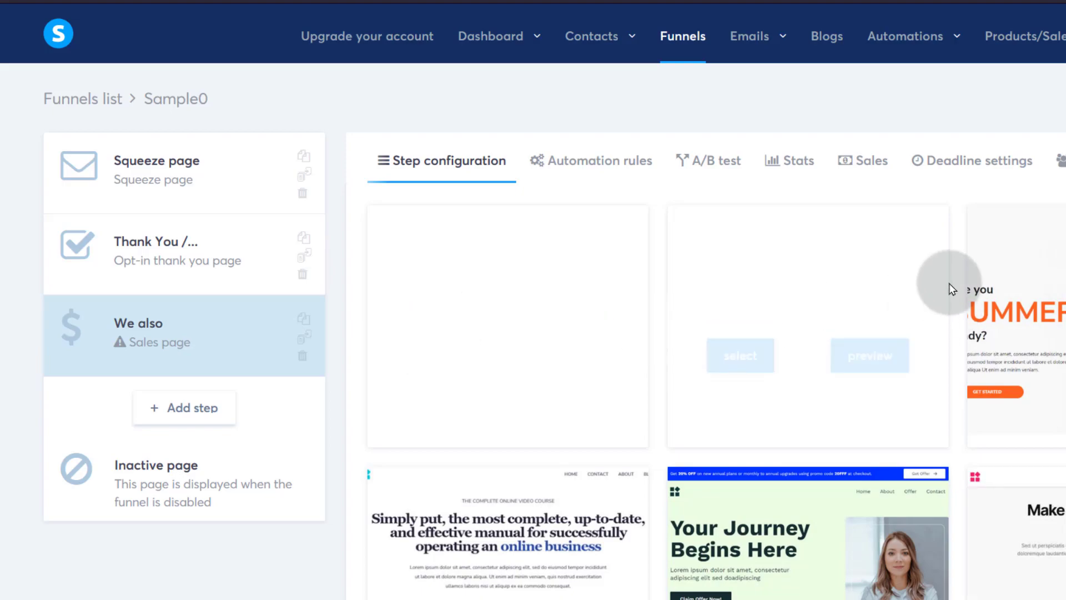
{"action": "mouse_move", "coordinate": [690, 365]}
{"action": "mouse_move", "coordinate": [488, 344]}
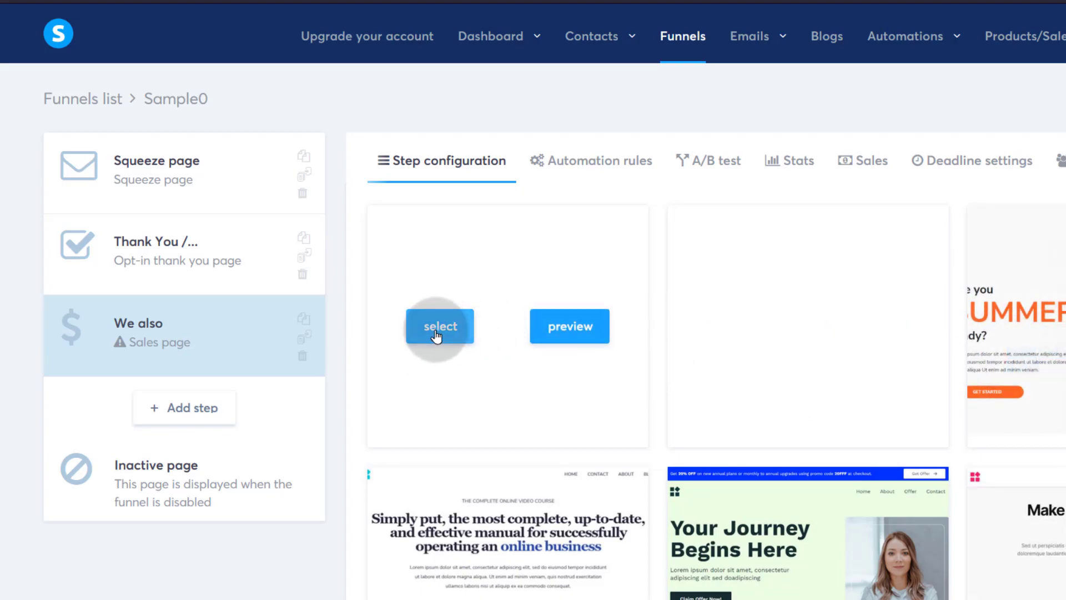
{"action": "scroll", "coordinate": [821, 380], "scroll_direction": "down", "scroll_amount": 3}
{"action": "left_click", "coordinate": [750, 405]}
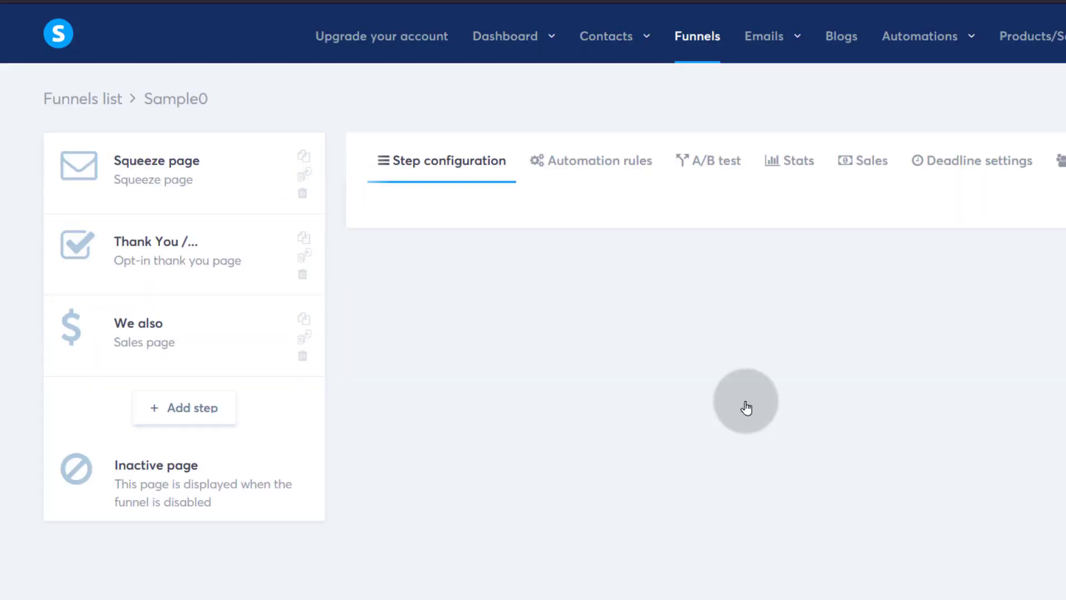
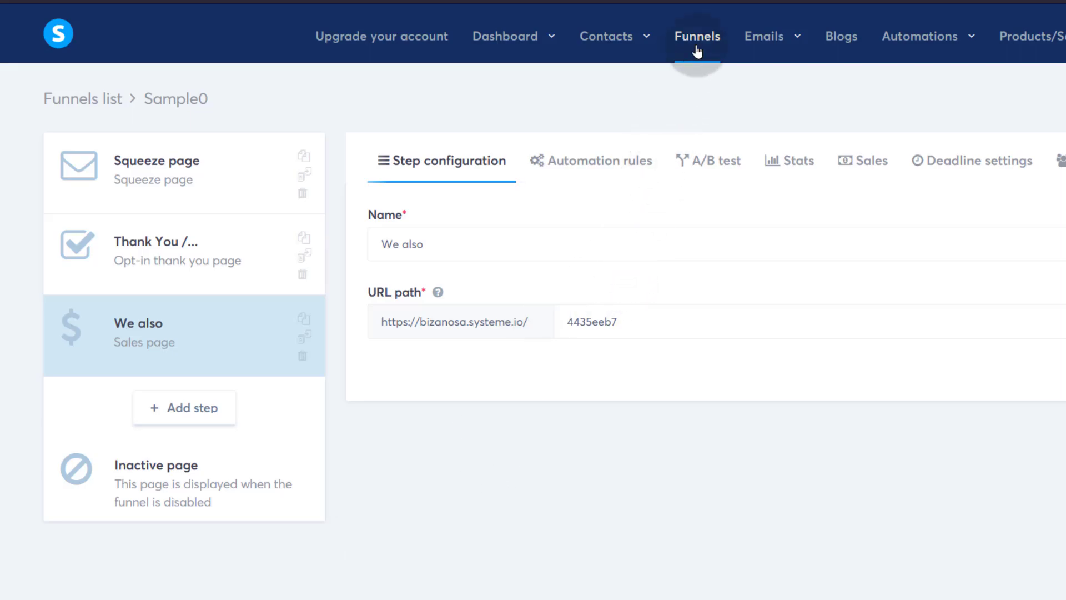
- Browse the top navigation menus and head toward the account's profile Settings page
{"action": "mouse_move", "coordinate": [504, 42]}
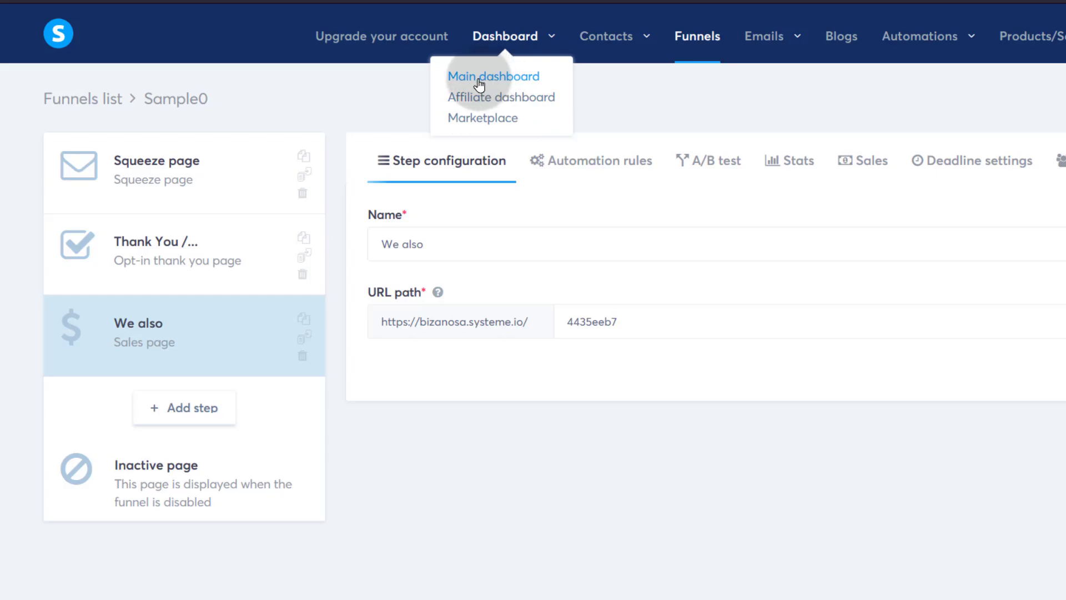
{"action": "mouse_move", "coordinate": [1039, 43]}
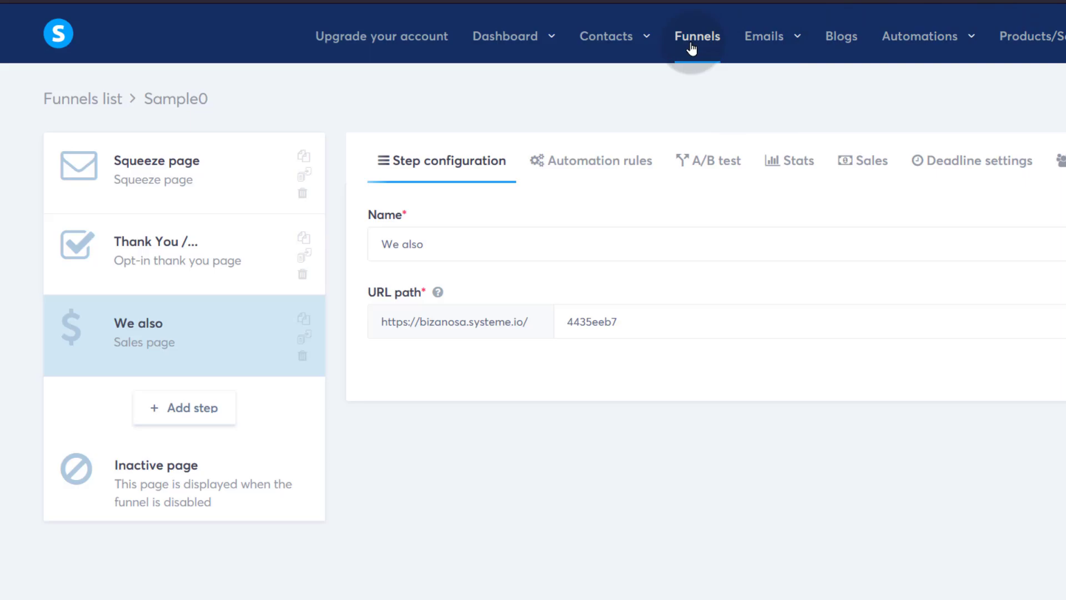
{"action": "mouse_move", "coordinate": [778, 43]}
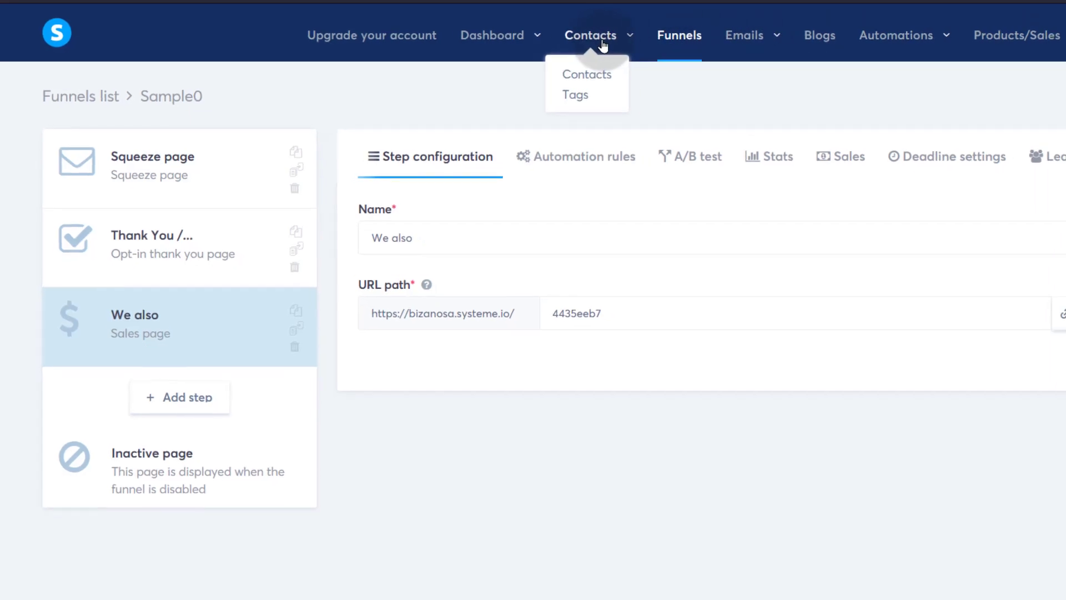
{"action": "mouse_move", "coordinate": [498, 34]}
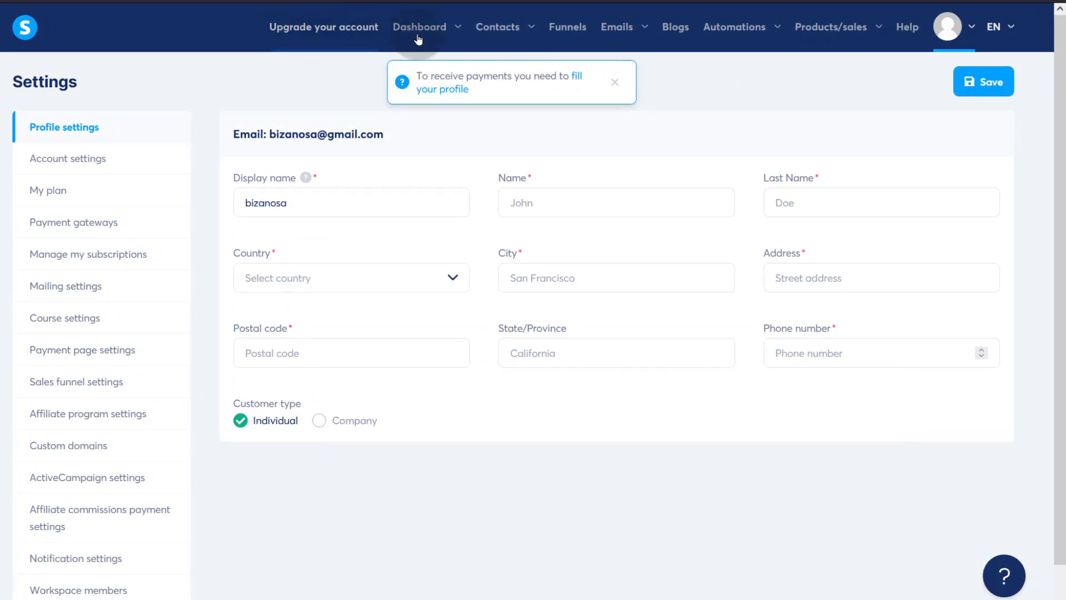
- Go from the avatar menu to Settings and show the Custom domains list
{"action": "left_click", "coordinate": [972, 30]}
{"action": "left_click", "coordinate": [934, 70]}
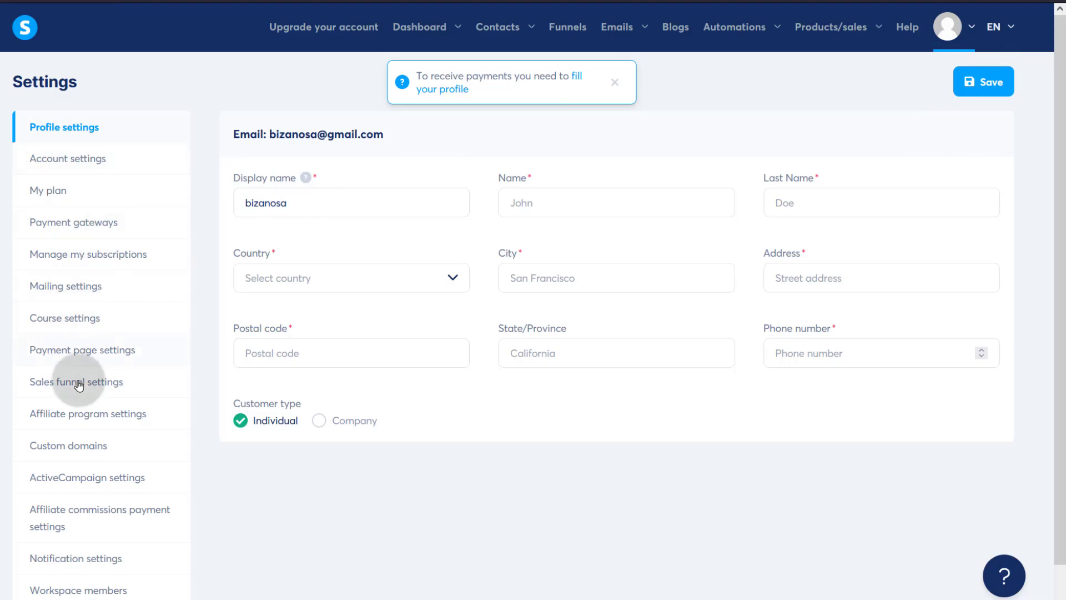
{"action": "scroll", "coordinate": [79, 410], "scroll_direction": "down", "scroll_amount": 1}
{"action": "left_click", "coordinate": [67, 395]}
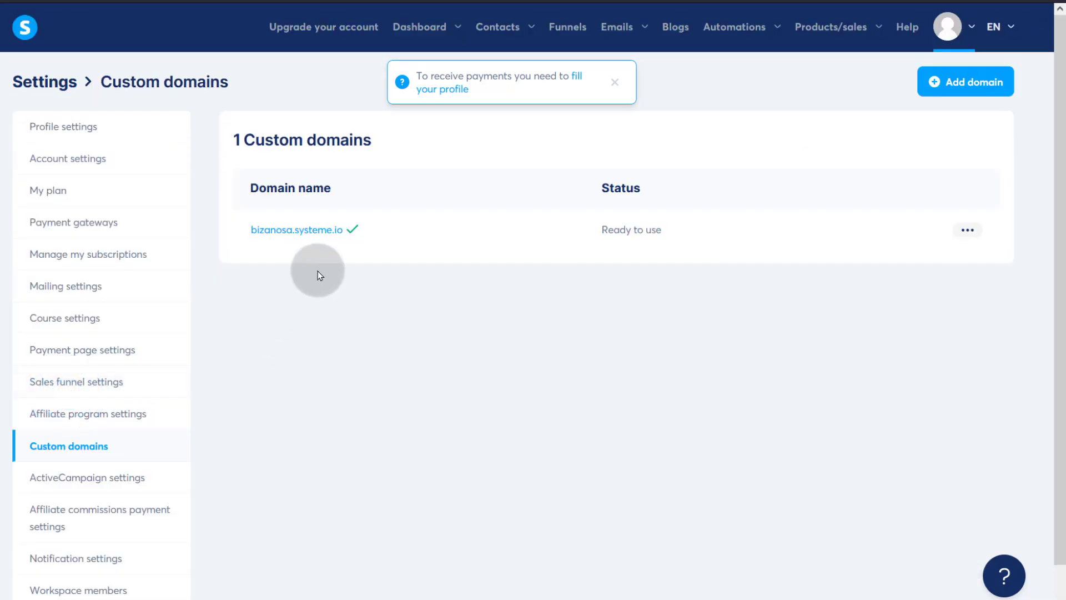
- Dismiss the payment profile notice and start a new domain in the Add domain dialog
{"action": "left_click", "coordinate": [615, 83]}
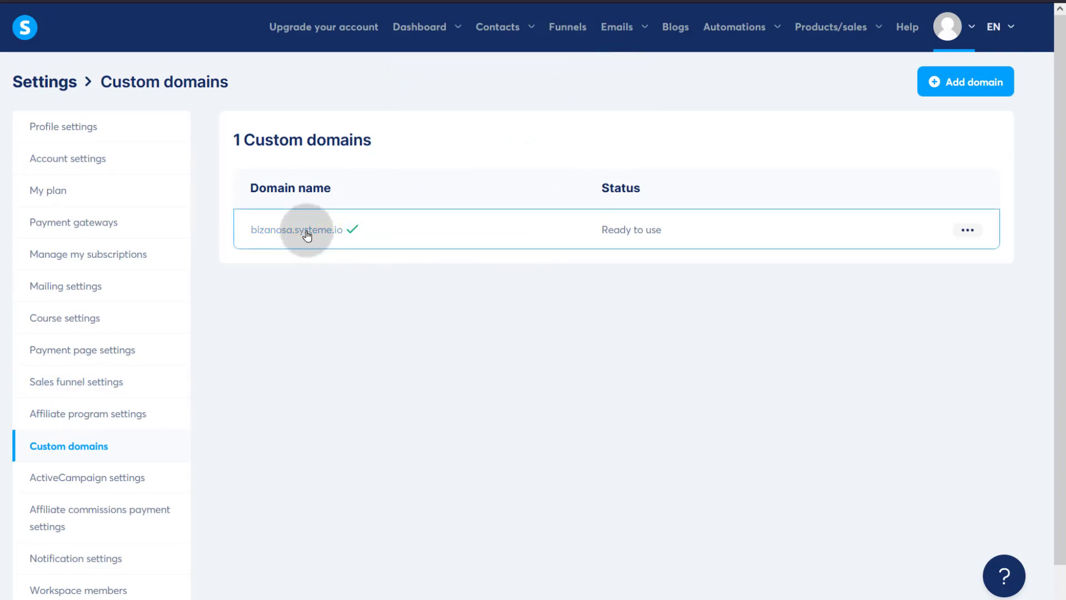
{"action": "left_click", "coordinate": [973, 83]}
{"action": "left_click", "coordinate": [337, 309]}
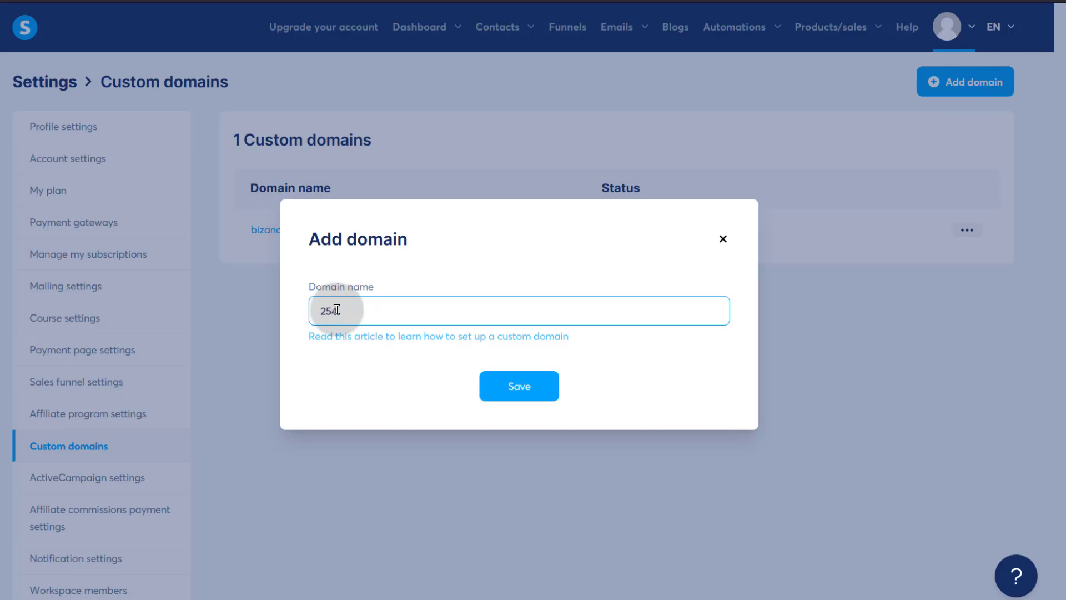
{"action": "type", "text": "254.press"}
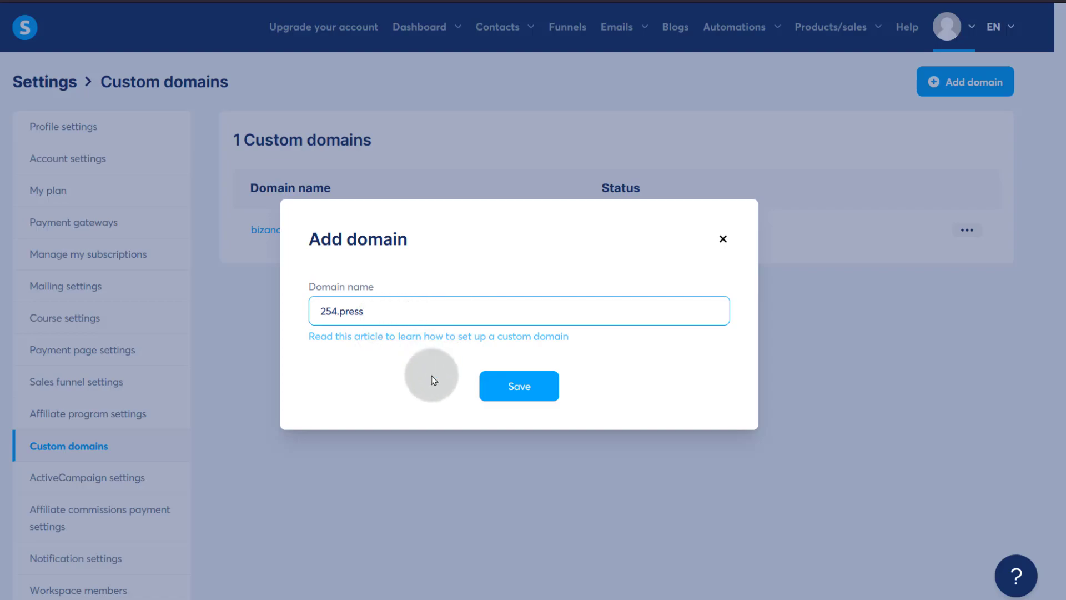
{"action": "left_click", "coordinate": [512, 404]}
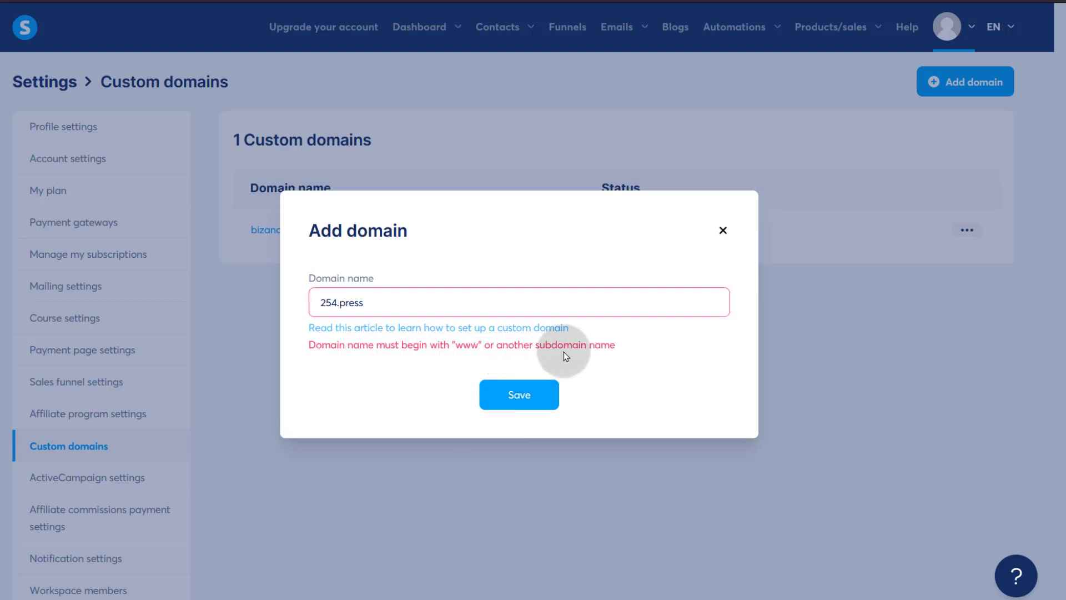
{"action": "left_click", "coordinate": [365, 305]}
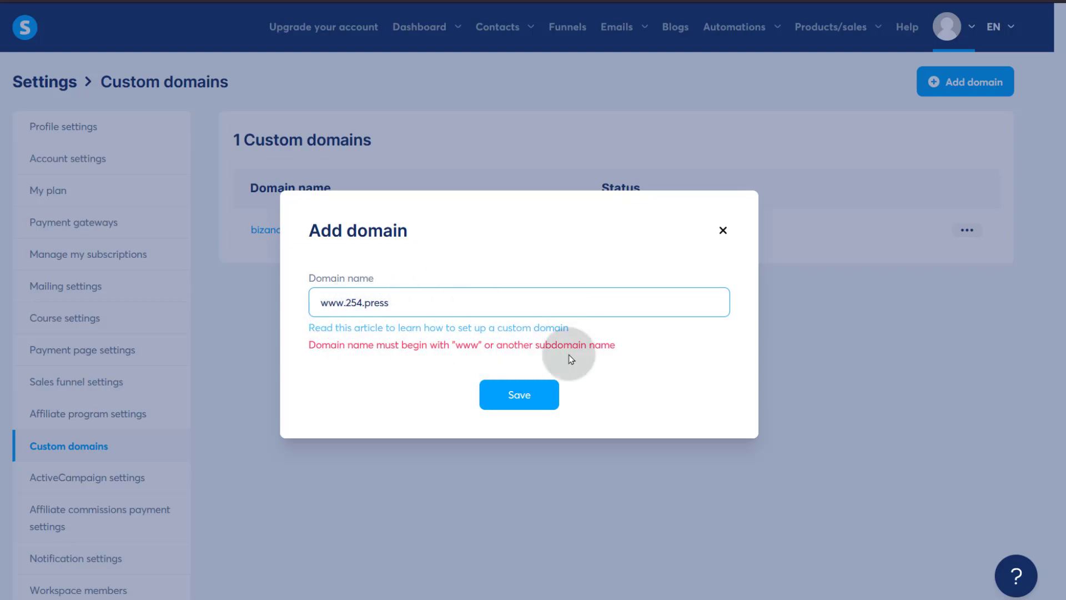
{"action": "left_click", "coordinate": [519, 396]}
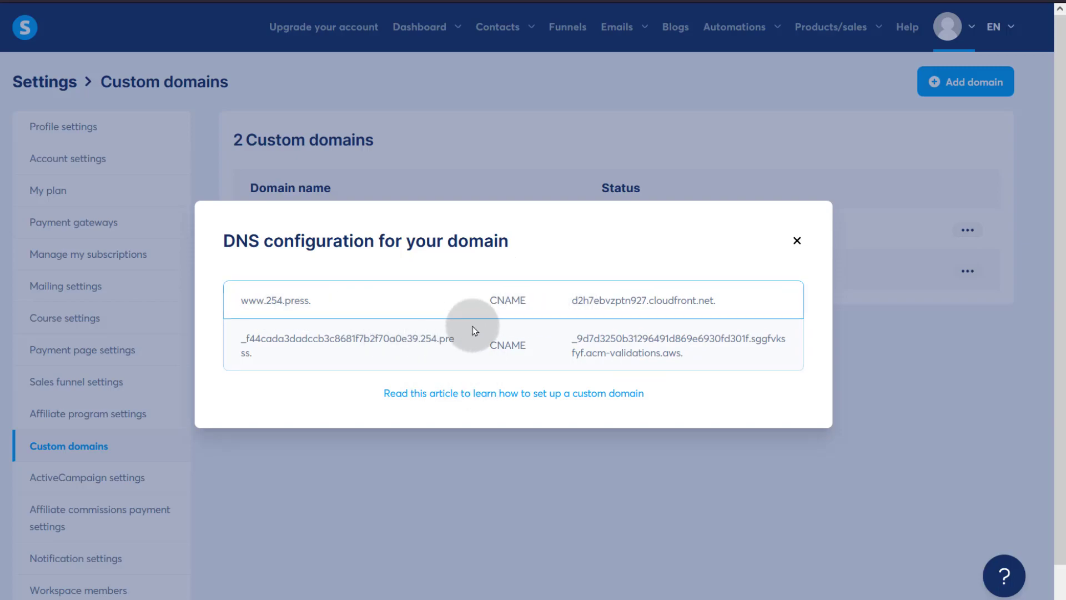
- Select the www CNAME record text and open a new browser tab
{"action": "left_click_drag", "start_coordinate": [489, 300], "coordinate": [525, 300]}
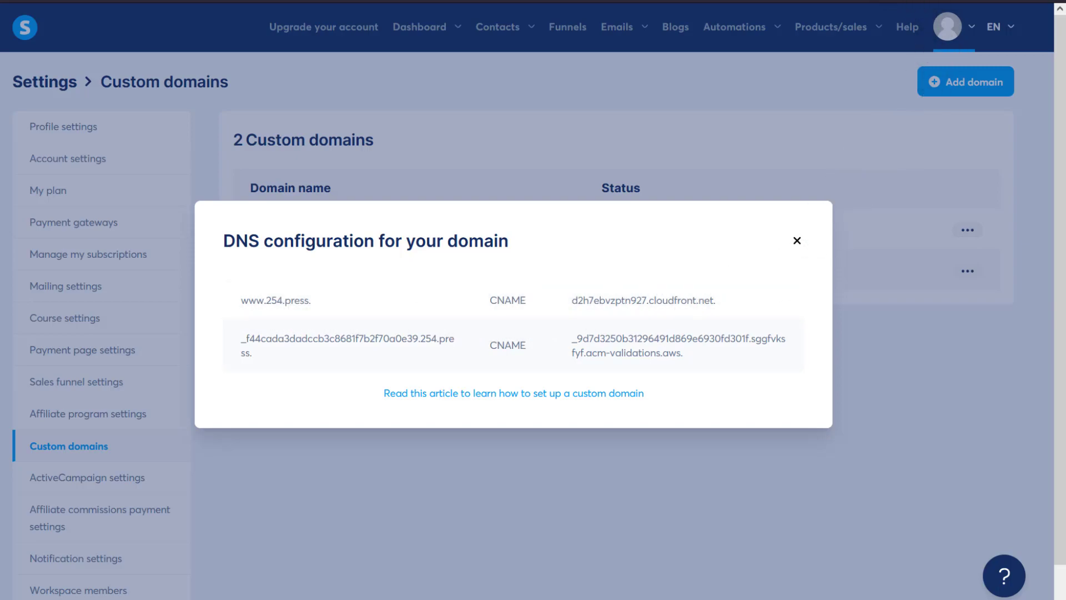
{"action": "key", "text": "ctrl+t"}
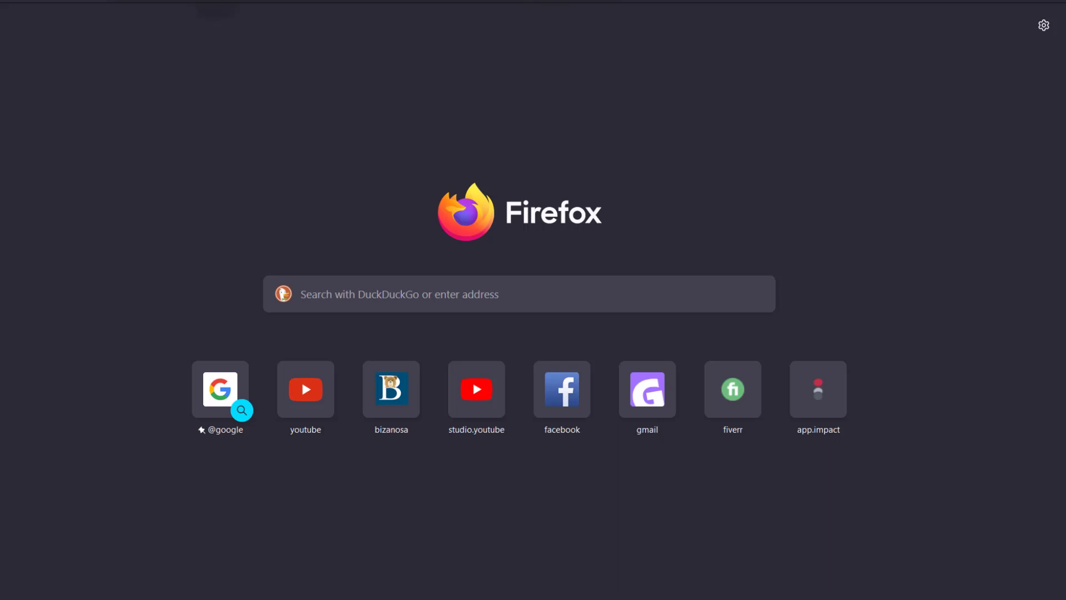
- Open Cloudflare's DNS records for 254.press, then return to the Systeme.io tab
{"action": "left_click", "coordinate": [217, 7]}
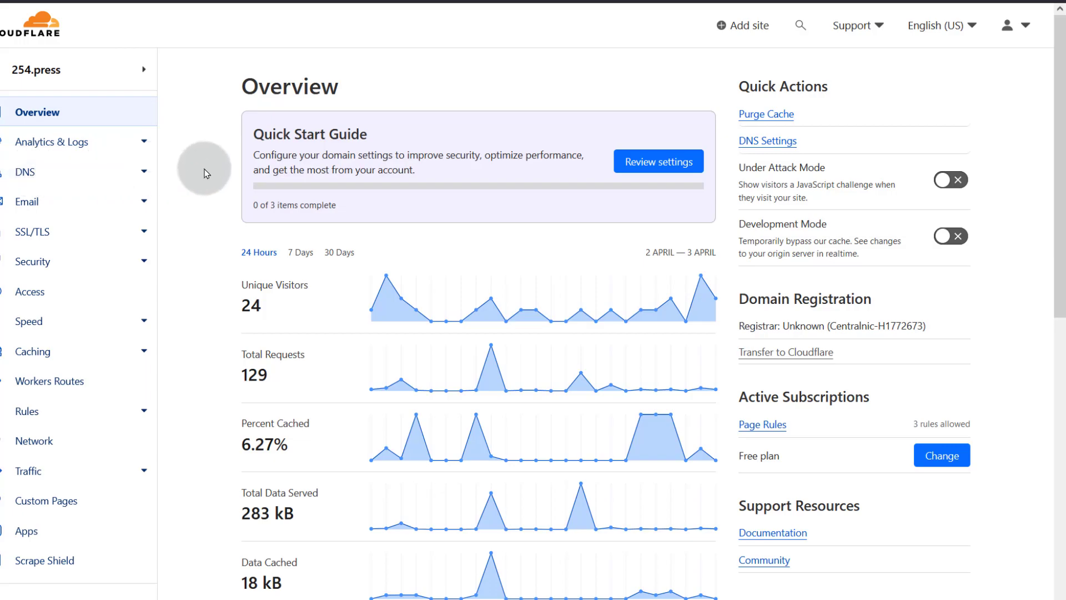
{"action": "left_click", "coordinate": [20, 173]}
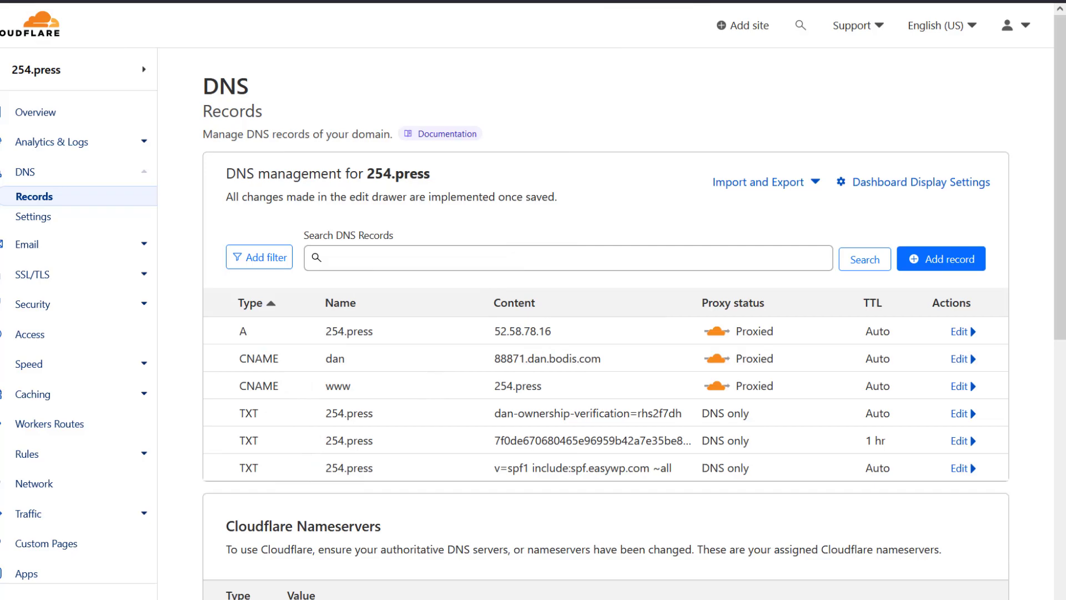
{"action": "key", "text": "ctrl+shift+Tab"}
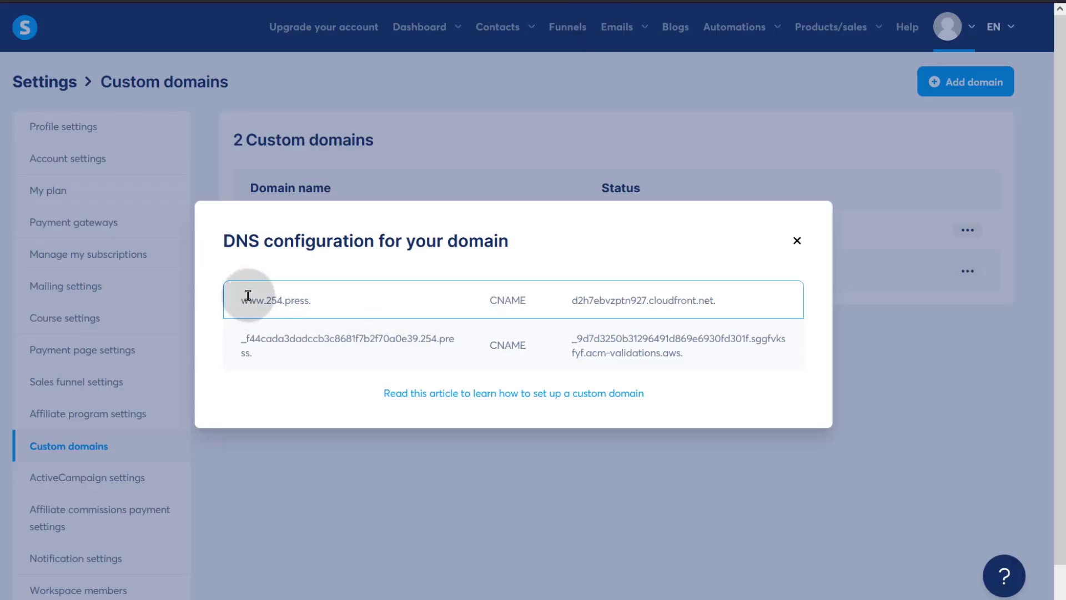
- Copy the cloudfront target d2h7ebvzptn927.cloudfront.net. from the DNS configuration
{"action": "right_click", "coordinate": [582, 300]}
{"action": "left_click", "coordinate": [602, 303]}
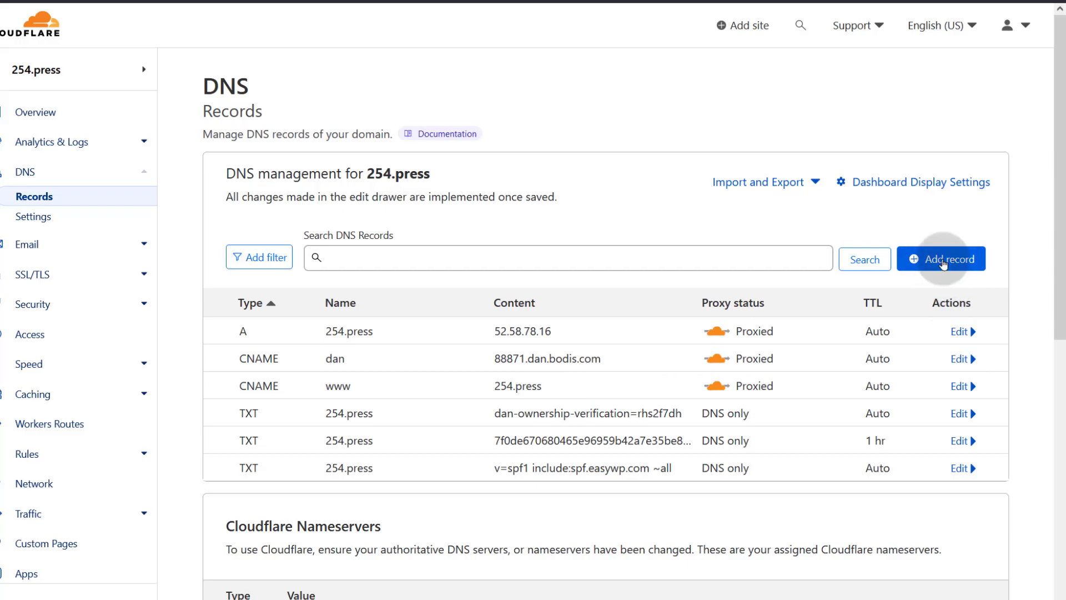
- Add a Cloudflare CNAME record named www targeting d2h7ebvzptn927.cloudfront.net. and save it
{"action": "left_click", "coordinate": [943, 264]}
{"action": "left_click", "coordinate": [304, 352]}
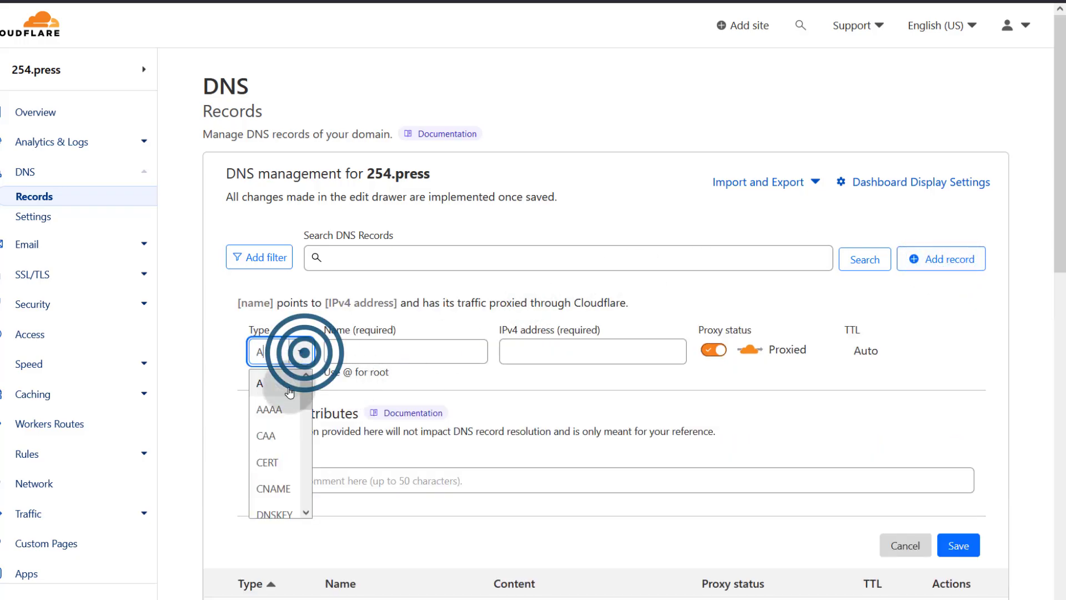
{"action": "left_click", "coordinate": [273, 489]}
{"action": "left_click", "coordinate": [361, 353]}
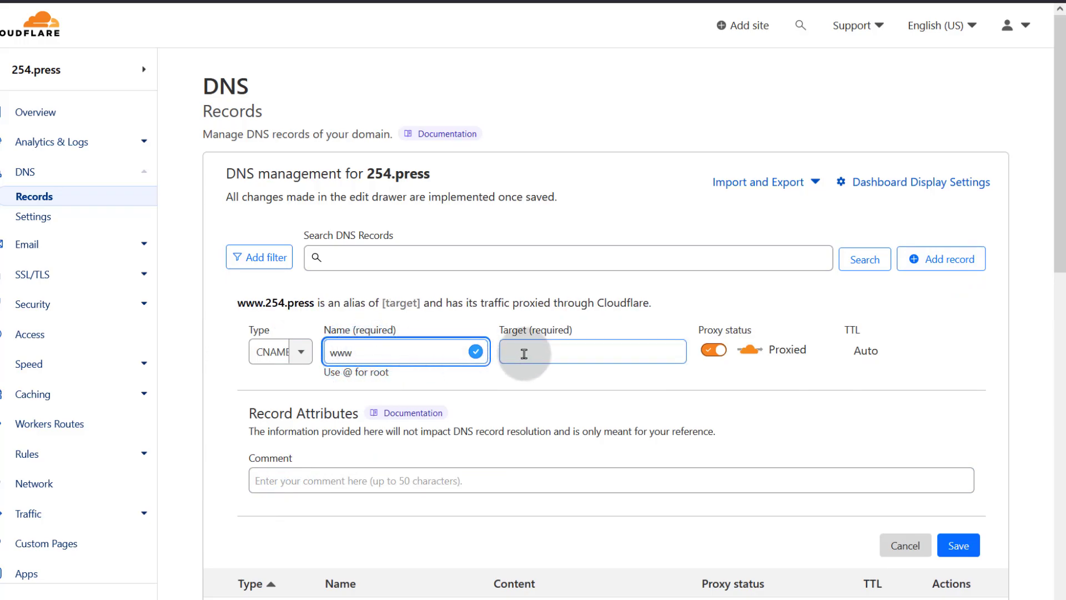
{"action": "right_click", "coordinate": [525, 353]}
{"action": "left_click", "coordinate": [550, 158]}
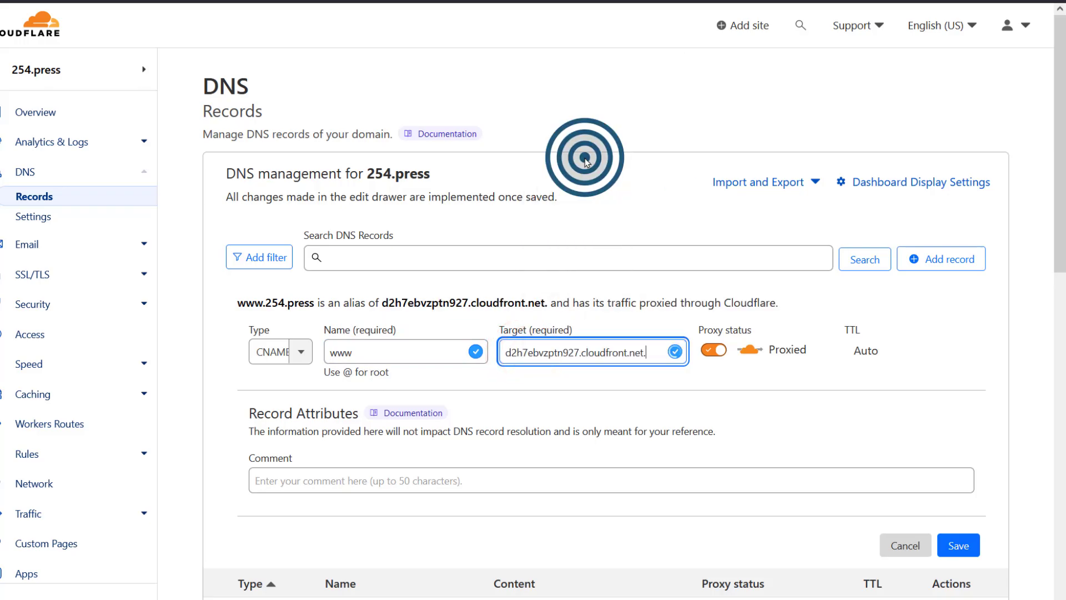
{"action": "left_click", "coordinate": [959, 550]}
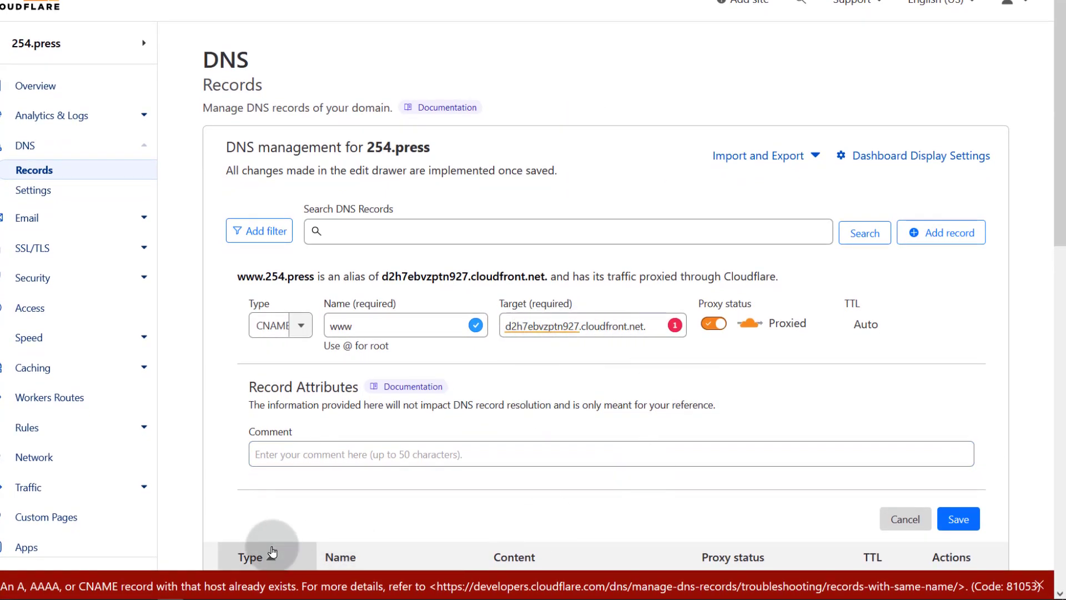
{"action": "scroll", "coordinate": [476, 333], "scroll_direction": "down", "scroll_amount": 3}
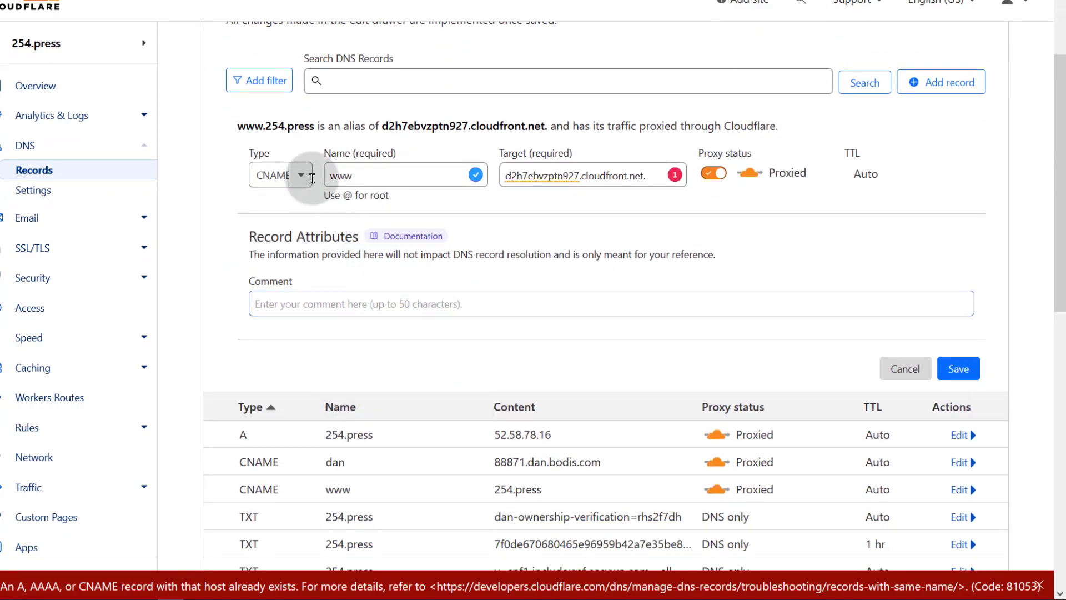
{"action": "double_click", "coordinate": [352, 176]}
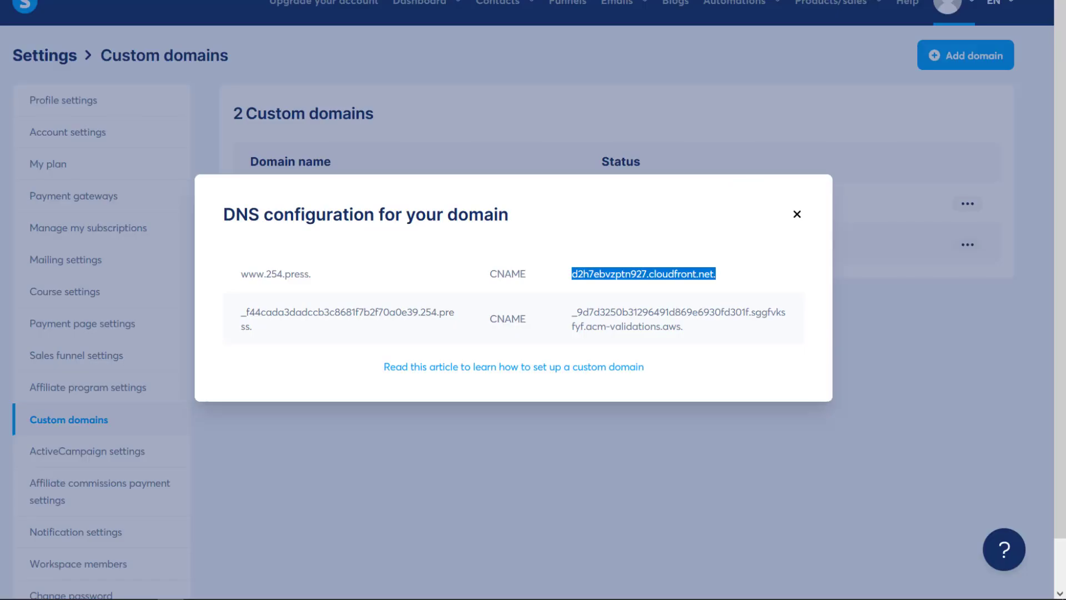
- Check the www host name in the DNS instructions and close the DNS configuration modal
{"action": "double_click", "coordinate": [263, 270]}
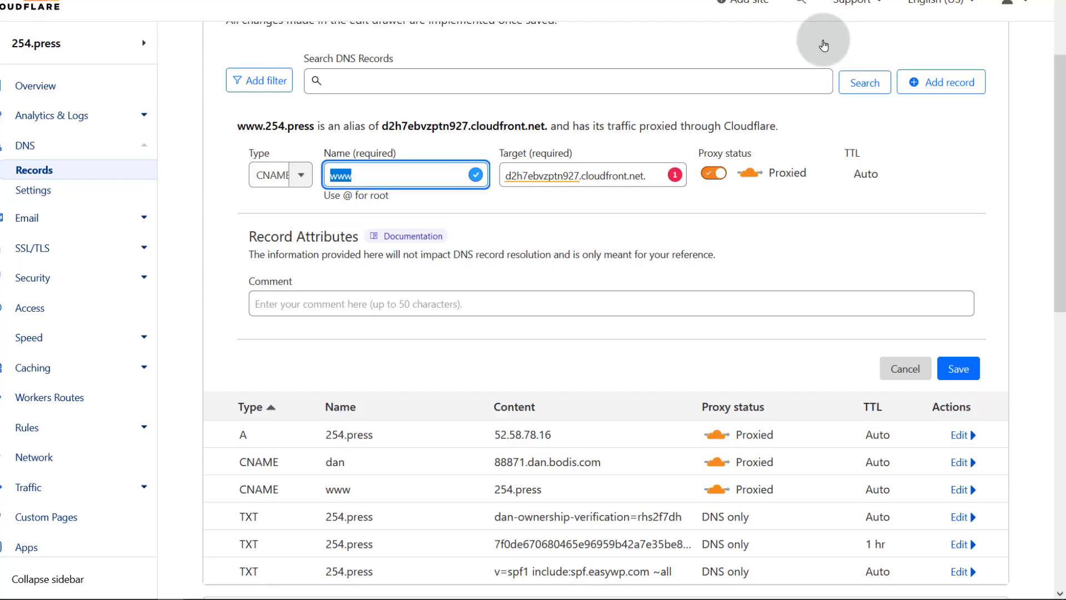
{"action": "double_click", "coordinate": [358, 165]}
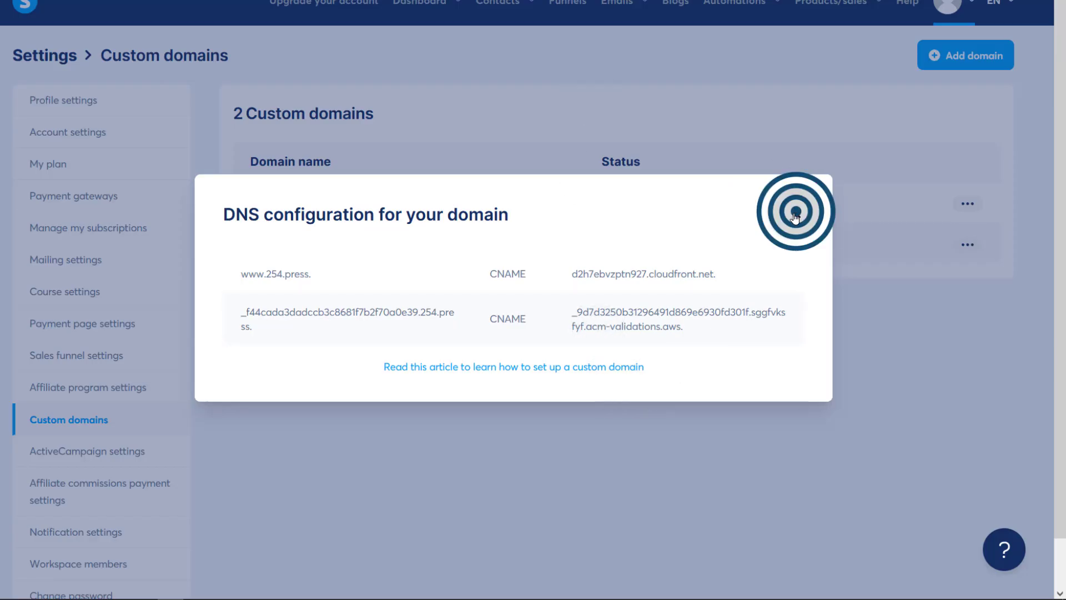
{"action": "left_click", "coordinate": [795, 214]}
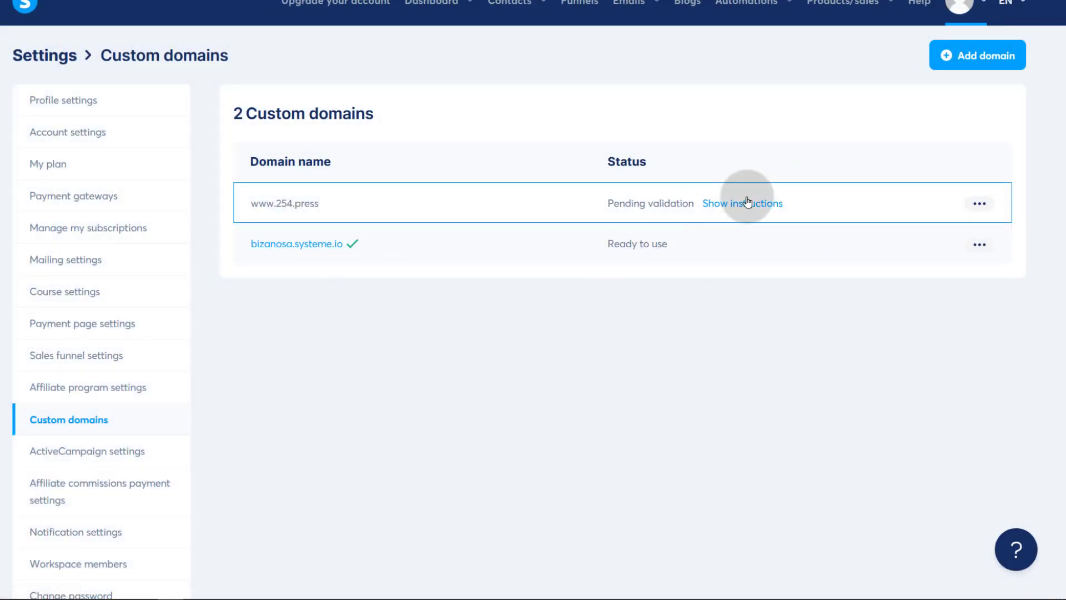
{"action": "left_click", "coordinate": [983, 209]}
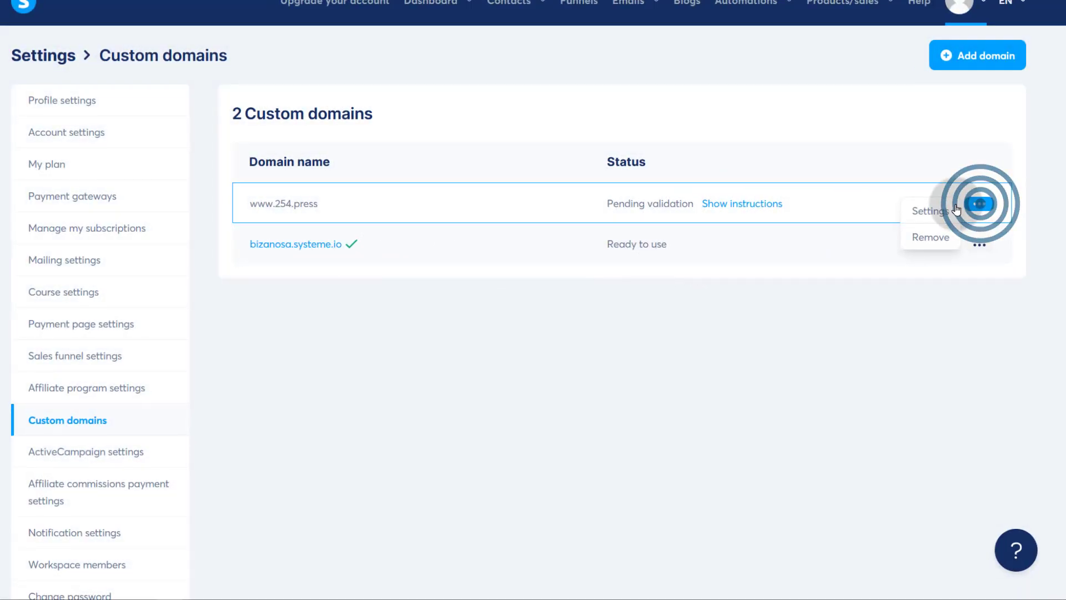
{"action": "left_click", "coordinate": [931, 241]}
{"action": "left_click", "coordinate": [201, 432]}
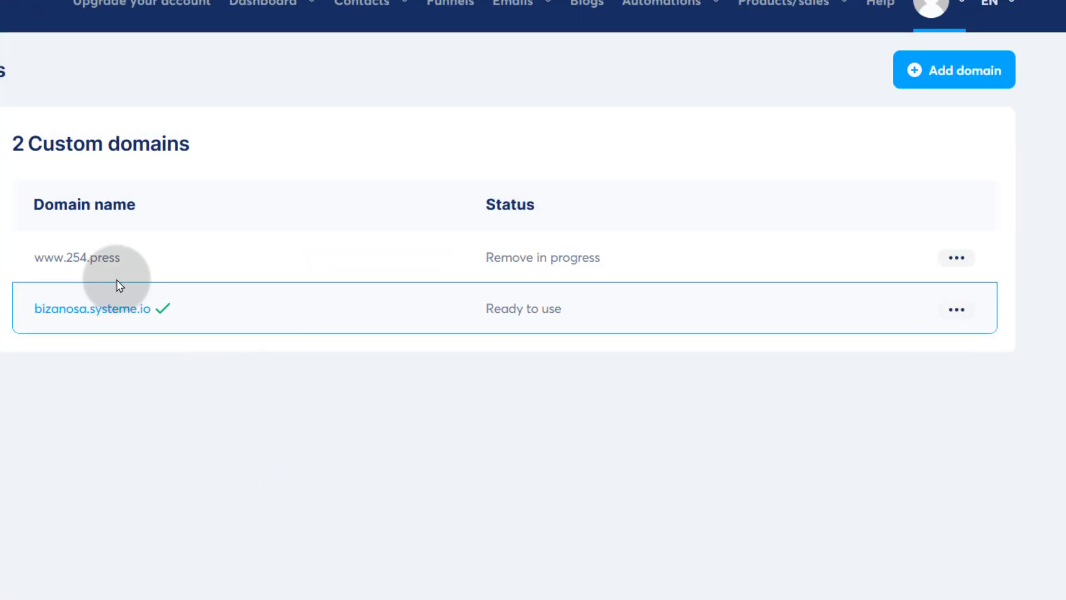
- Try adding book.254.press as a custom domain, then close the refused form
{"action": "left_click", "coordinate": [975, 70]}
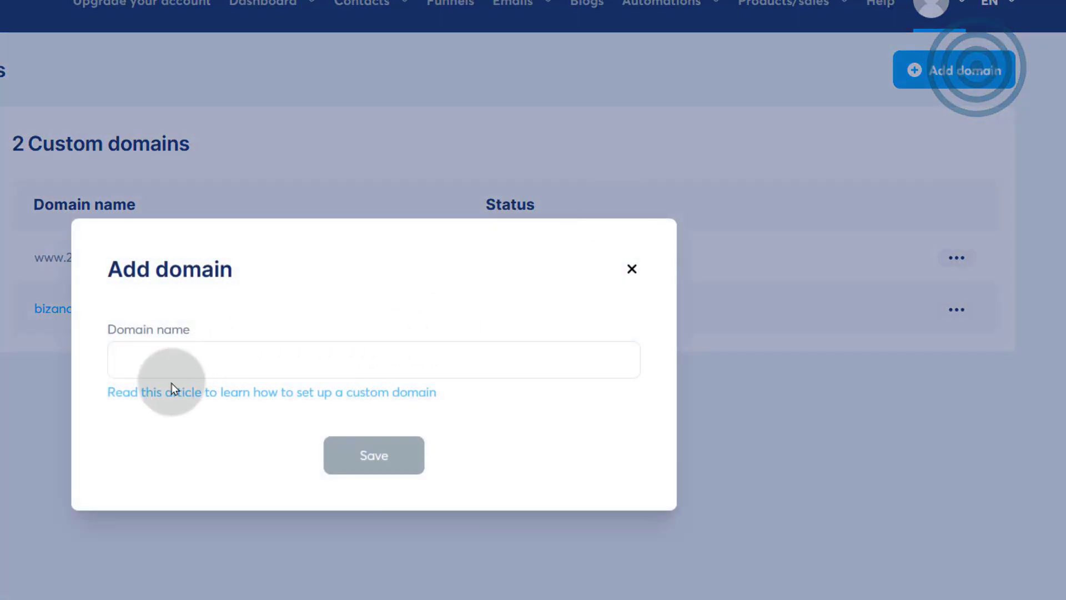
{"action": "left_click", "coordinate": [149, 350]}
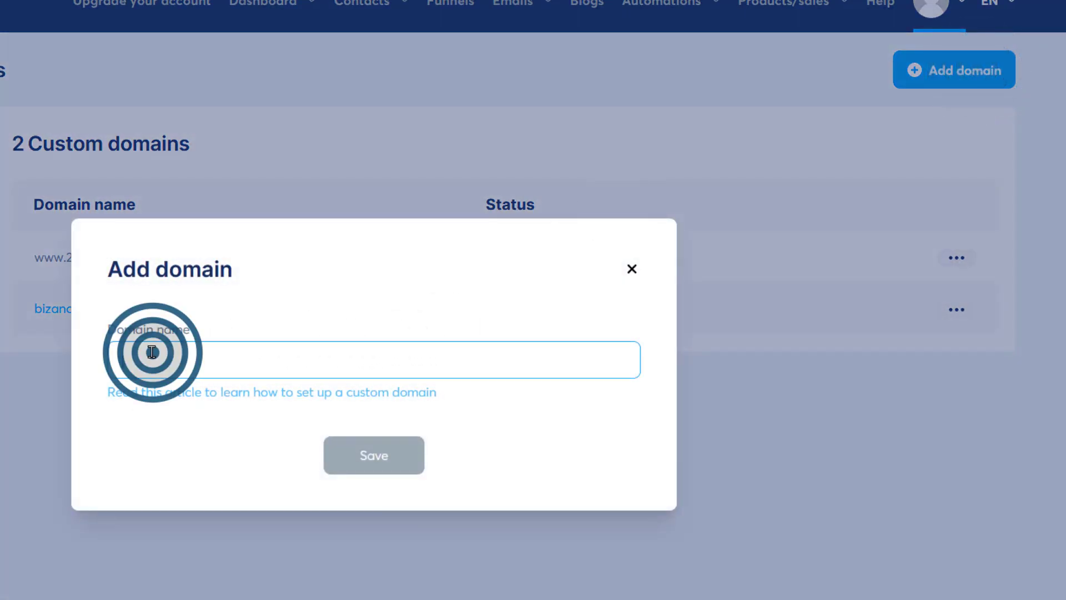
{"action": "type", "text": "book.254.press"}
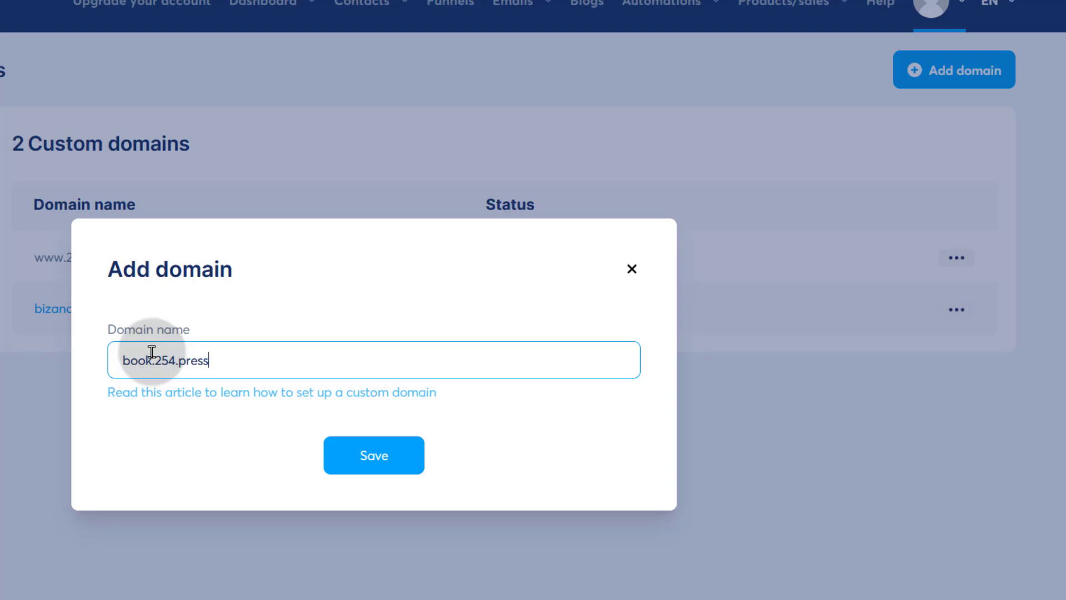
{"action": "left_click", "coordinate": [153, 361]}
{"action": "type", "text": "."}
{"action": "left_click", "coordinate": [219, 358]}
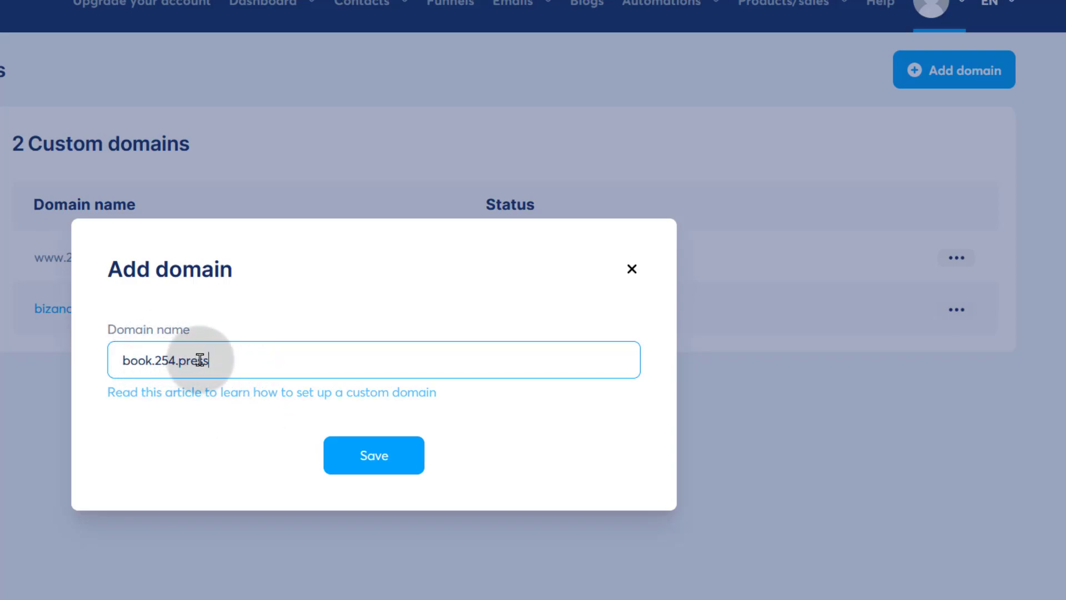
{"action": "left_click", "coordinate": [381, 454]}
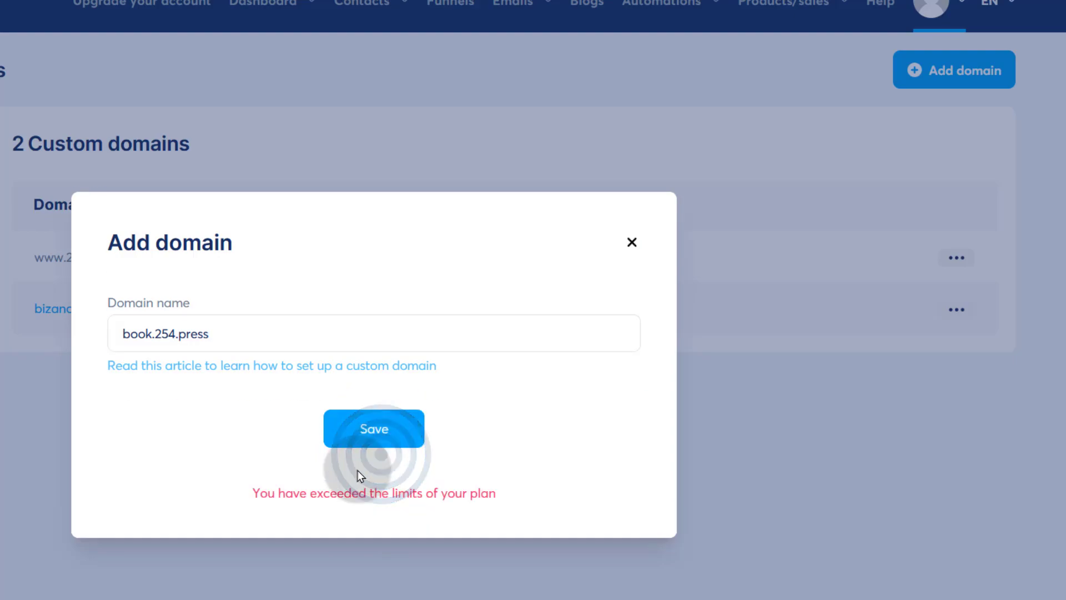
{"action": "left_click", "coordinate": [630, 243]}
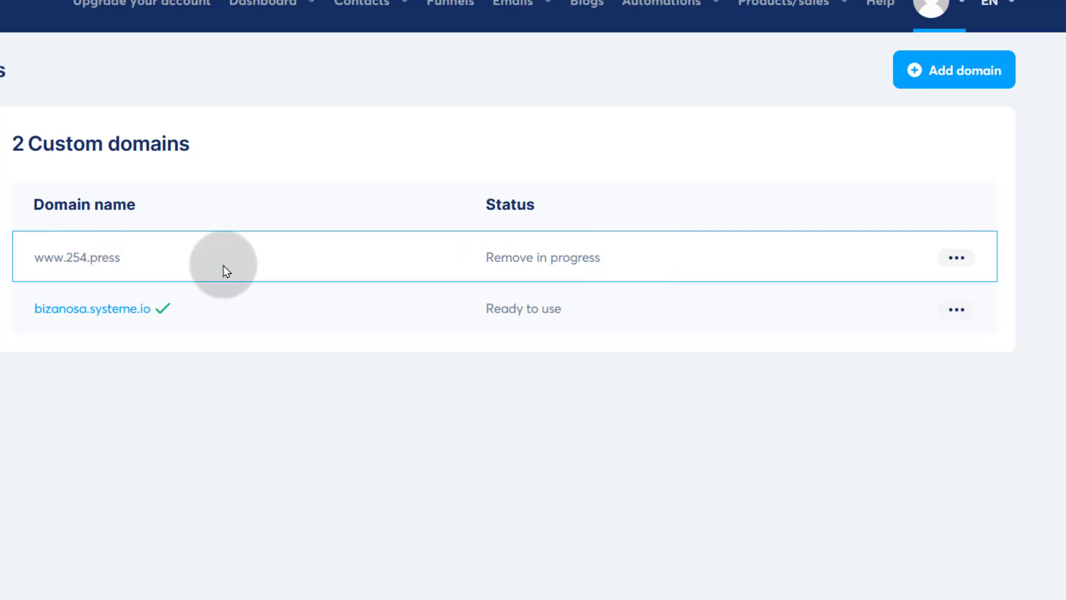
{"action": "left_click", "coordinate": [958, 259]}
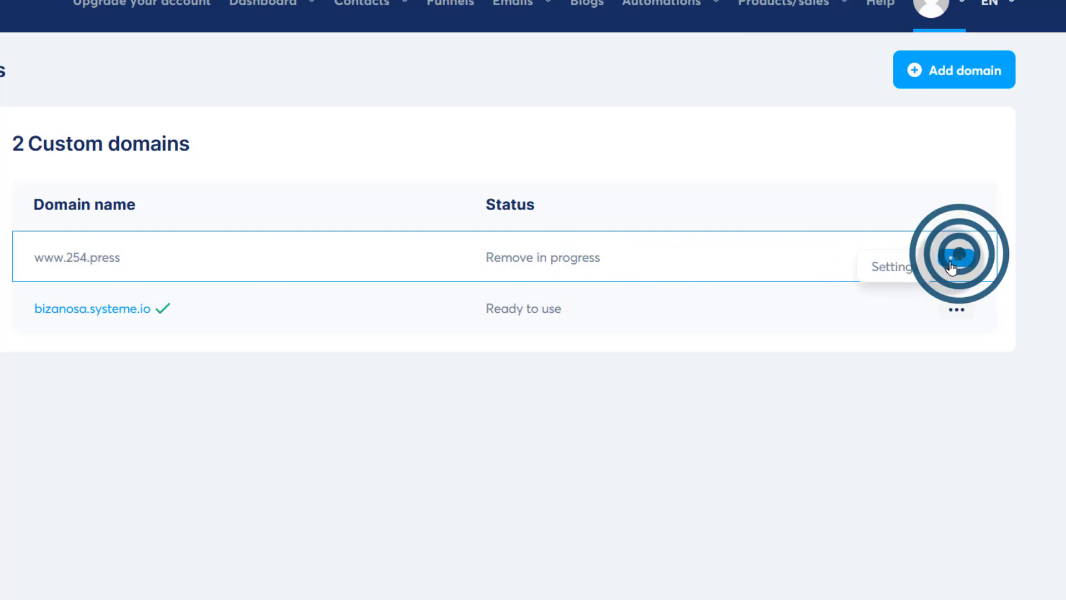
{"action": "left_click", "coordinate": [431, 461]}
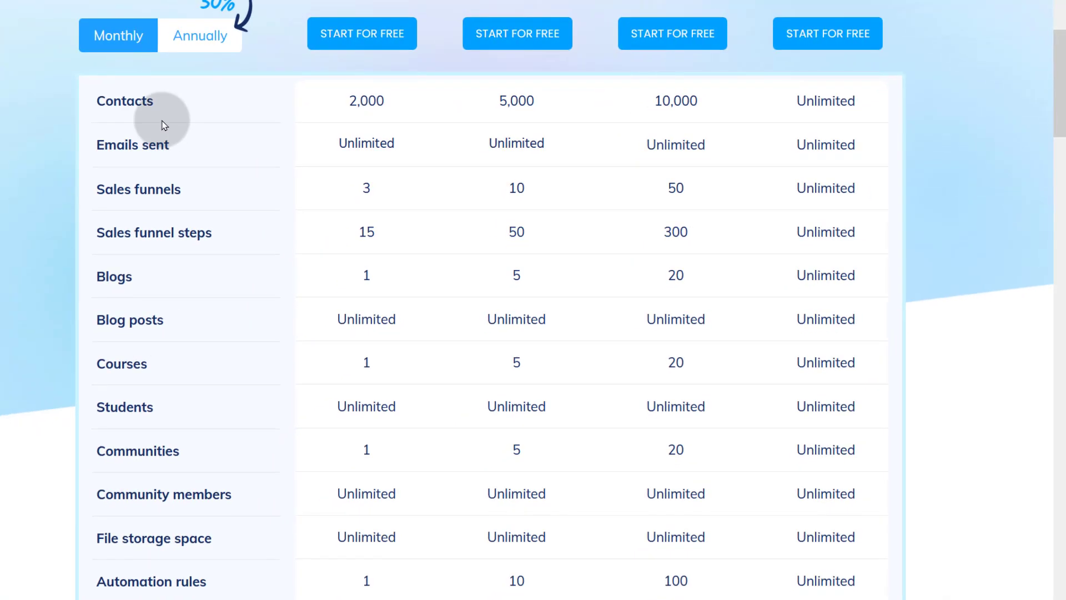
- Scroll the pricing comparison to the Custom domains row showing 1, 3, 10 and Unlimited
{"action": "scroll", "coordinate": [150, 330], "scroll_direction": "down", "scroll_amount": 8}
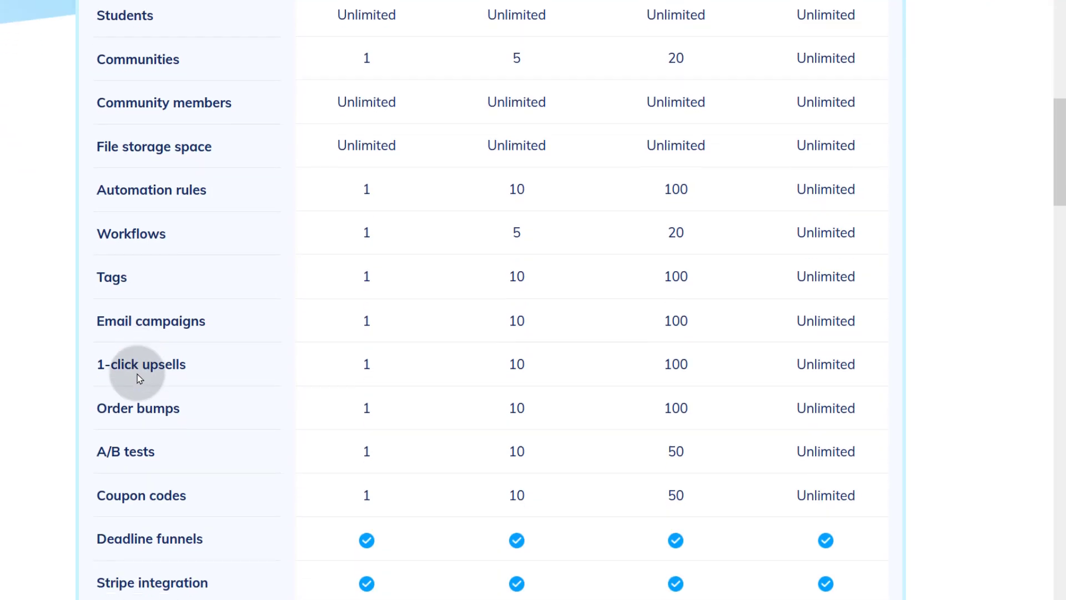
{"action": "scroll", "coordinate": [136, 372], "scroll_direction": "down", "scroll_amount": 7}
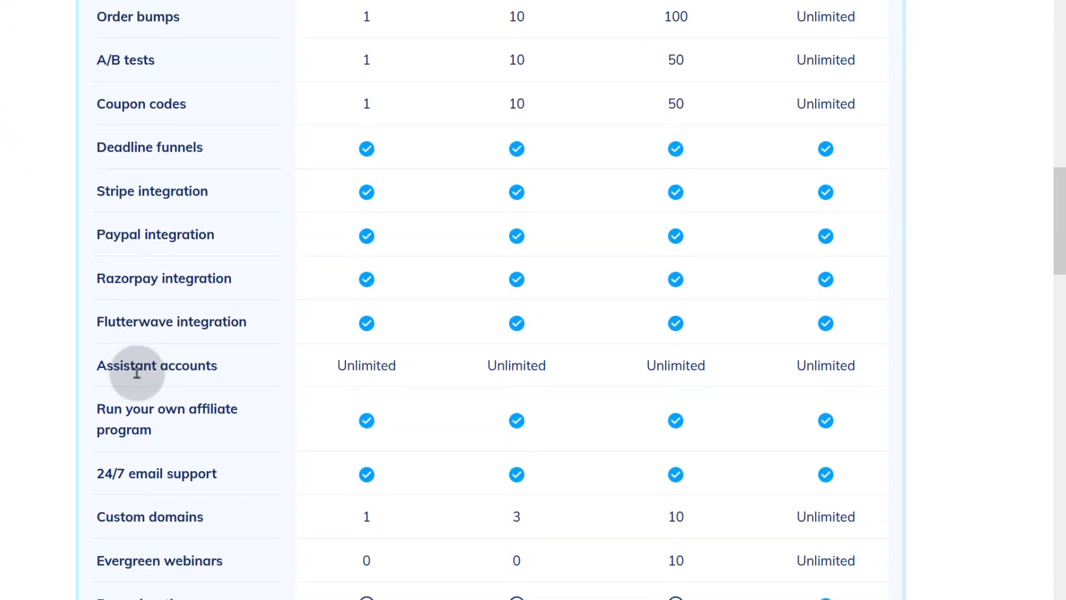
{"action": "scroll", "coordinate": [139, 378], "scroll_direction": "down", "scroll_amount": 2}
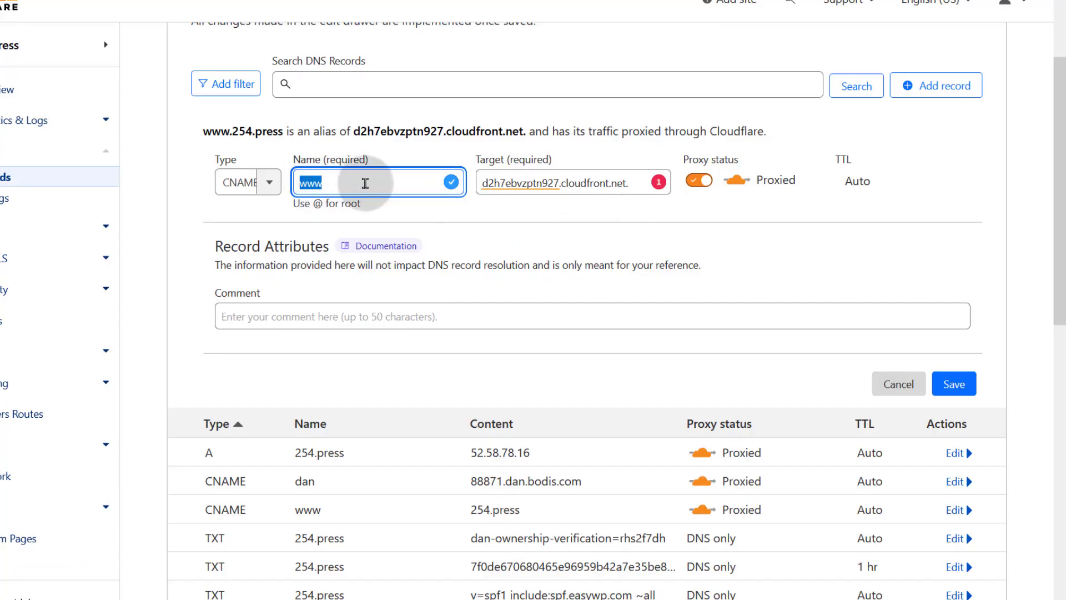
- Replace the record name www with book and save the proxied CNAME to d2h7ebvzptn927.cloudfront.net
{"action": "double_click", "coordinate": [339, 180]}
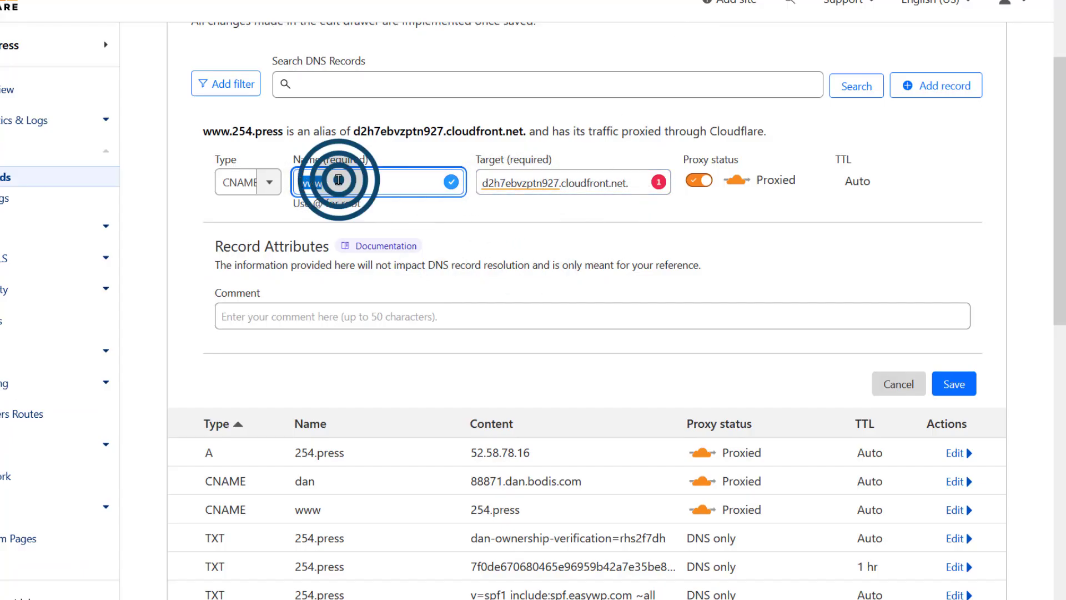
{"action": "type", "text": "b"}
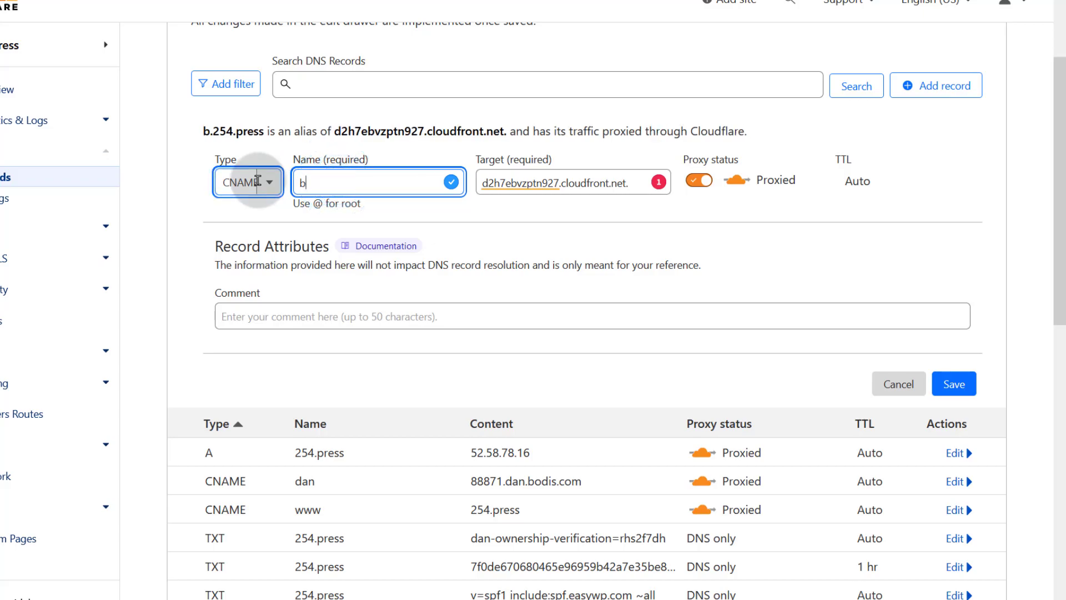
{"action": "type", "text": "ook"}
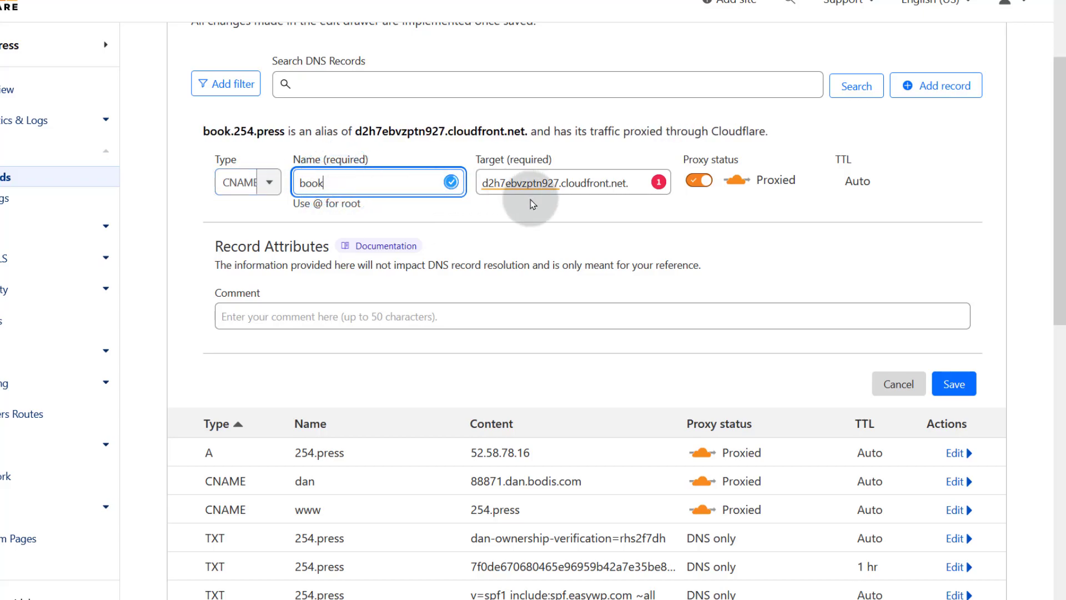
{"action": "left_click", "coordinate": [958, 387]}
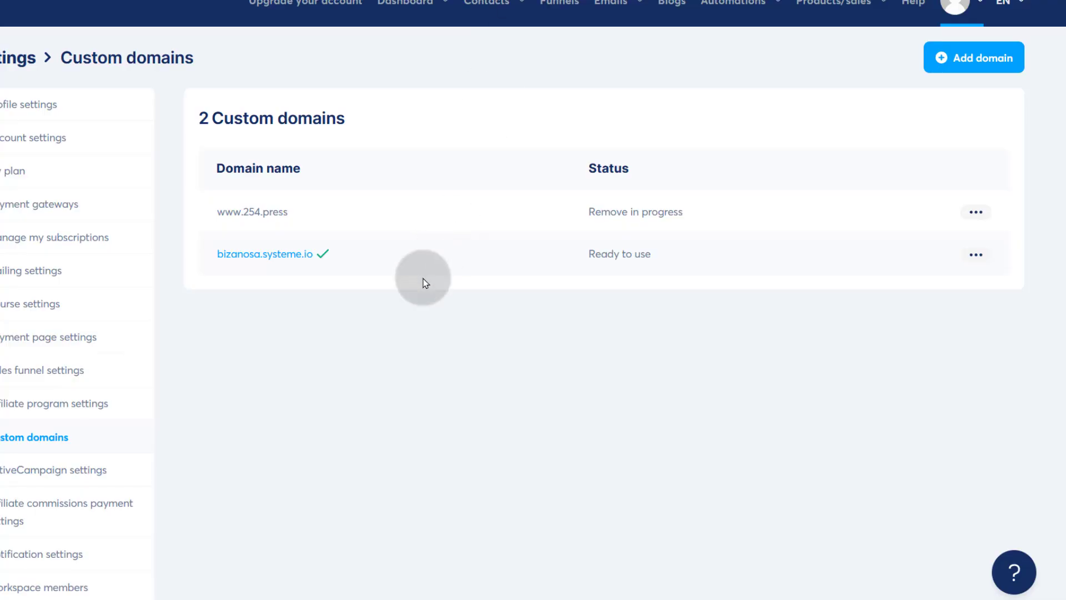
{"action": "left_click", "coordinate": [976, 212]}
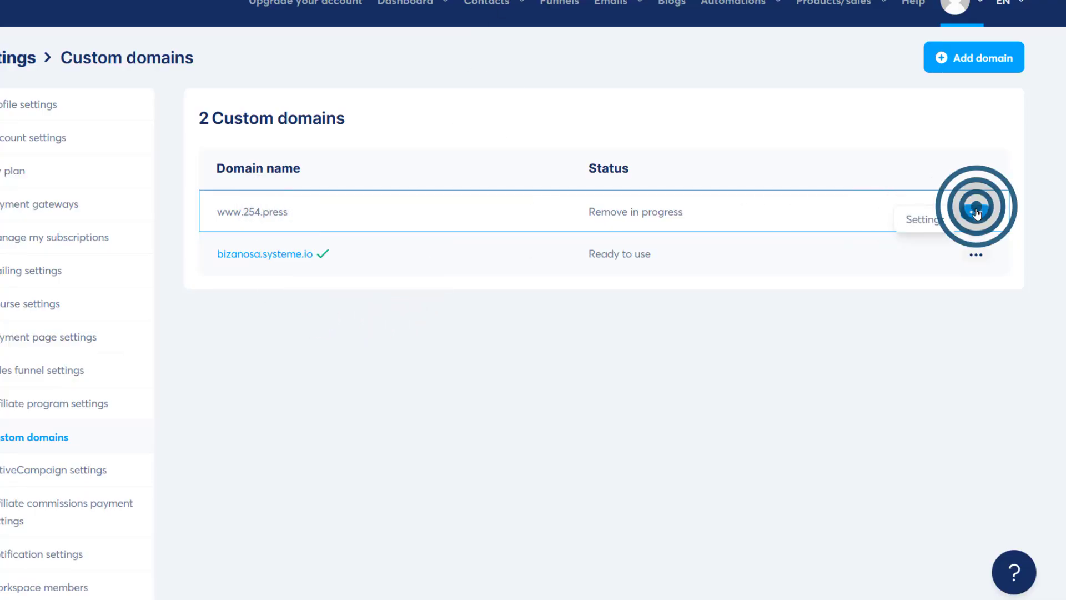
{"action": "left_click", "coordinate": [925, 219]}
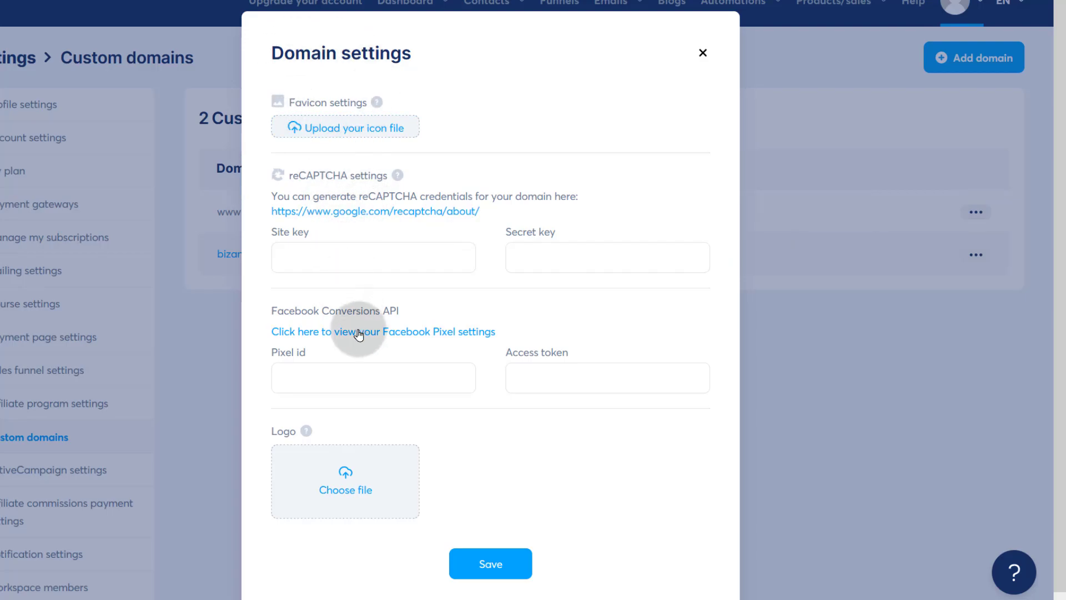
{"action": "scroll", "coordinate": [345, 479], "scroll_direction": "down", "scroll_amount": 1}
{"action": "scroll", "coordinate": [522, 319], "scroll_direction": "up", "scroll_amount": 1}
{"action": "left_click", "coordinate": [702, 52]}
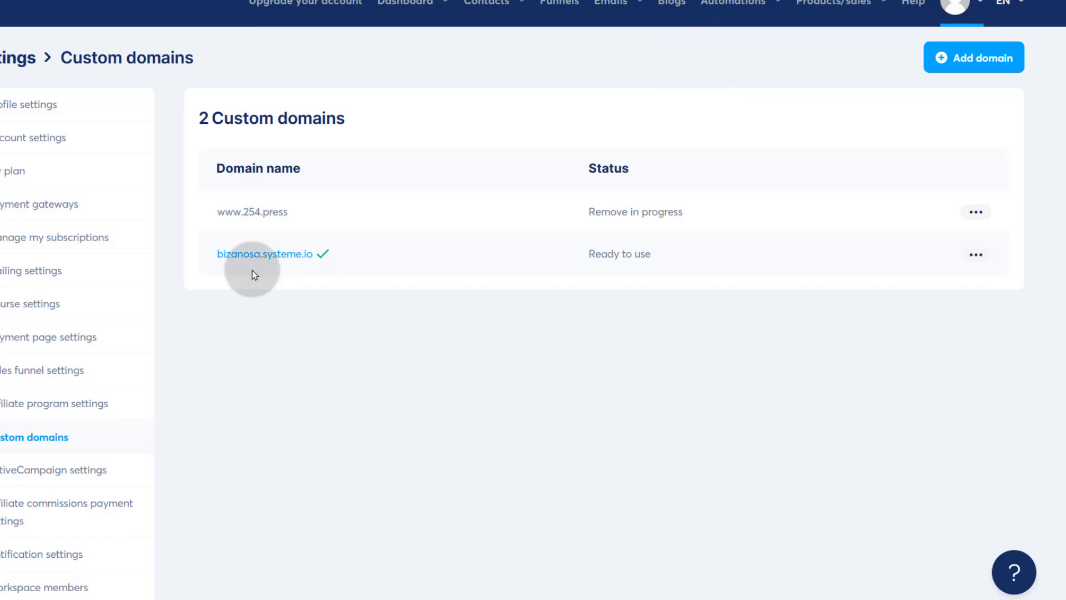
{"action": "left_click", "coordinate": [370, 241]}
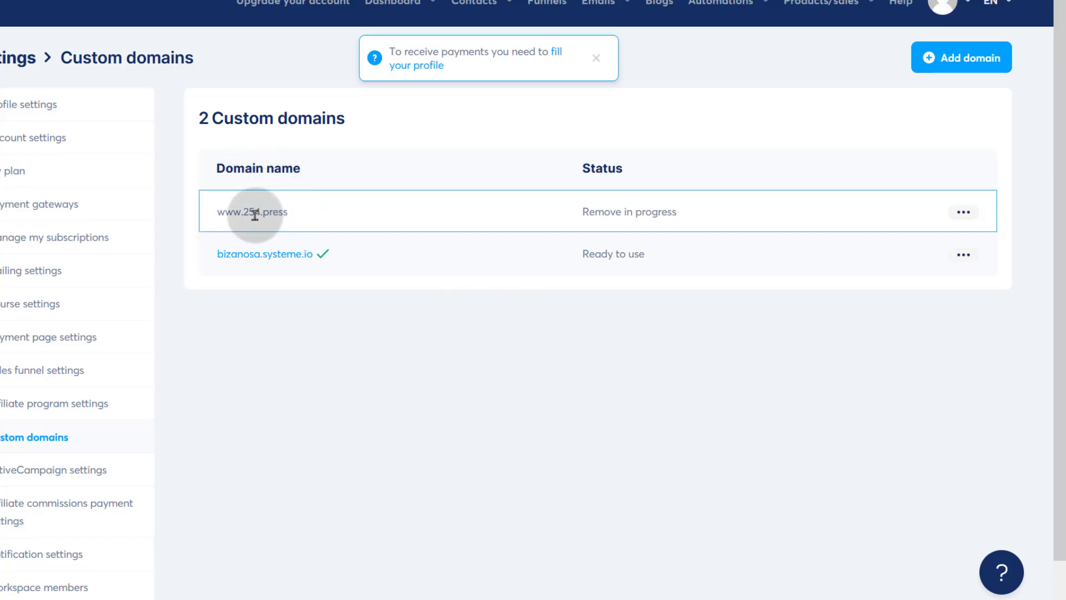
{"action": "left_click", "coordinate": [966, 212]}
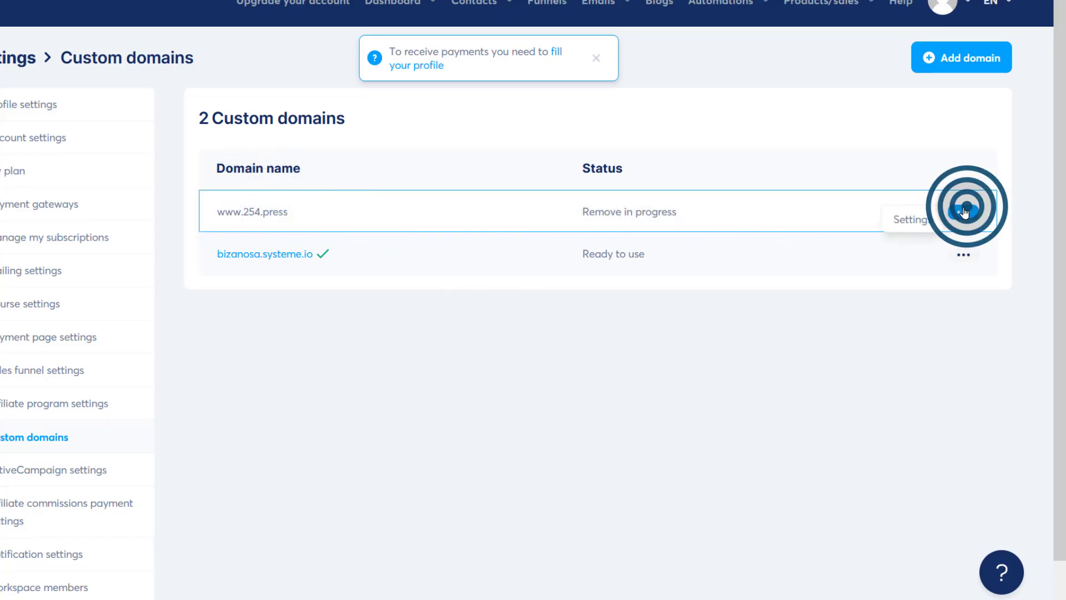
{"action": "left_click", "coordinate": [966, 214]}
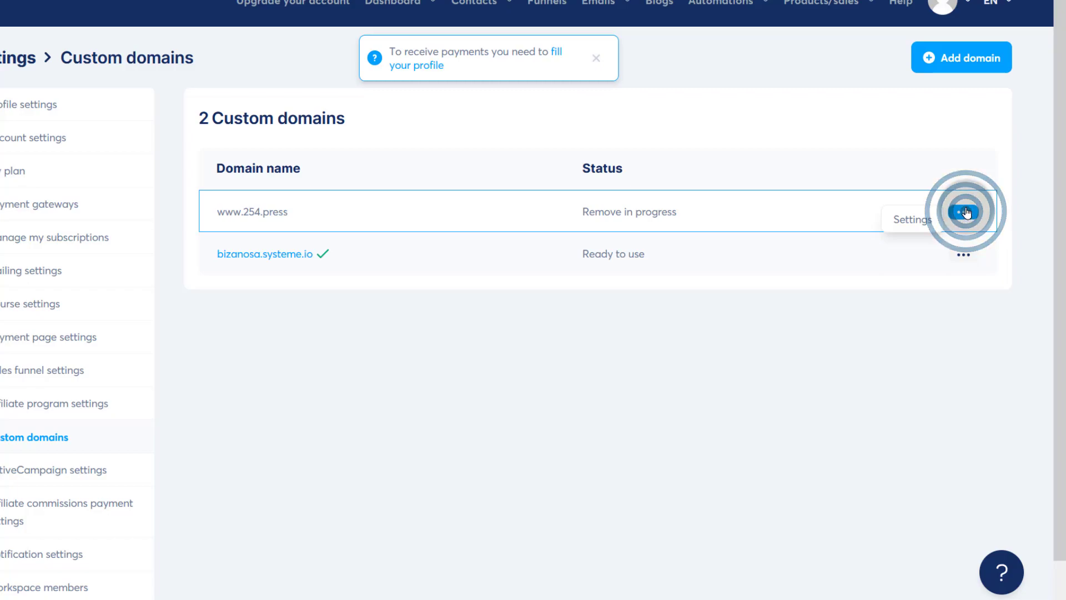
- Back in Cloudflare DNS, start a new record and set its type to CNAME
{"action": "left_click", "coordinate": [556, 1]}
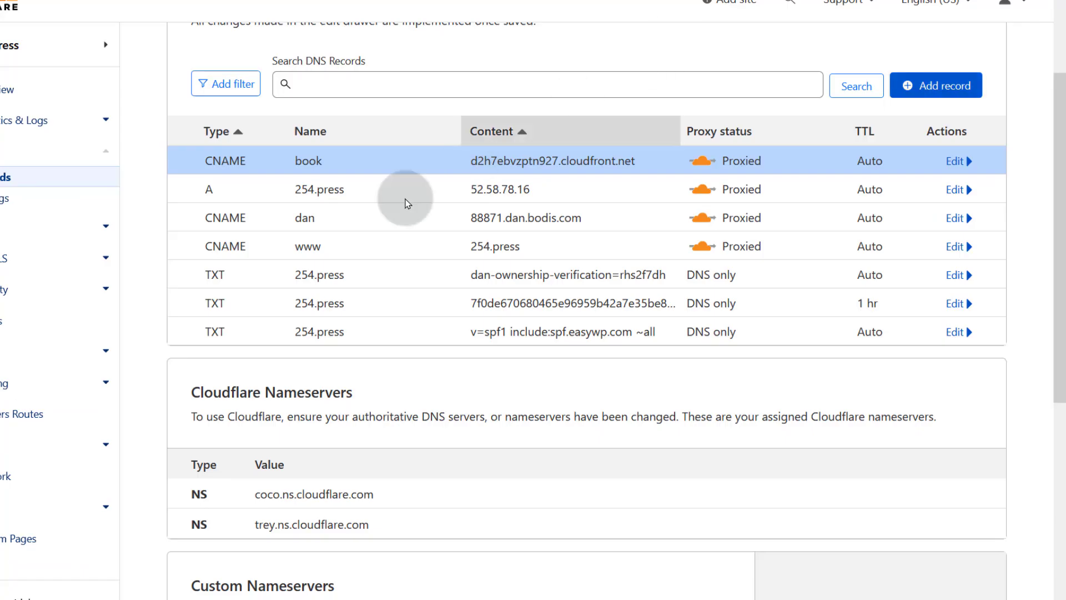
{"action": "scroll", "coordinate": [381, 409], "scroll_direction": "up", "scroll_amount": 3}
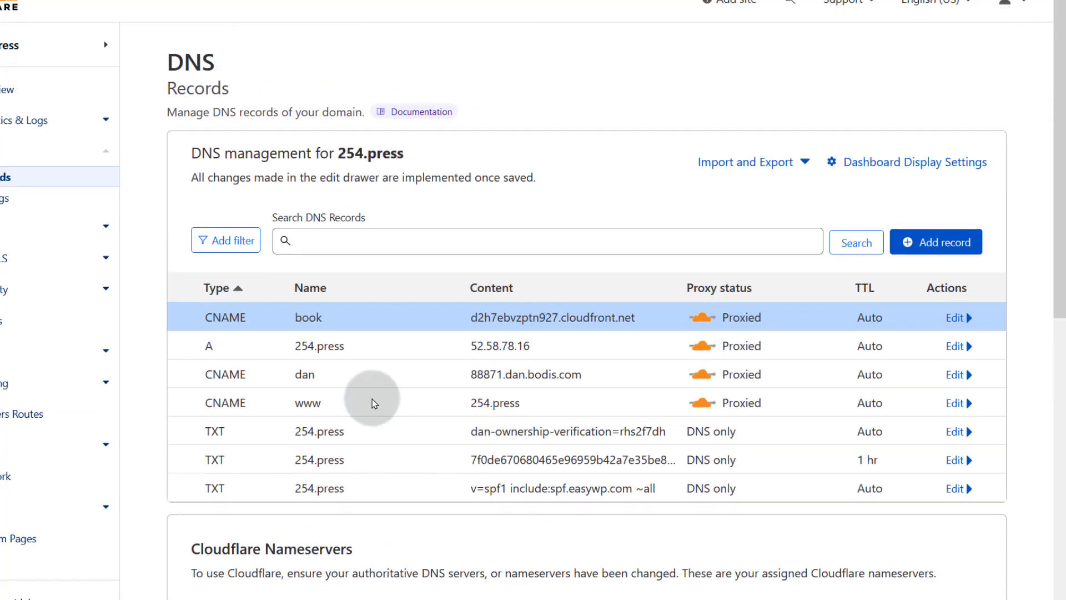
{"action": "left_click", "coordinate": [923, 245]}
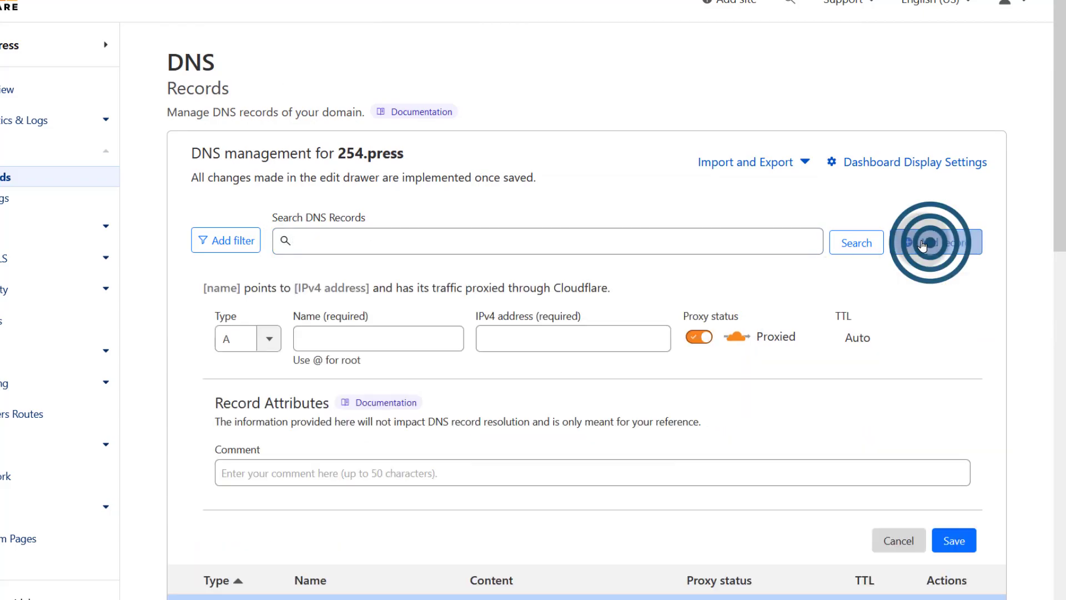
{"action": "left_click", "coordinate": [298, 336]}
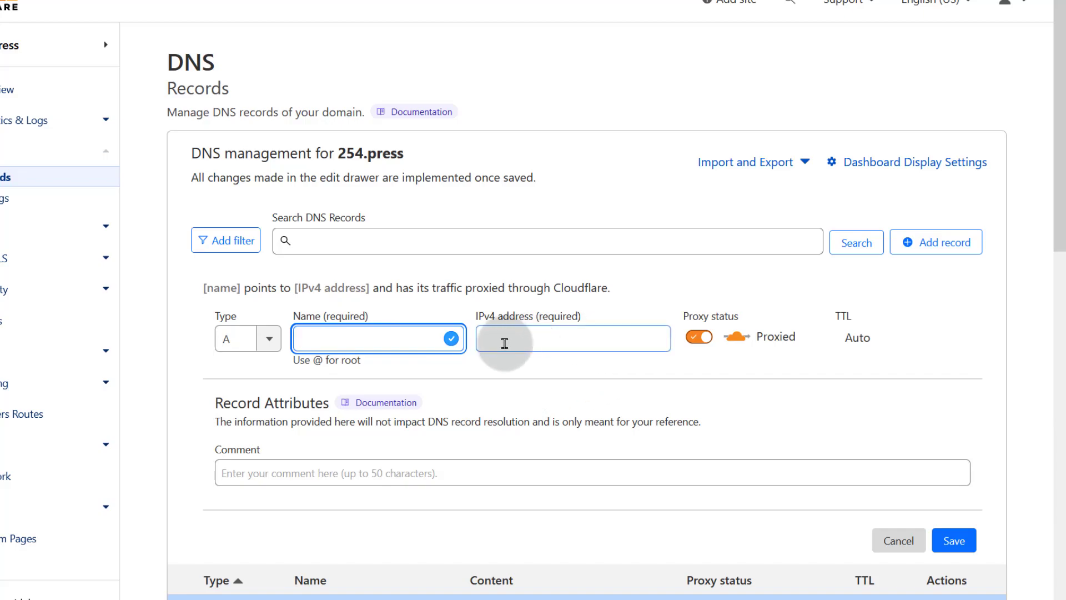
{"action": "left_click", "coordinate": [270, 345]}
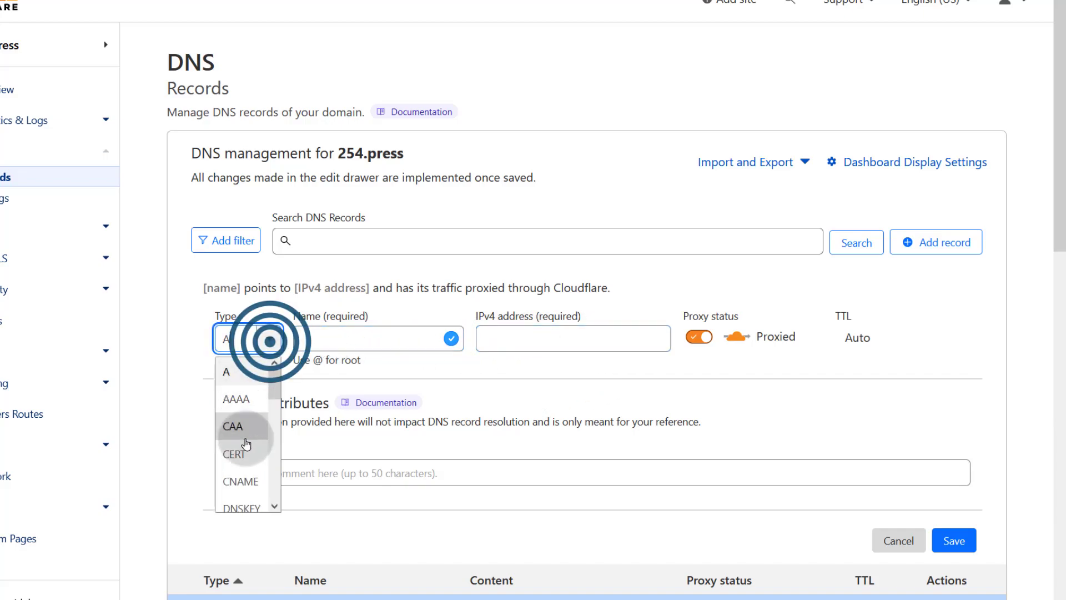
{"action": "left_click", "coordinate": [240, 479]}
- Paste d2h7ebvzptn927.cloudfront.net. as the target, leaving the name blank, and return to Systeme.io
{"action": "left_click", "coordinate": [304, 339]}
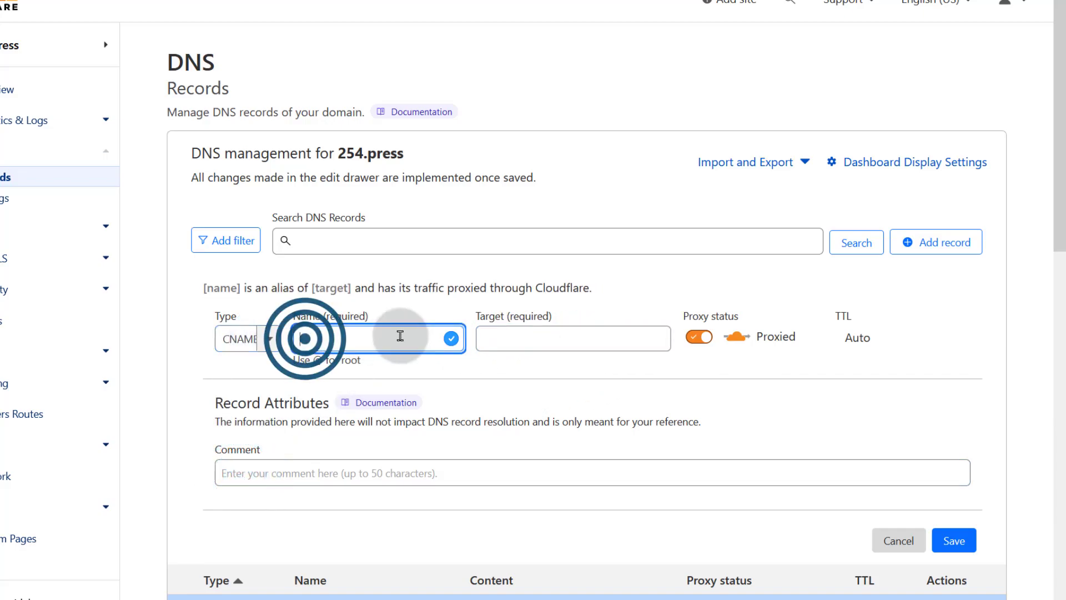
{"action": "left_click", "coordinate": [492, 335]}
{"action": "right_click", "coordinate": [505, 335]}
{"action": "left_click", "coordinate": [542, 133]}
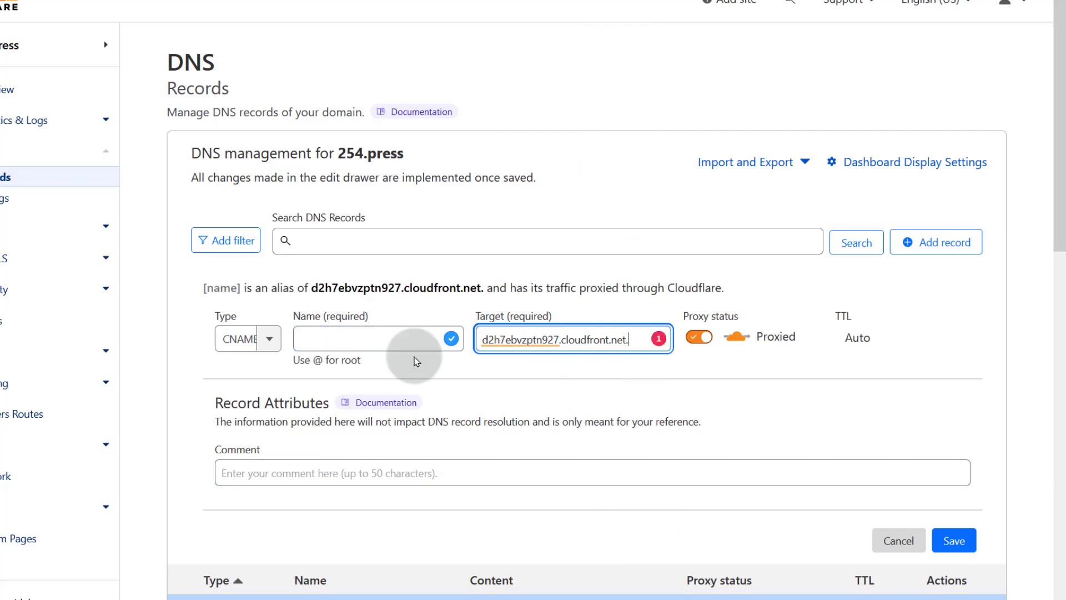
{"action": "left_click", "coordinate": [314, 336]}
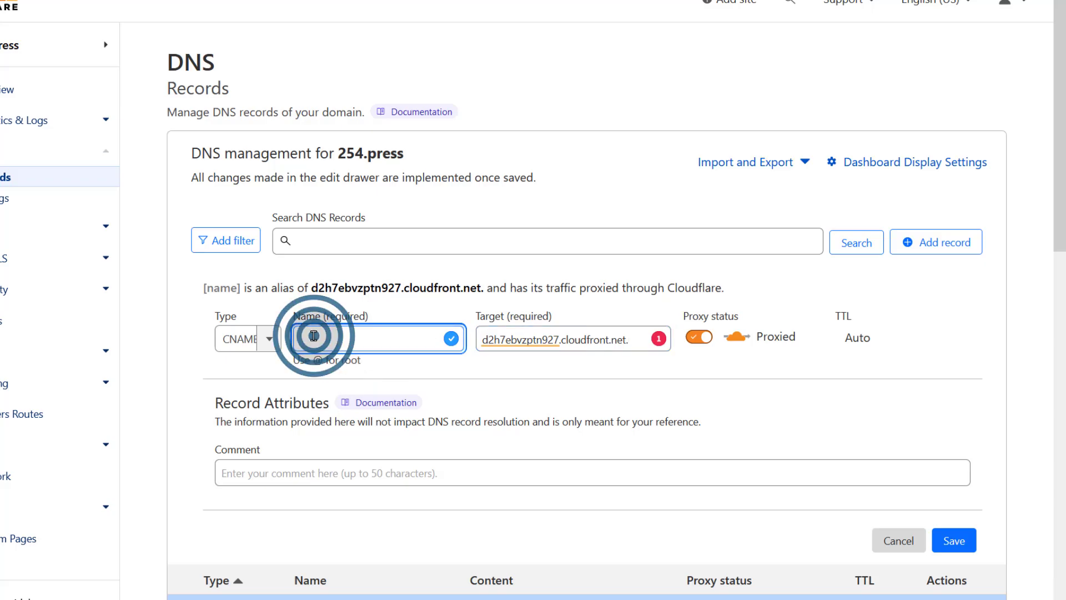
{"action": "scroll", "coordinate": [506, 477], "scroll_direction": "down", "scroll_amount": 3}
{"action": "scroll", "coordinate": [476, 478], "scroll_direction": "up", "scroll_amount": 3}
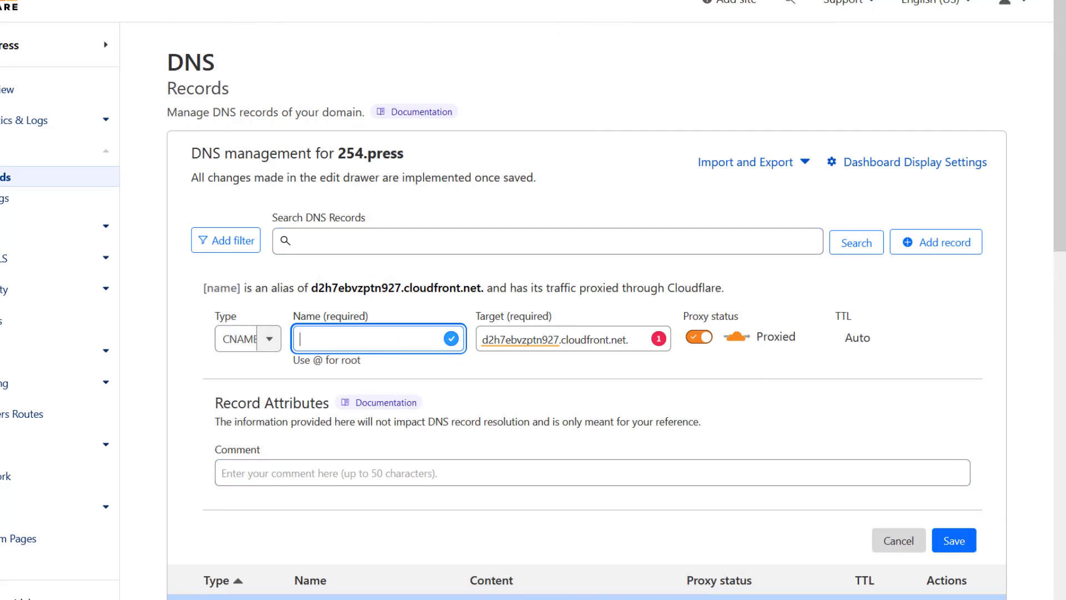
{"action": "left_click", "coordinate": [546, 1]}
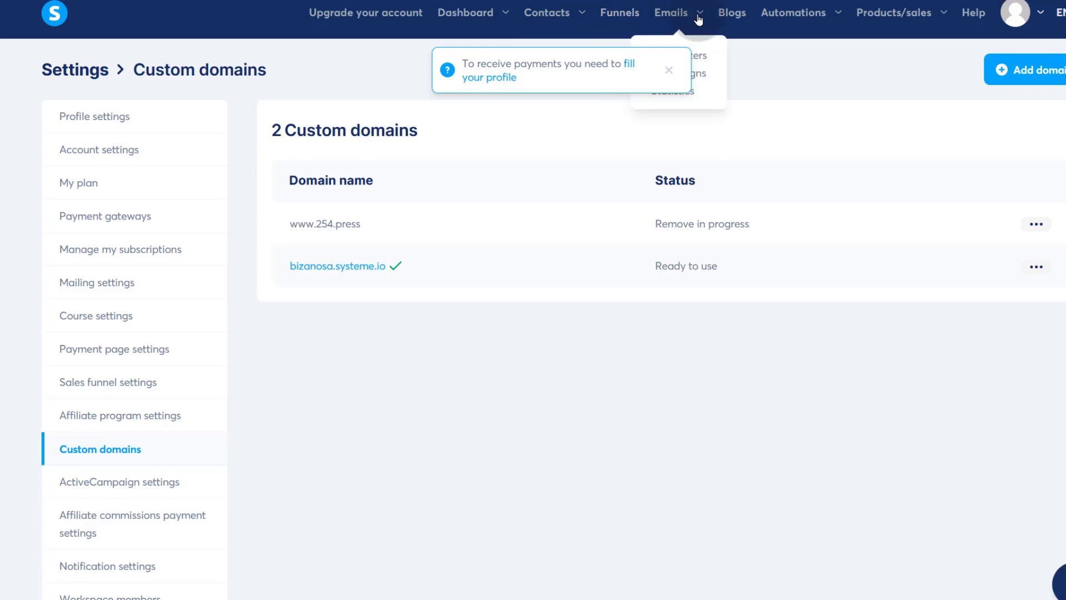
- Check blog Bzn's settings, whose Domain name list offers only bizanosa.systeme.io, and close without saving
{"action": "left_click", "coordinate": [734, 16]}
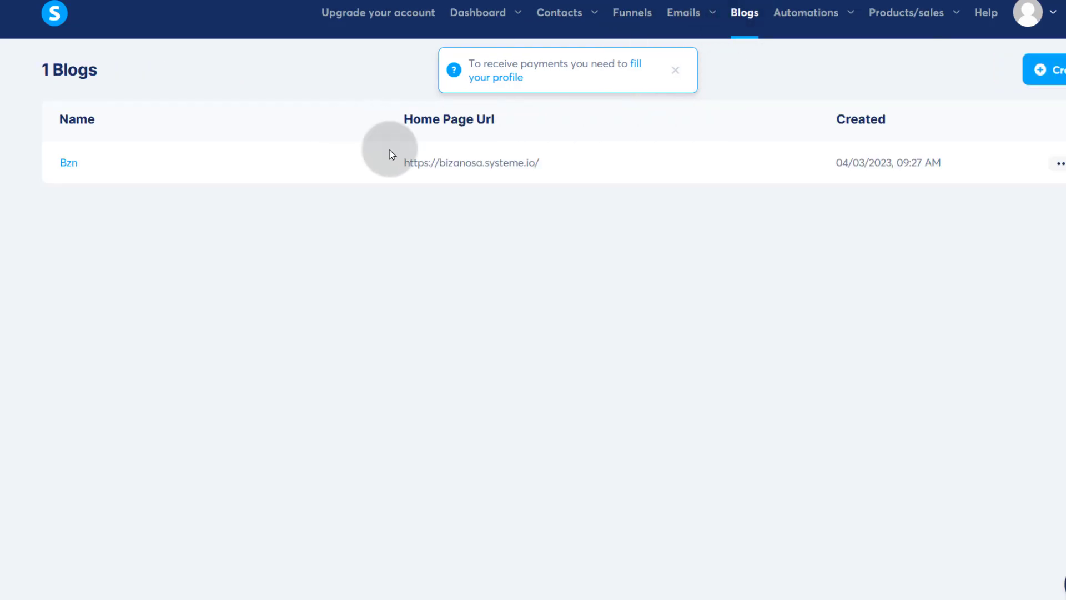
{"action": "left_click", "coordinate": [1059, 163]}
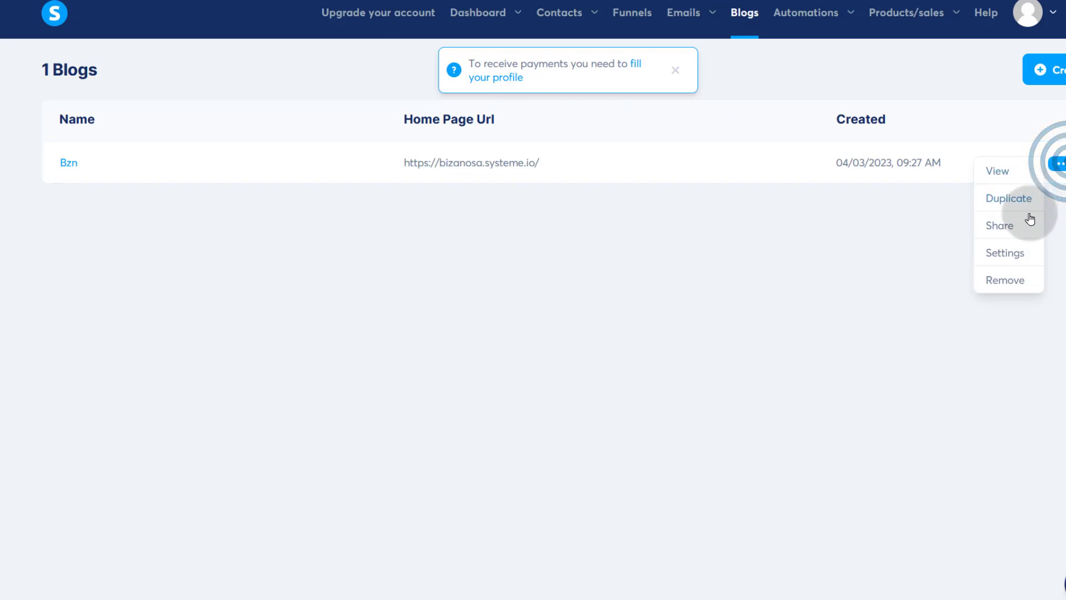
{"action": "left_click", "coordinate": [1005, 252]}
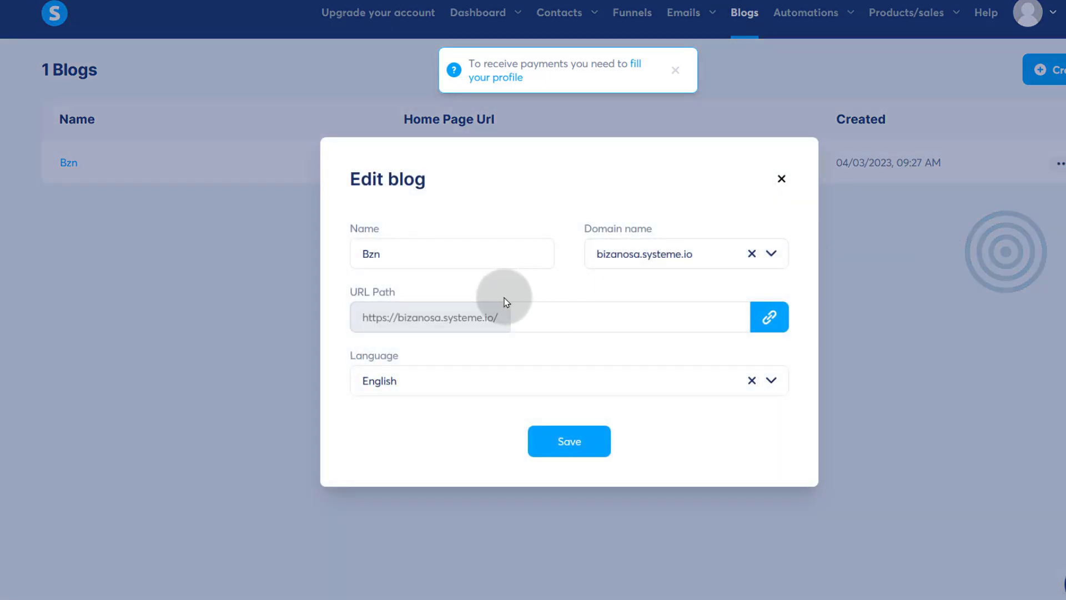
{"action": "left_click", "coordinate": [773, 250]}
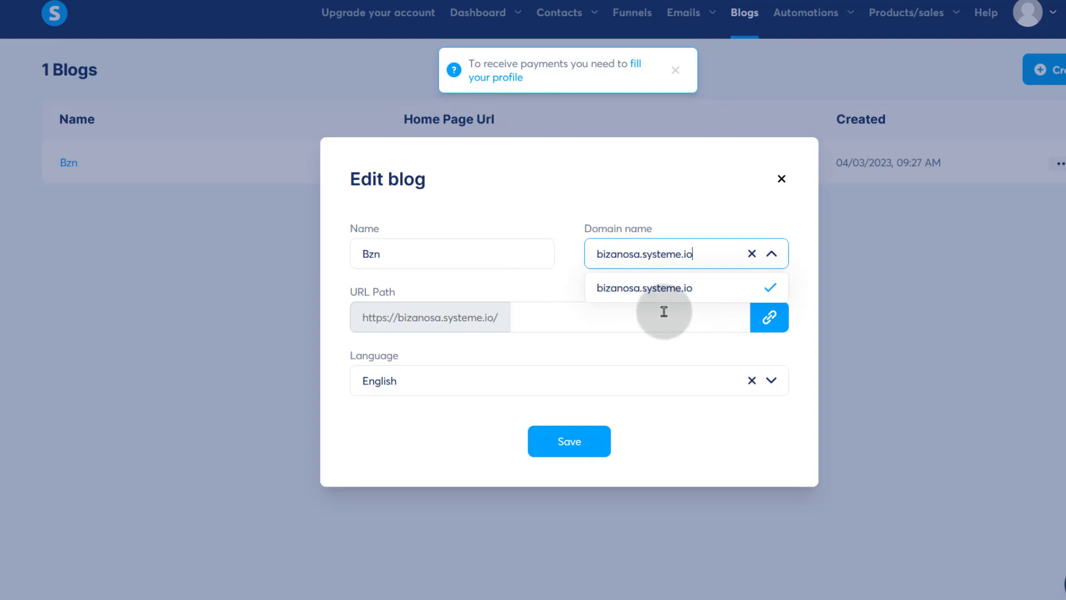
{"action": "left_click", "coordinate": [781, 180]}
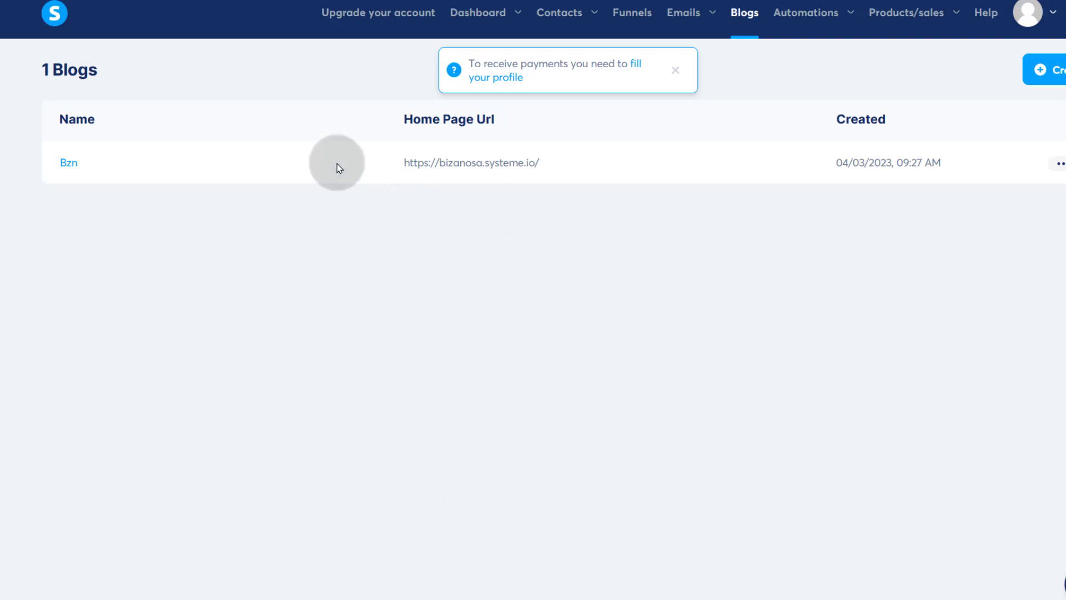
{"action": "mouse_move", "coordinate": [901, 34]}
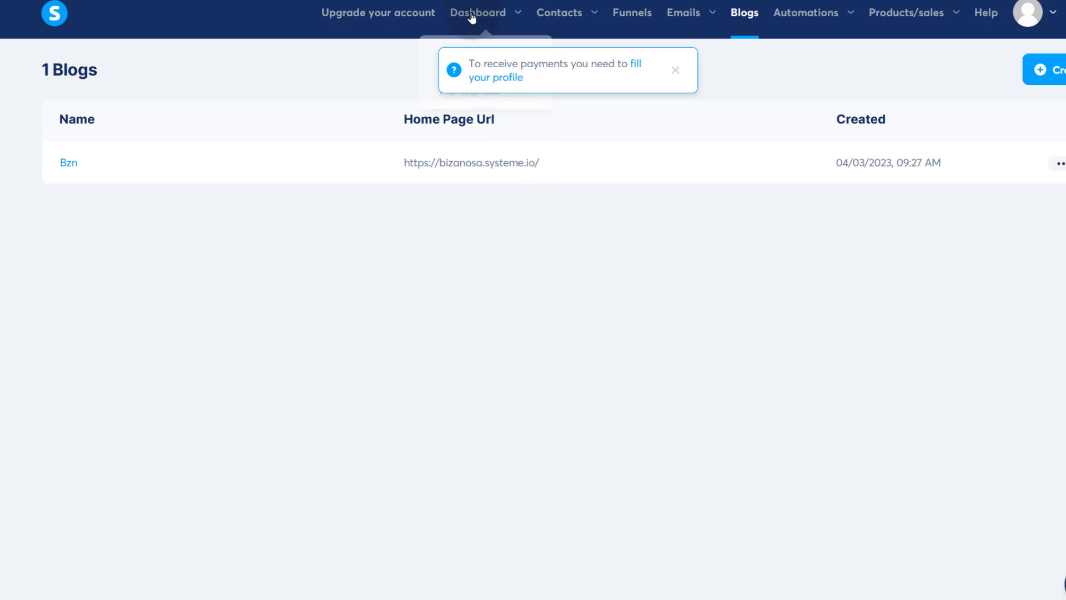
- Open the Upgrade page comparing Free $0, Startup $27, Webinar $47 and Unlimited $97 plans
{"action": "left_click", "coordinate": [355, 12]}
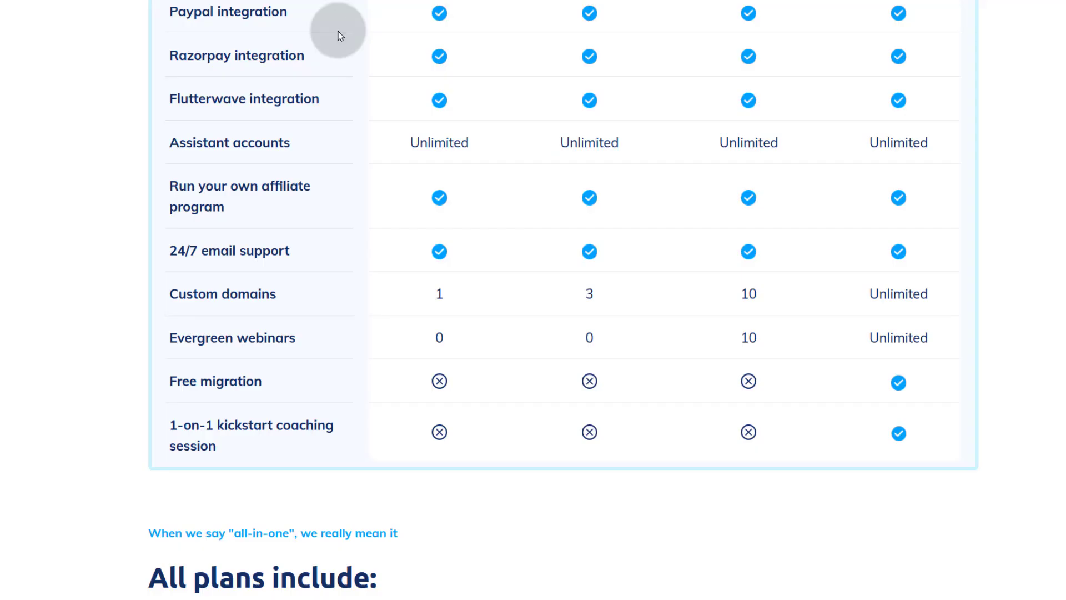
{"action": "scroll", "coordinate": [461, 365], "scroll_direction": "up", "scroll_amount": 20}
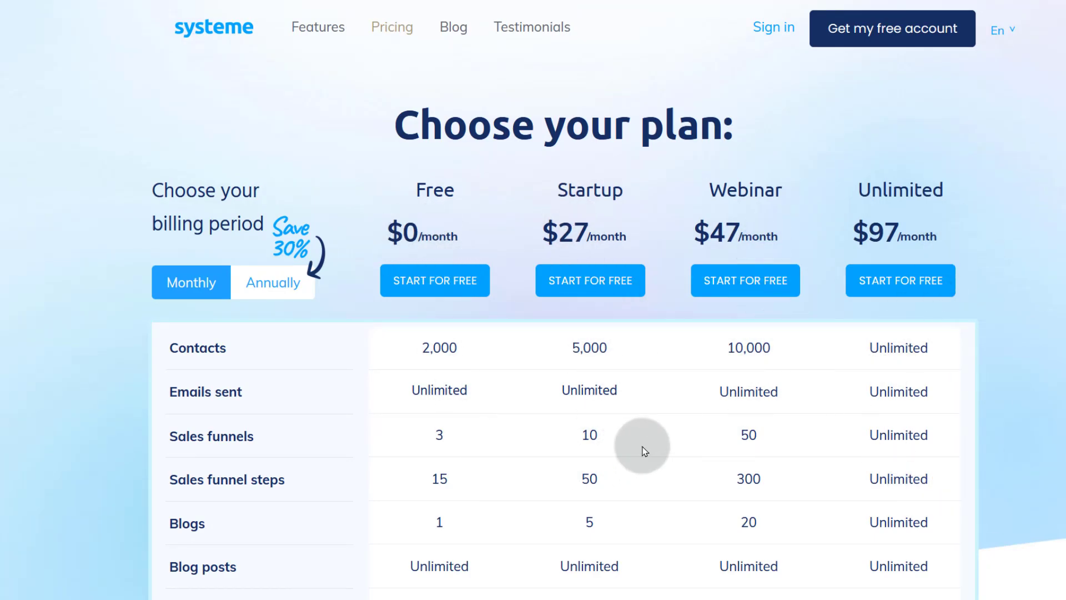
{"action": "scroll", "coordinate": [642, 447], "scroll_direction": "down", "scroll_amount": 5}
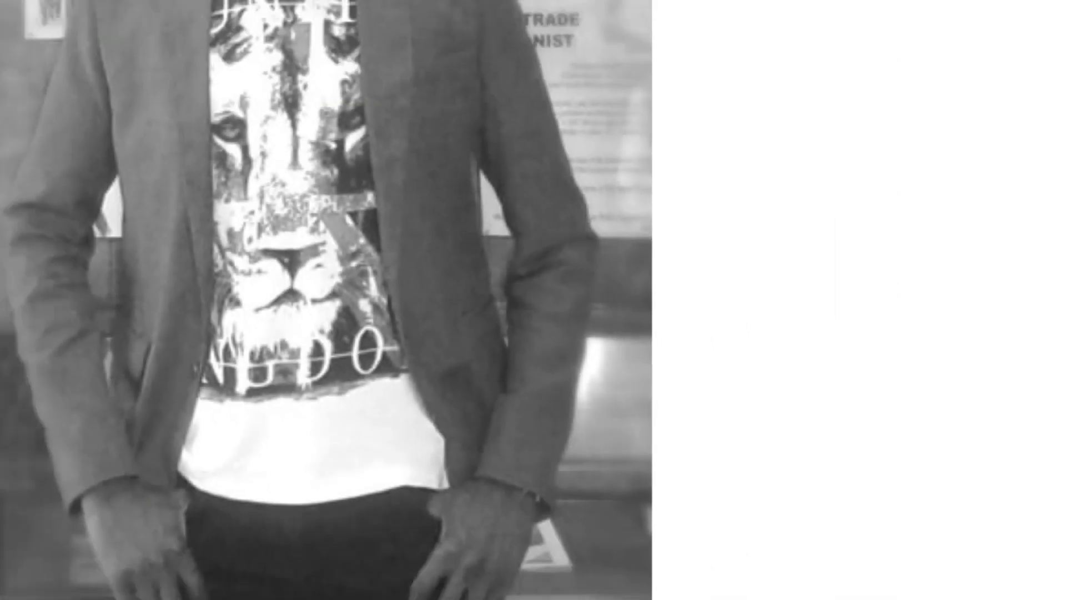